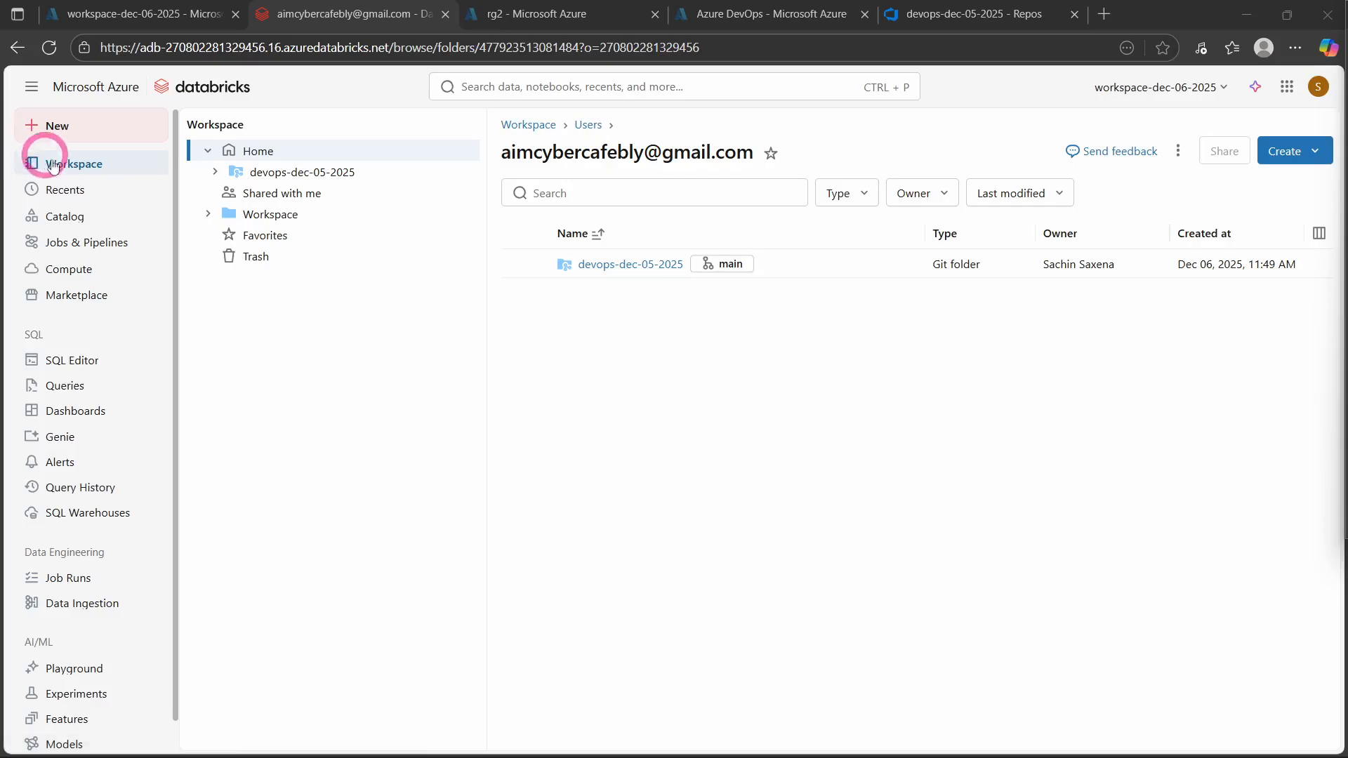
# Step: In the devops-dec-05-2025 Git folder, create a branch named devops_subbranch_1 based on main
pyautogui.click(613, 279)
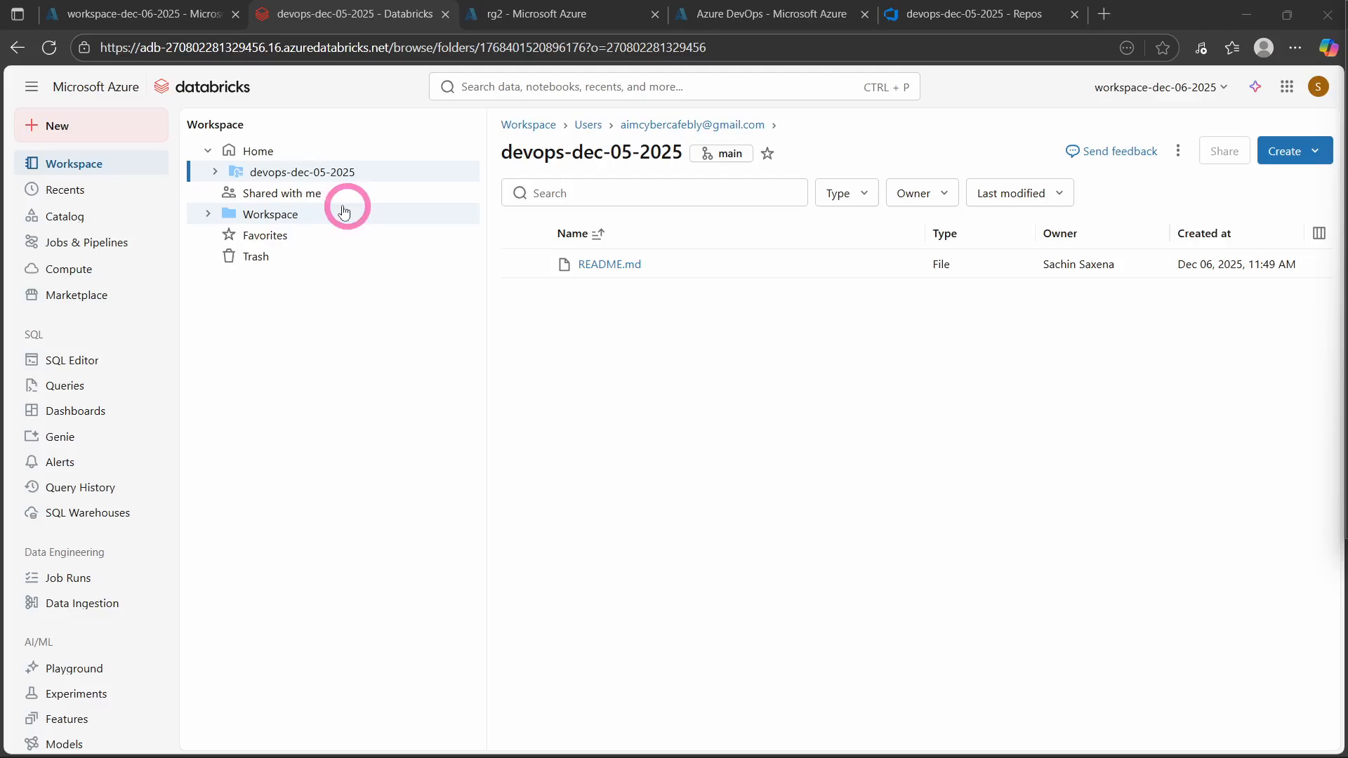
pyautogui.click(297, 177)
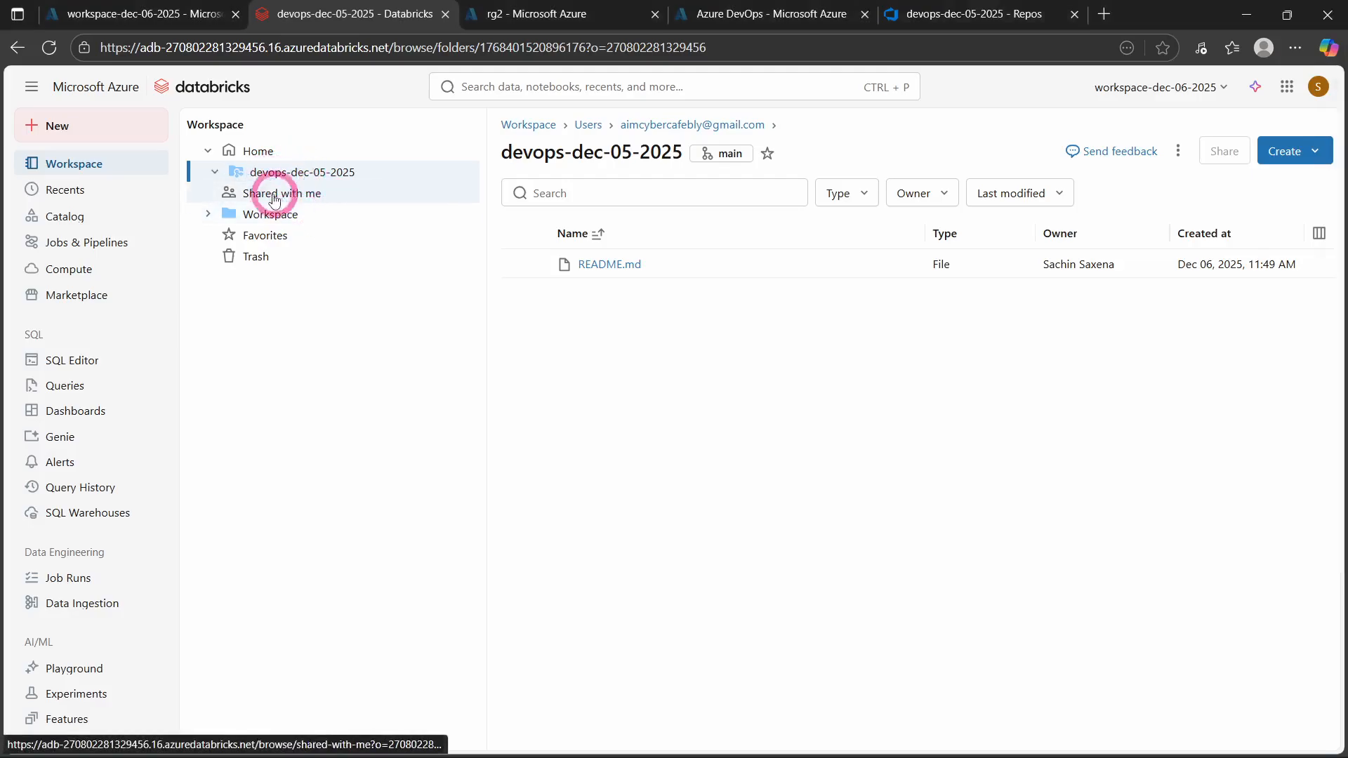
pyautogui.click(727, 160)
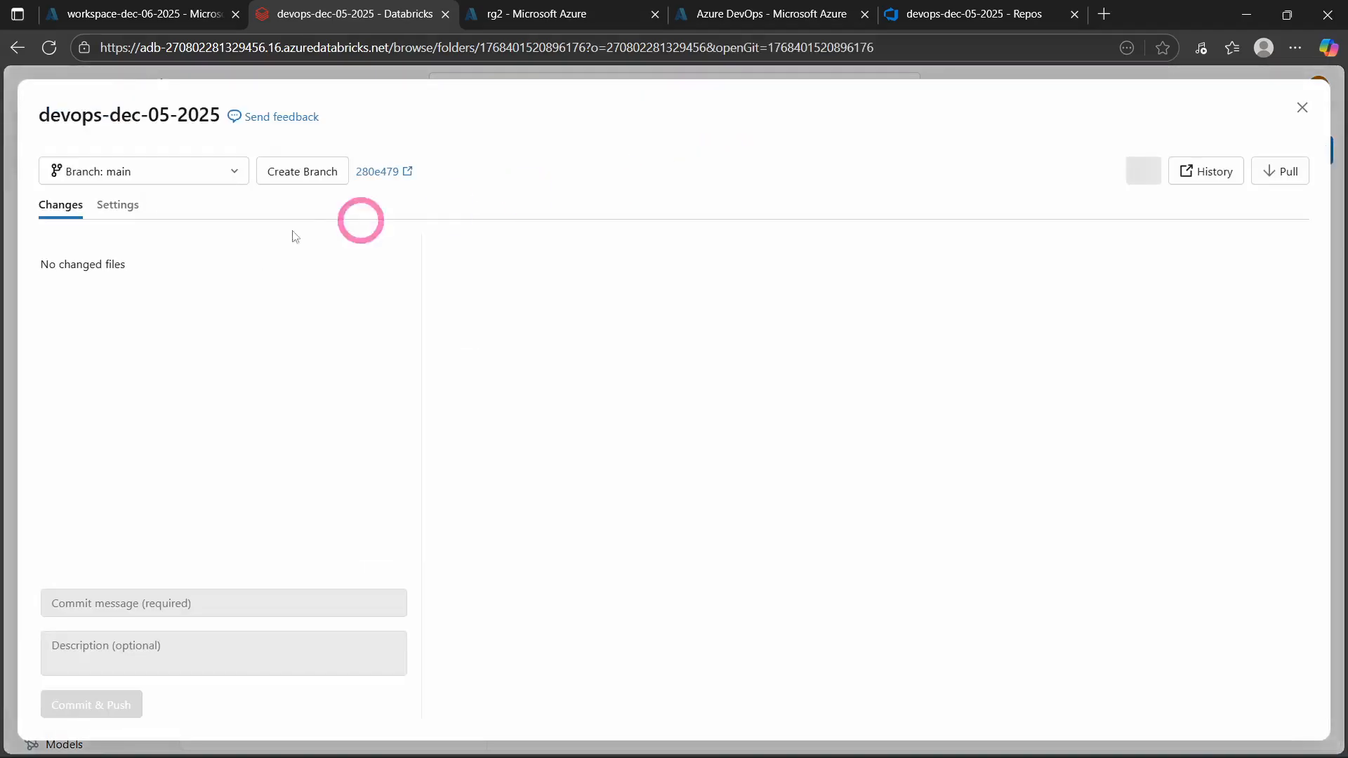
pyautogui.click(223, 176)
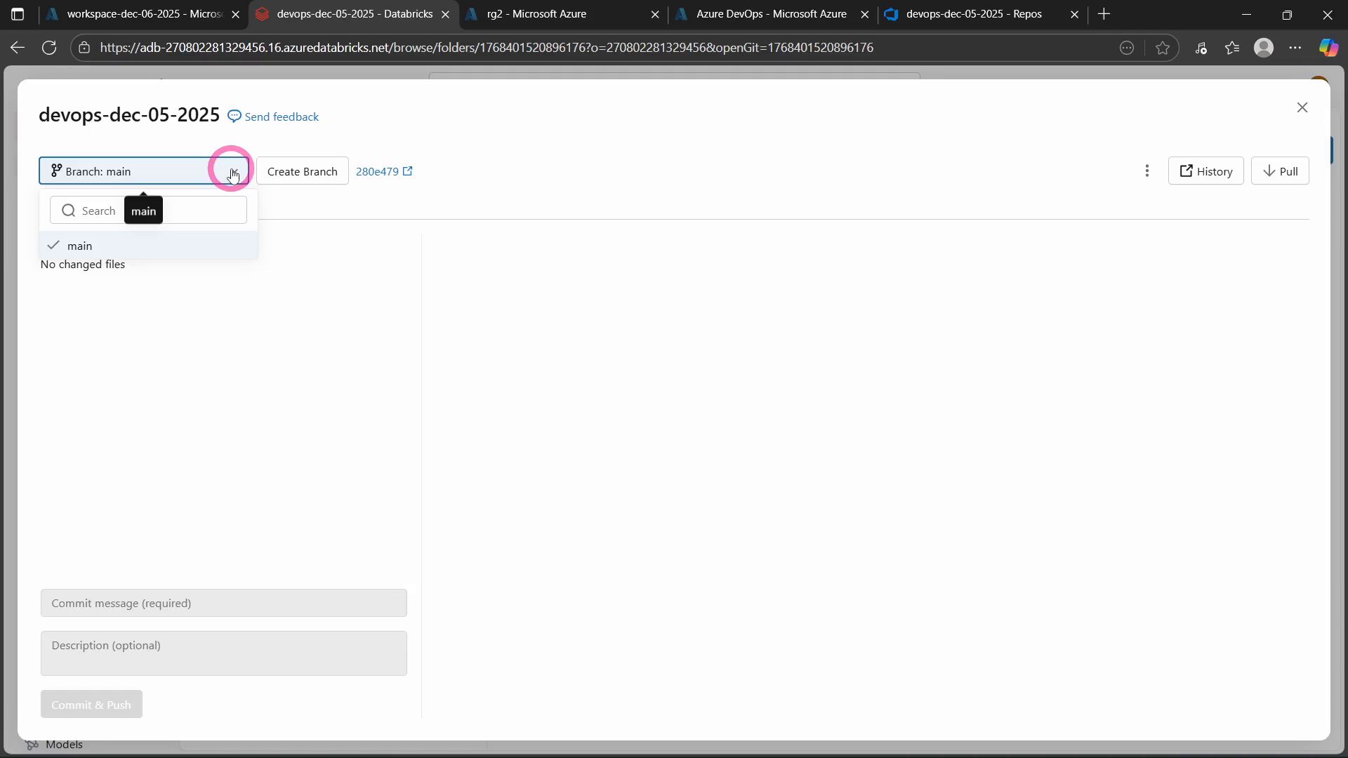
pyautogui.click(293, 184)
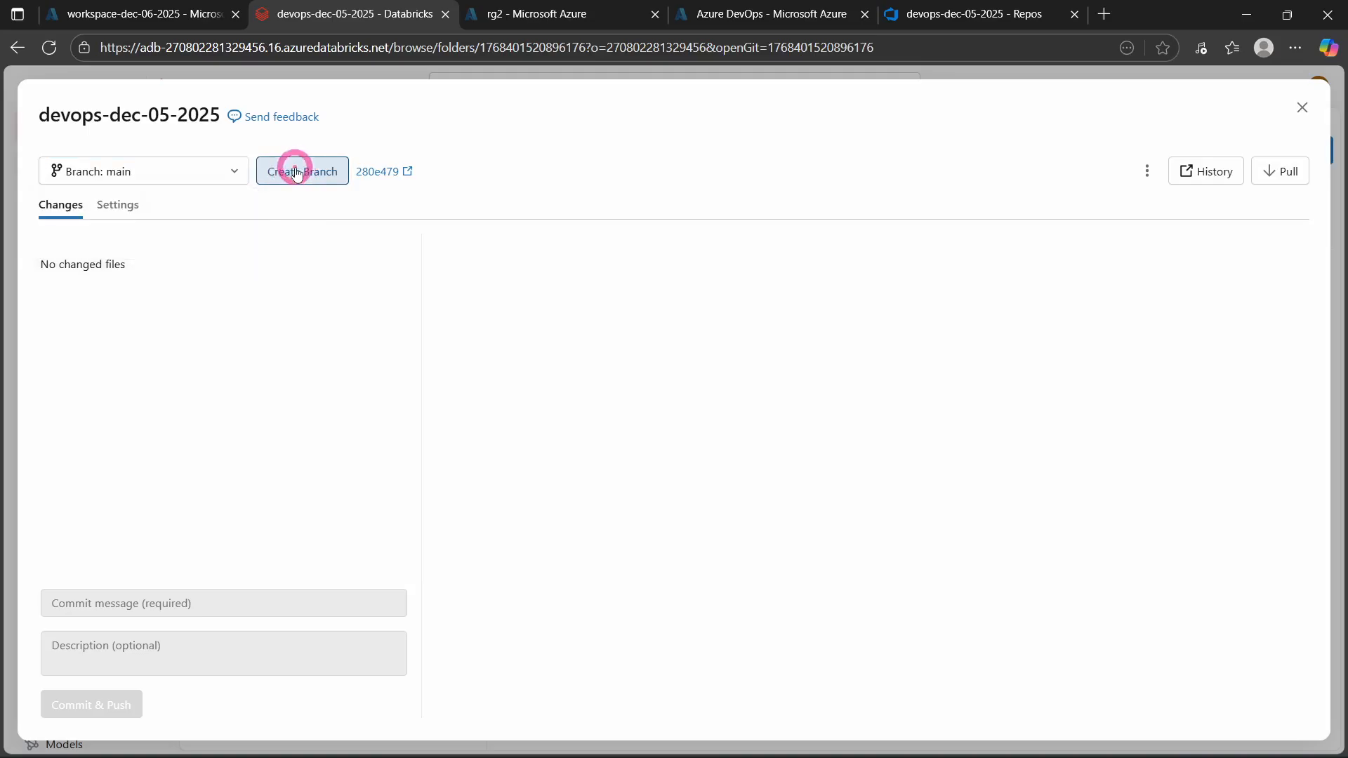
pyautogui.write('devops_subbranch_1')
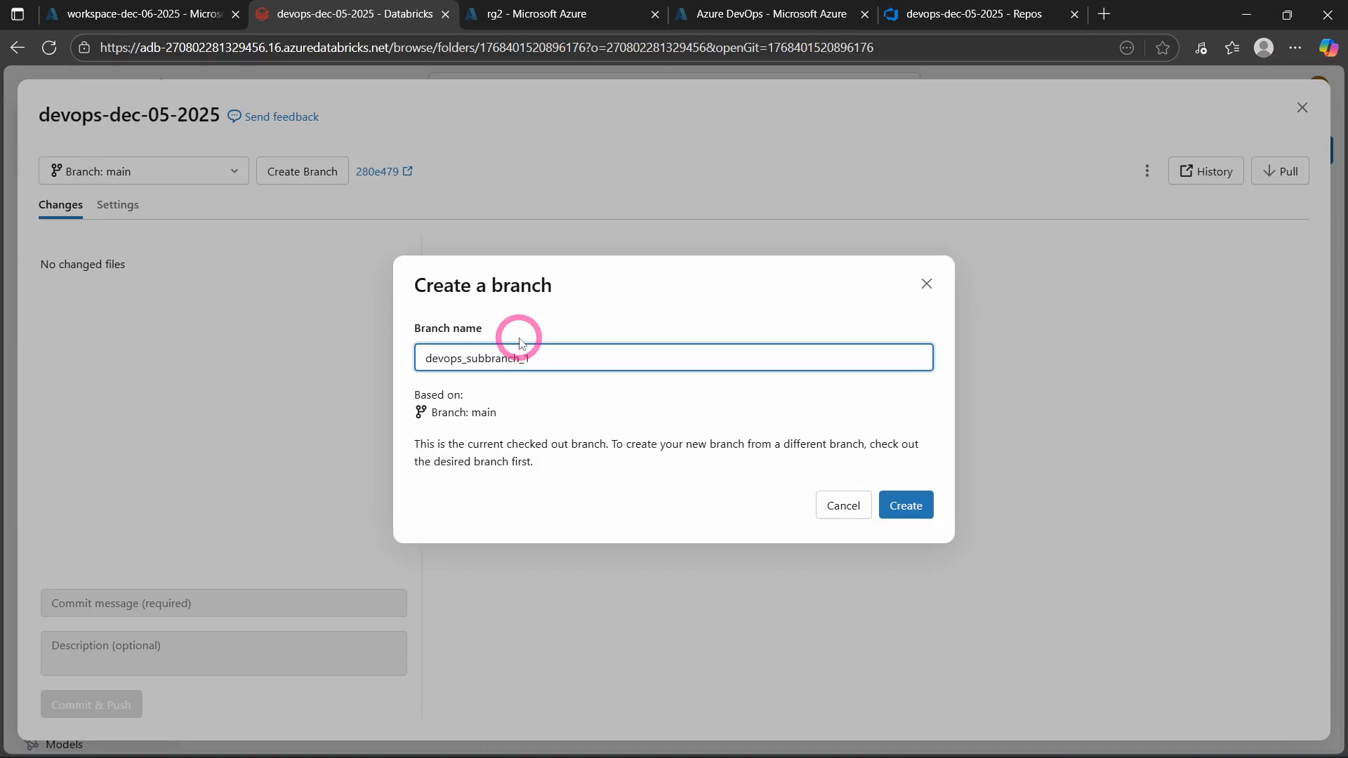
pyautogui.click(914, 512)
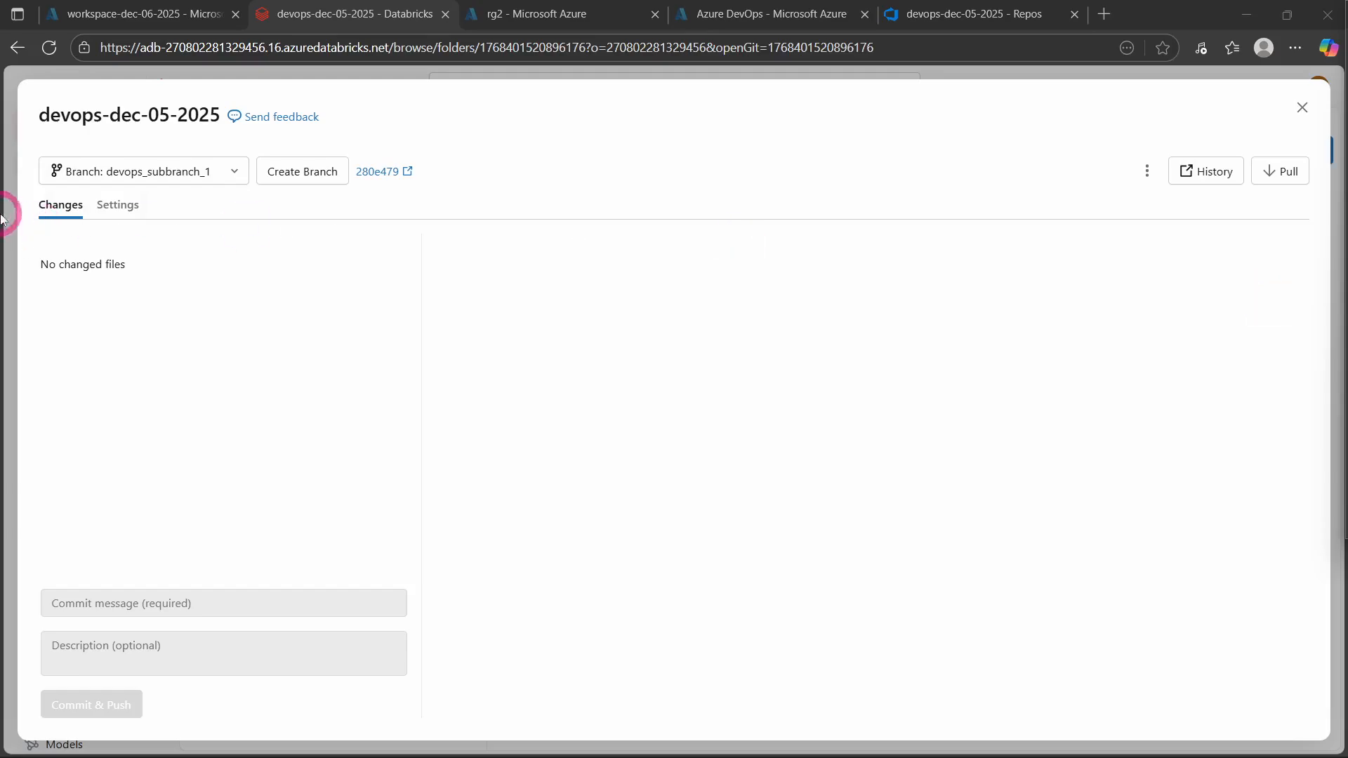
# Step: Switch the Git folder's checked-out branch to main and back to devops_subbranch_1
pyautogui.click(236, 176)
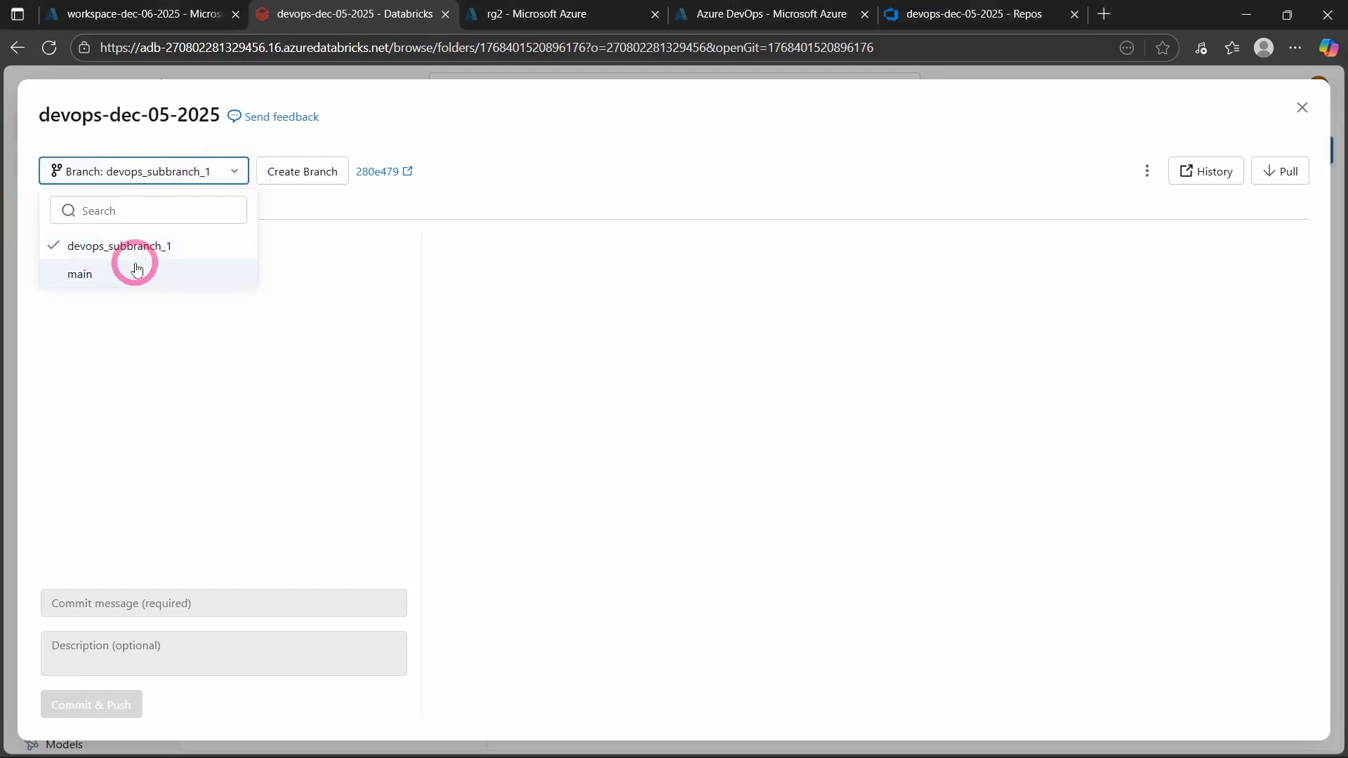
pyautogui.click(80, 273)
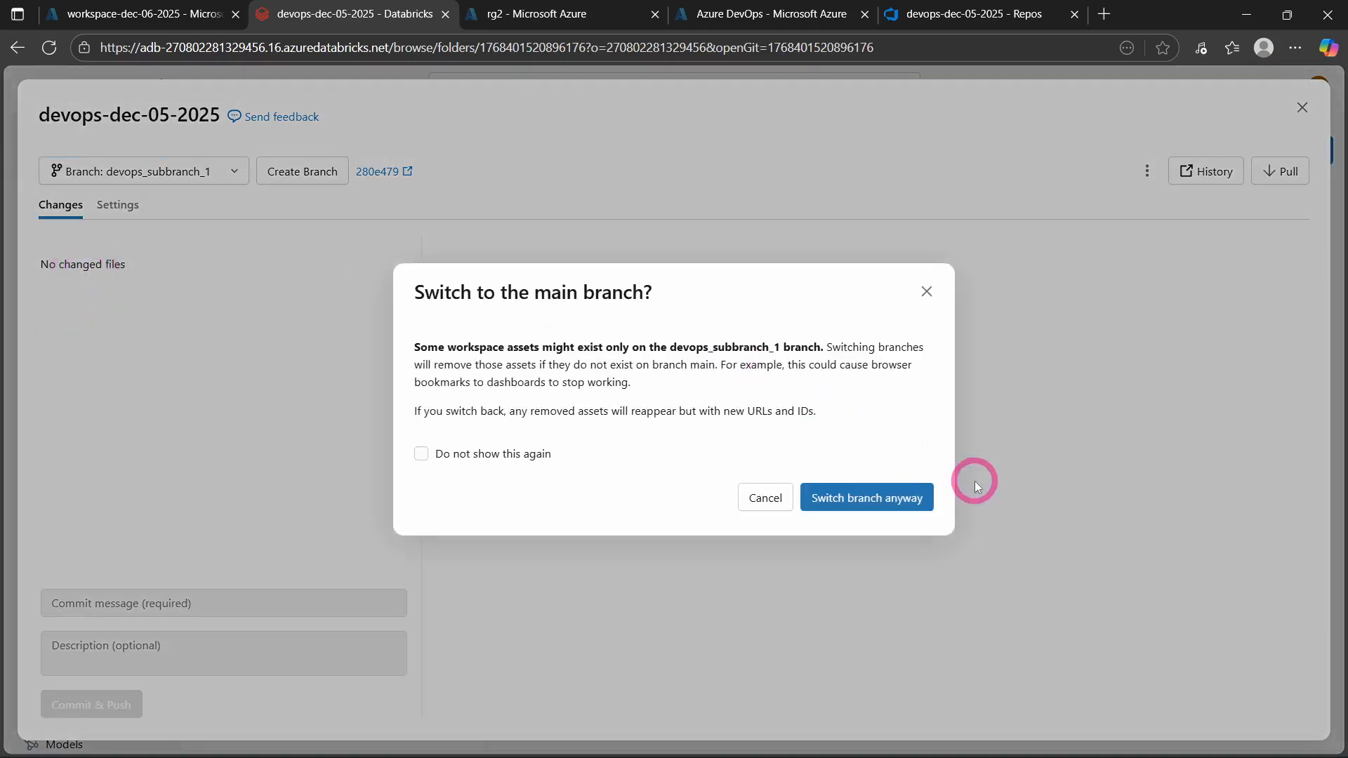
pyautogui.click(874, 496)
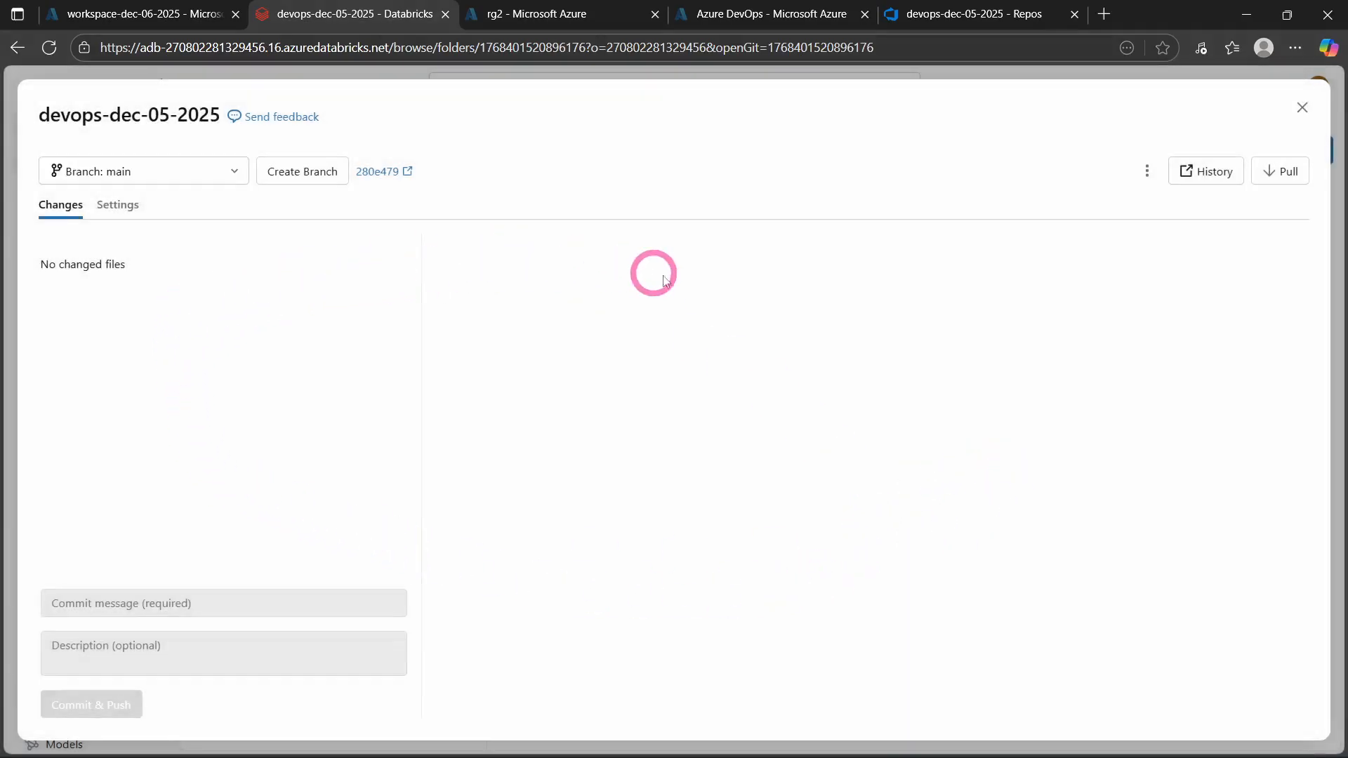
pyautogui.click(228, 176)
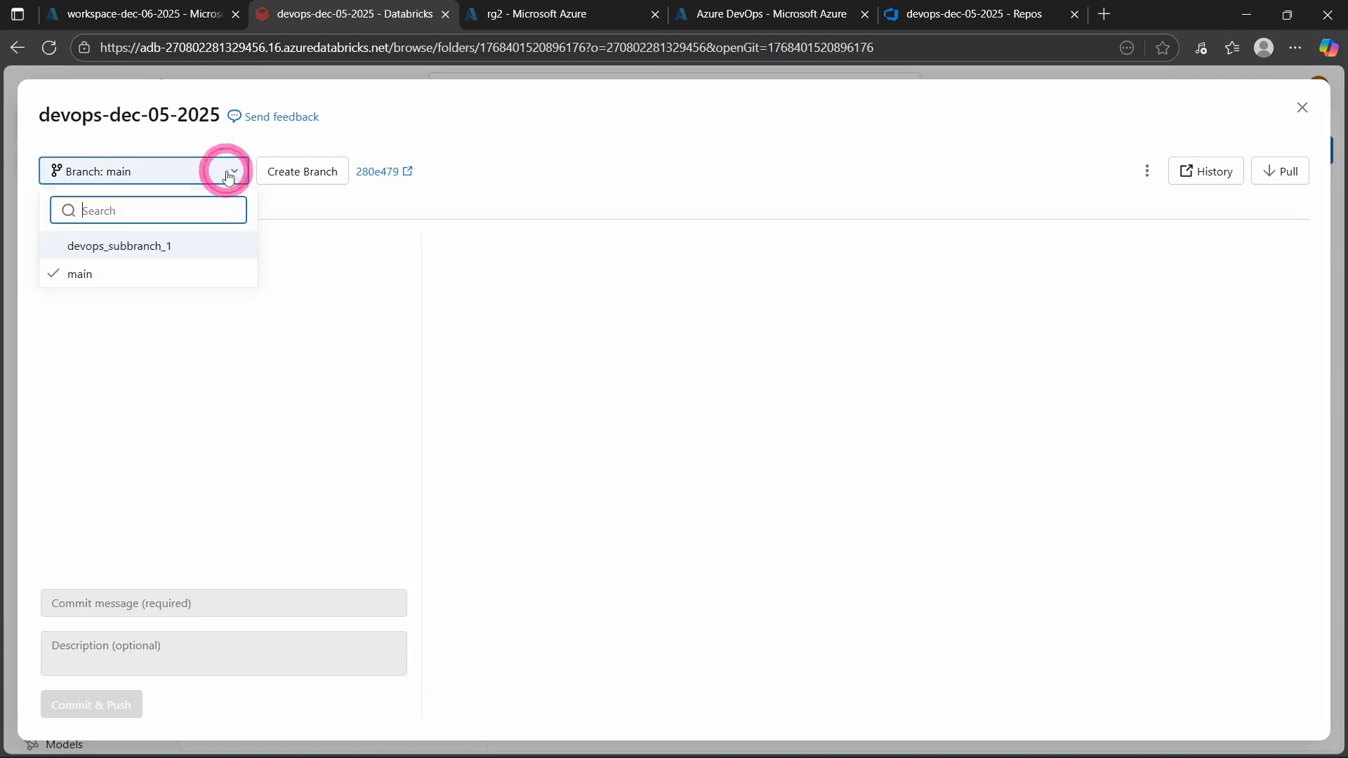
pyautogui.click(111, 248)
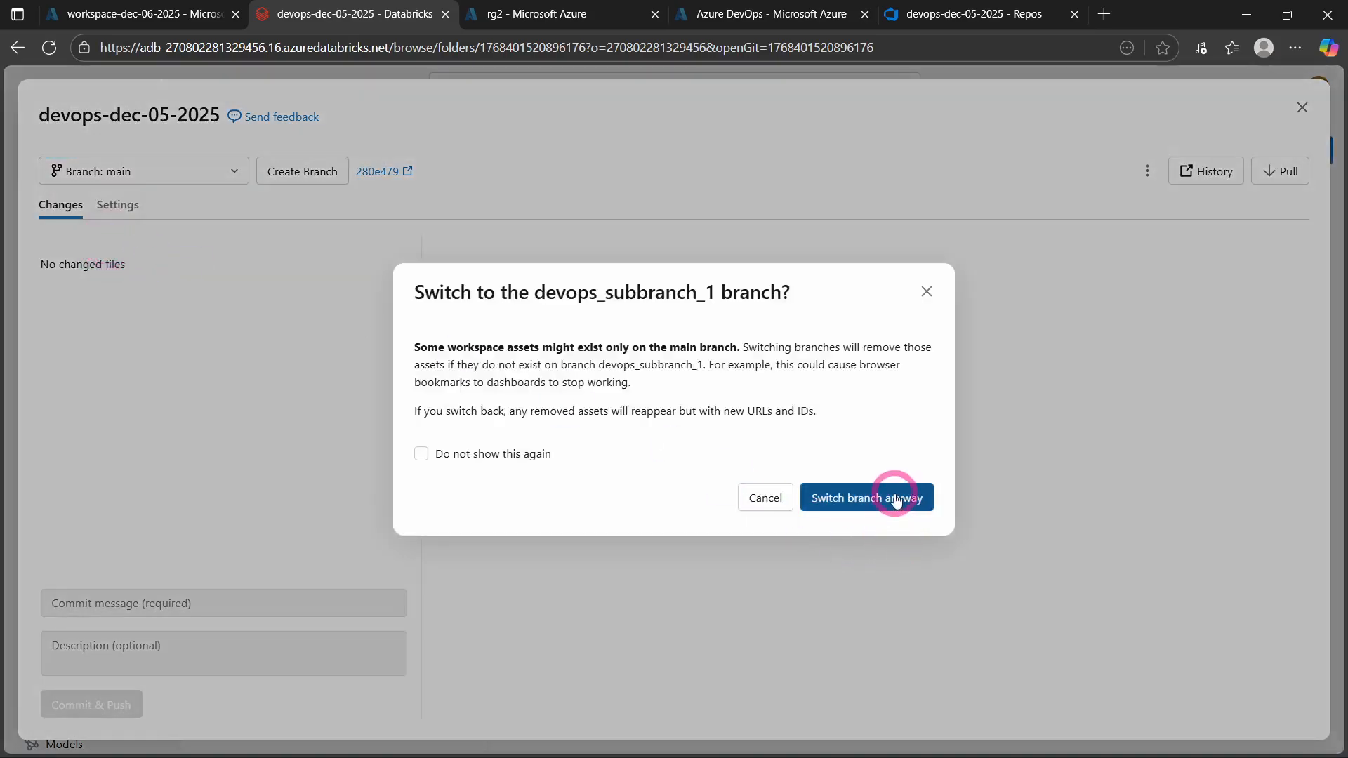
pyautogui.click(879, 500)
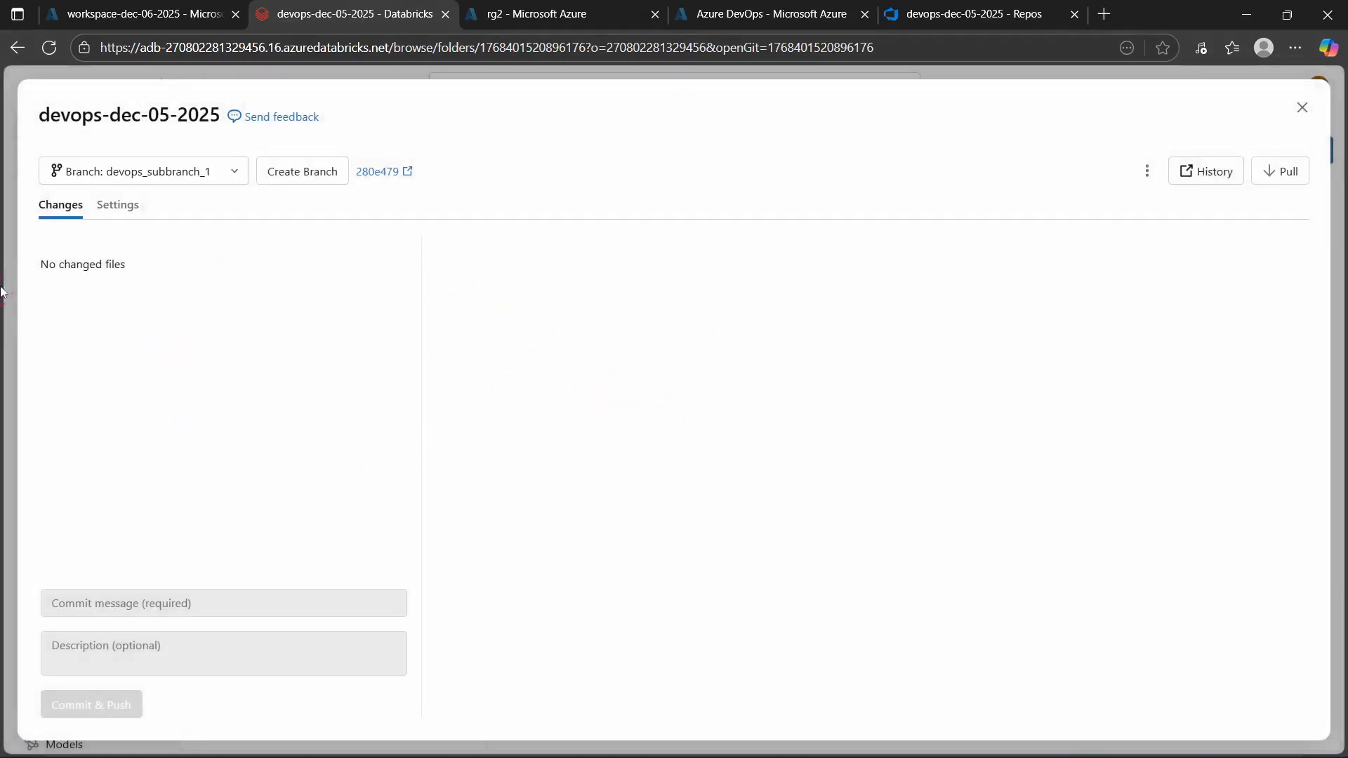
# Step: Close the Git dialog and view the commit history of the devops-dec-05-2025 repository's main branch in Azure DevOps
pyautogui.click(1303, 109)
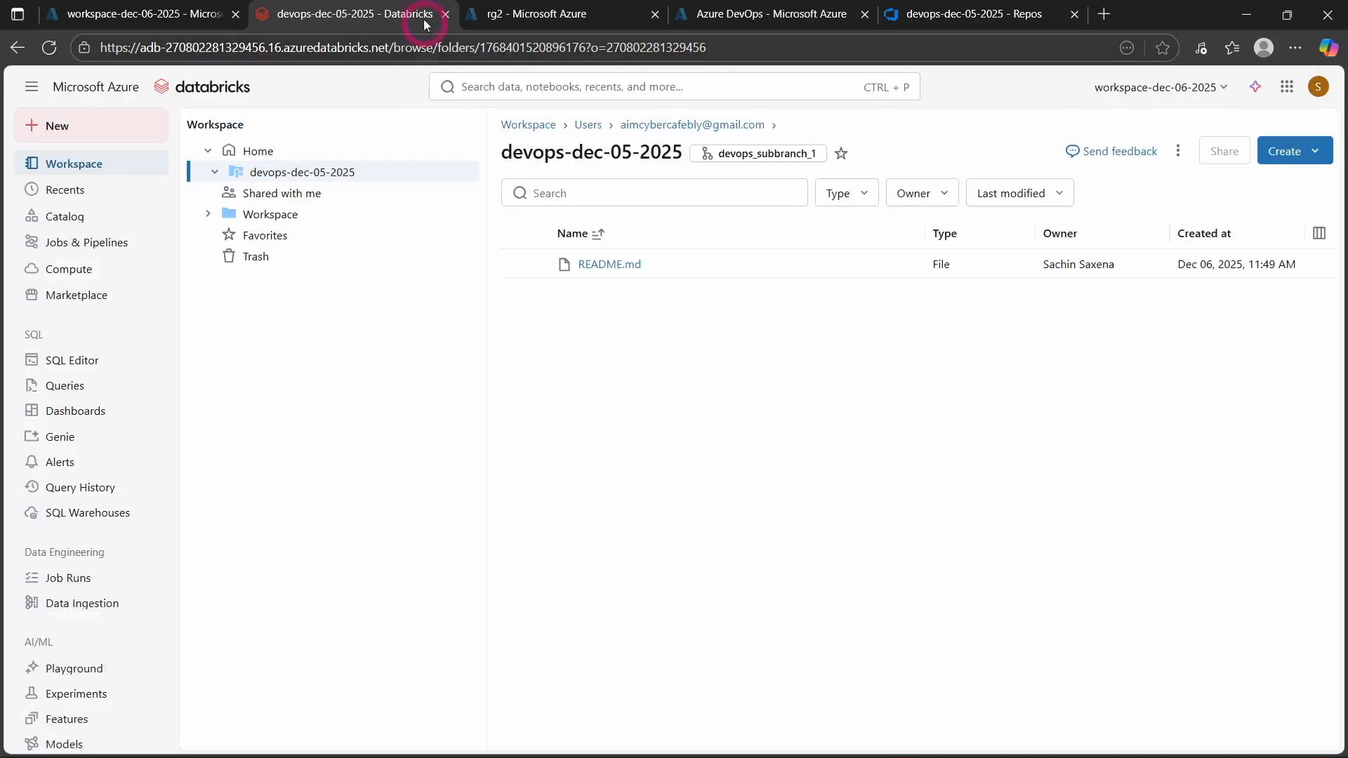
pyautogui.click(737, 14)
pyautogui.click(962, 14)
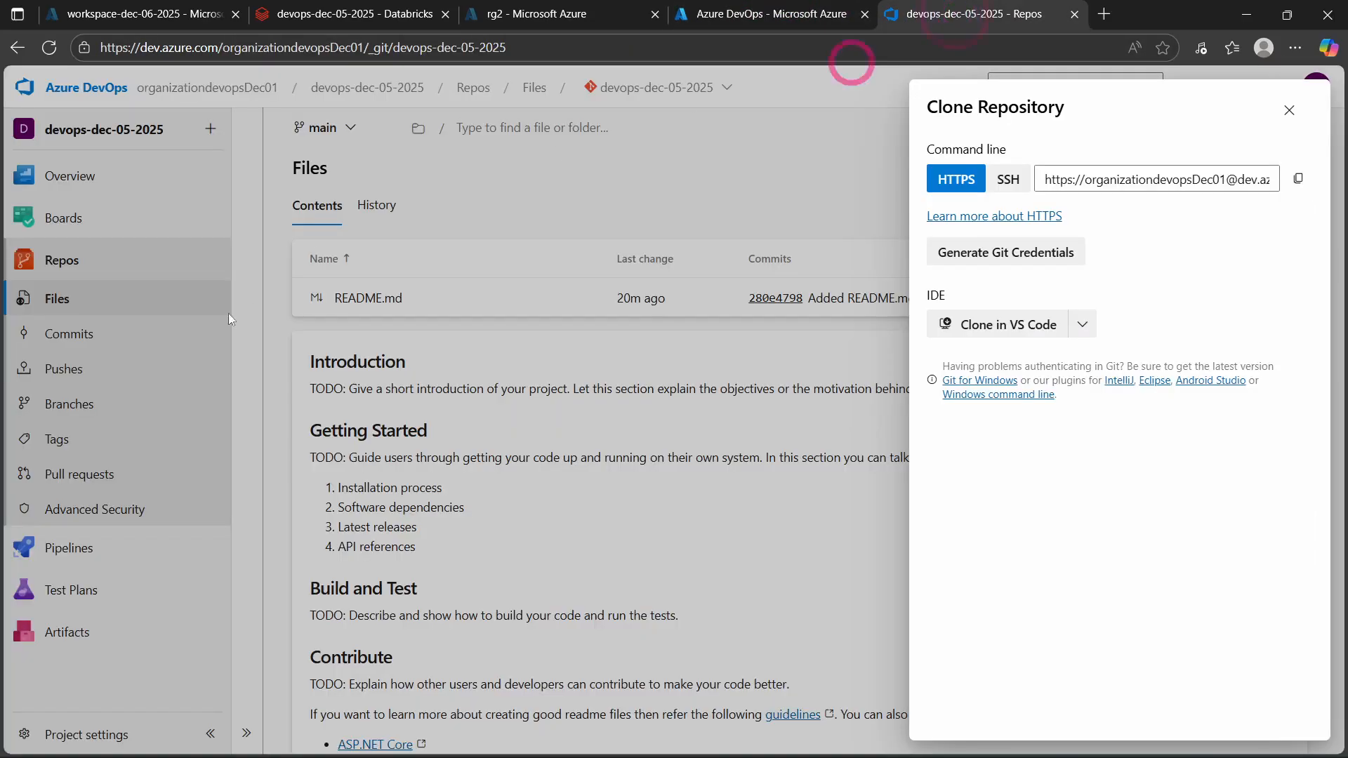
pyautogui.click(1291, 111)
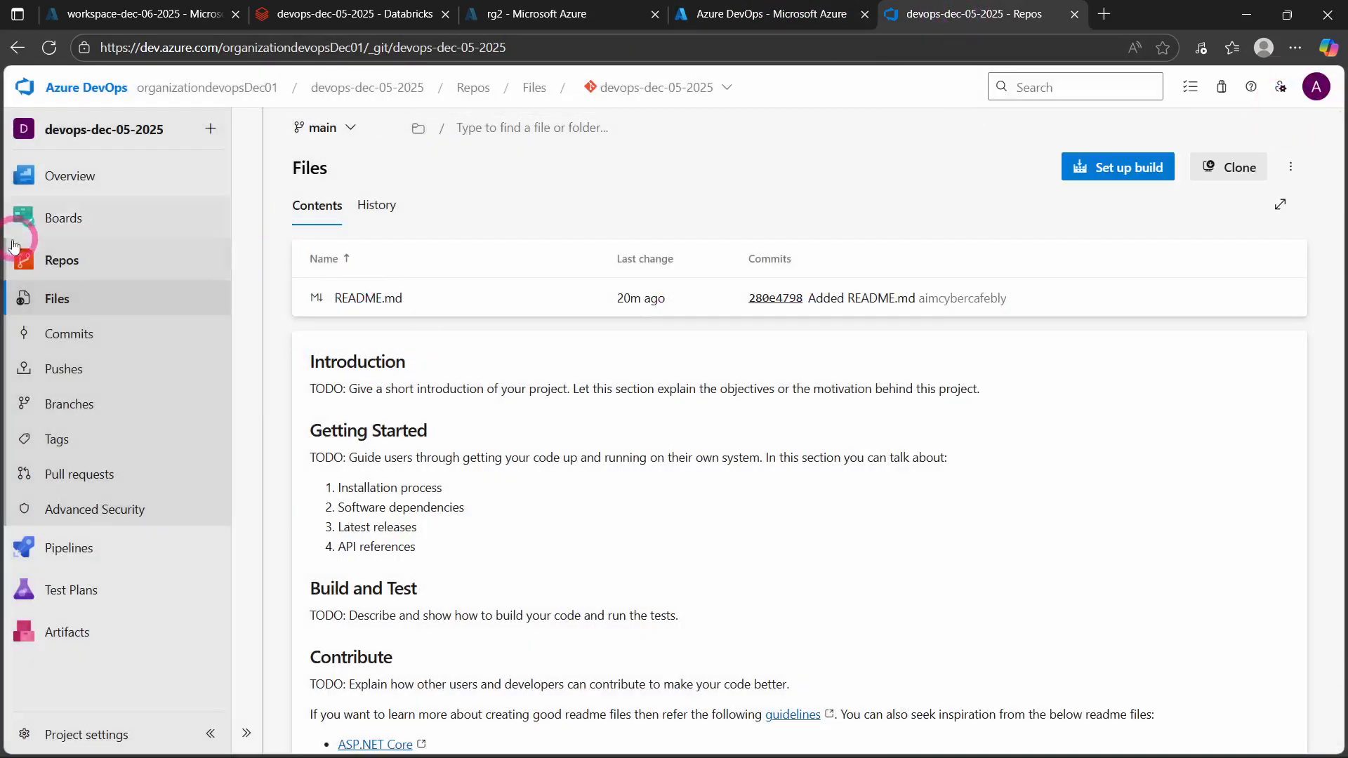
pyautogui.click(71, 269)
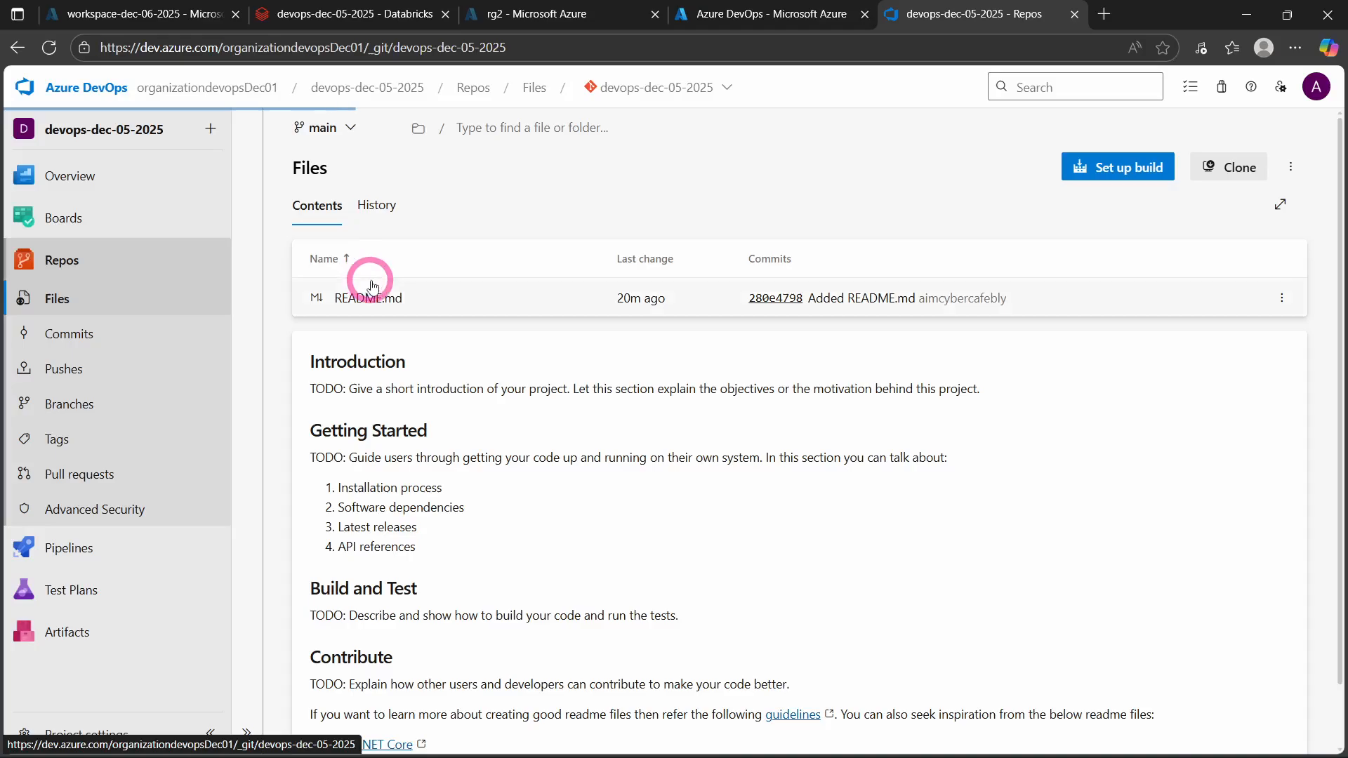
pyautogui.click(376, 204)
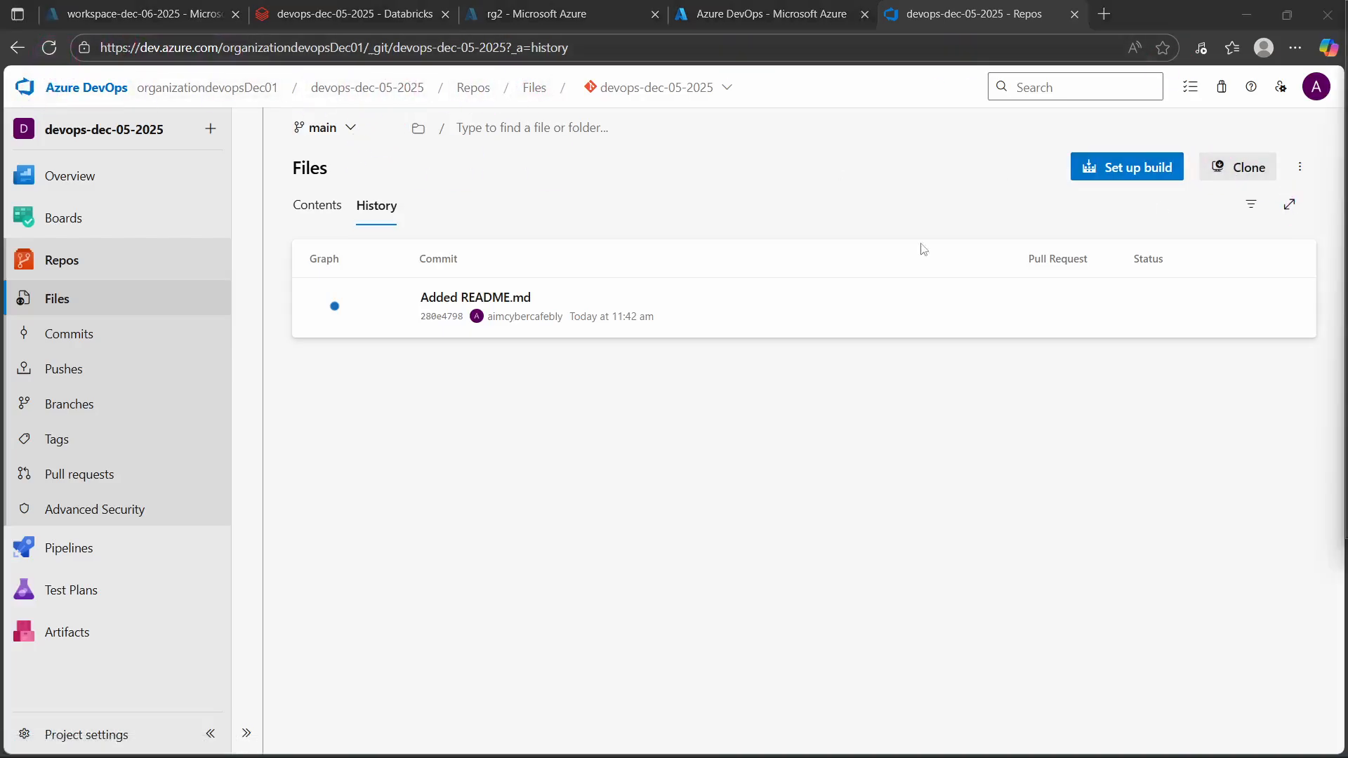
# Step: Check the available repositories and branches of the project in Azure DevOps Repos
pyautogui.click(677, 95)
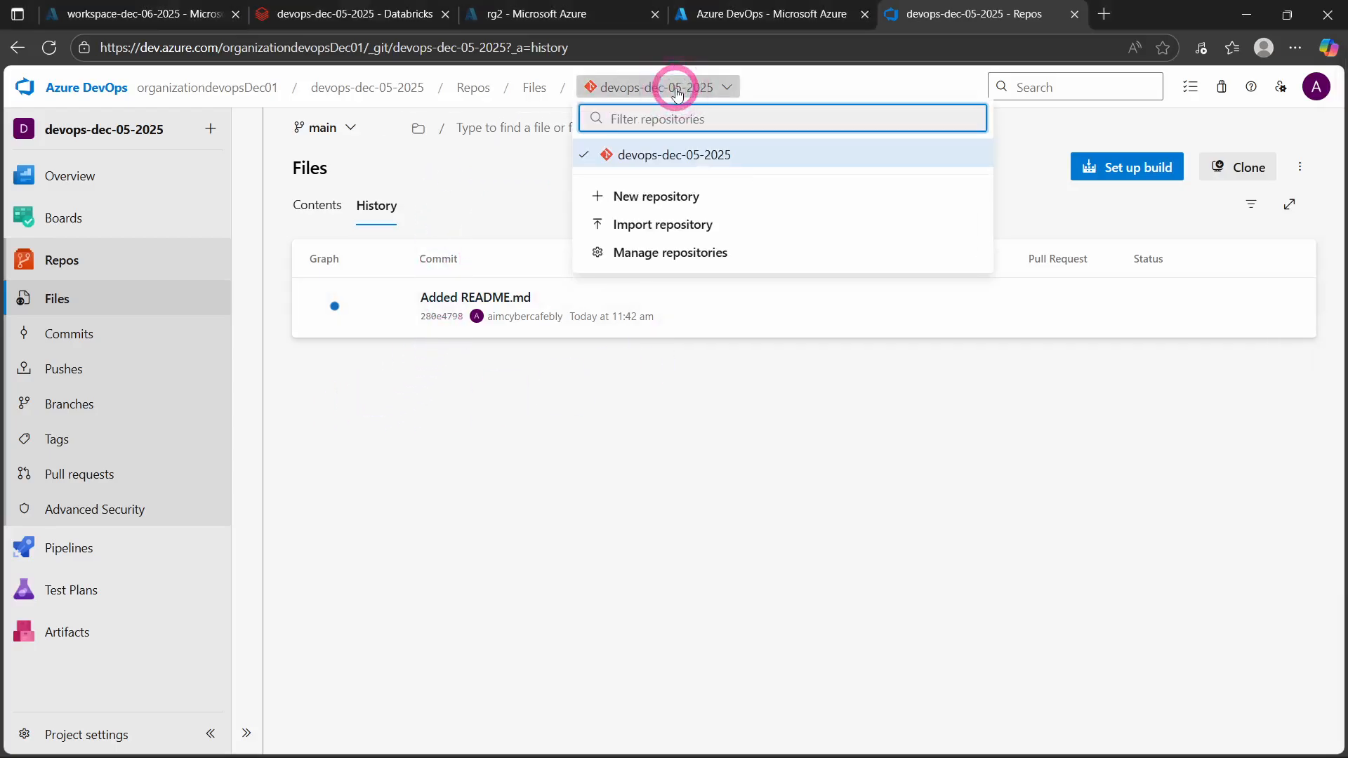
pyautogui.click(677, 95)
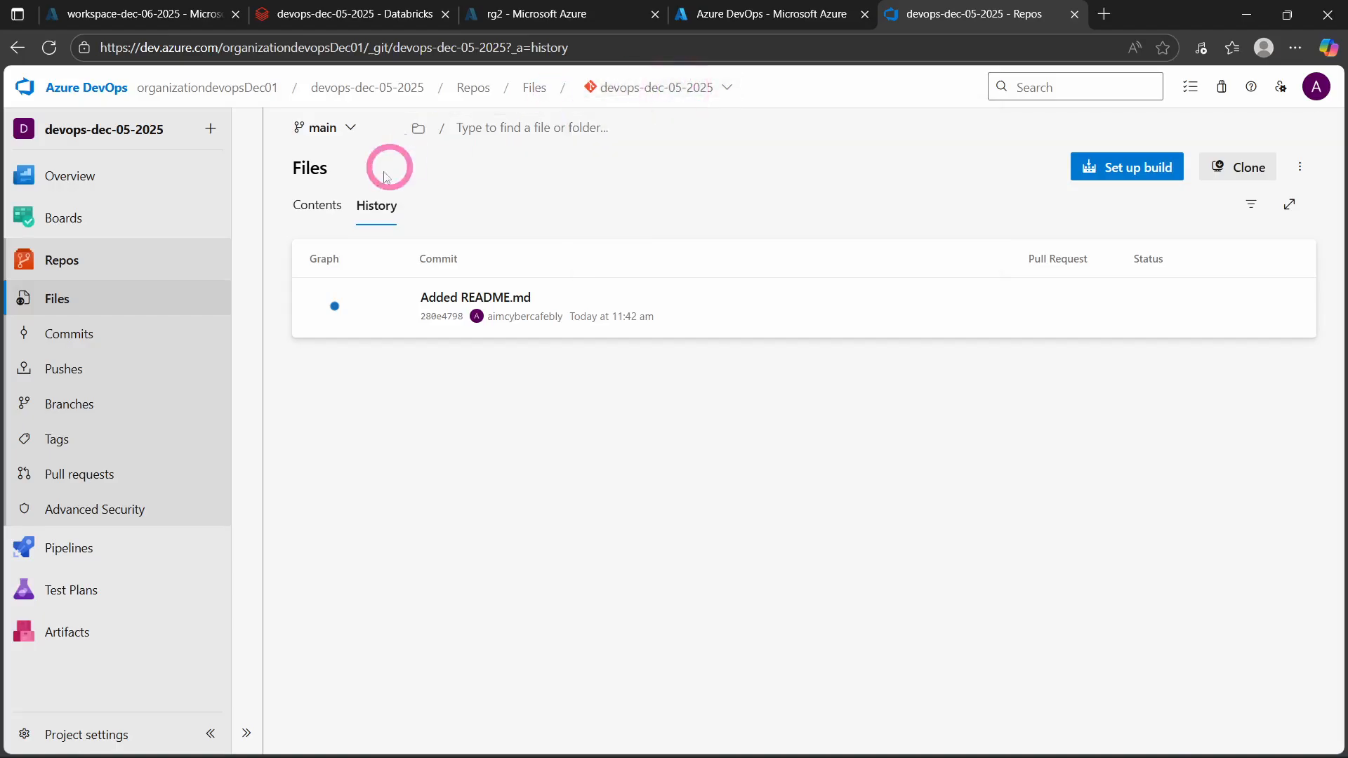
pyautogui.click(333, 132)
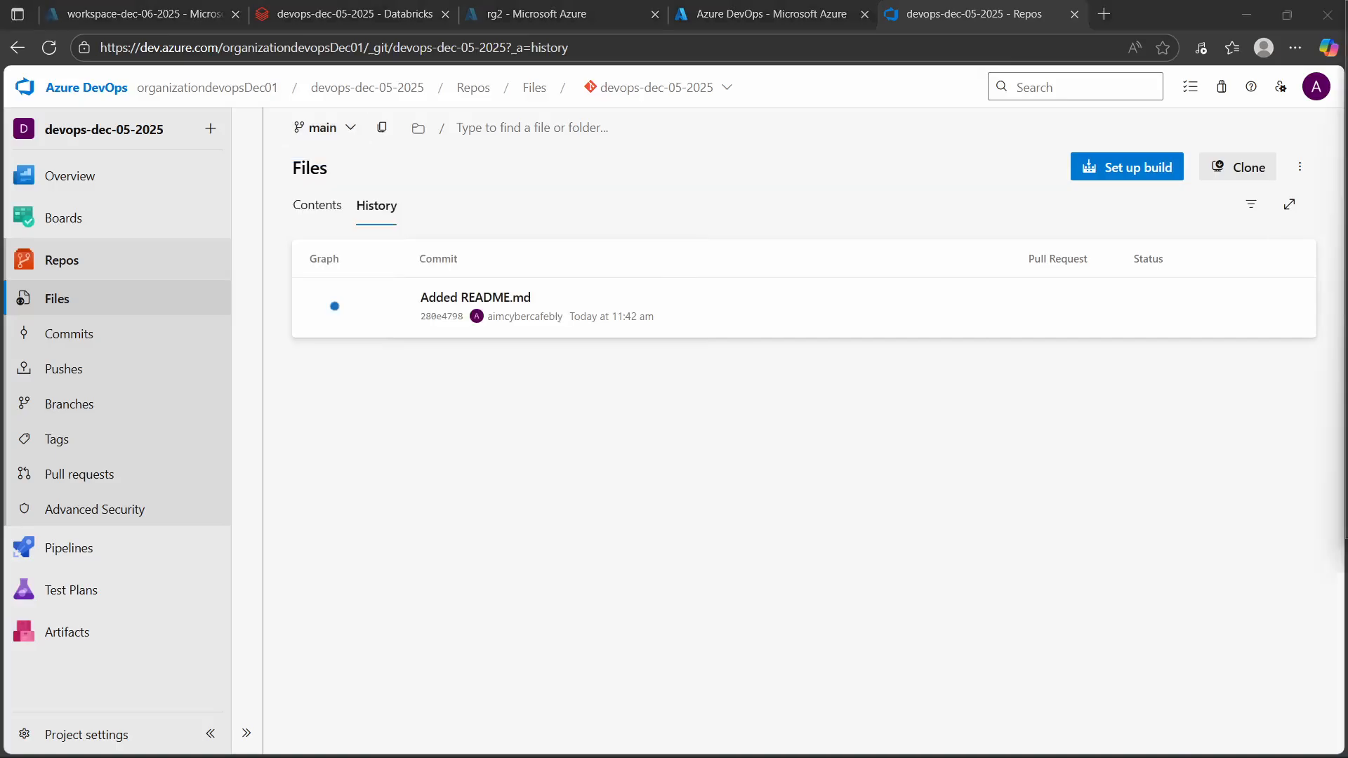
# Step: Switch back to Databricks and check which branch the devops-dec-05-2025 Git folder has checked out
pyautogui.click(331, 12)
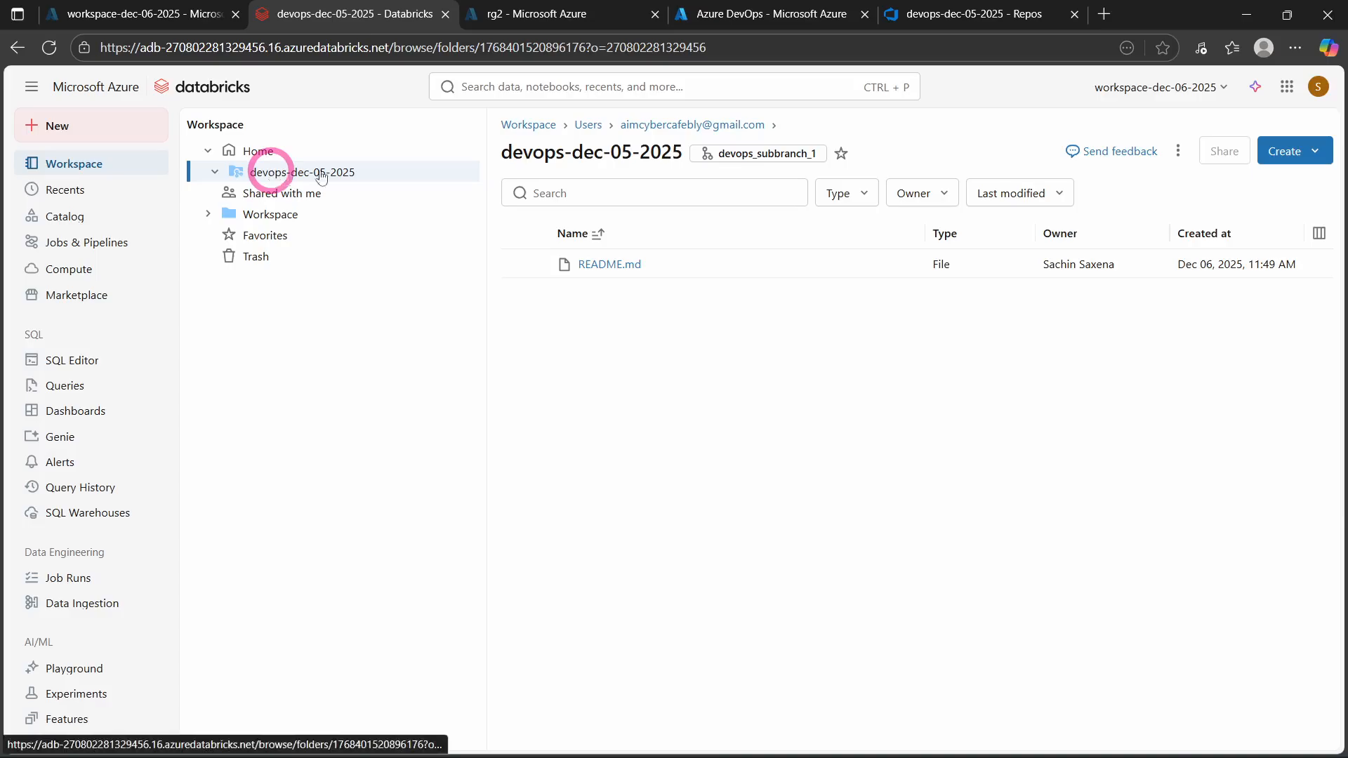
pyautogui.click(783, 160)
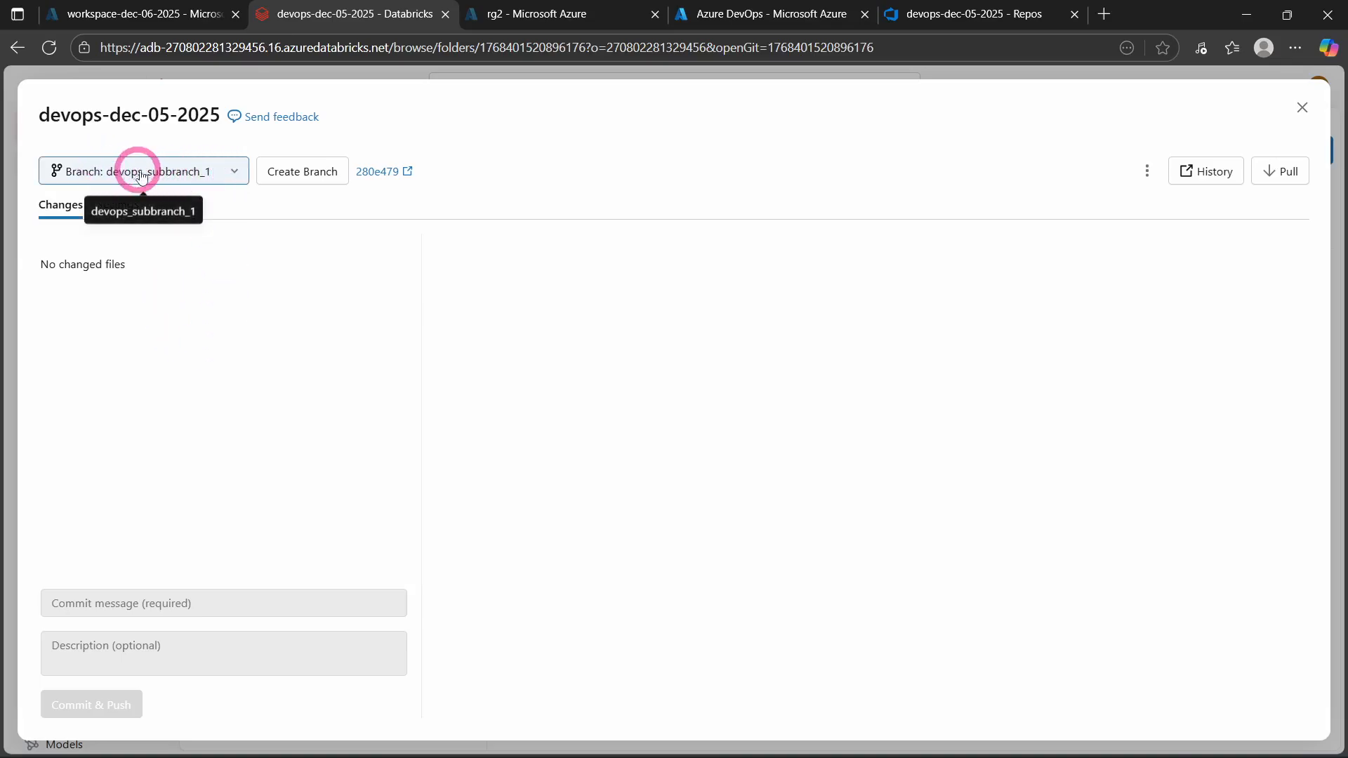
pyautogui.click(1302, 107)
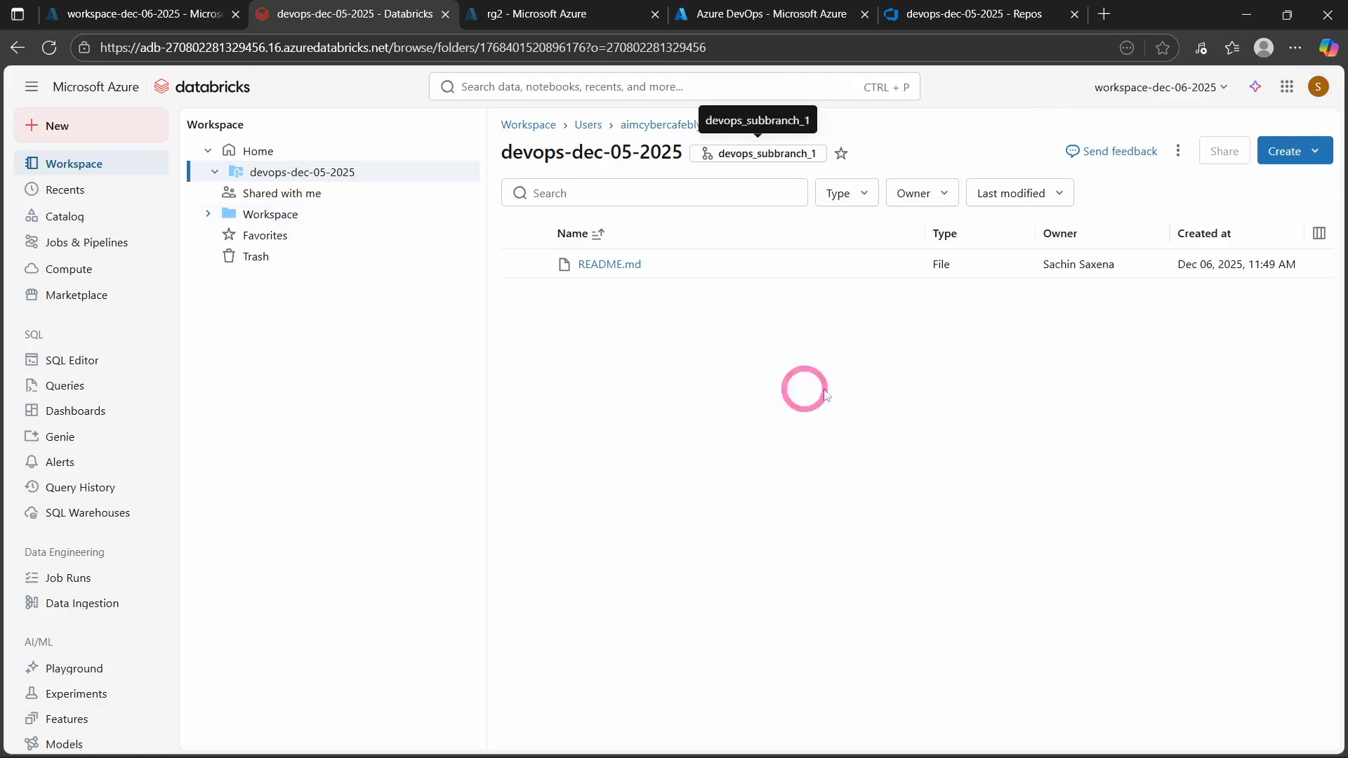
# Step: Create a folder named devops_subbranch_1_folder inside the devops-dec-05-2025 Git folder
pyautogui.click(1300, 150)
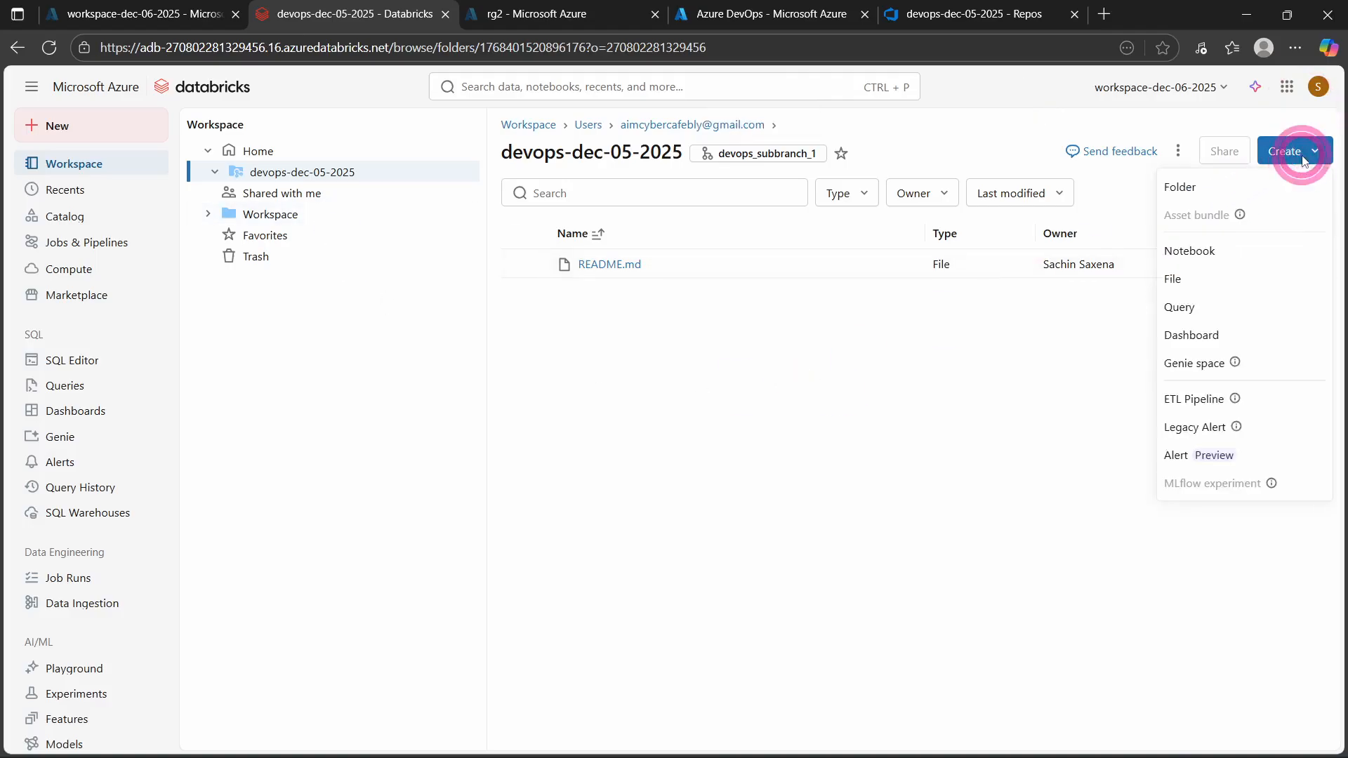
pyautogui.click(1187, 186)
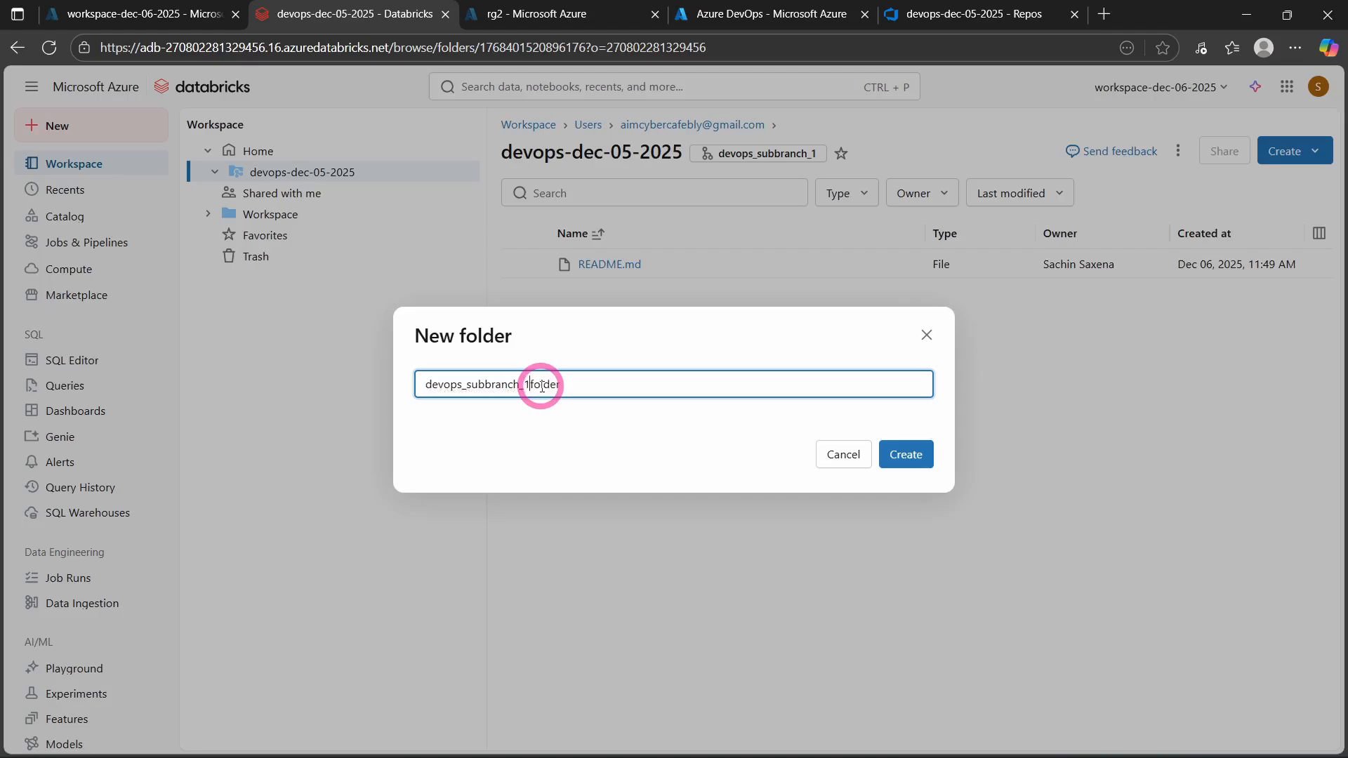
pyautogui.click(901, 455)
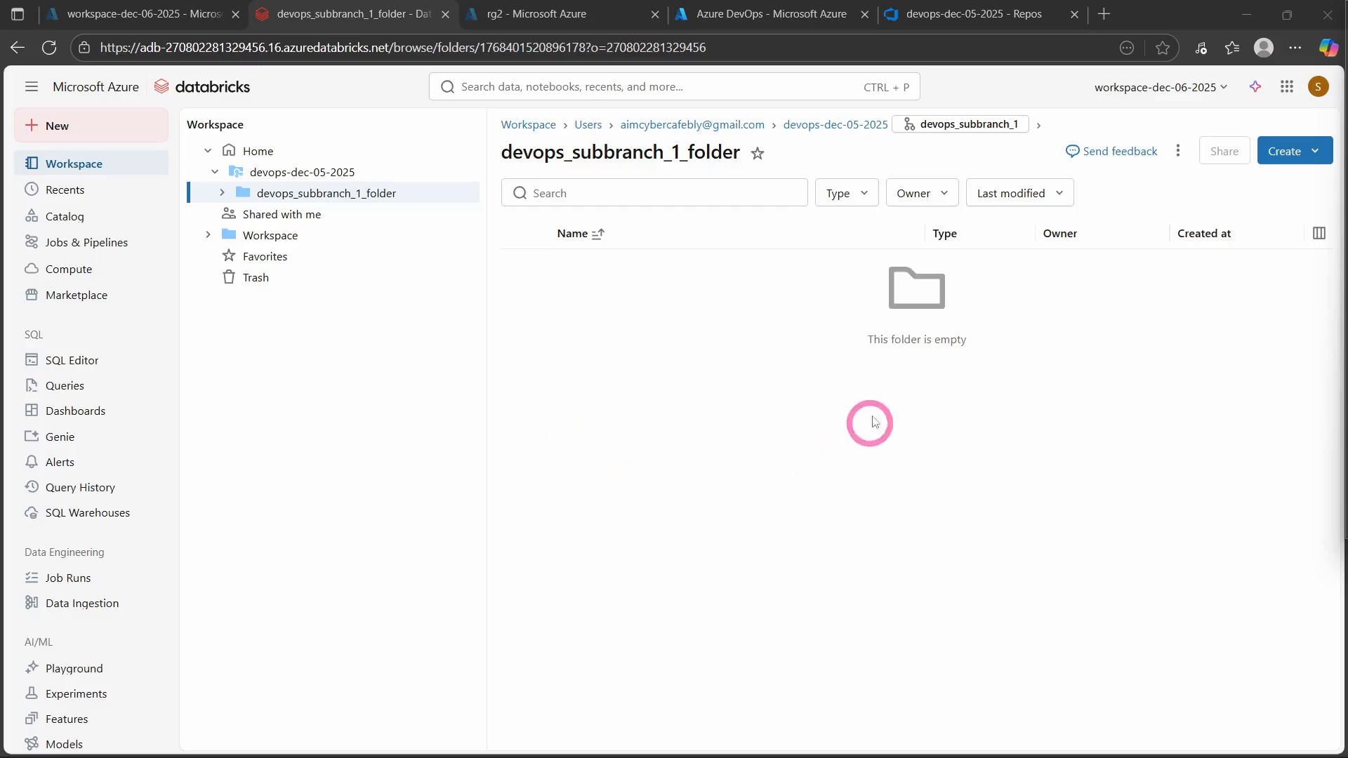
# Step: Create a notebook in devops_subbranch_1_folder and name it subbranch_1_notebook
pyautogui.click(1290, 149)
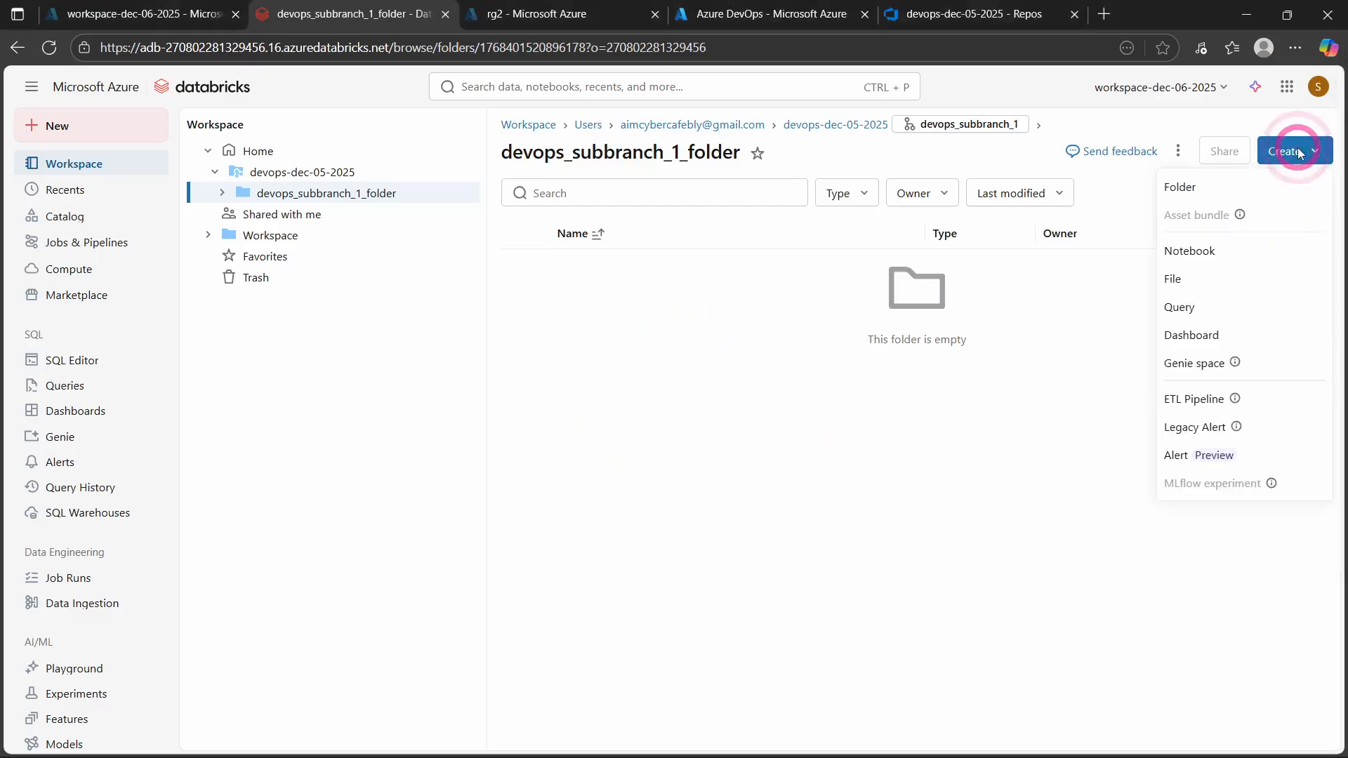
pyautogui.click(1192, 253)
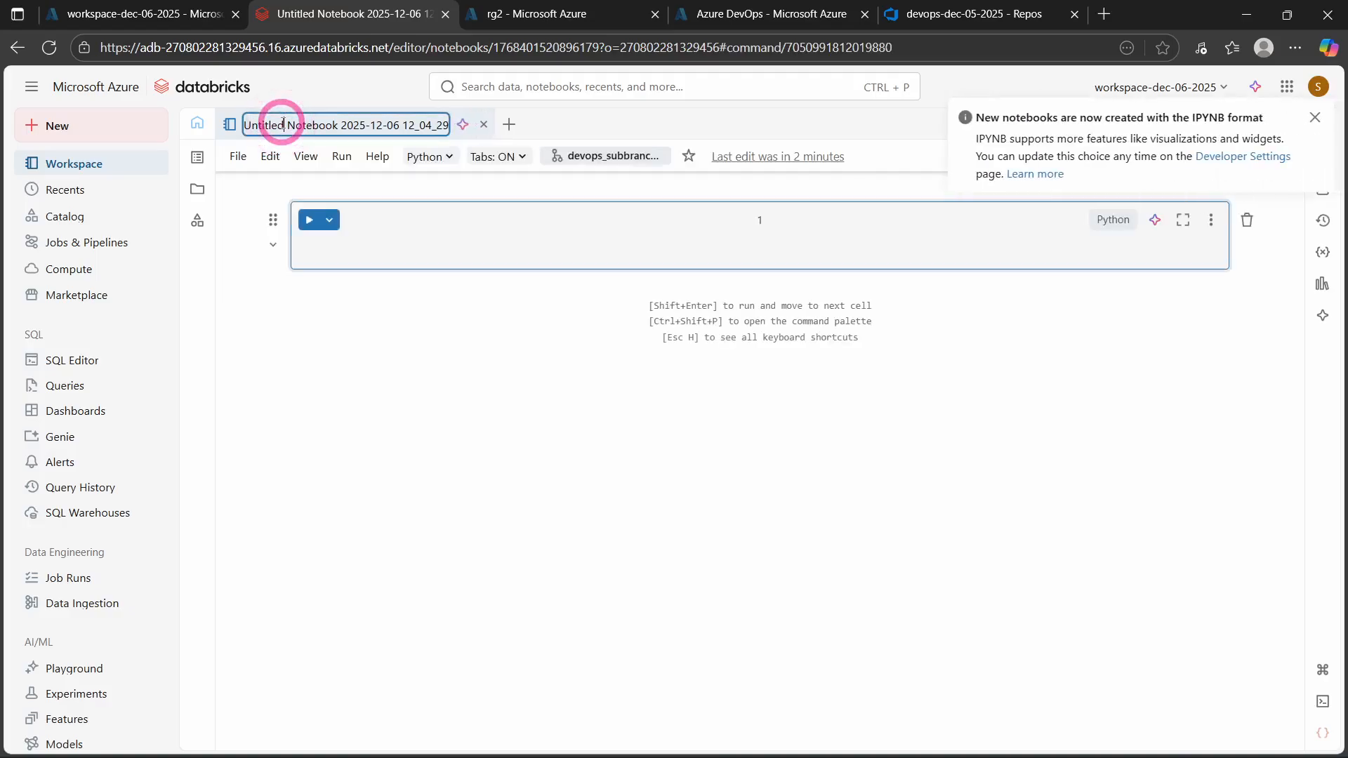
pyautogui.click(285, 123)
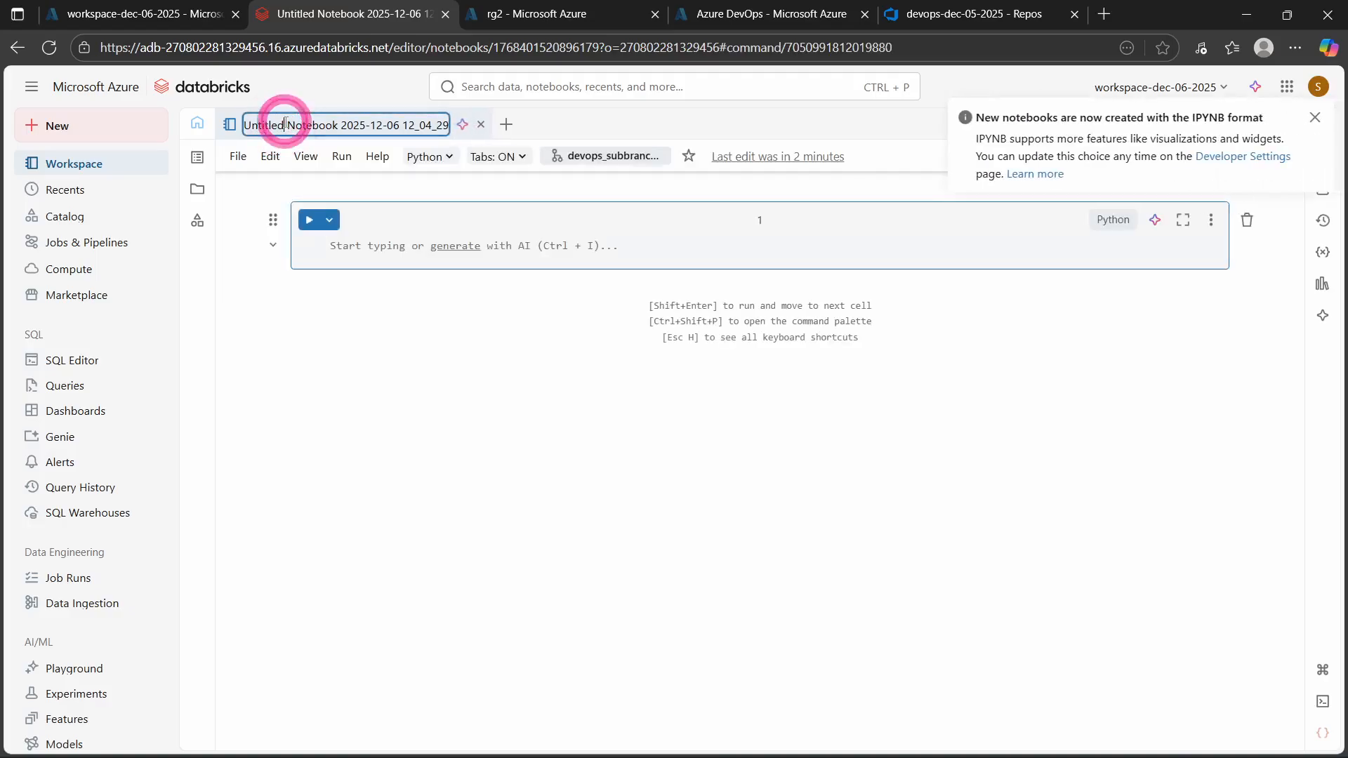
pyautogui.hotkey('ctrl', 'a')
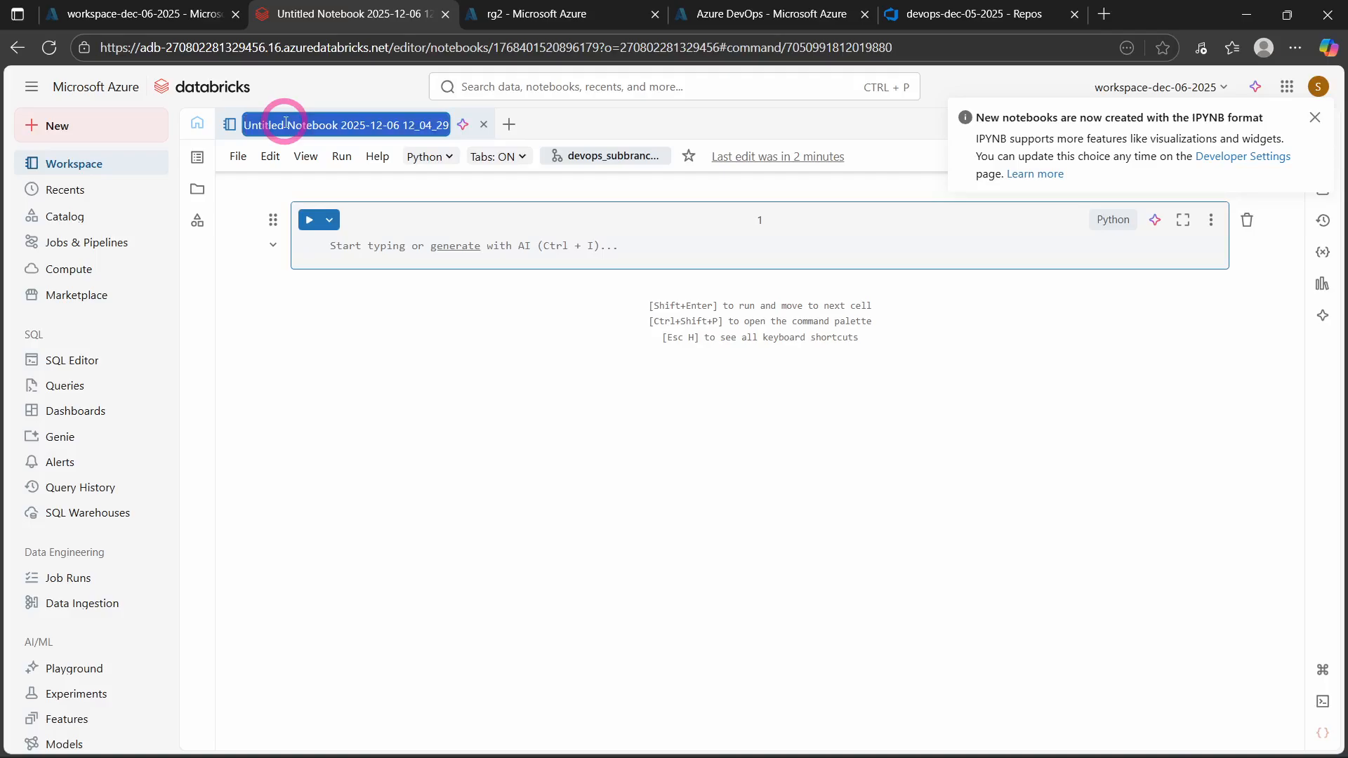
pyautogui.write('subbra')
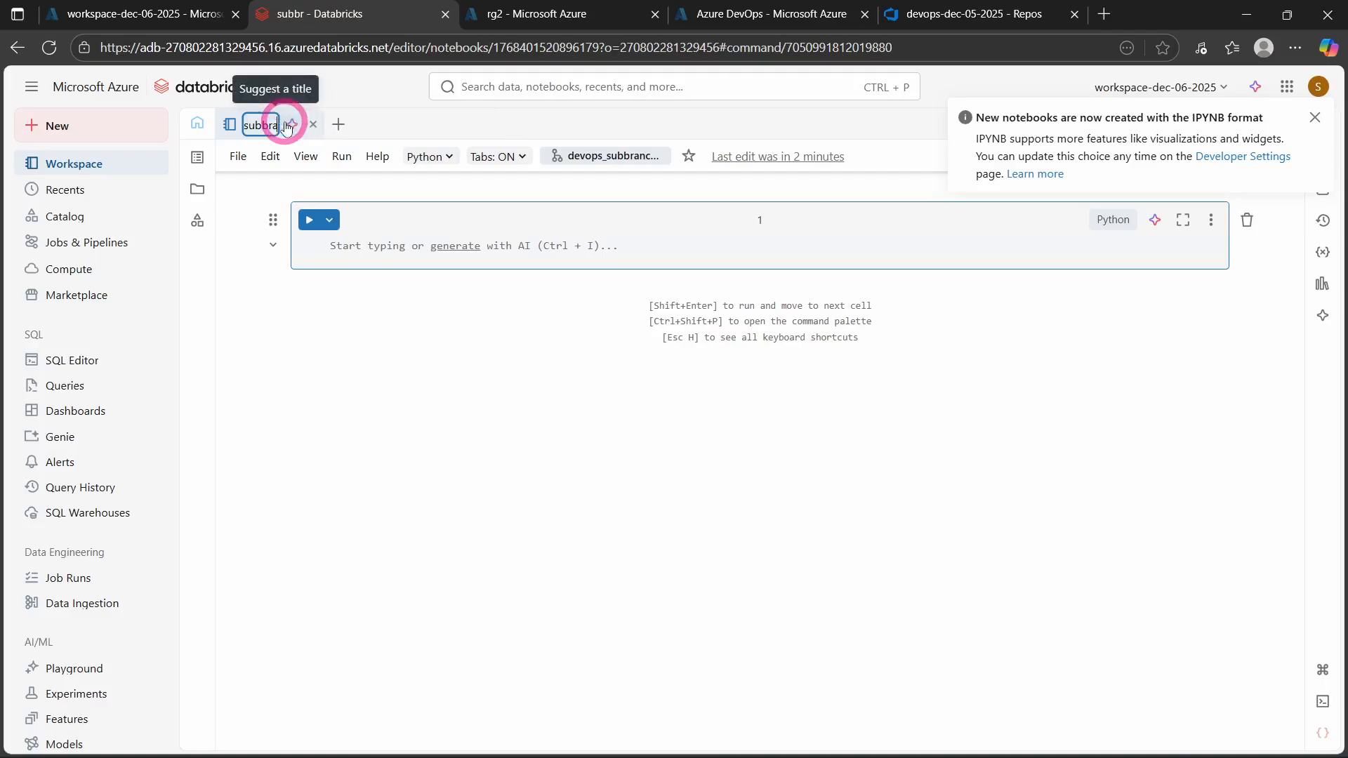
pyautogui.write('nch_1_notebook')
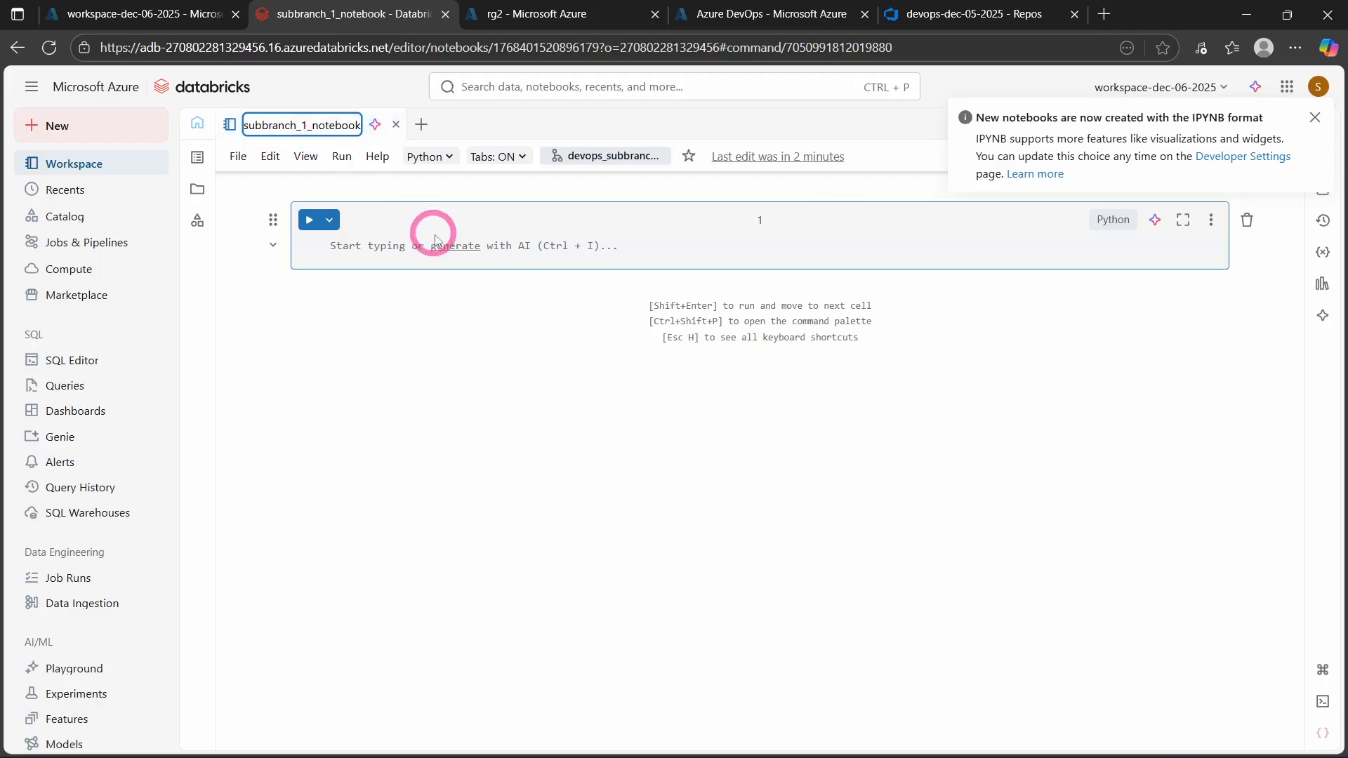
# Step: Enter print("devops_subbranch_1_notebook") in the first cell of subbranch_1_notebook
pyautogui.click(365, 253)
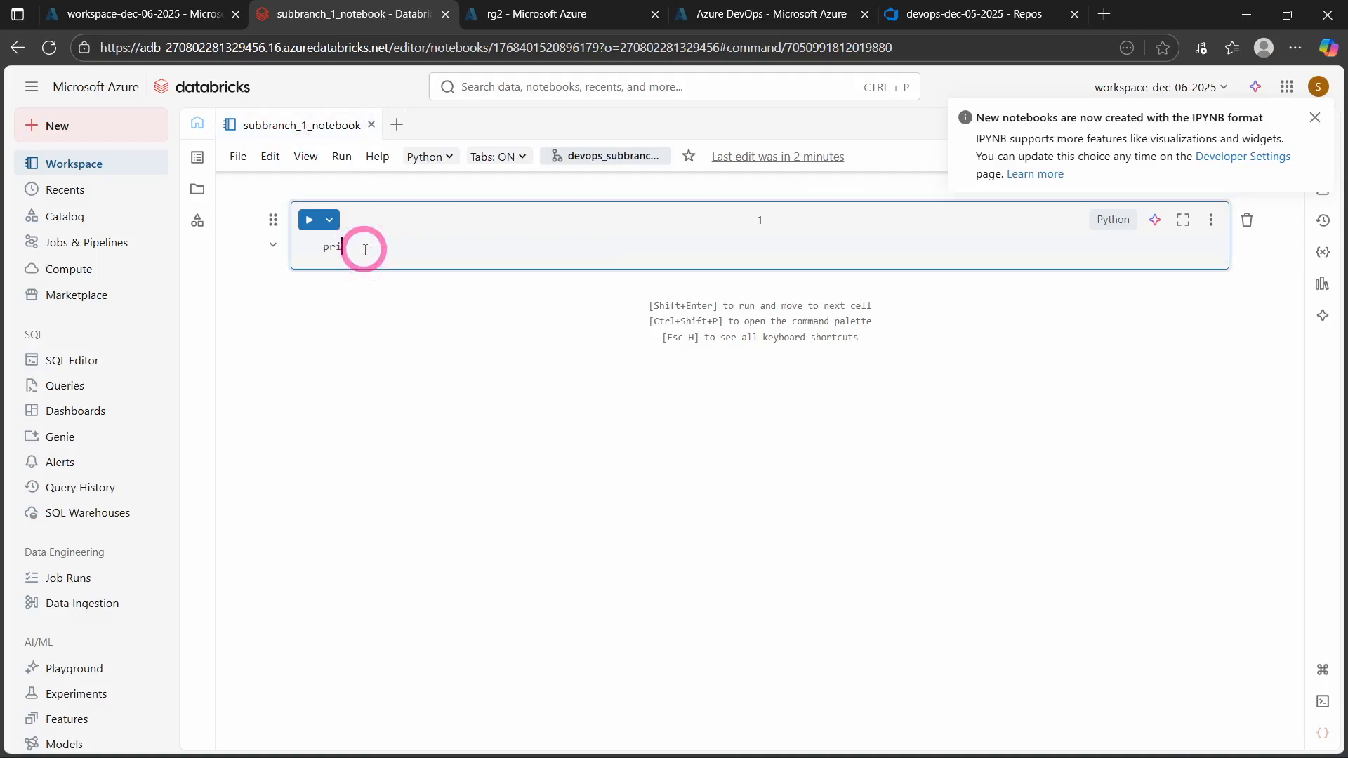
pyautogui.click(315, 126)
pyautogui.hotkey('ctrl', 'c')
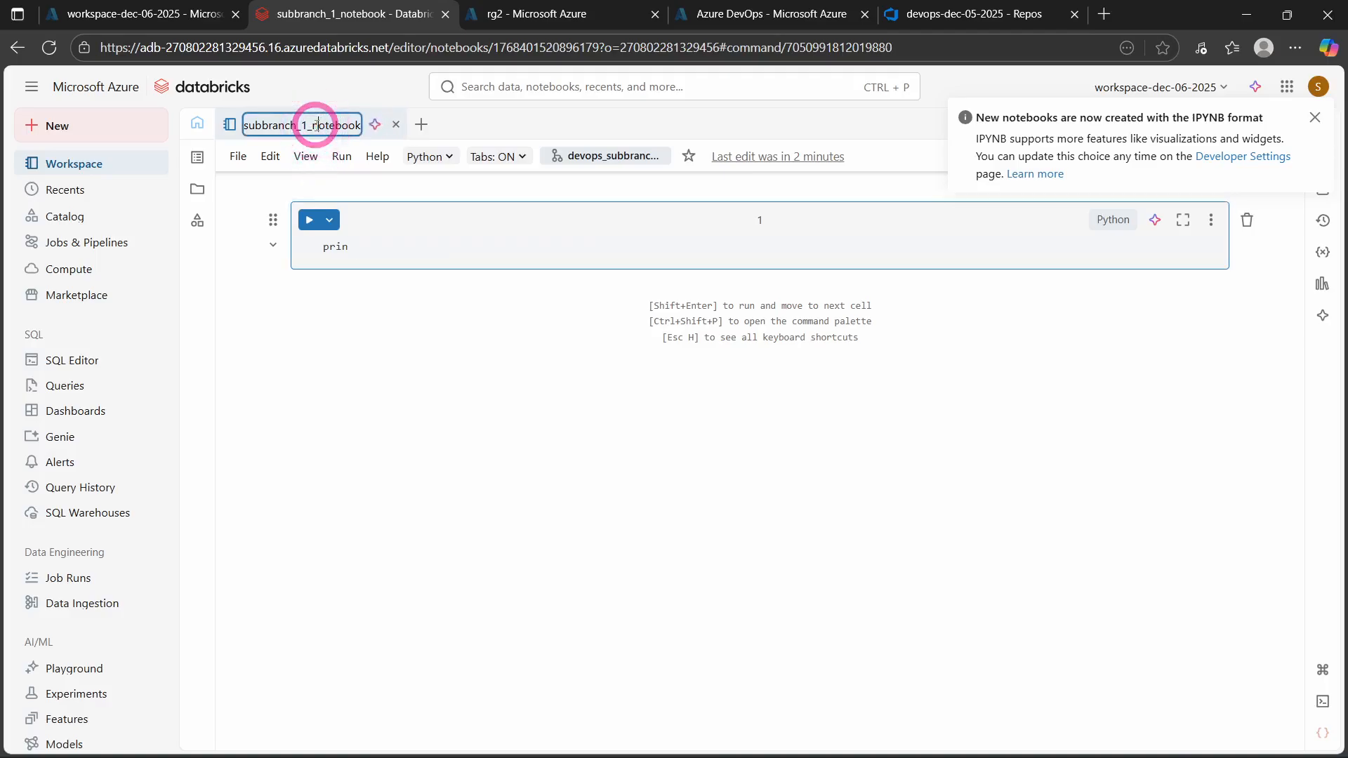
pyautogui.click(361, 245)
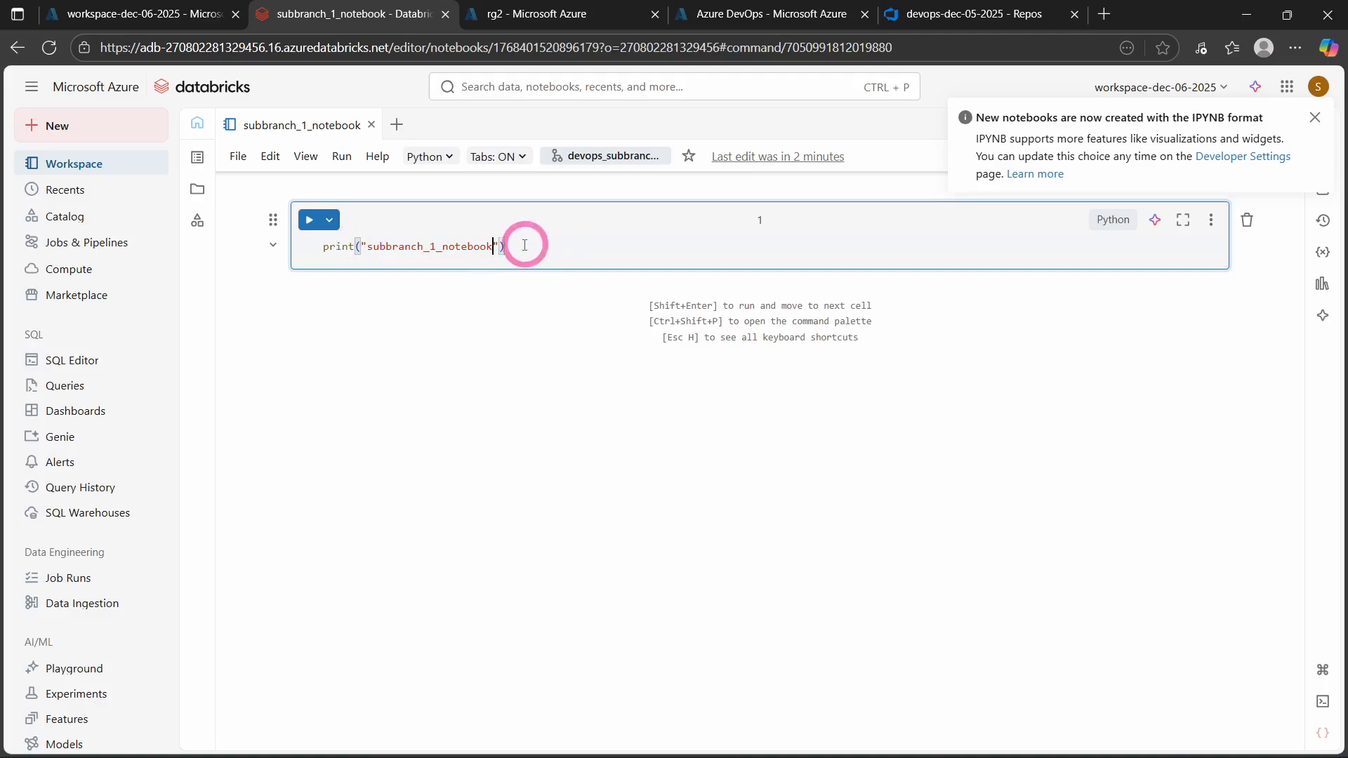
pyautogui.click(369, 247)
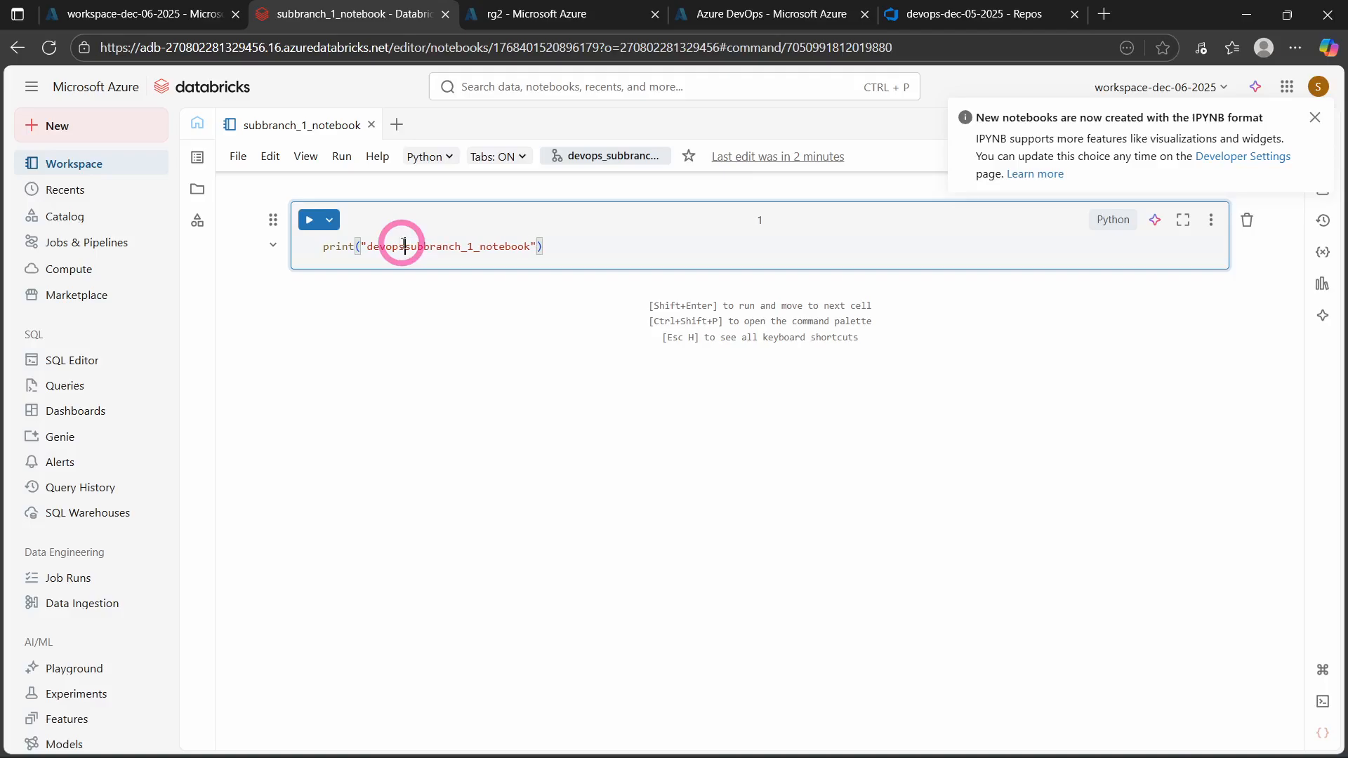
pyautogui.click(574, 247)
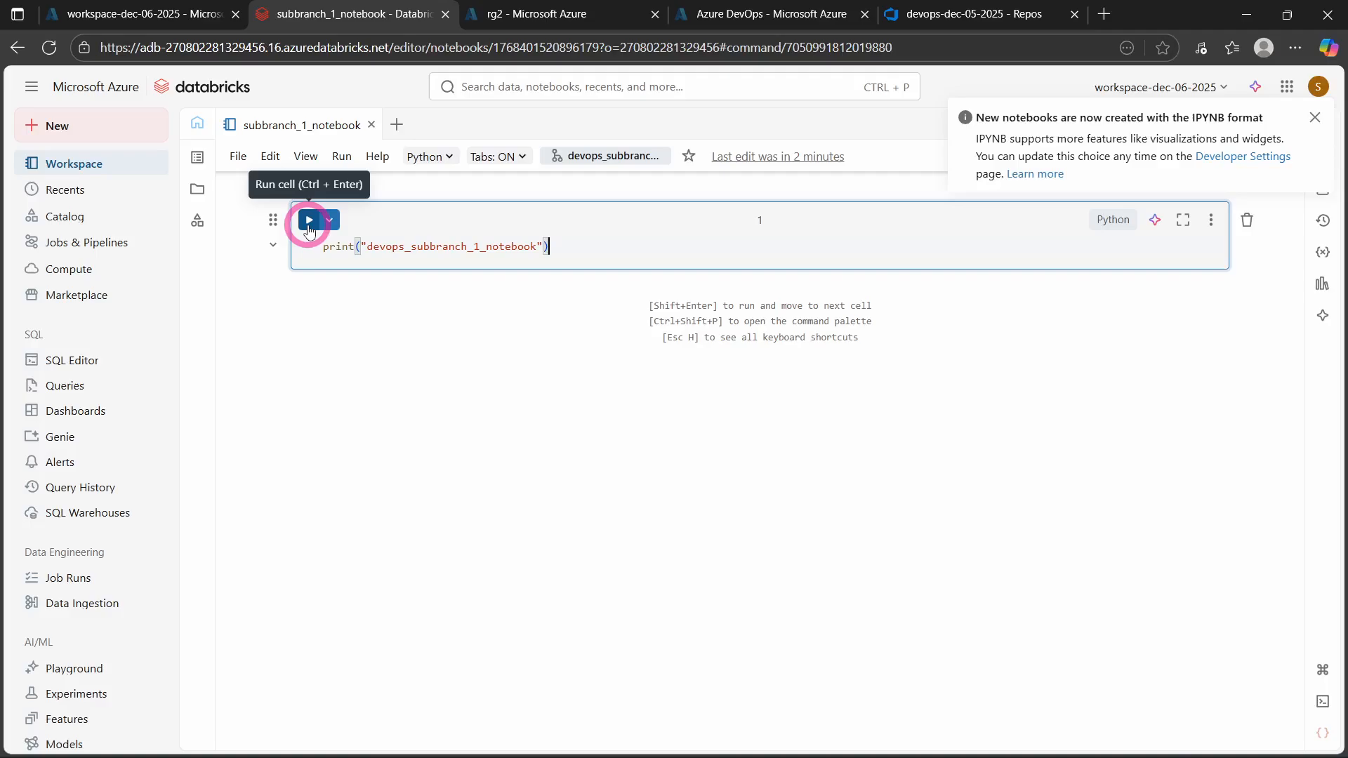
# Step: Dismiss the notebook format notice and check the existing compute resources the notebook can attach to, without attaching one
pyautogui.click(1313, 119)
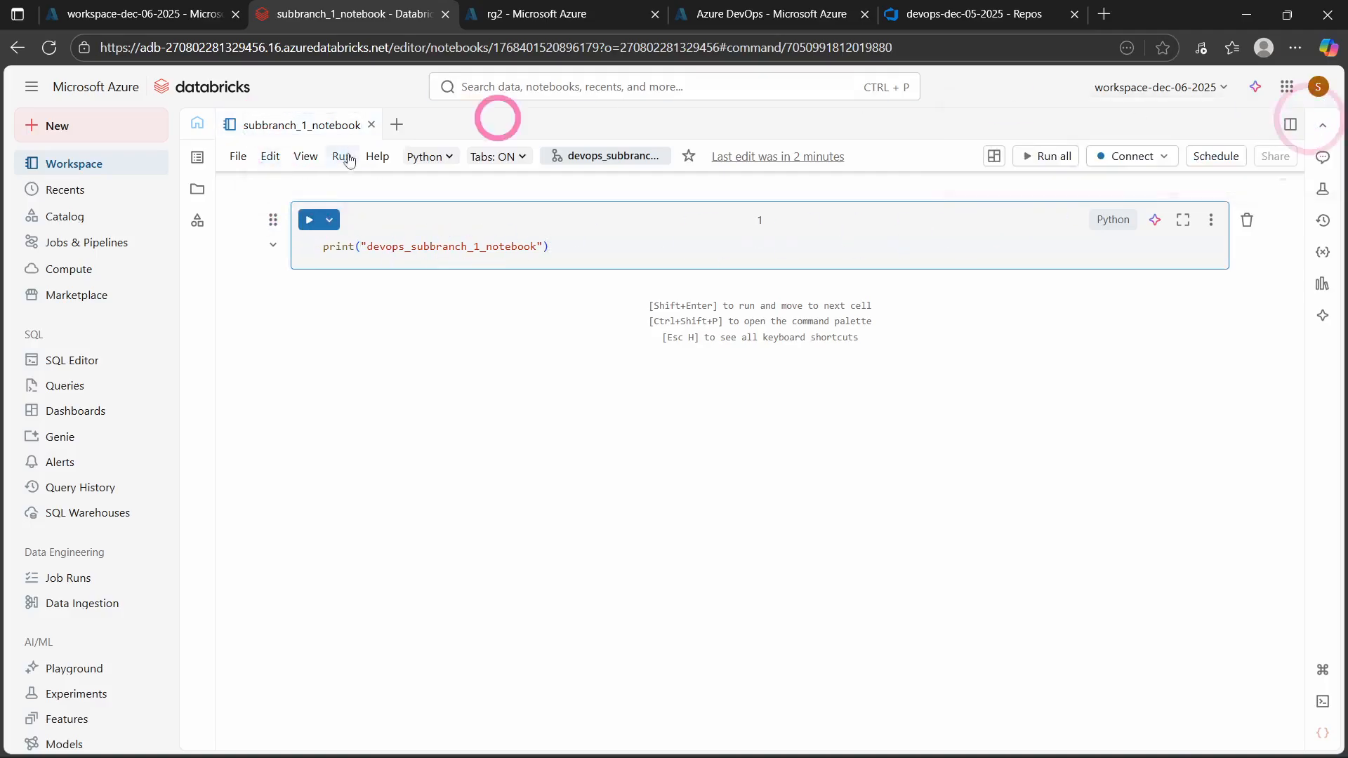
pyautogui.click(1155, 157)
pyautogui.click(813, 186)
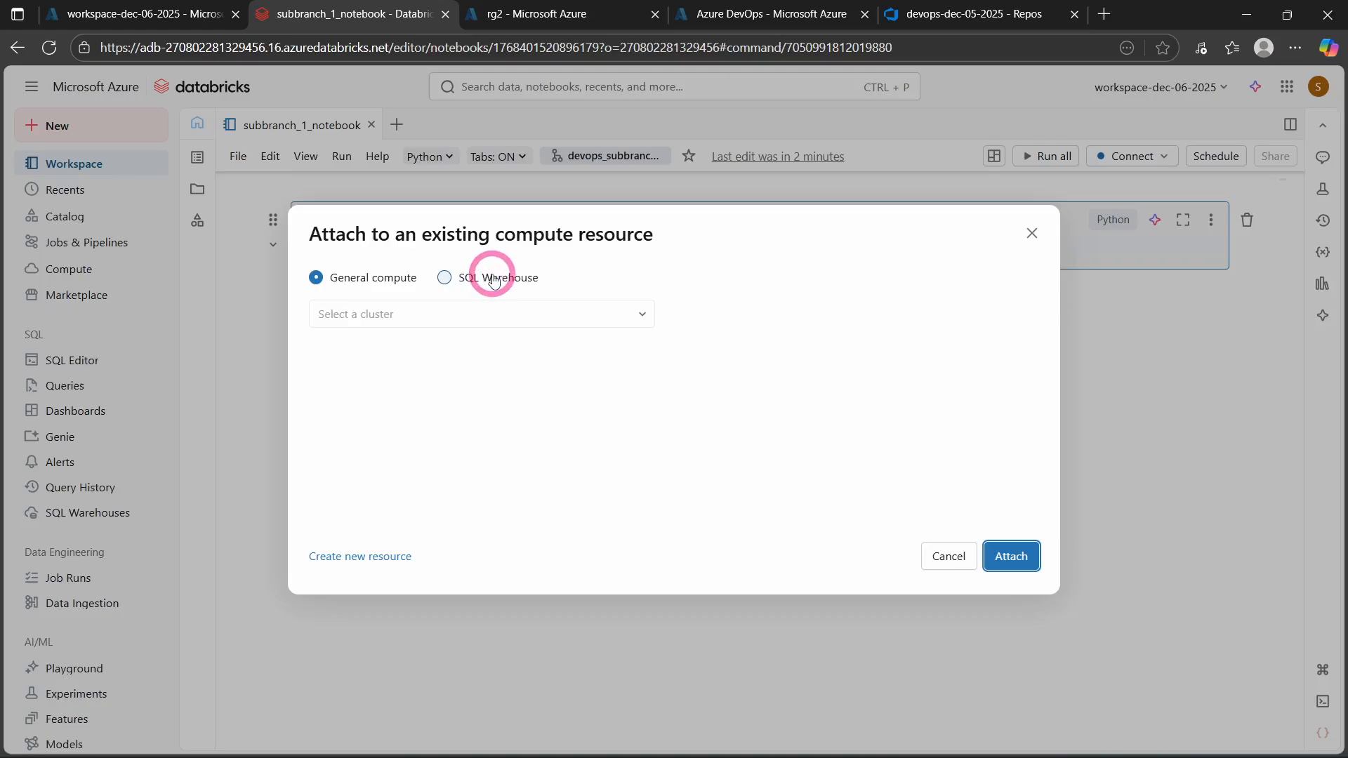
pyautogui.click(1031, 232)
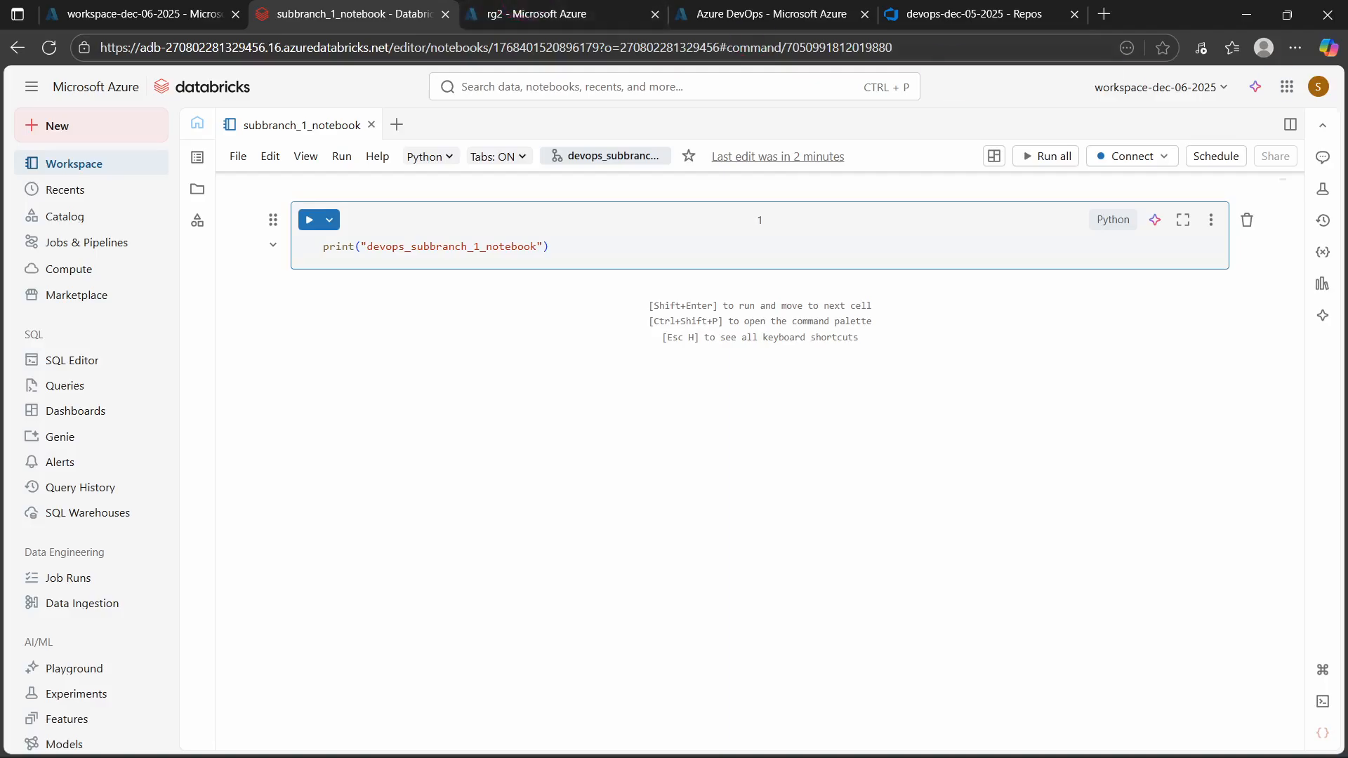
# Step: Check the contents of the Repos folder in the Databricks workspace
pyautogui.click(42, 164)
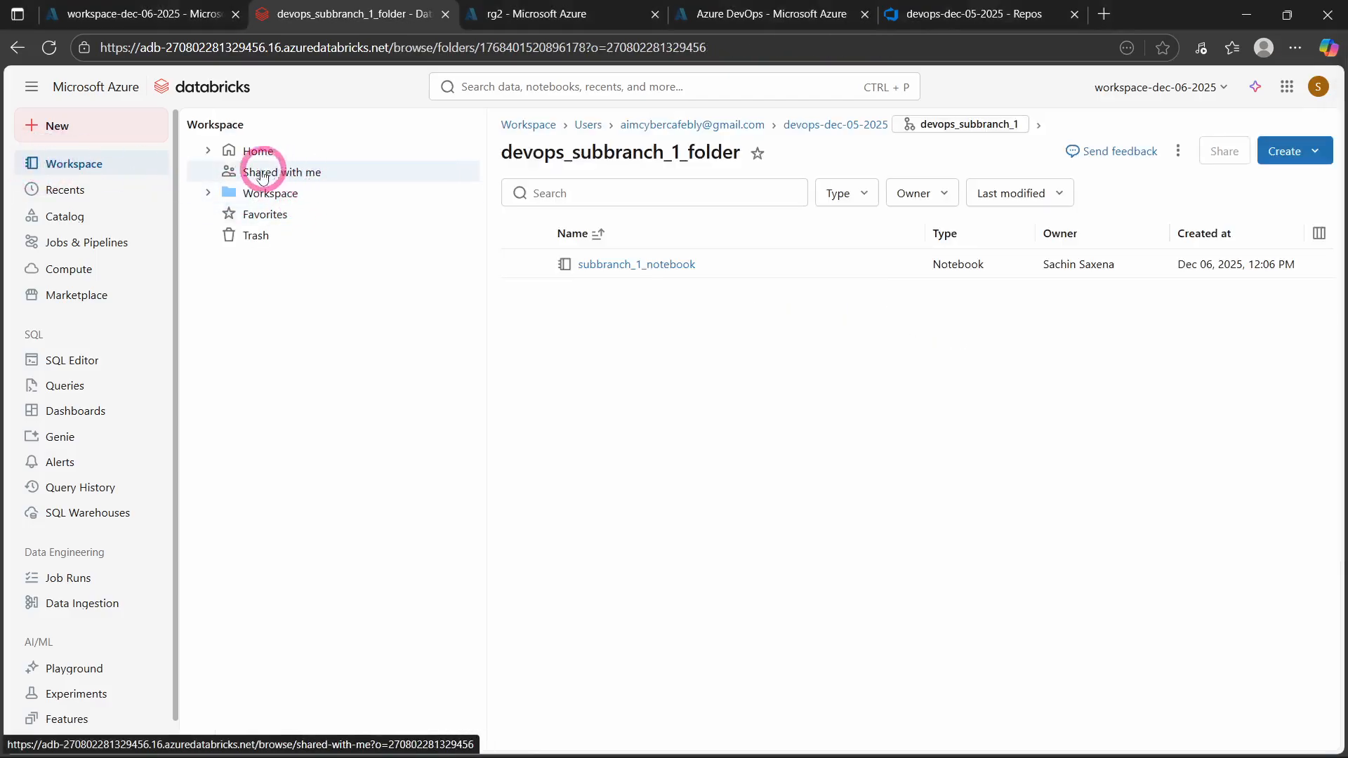
pyautogui.click(209, 193)
pyautogui.click(246, 214)
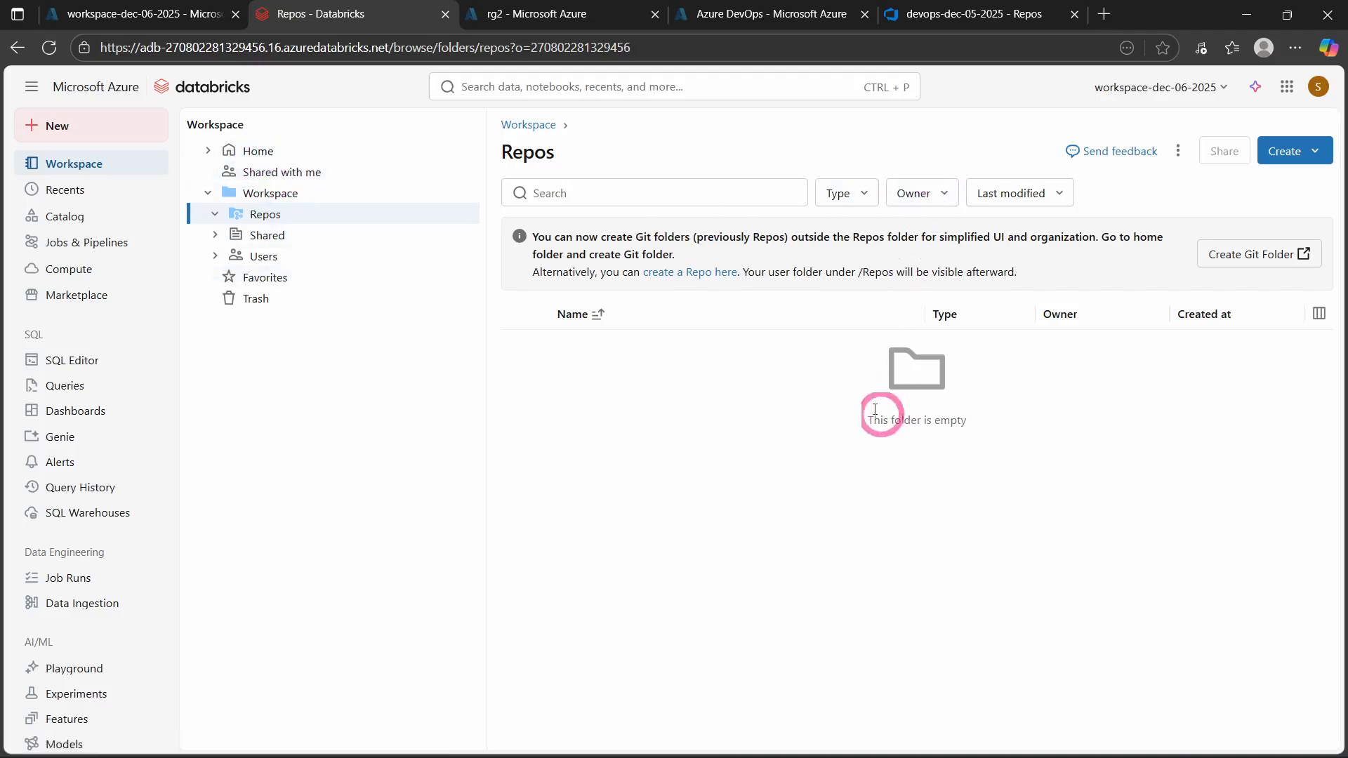
pyautogui.click(1014, 226)
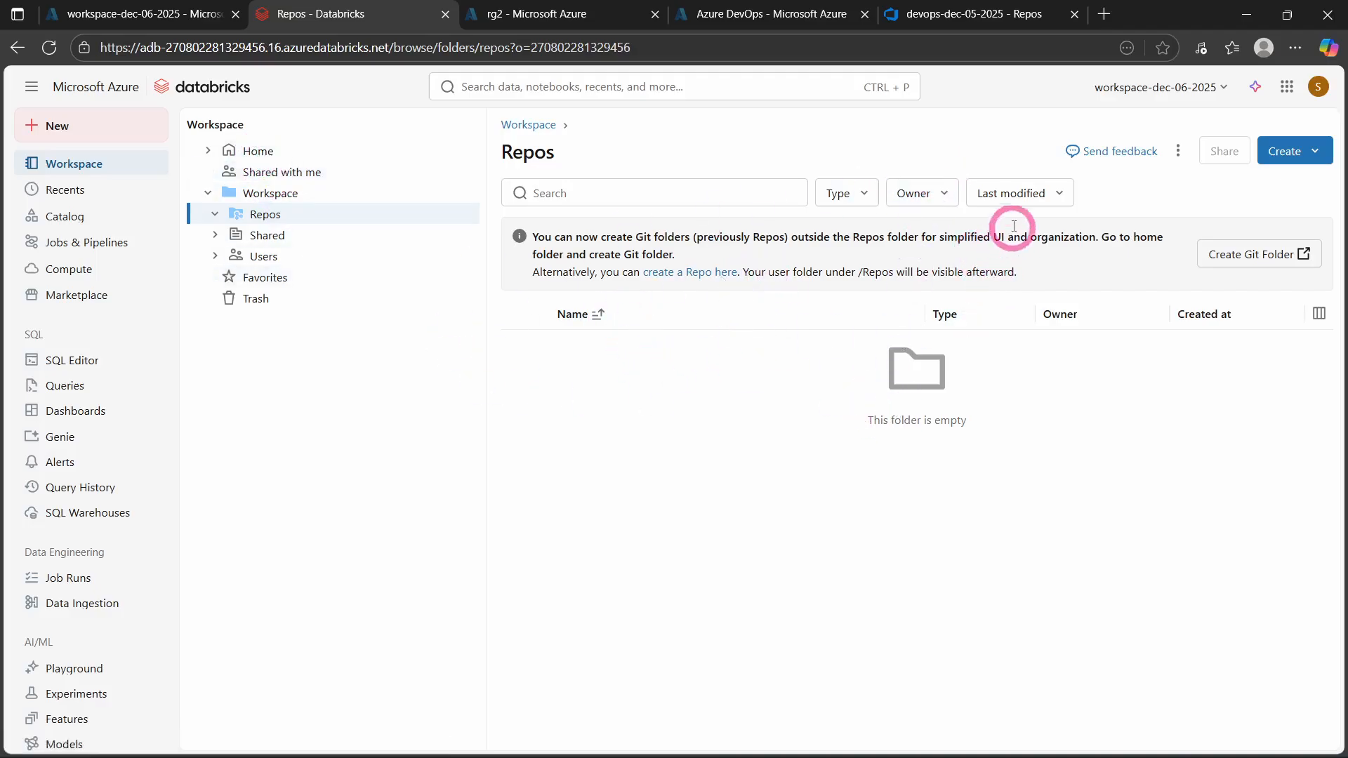
pyautogui.click(526, 126)
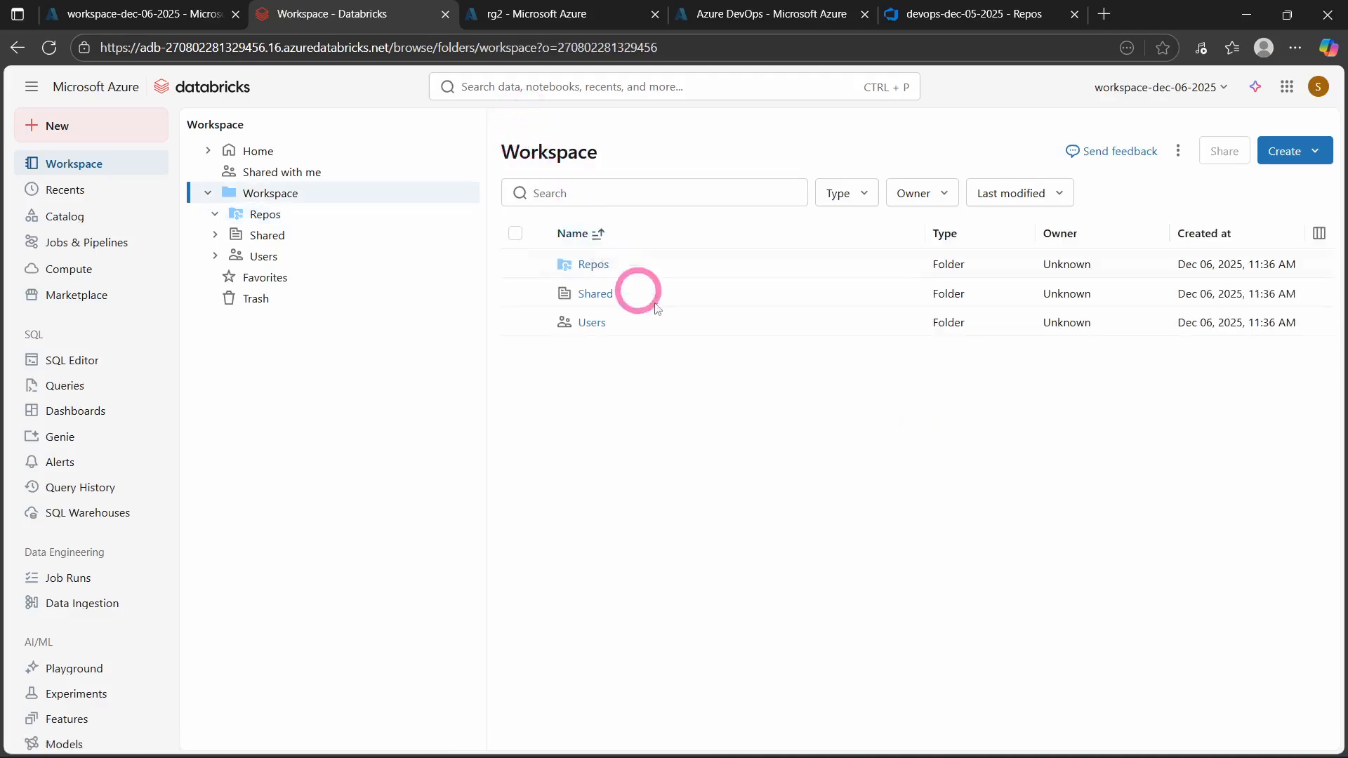
pyautogui.click(592, 267)
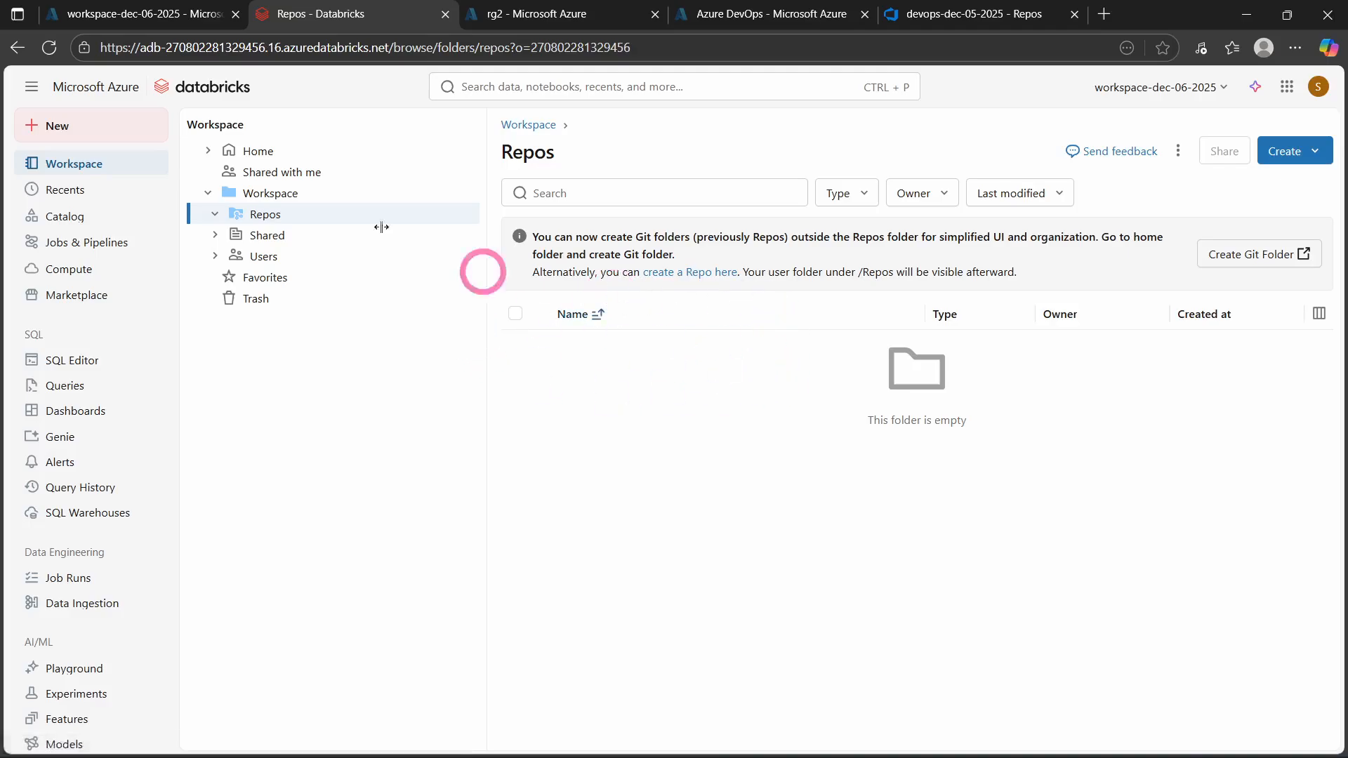
# Step: Commit and push subbranch_1_notebook.ipynb from the devops-dec-05-2025 Git folder to devops_subbranch_1 with the message "subbranch_1_notebook commit"
pyautogui.click(255, 151)
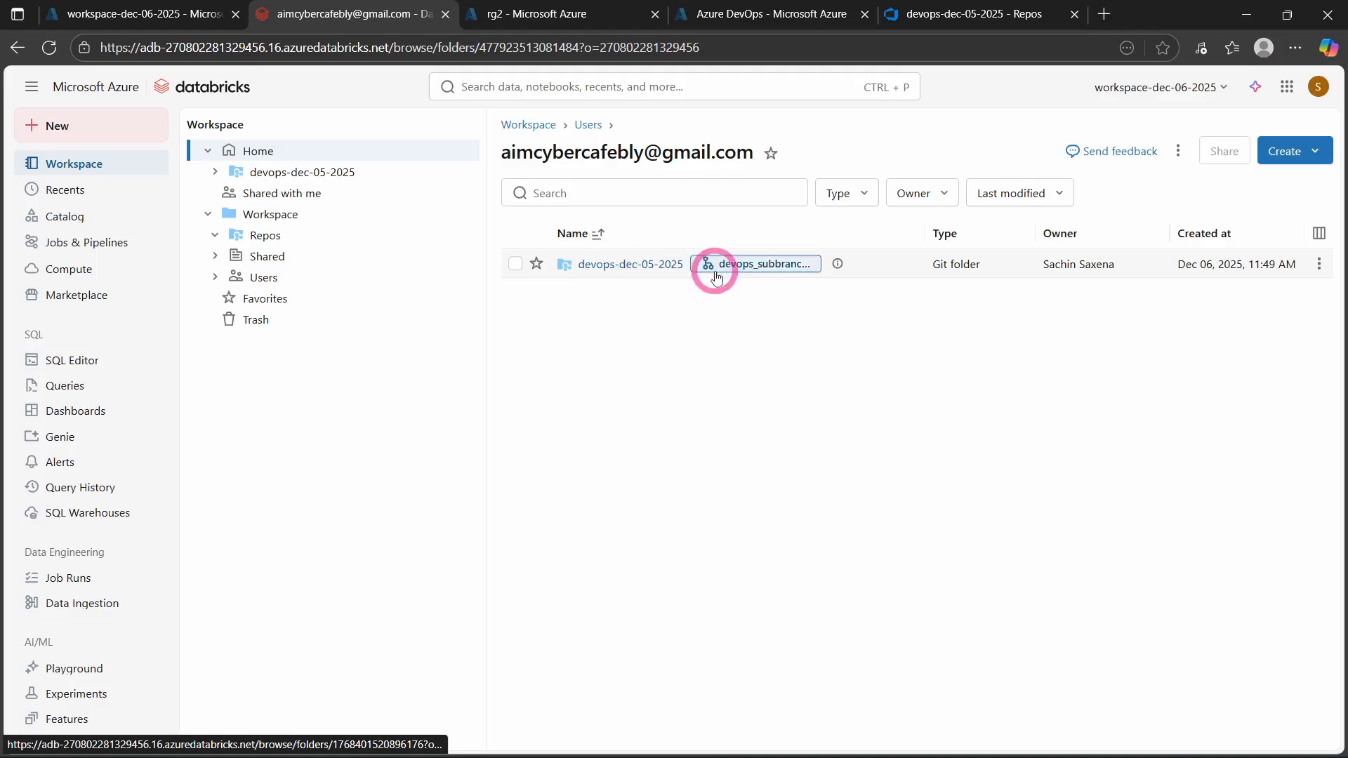
pyautogui.click(582, 265)
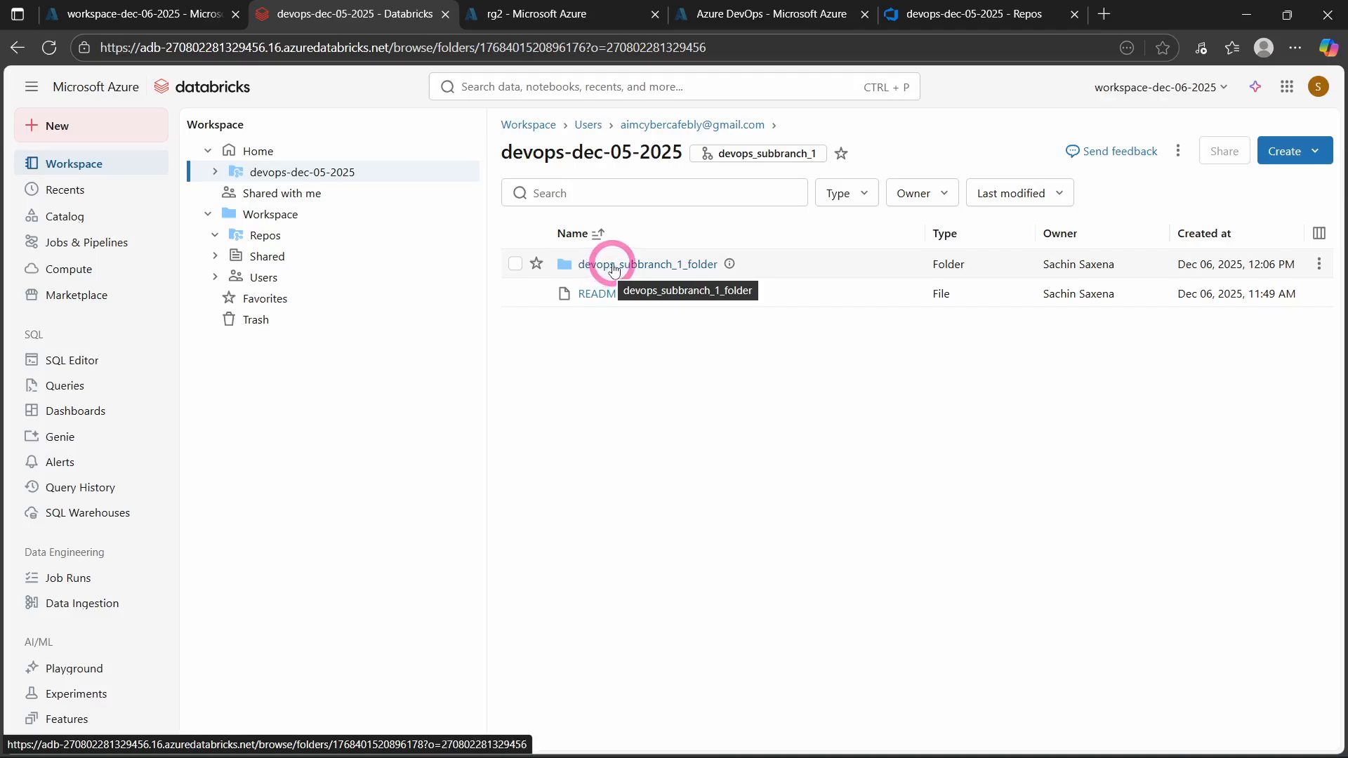
pyautogui.click(639, 264)
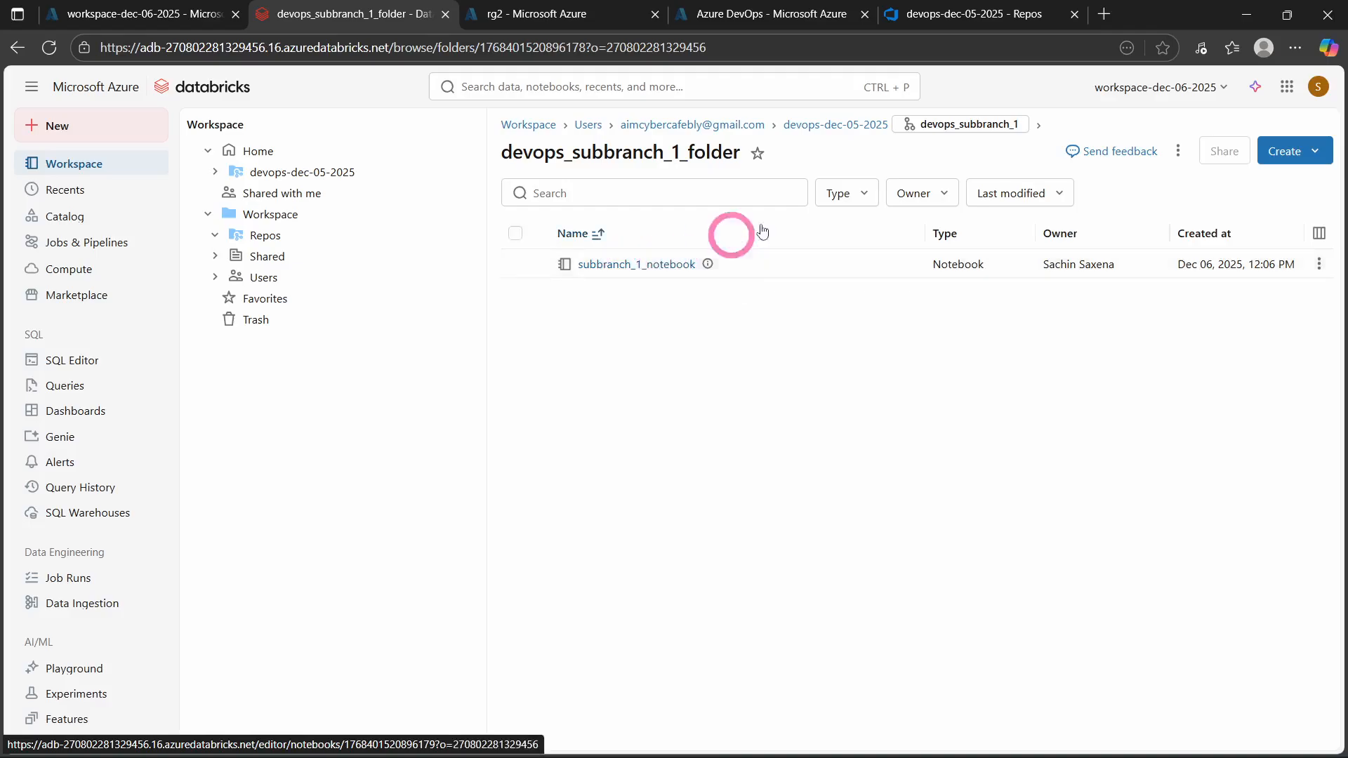
pyautogui.click(941, 127)
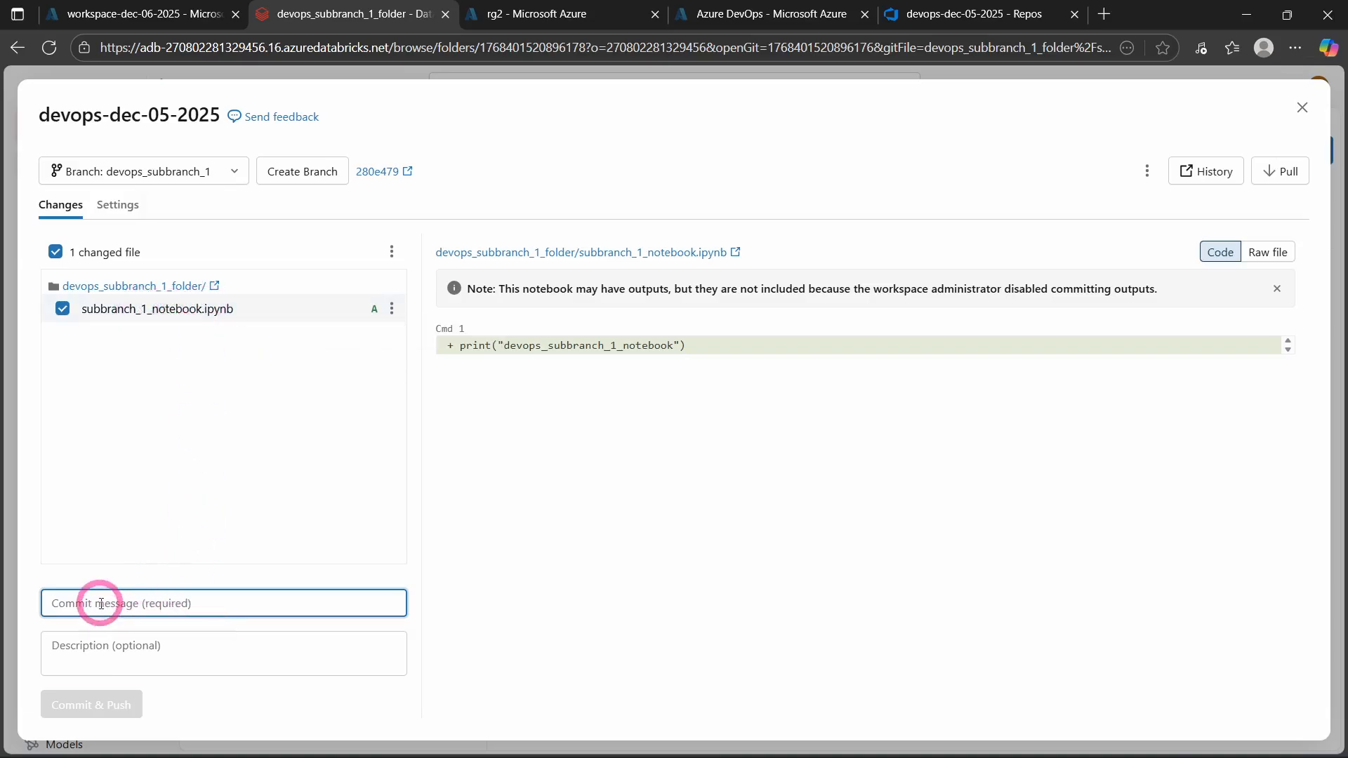
pyautogui.hotkey('ctrl', 'v')
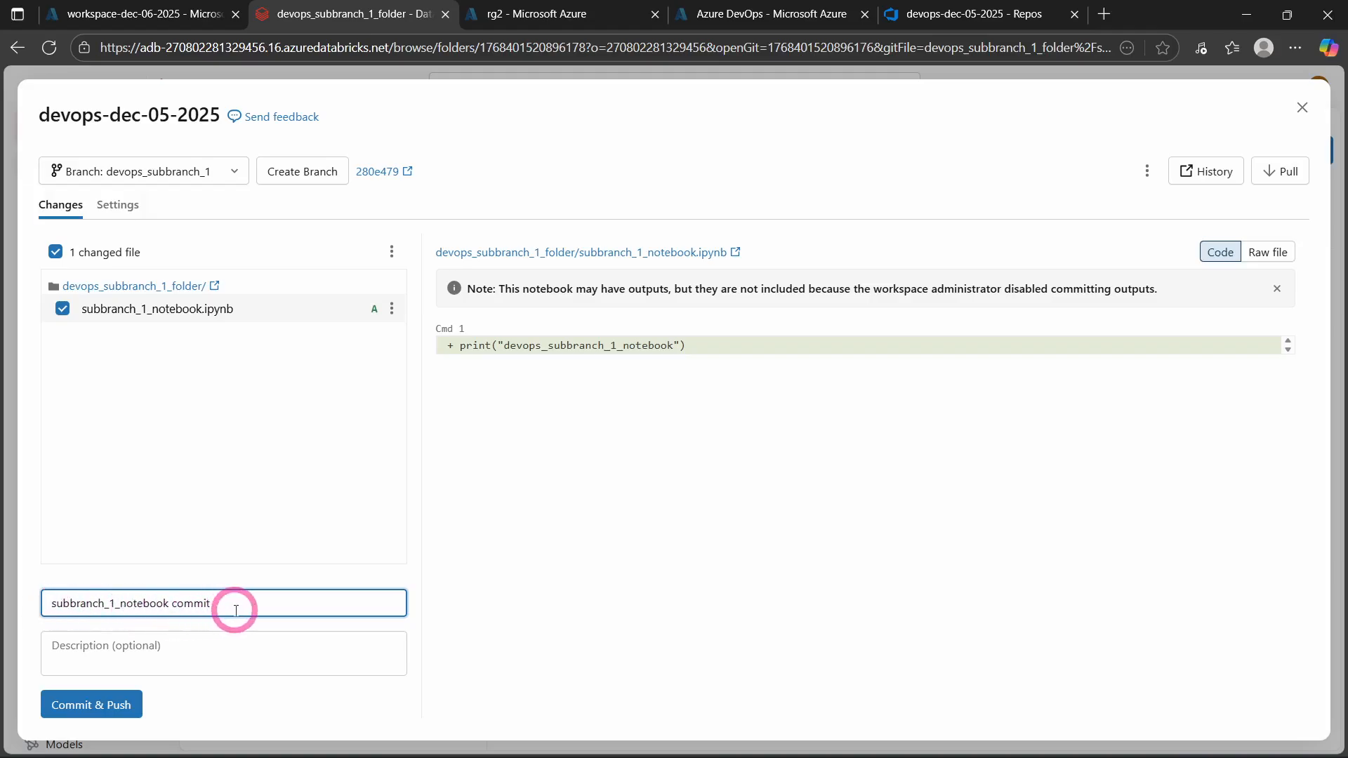
pyautogui.click(92, 707)
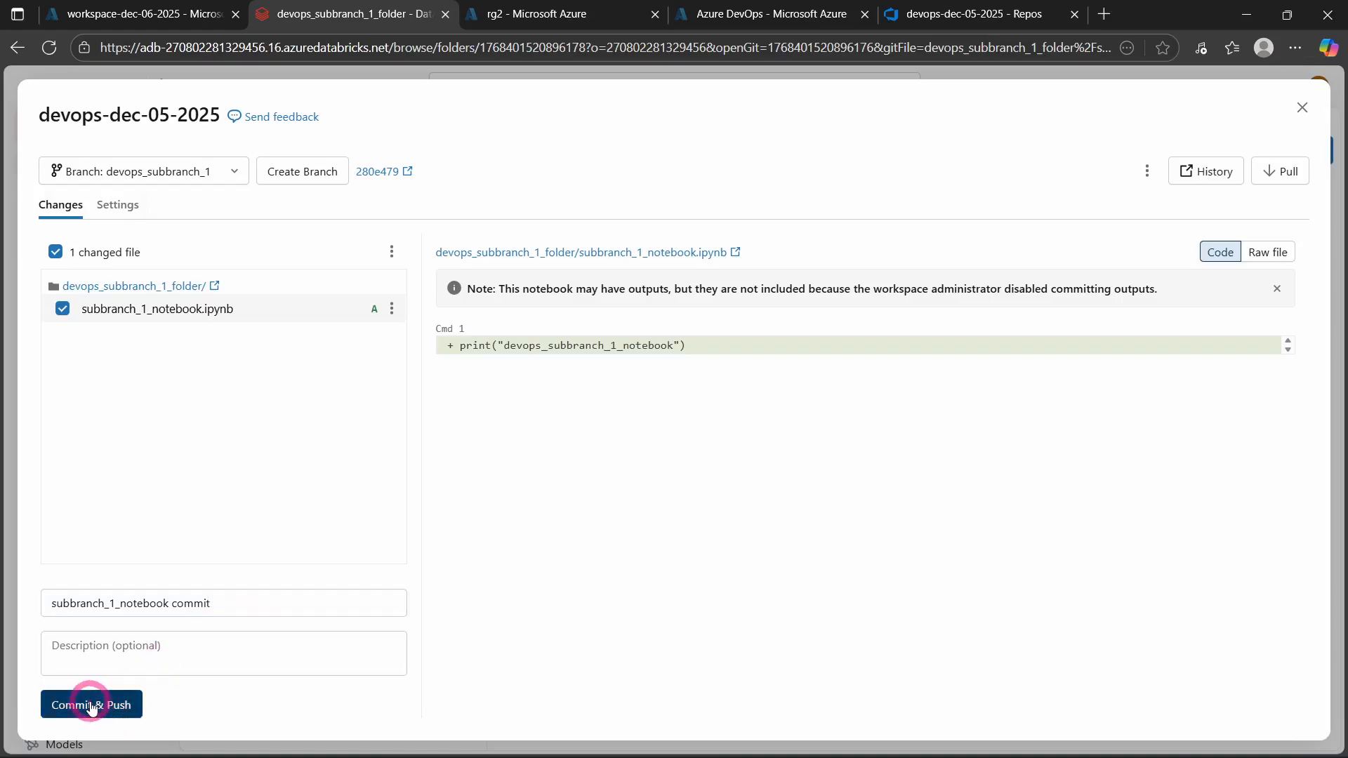
pyautogui.click(1156, 359)
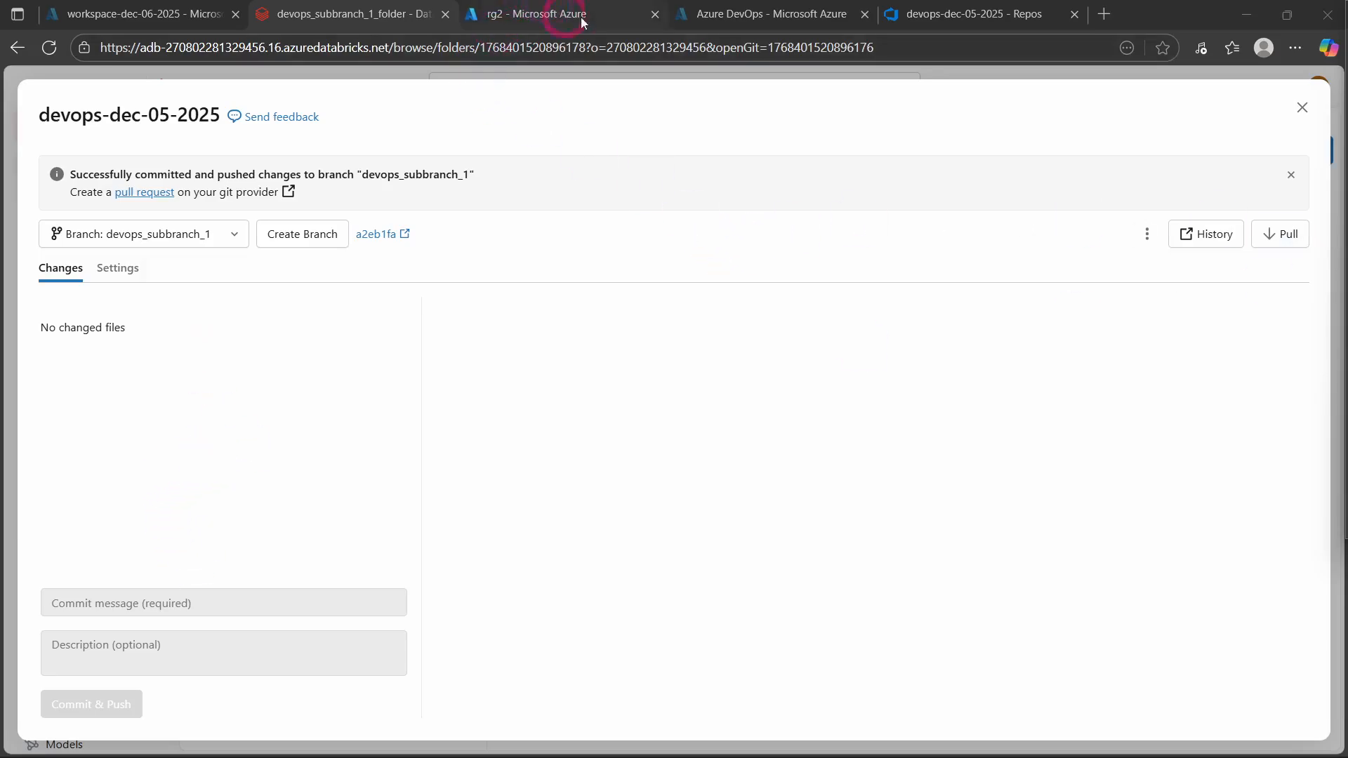
# Step: Switch to Azure DevOps Repos and view the commit history of the devops_subbranch_1 branch
pyautogui.click(748, 16)
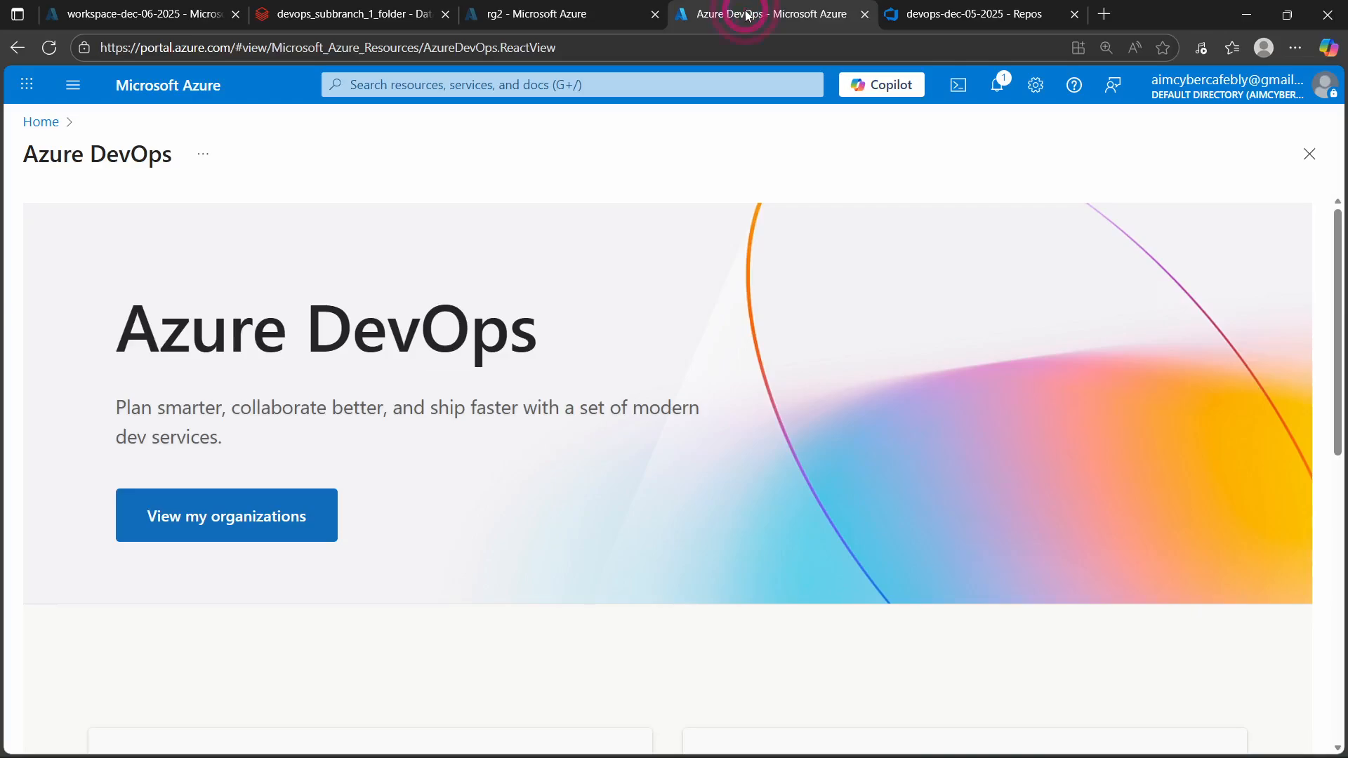
pyautogui.click(983, 12)
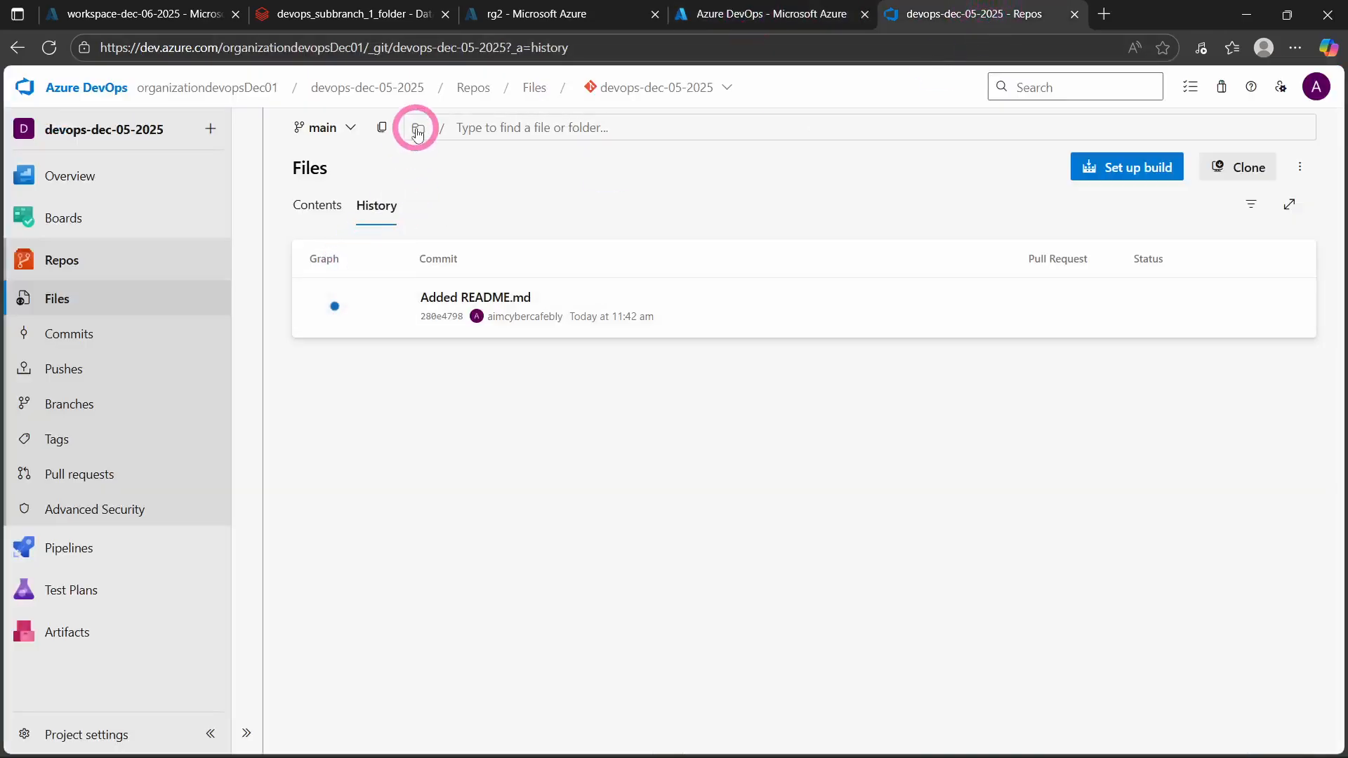
pyautogui.click(318, 133)
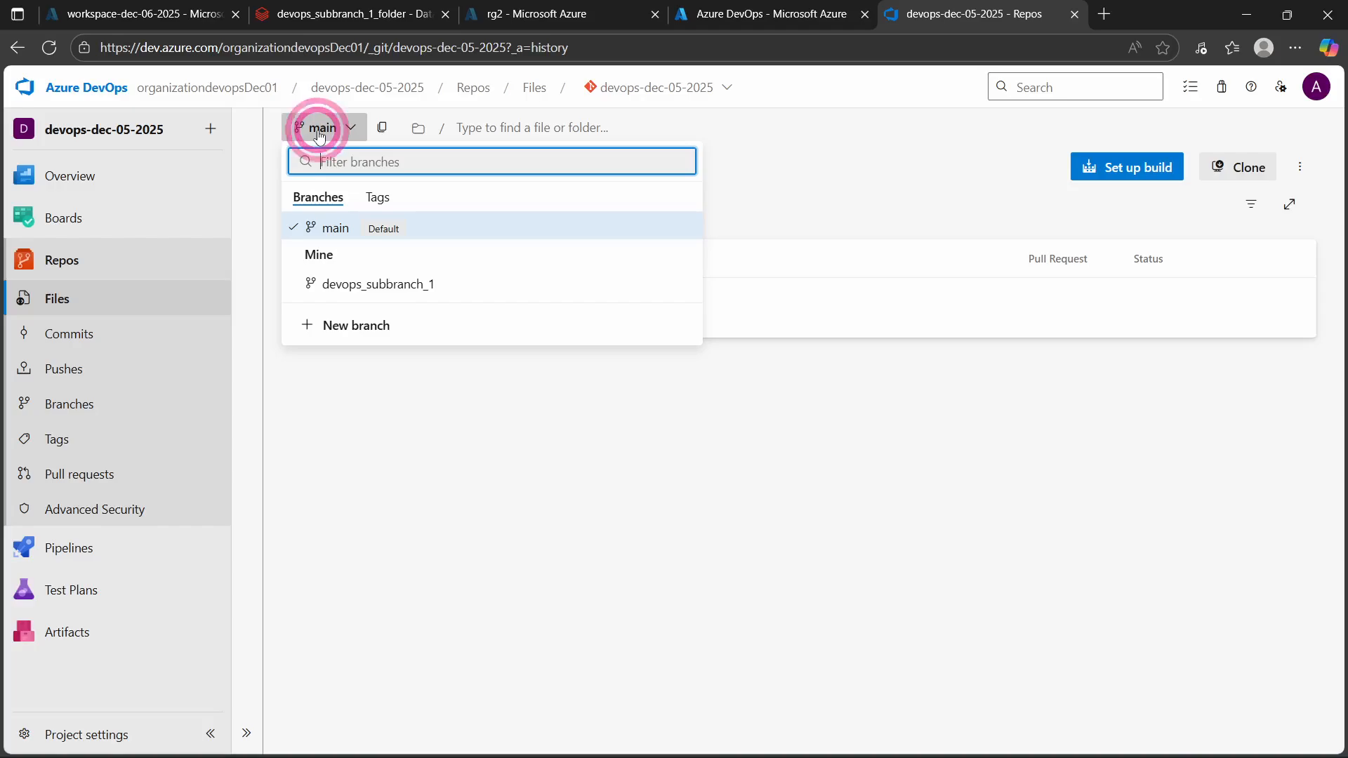
pyautogui.click(349, 285)
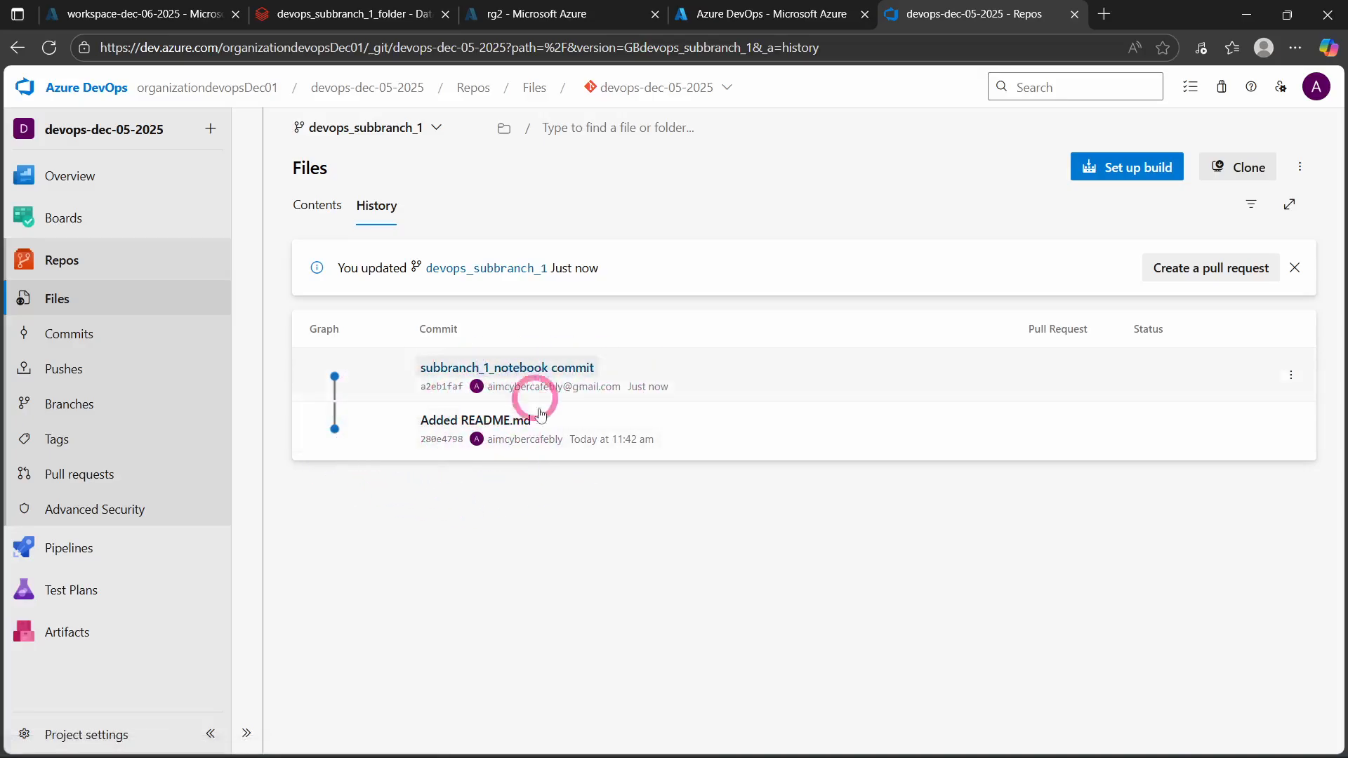
# Step: Examine the contents and commit history of devops_subbranch_1_folder and its subbranch_1_notebook.ipynb on the devops_subbranch_1 branch
pyautogui.click(313, 208)
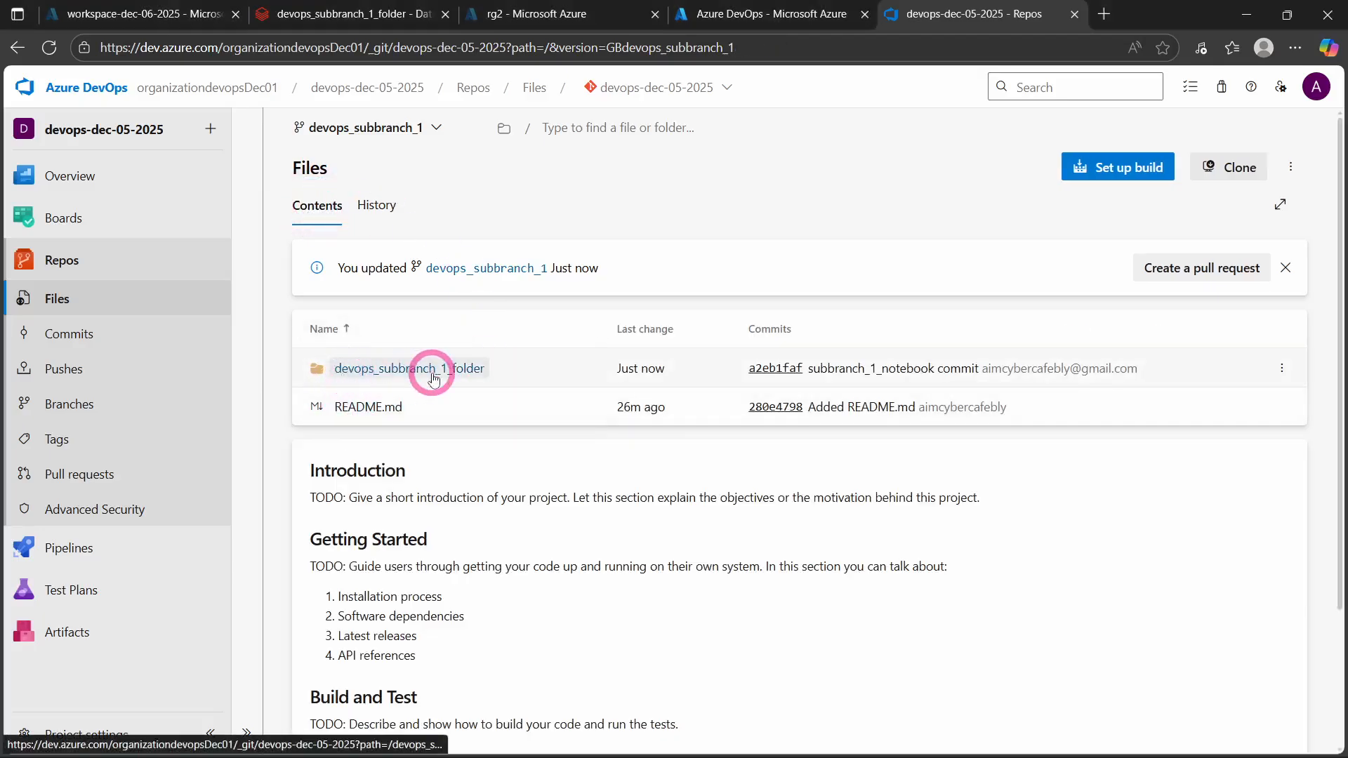
pyautogui.click(372, 368)
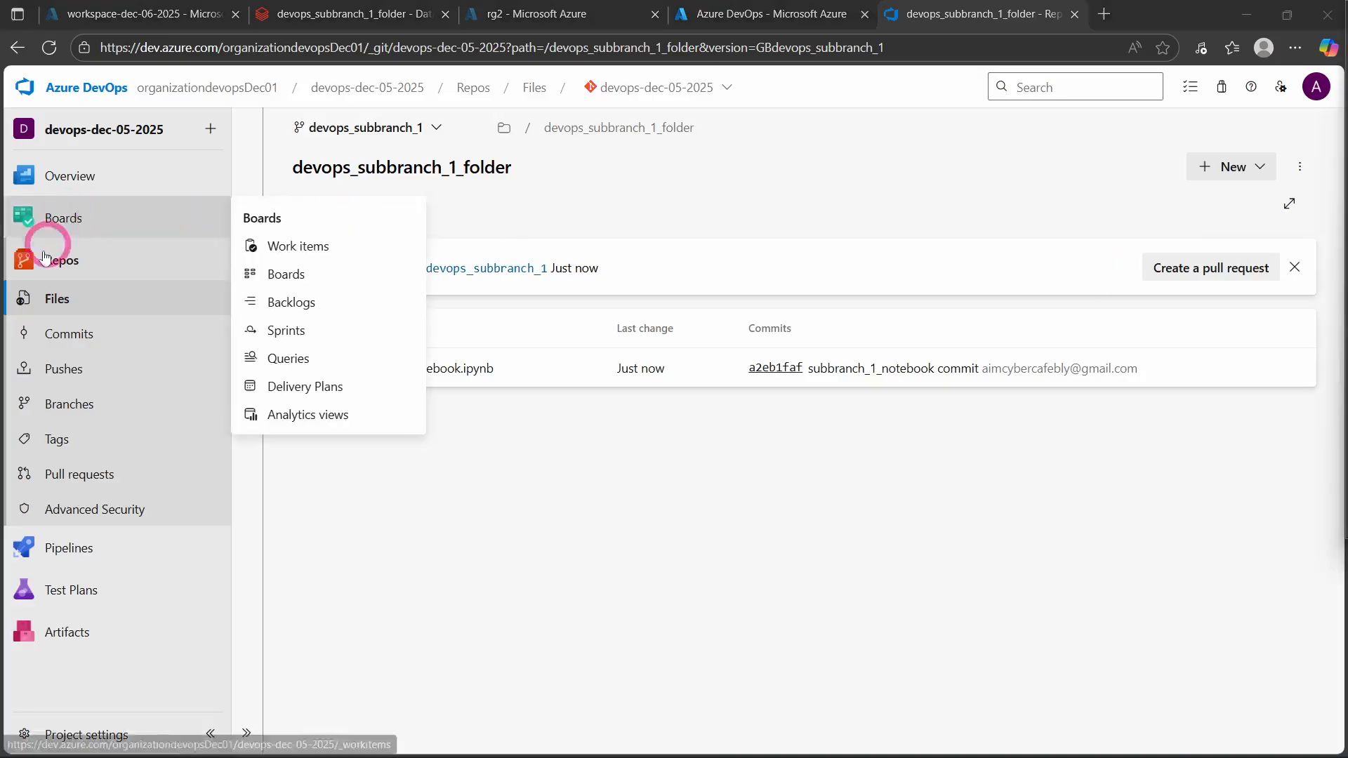
pyautogui.click(391, 214)
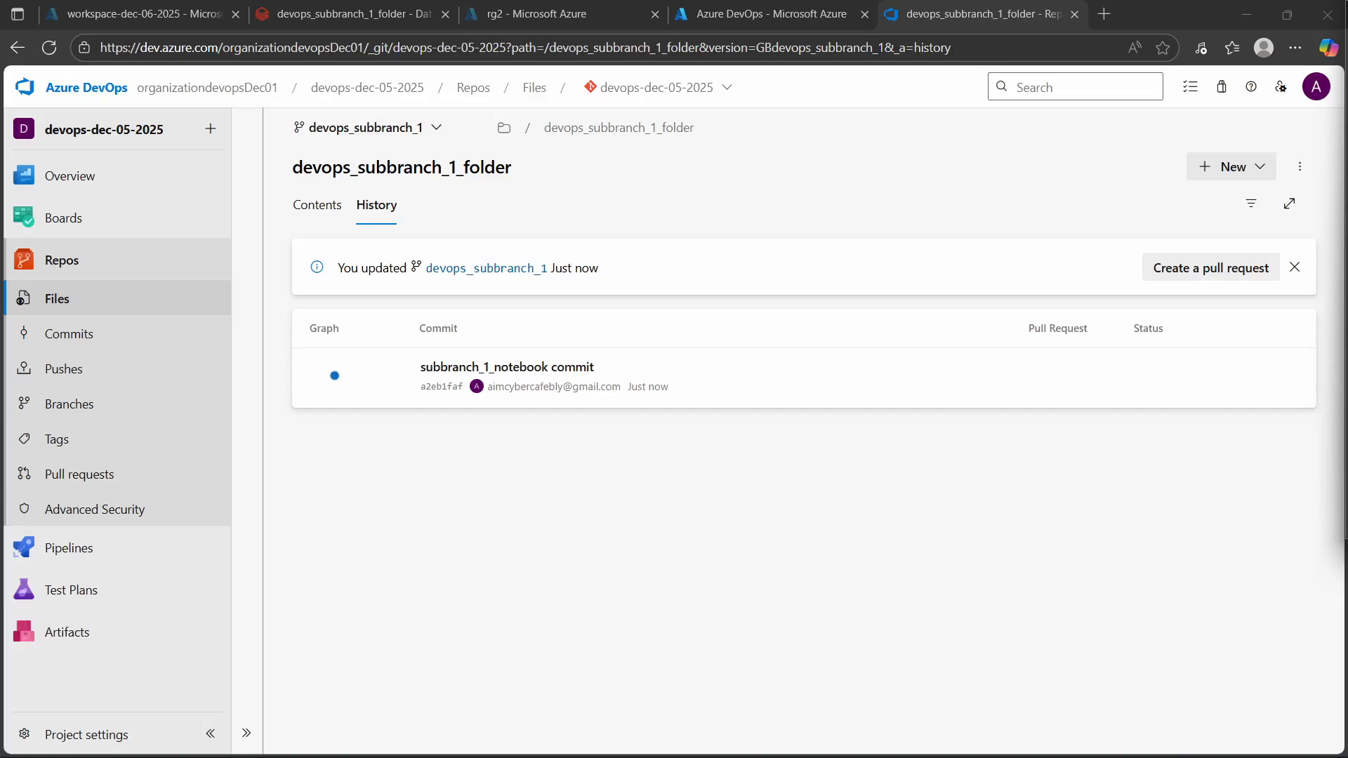
pyautogui.click(385, 130)
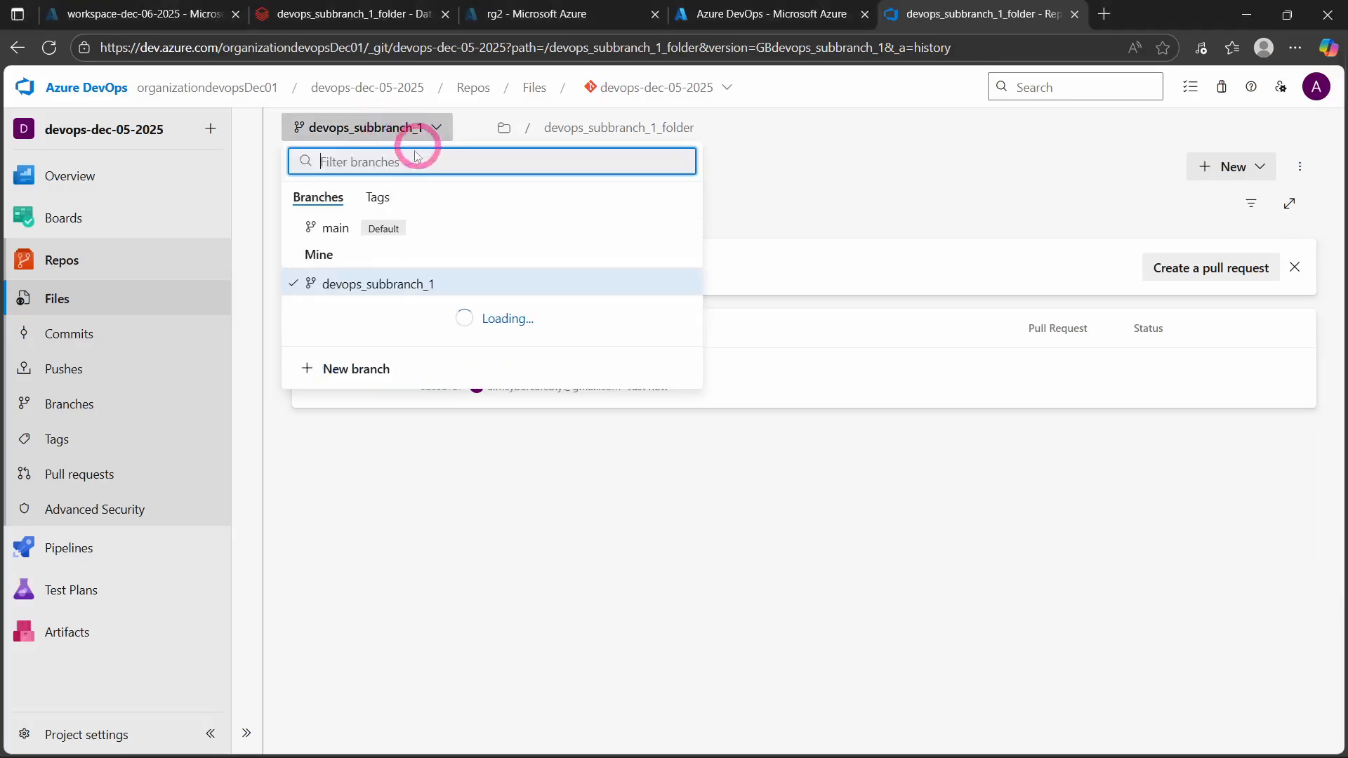
pyautogui.click(380, 136)
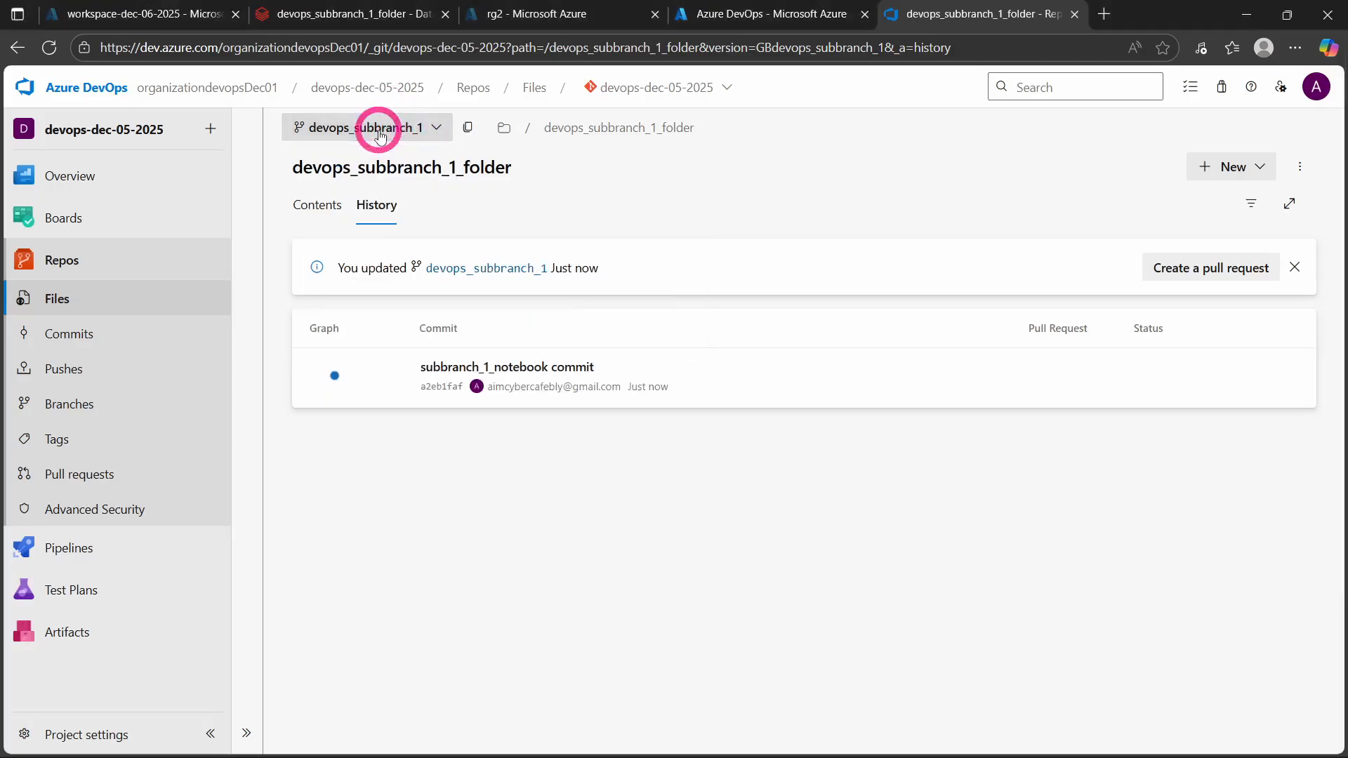
pyautogui.click(308, 206)
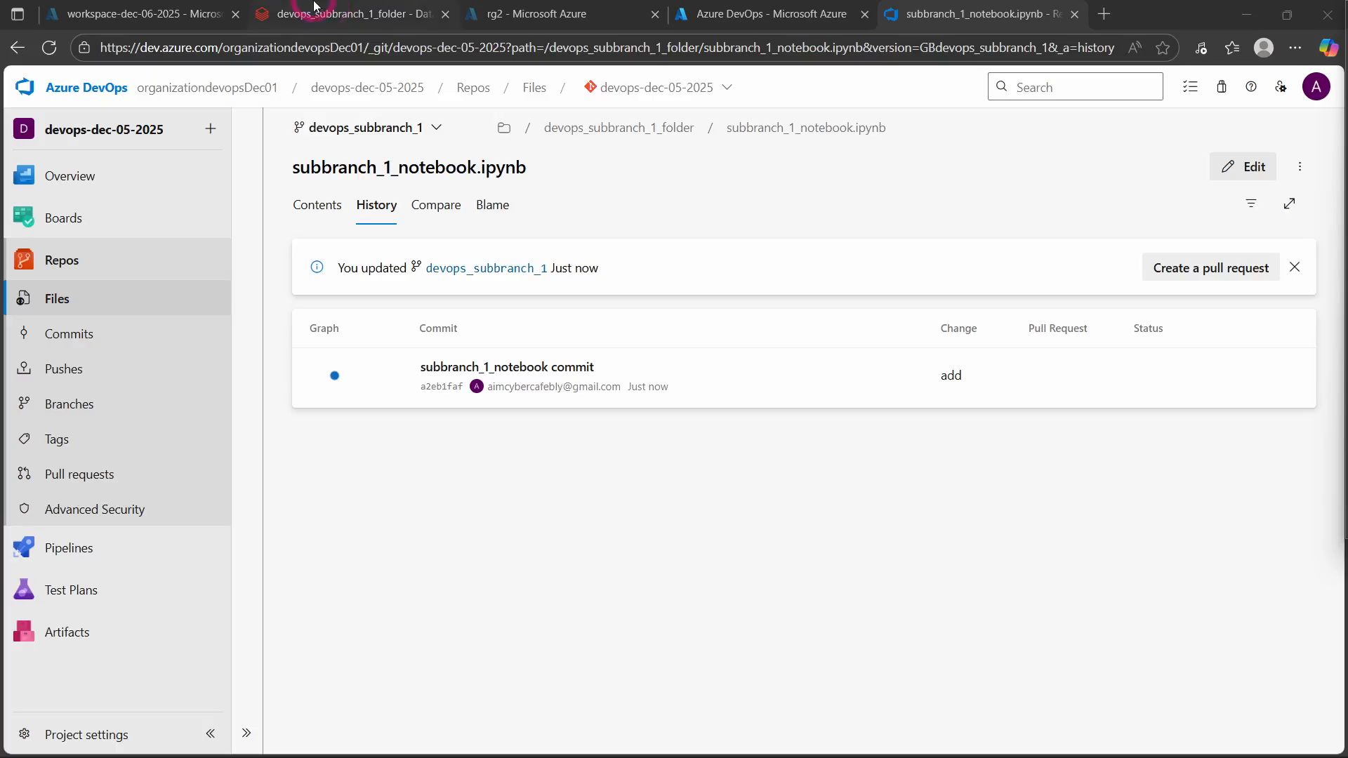
# Step: Switch to Databricks, close the Git folder's dialog and create a new notebook in devops_subbranch_1_folder
pyautogui.click(310, 15)
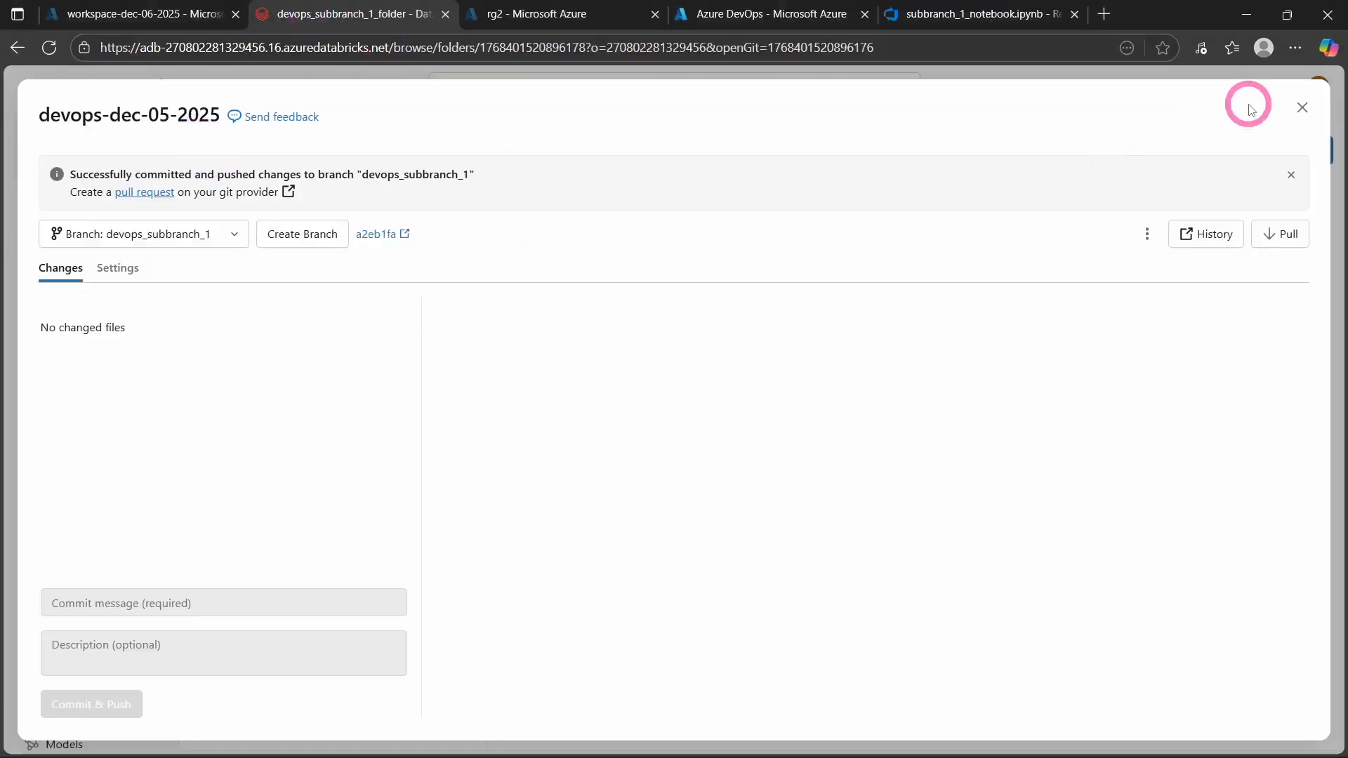
pyautogui.click(1300, 109)
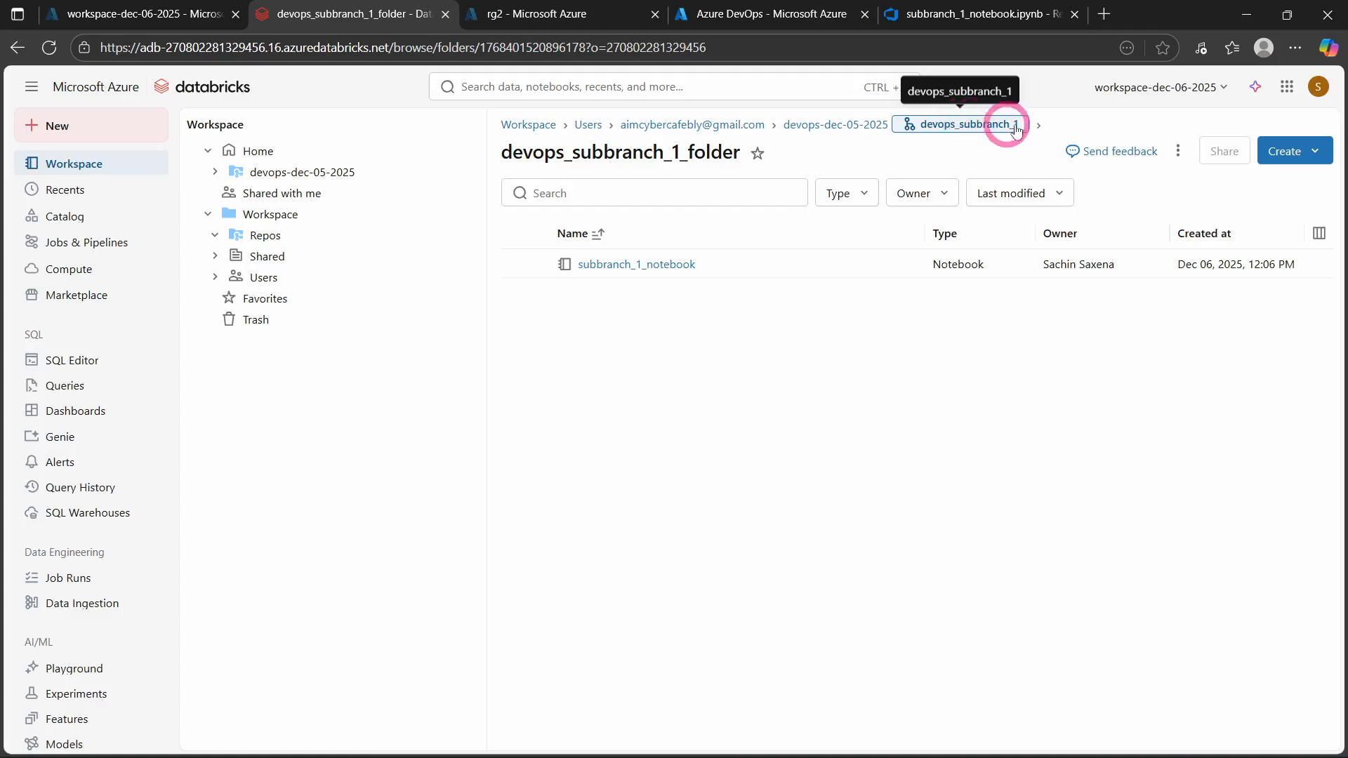
pyautogui.click(1306, 151)
pyautogui.click(1198, 257)
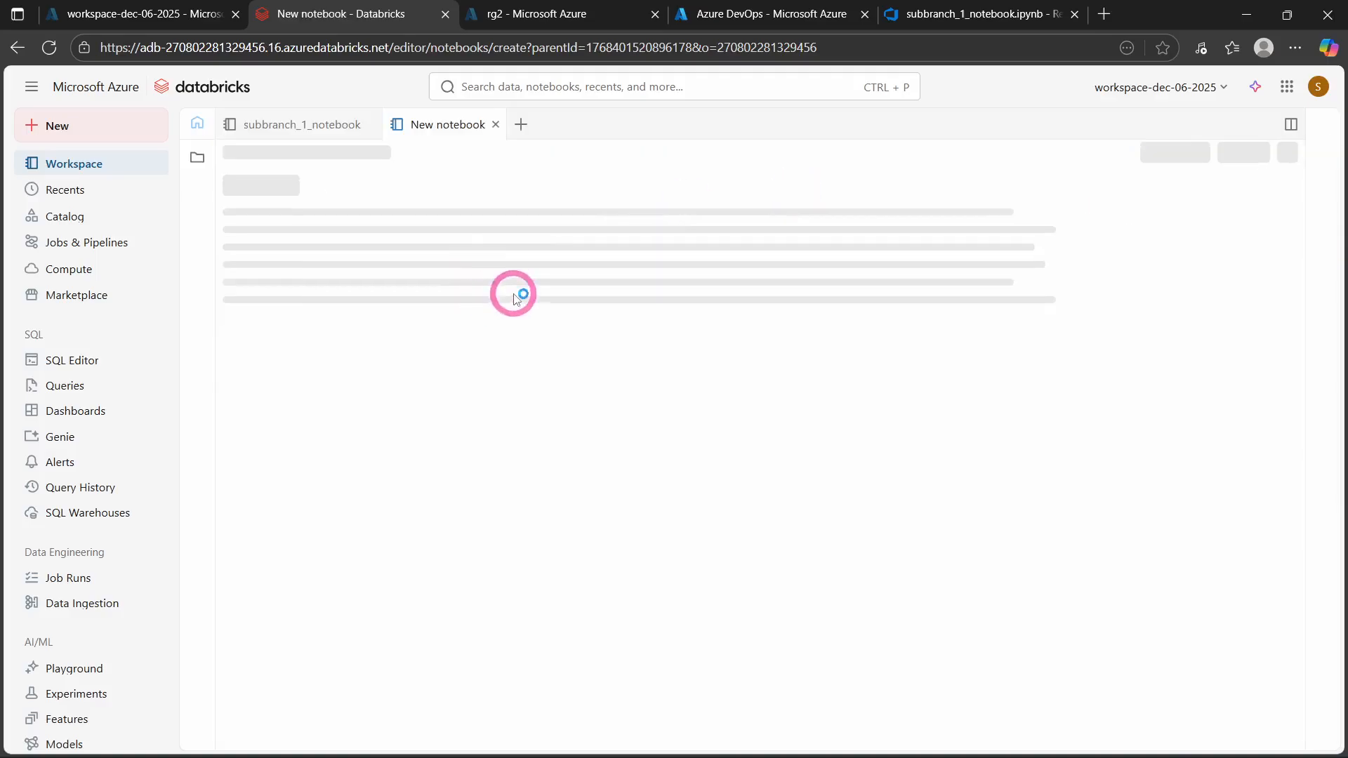
# Step: Rename the new notebook as "new_notebook_in Sub branch.py"
pyautogui.click(446, 121)
pyautogui.hotkey('ctrl', 'a')
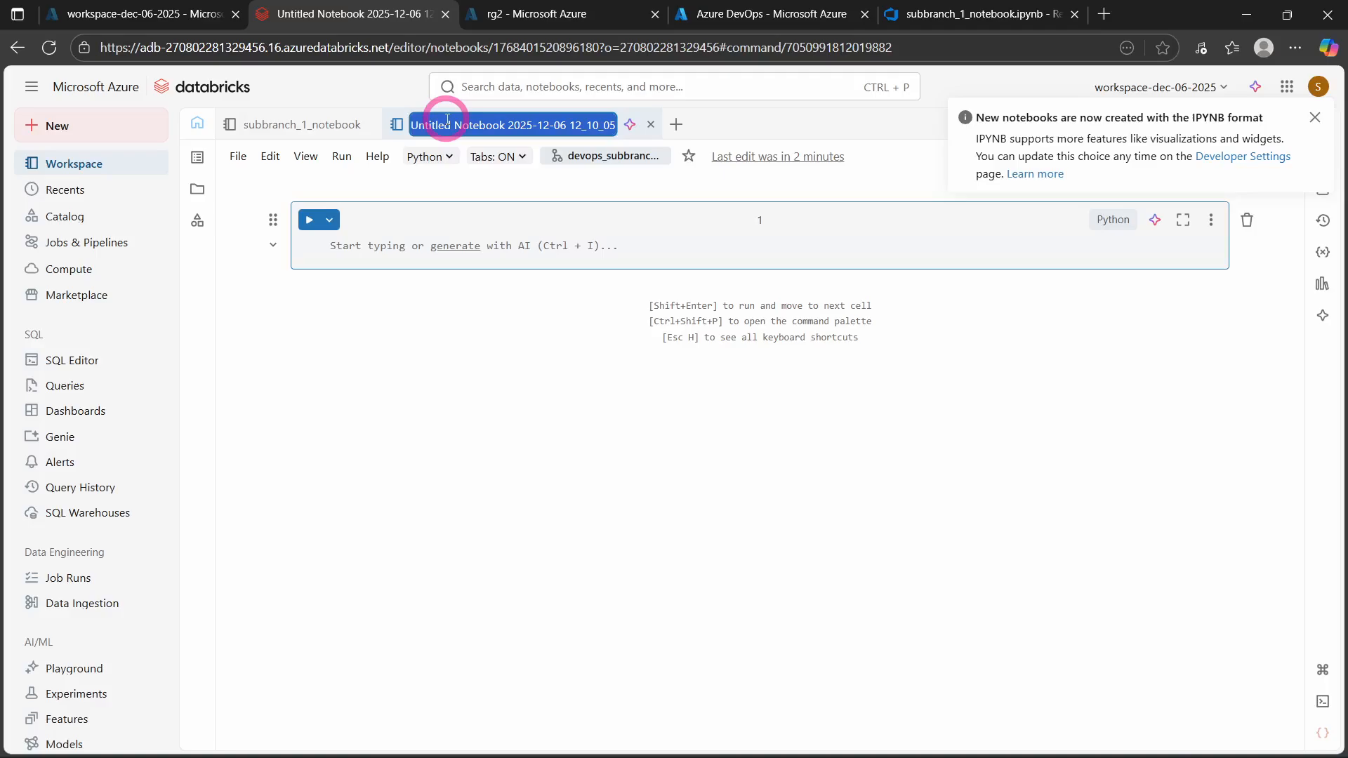
pyautogui.write('n')
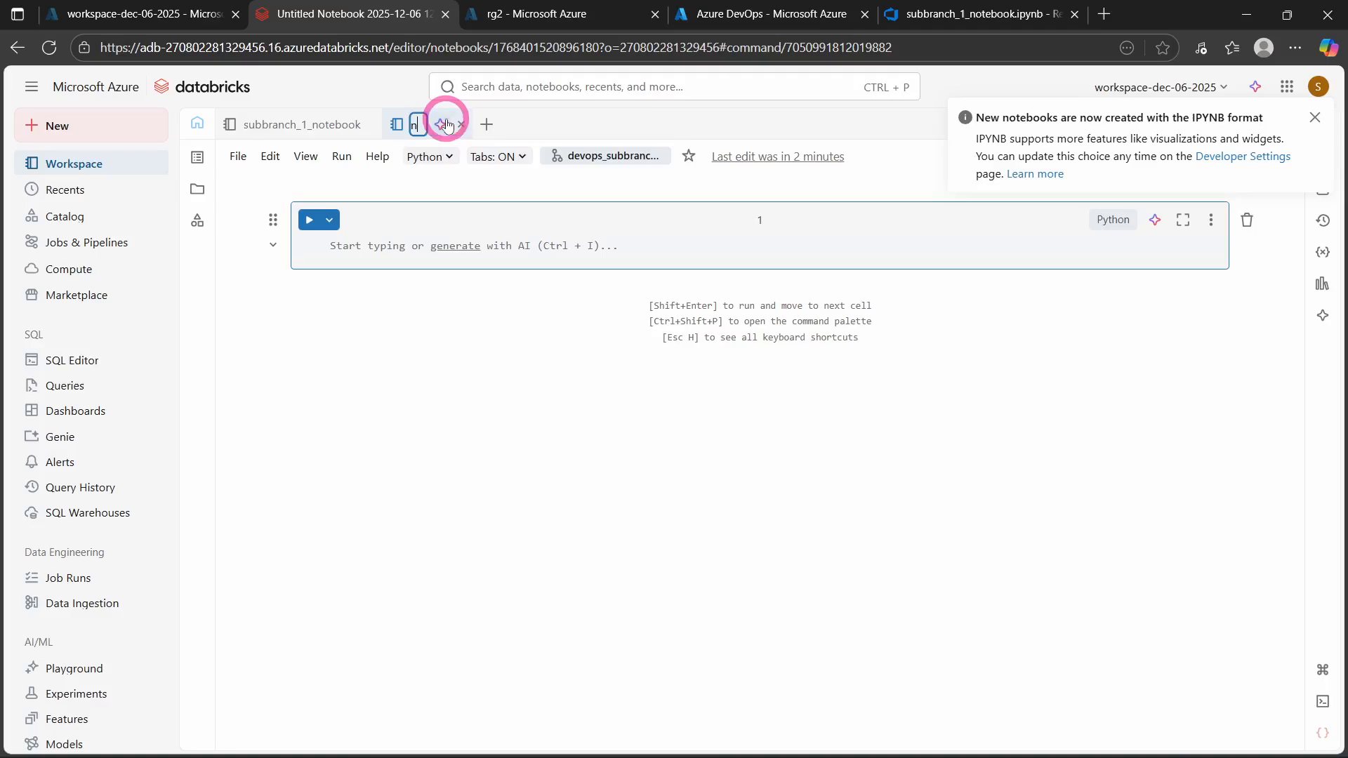
pyautogui.write('ew_')
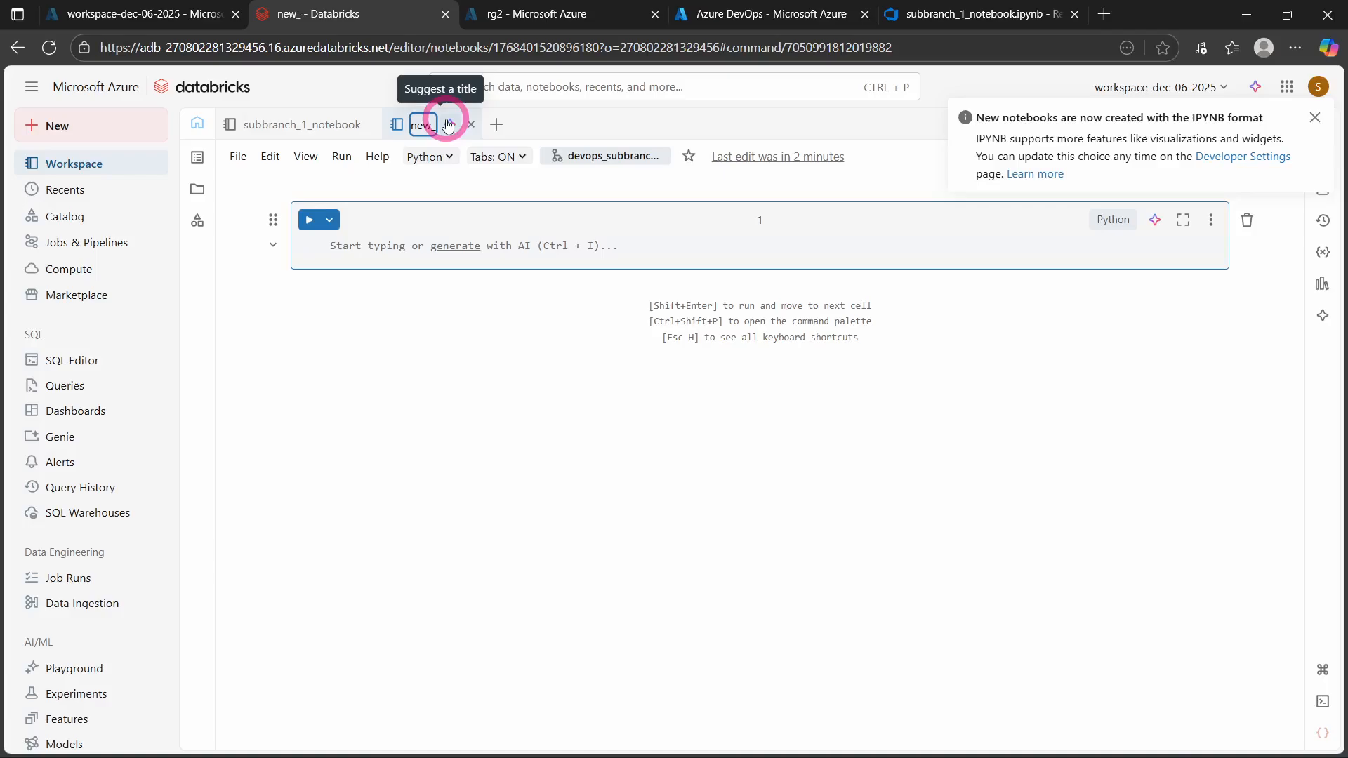
pyautogui.write('notebook_in Sub branch')
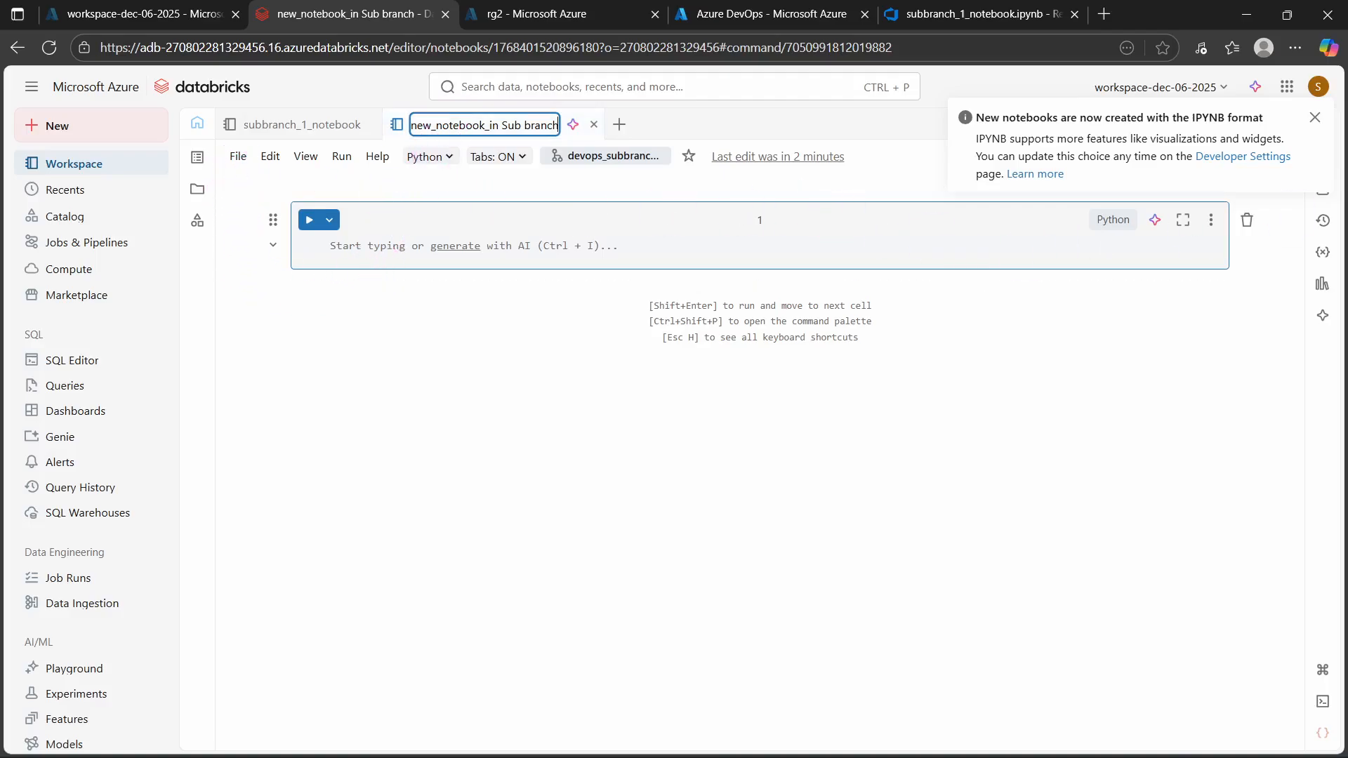
pyautogui.press('Return')
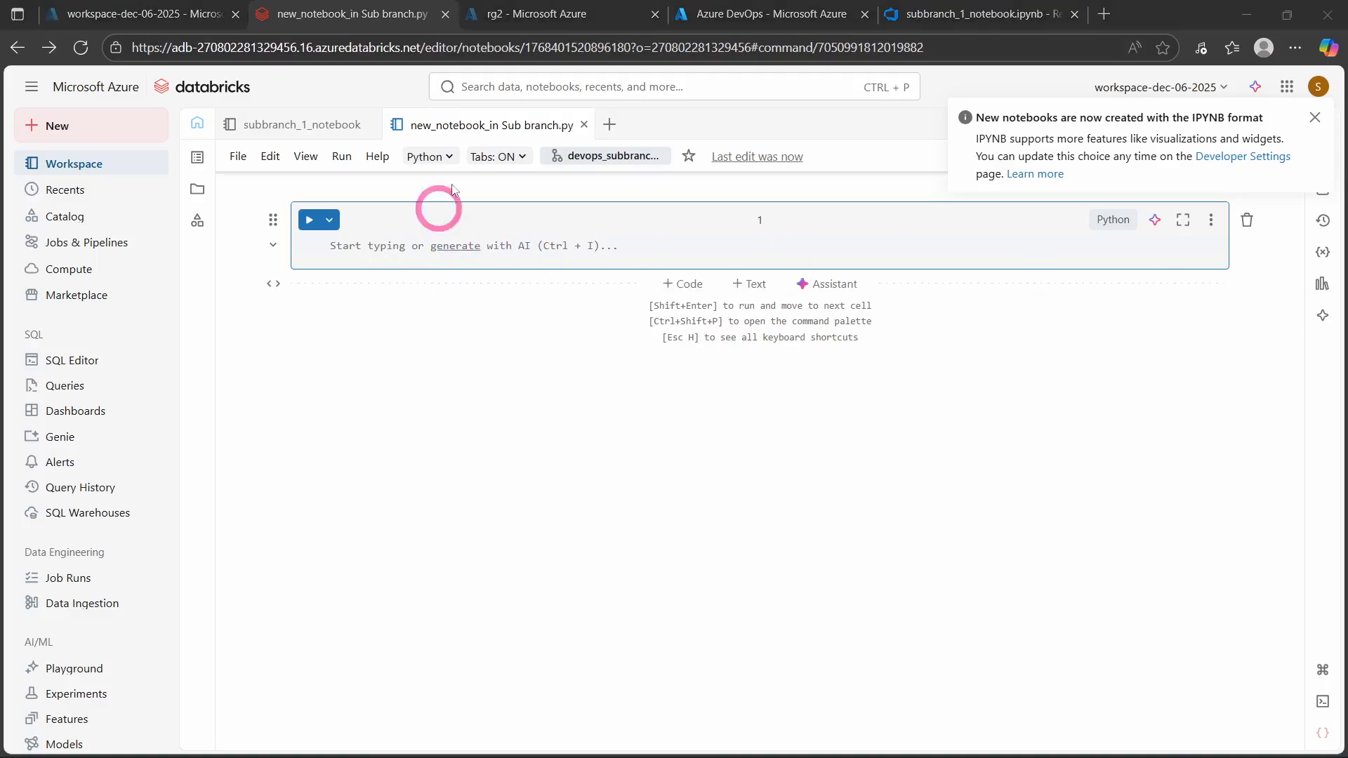
pyautogui.click(467, 125)
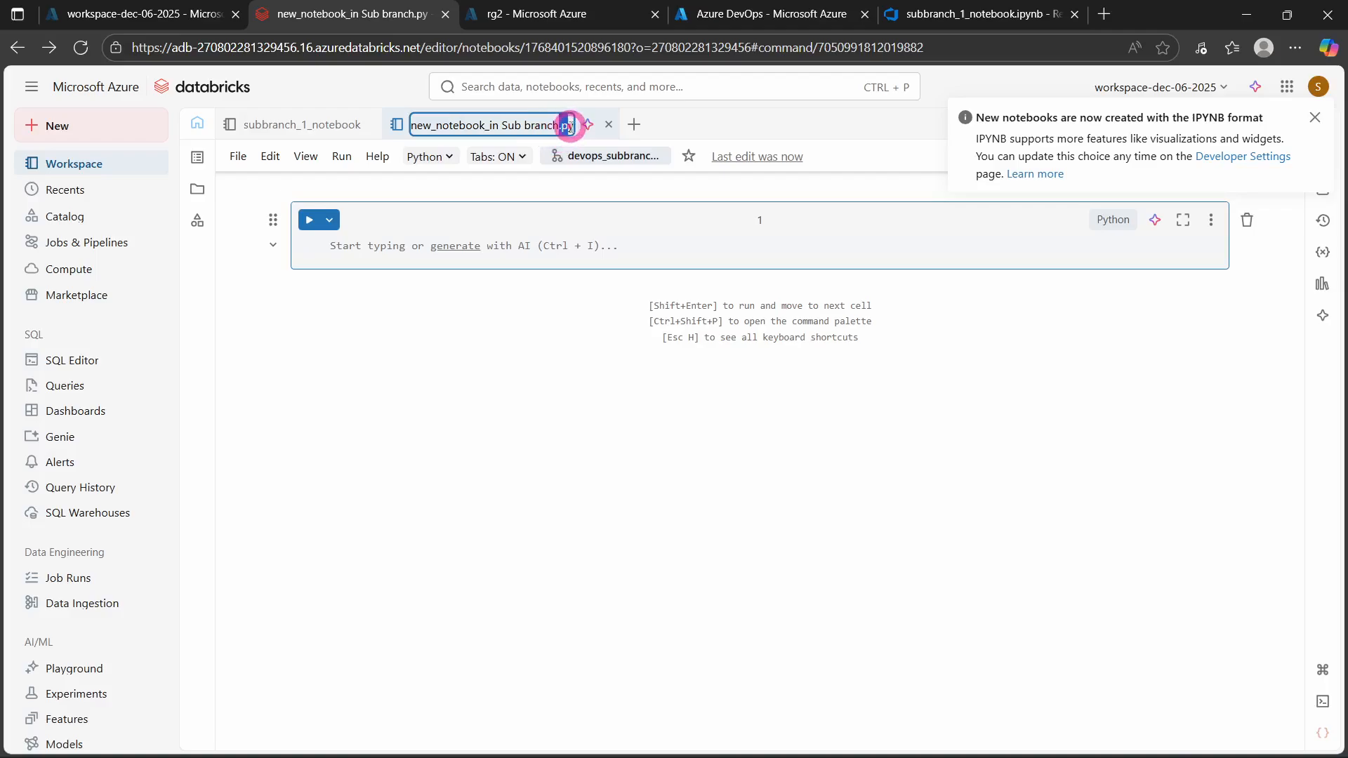
pyautogui.click(500, 454)
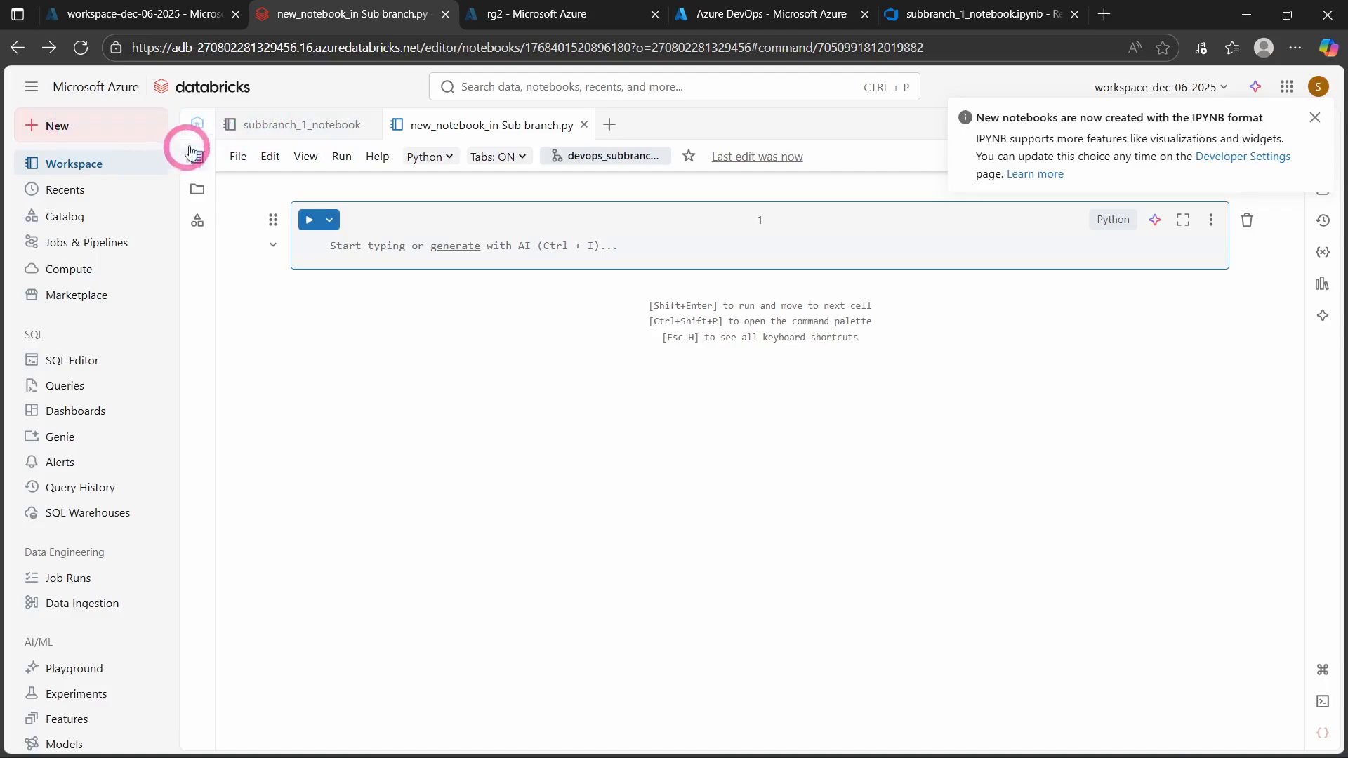
# Step: Return to devops_subbranch_1_folder and check the notebook new_notebook_in Sub branch.py
pyautogui.click(203, 125)
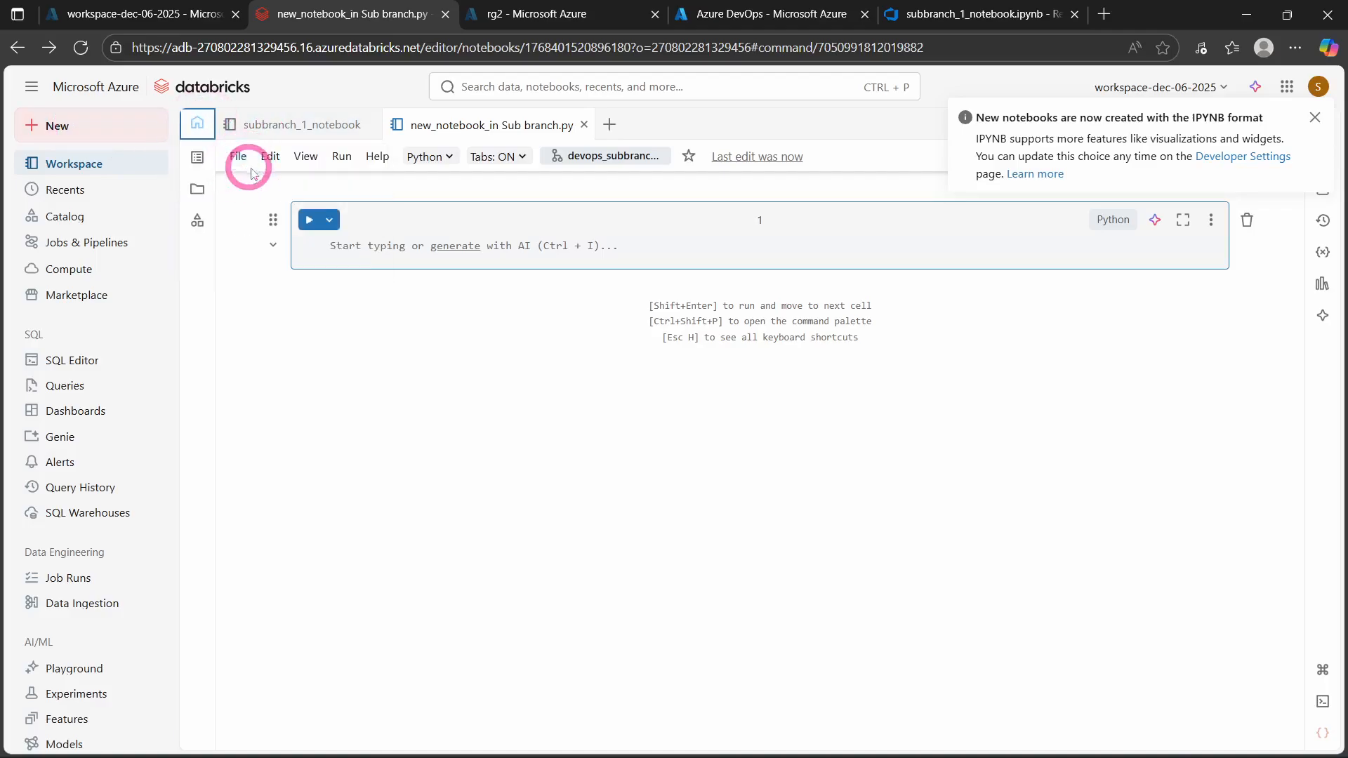
pyautogui.click(1315, 116)
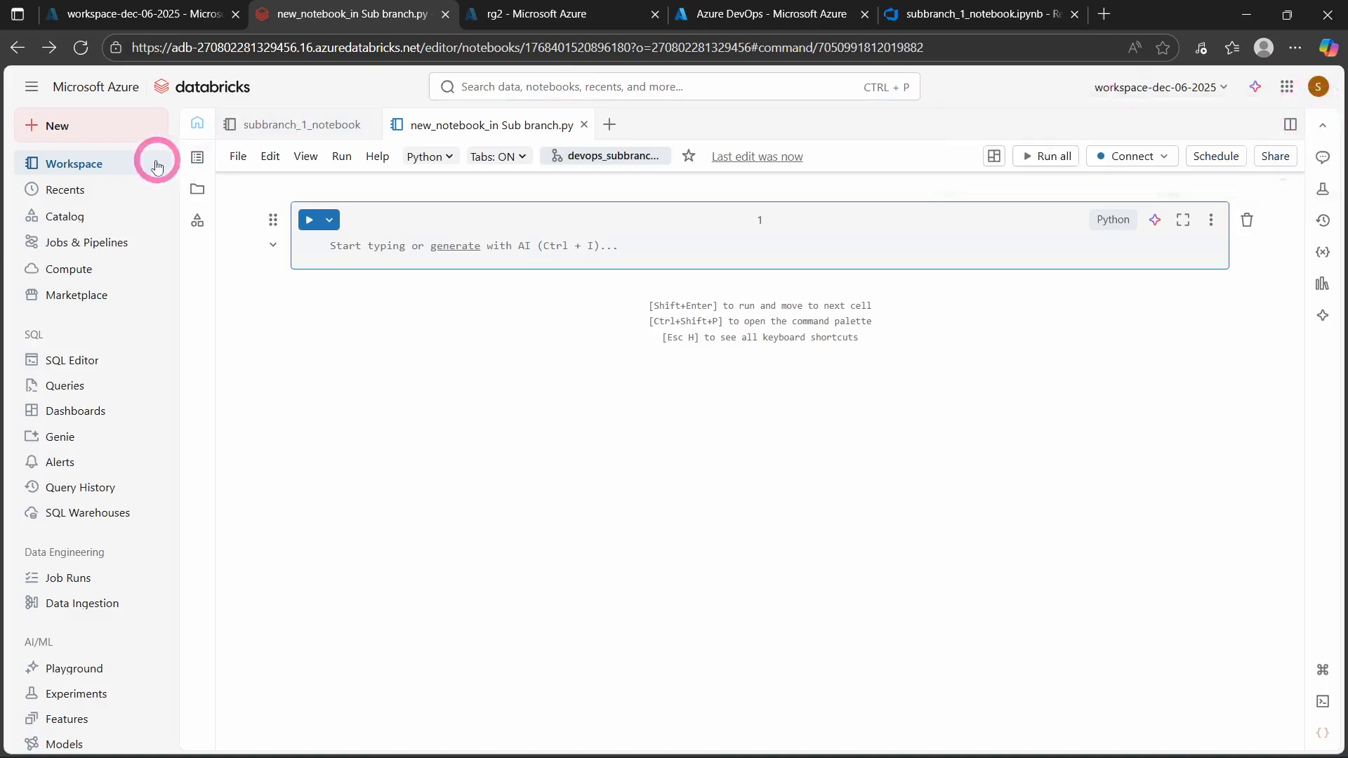
pyautogui.click(67, 166)
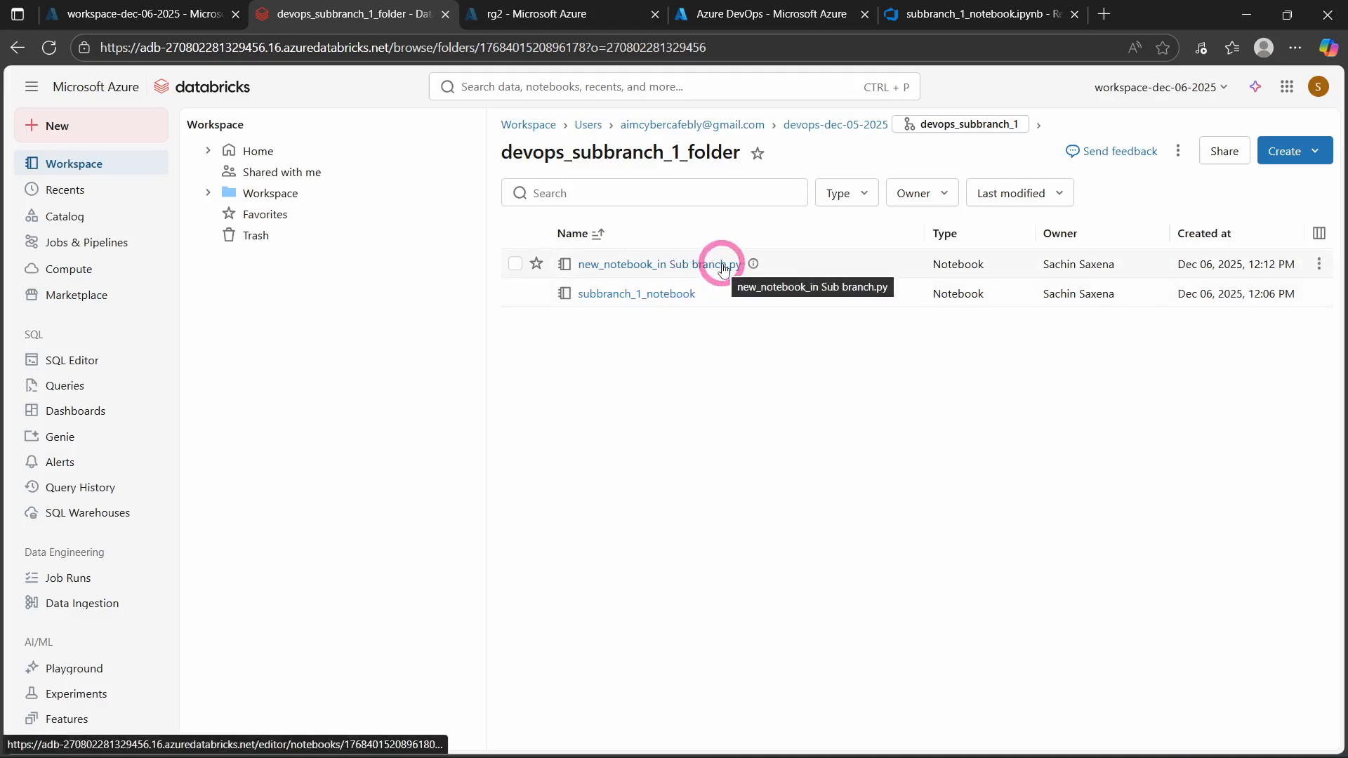
pyautogui.click(723, 269)
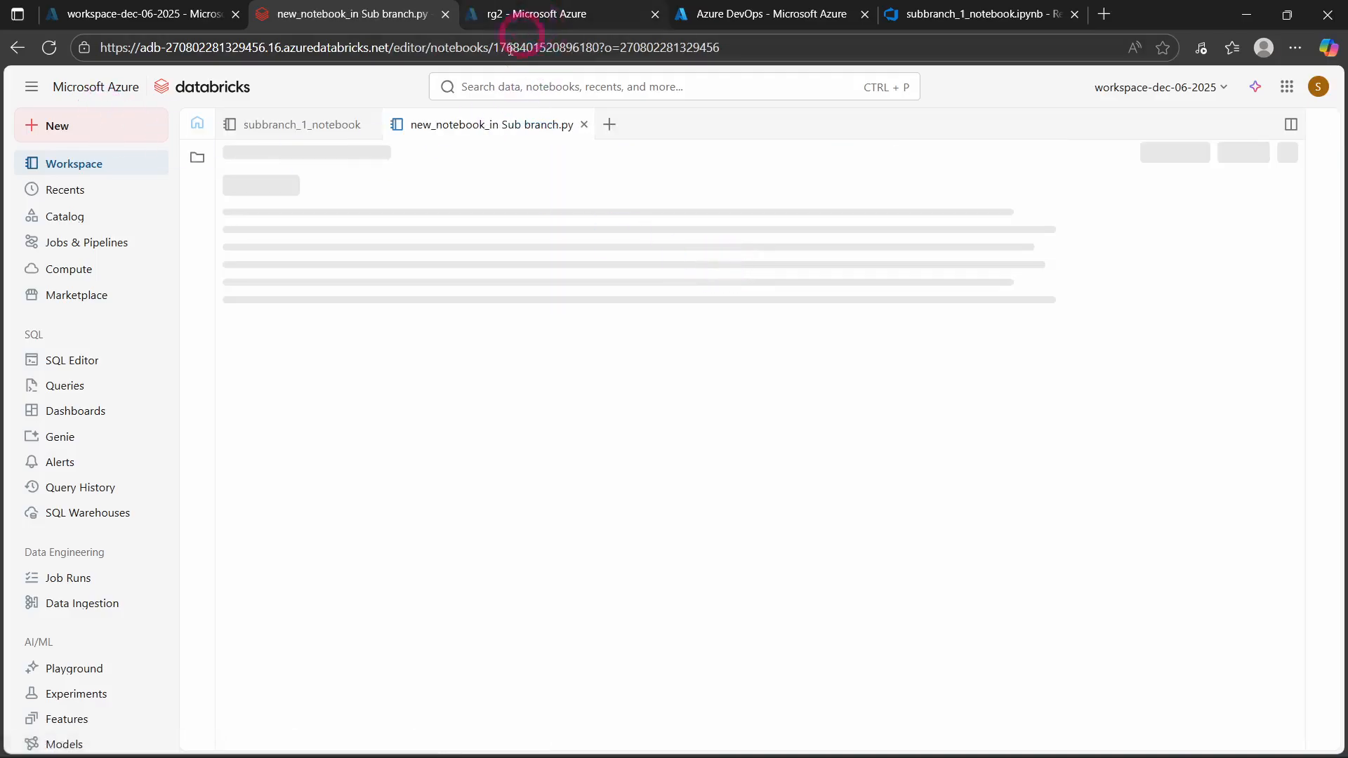
pyautogui.click(18, 46)
# Step: View the pending changes of the devops-dec-05-2025 Git folder on branch devops_subbranch_1 without committing
pyautogui.click(818, 213)
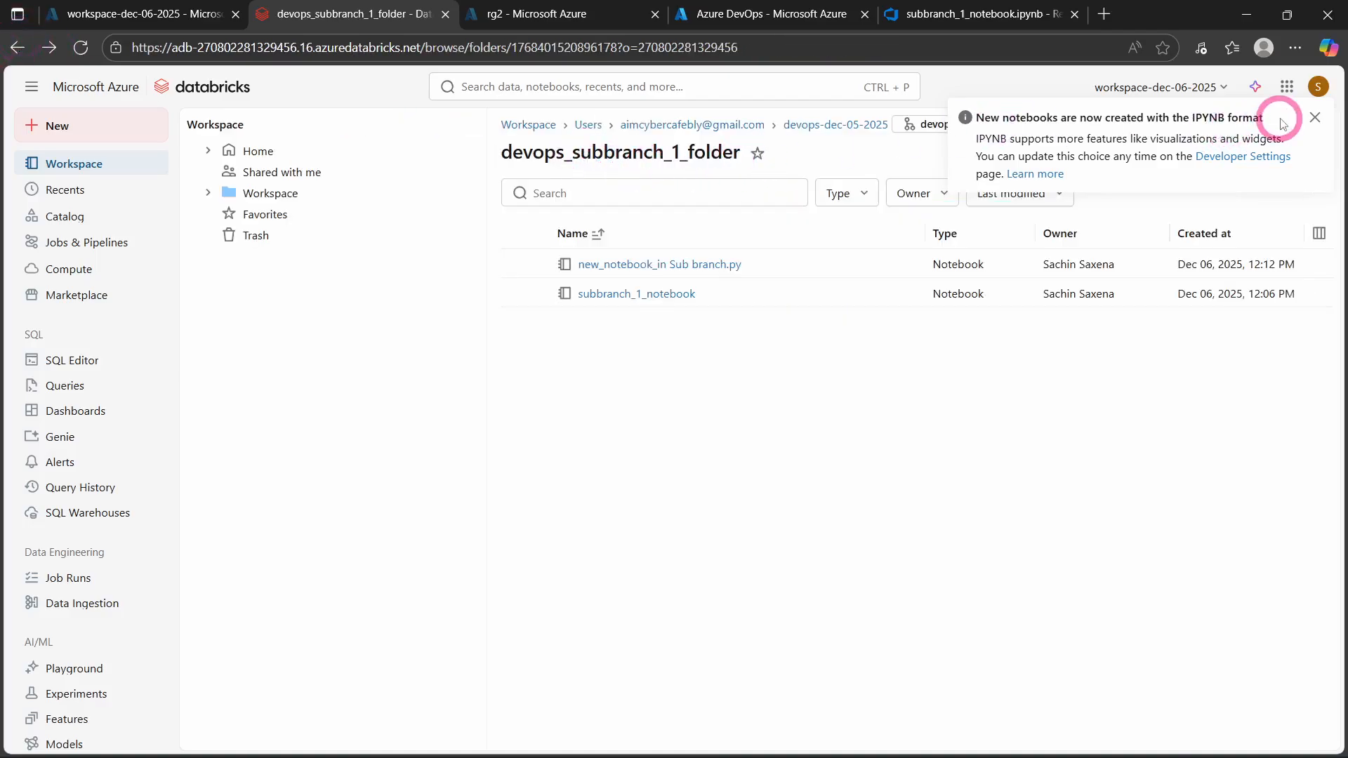
pyautogui.click(1315, 118)
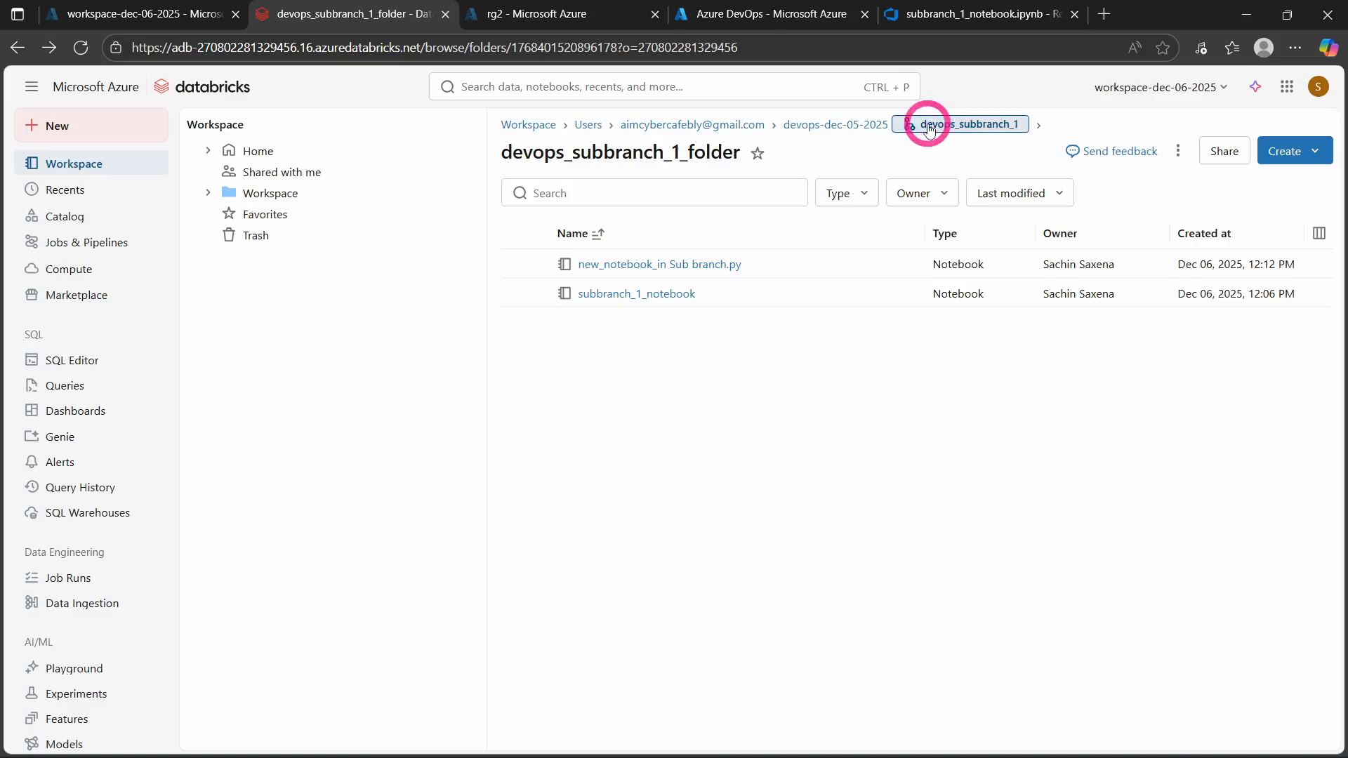
pyautogui.click(928, 126)
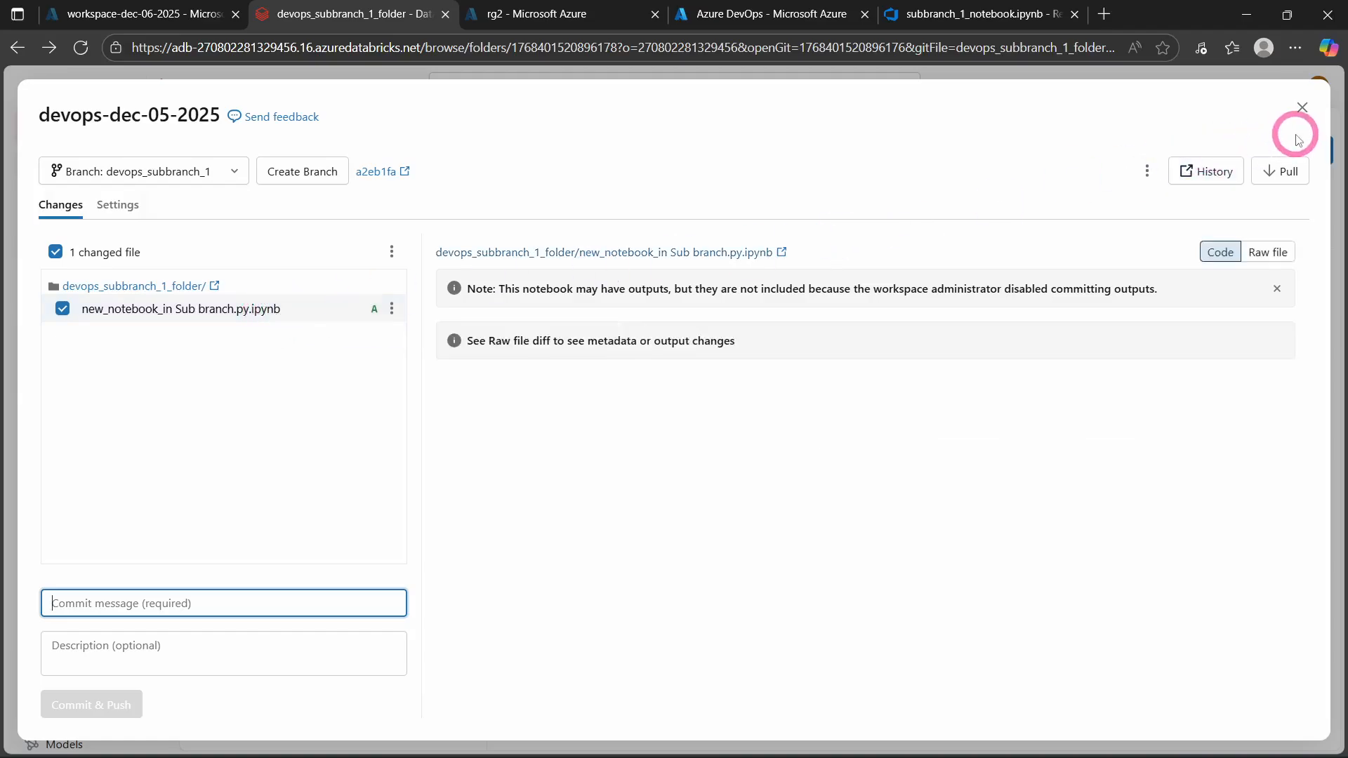
pyautogui.click(1303, 109)
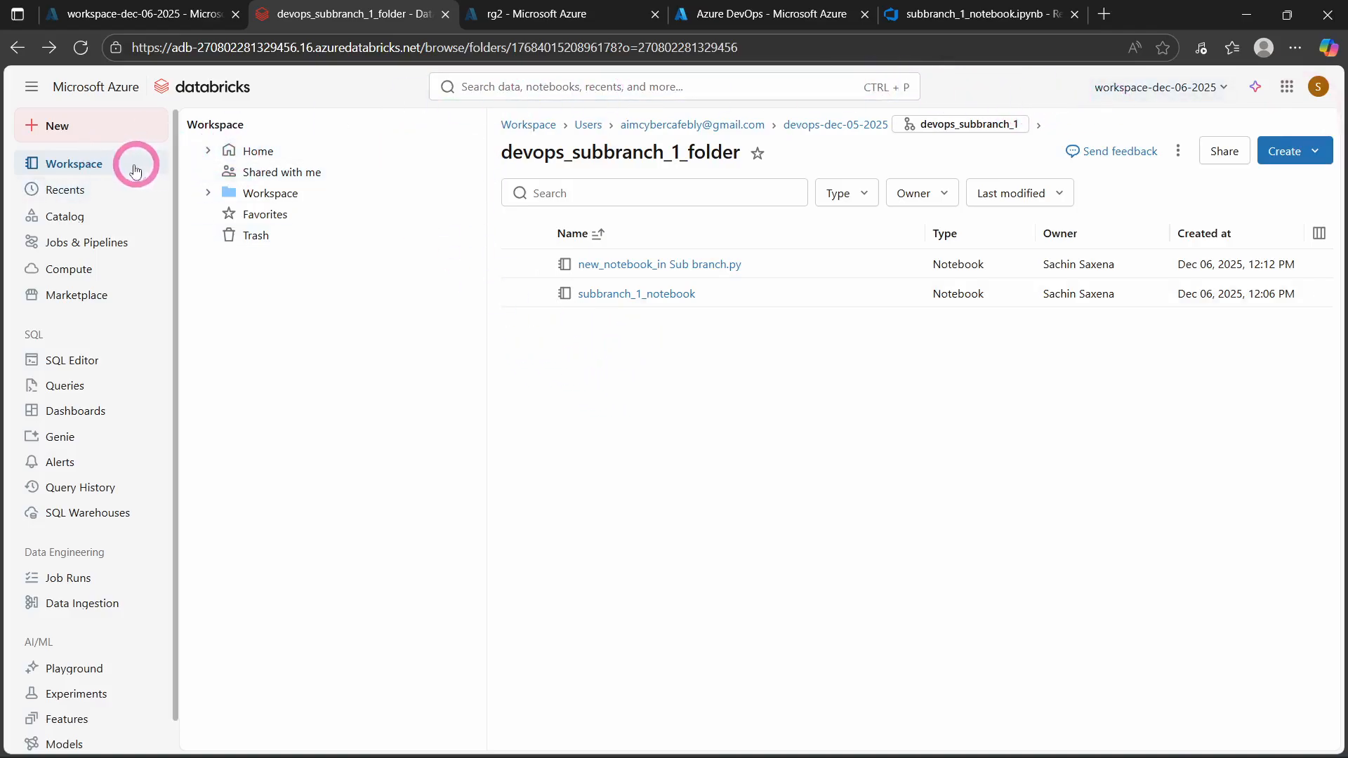
# Step: Open the Developer user settings and look through the notebook and code editor options, including the default file format for notebooks
pyautogui.click(1317, 90)
pyautogui.click(1194, 182)
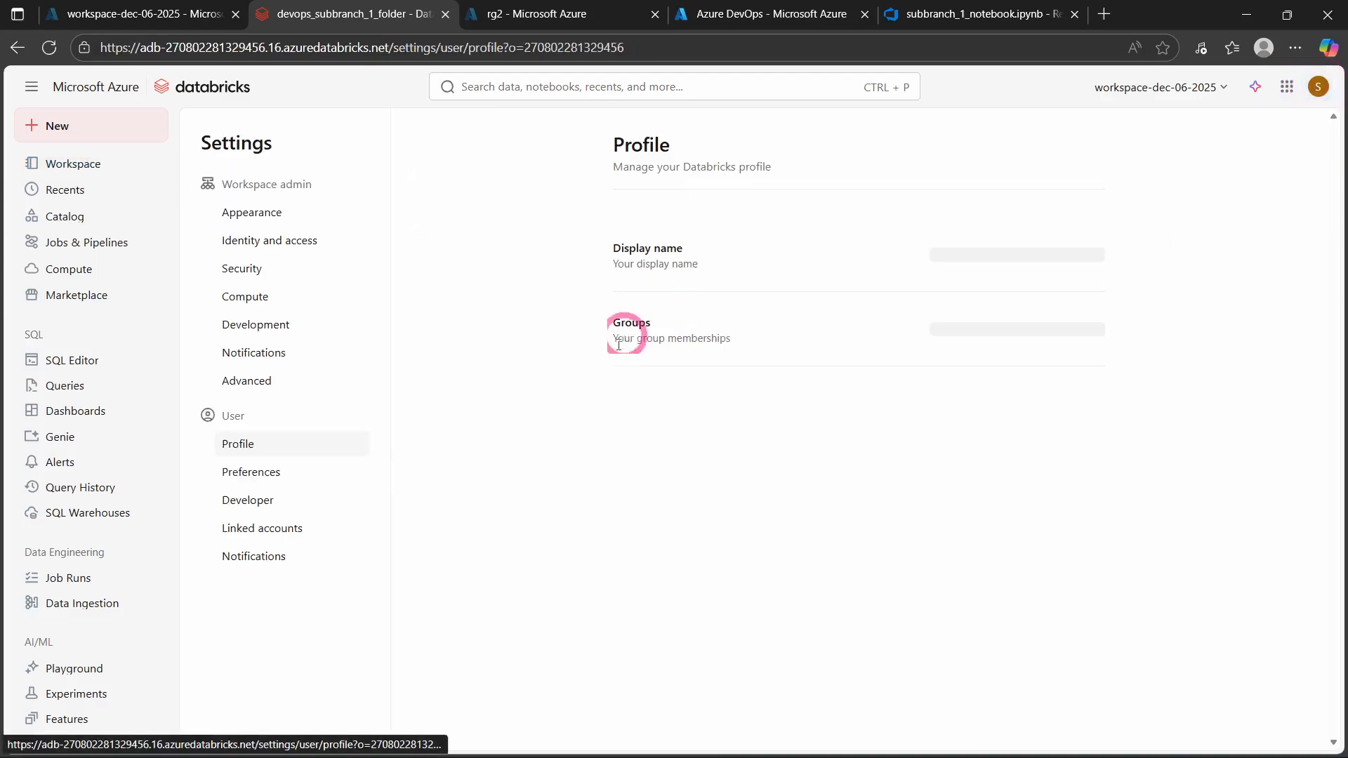
pyautogui.click(228, 499)
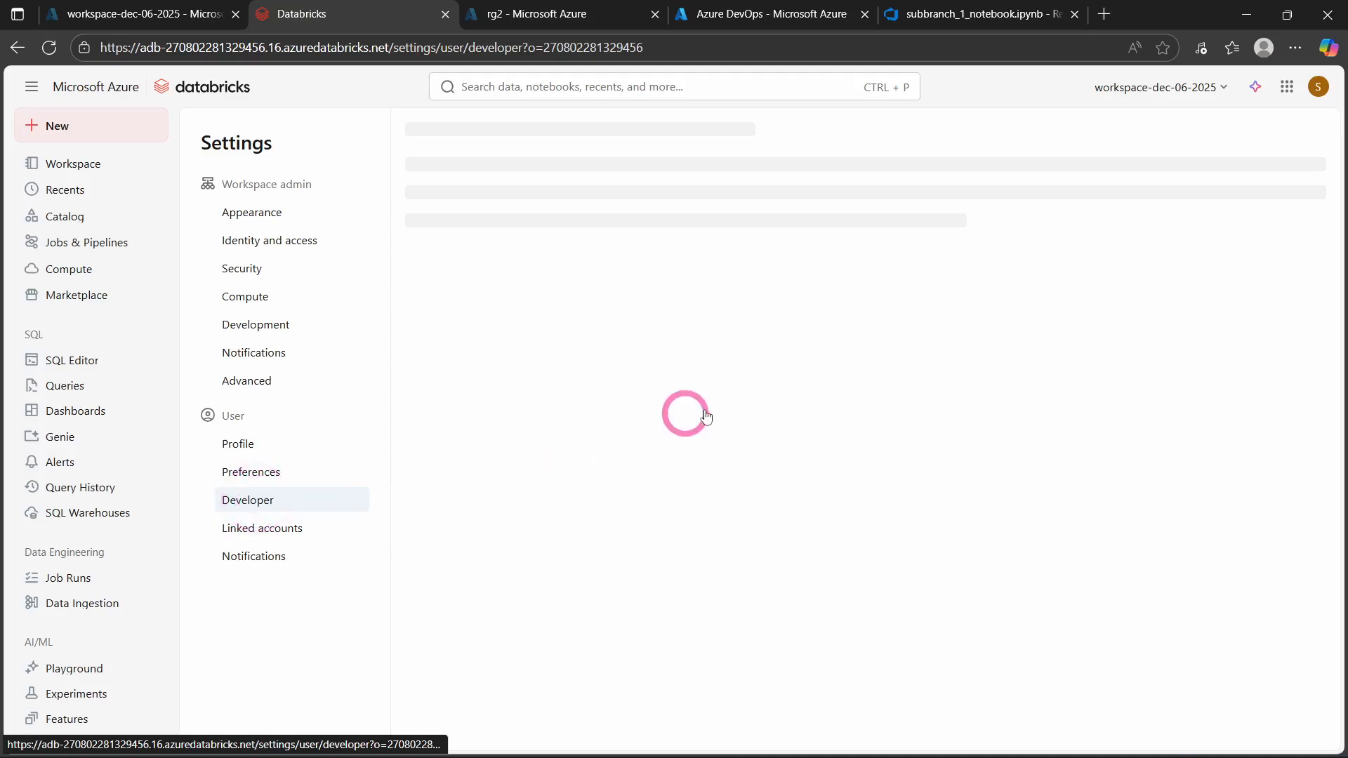
pyautogui.scroll(-6, 529, 400)
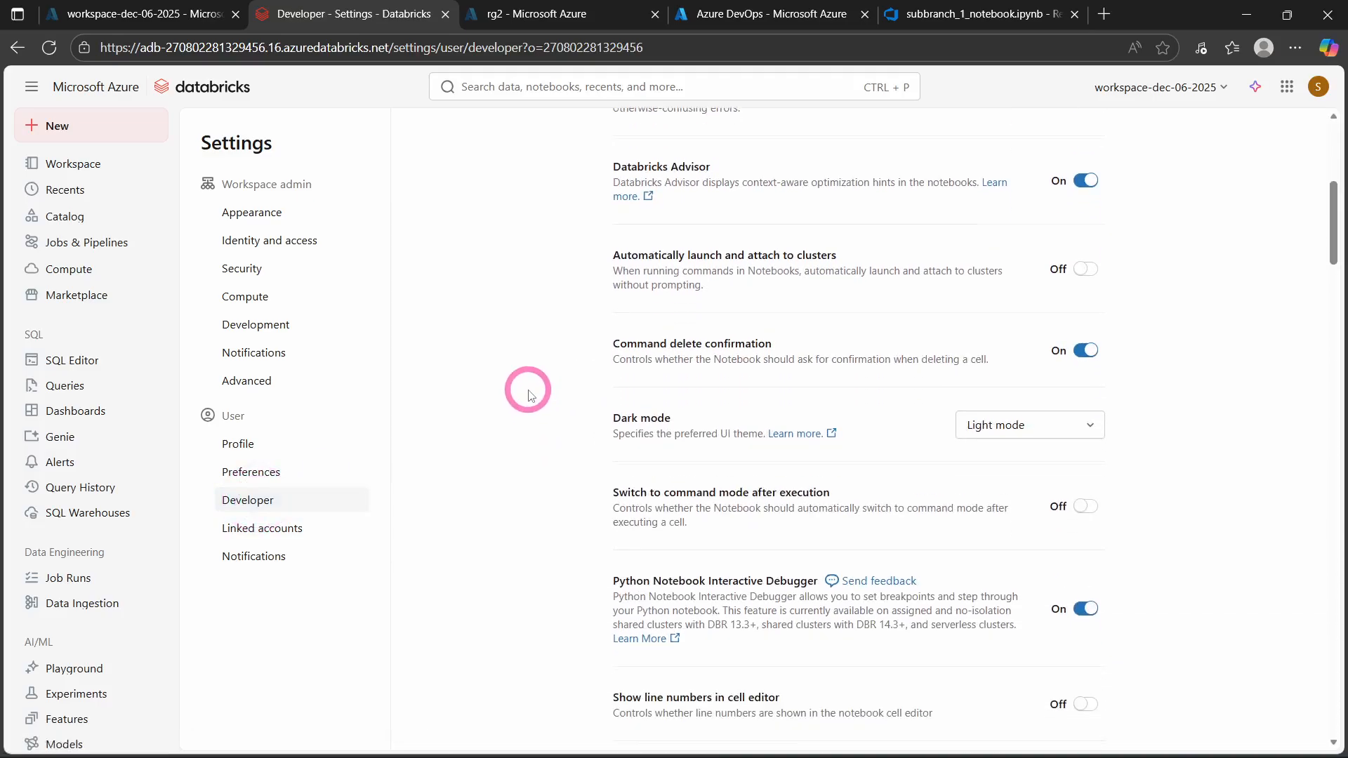
pyautogui.scroll(-4, 531, 395)
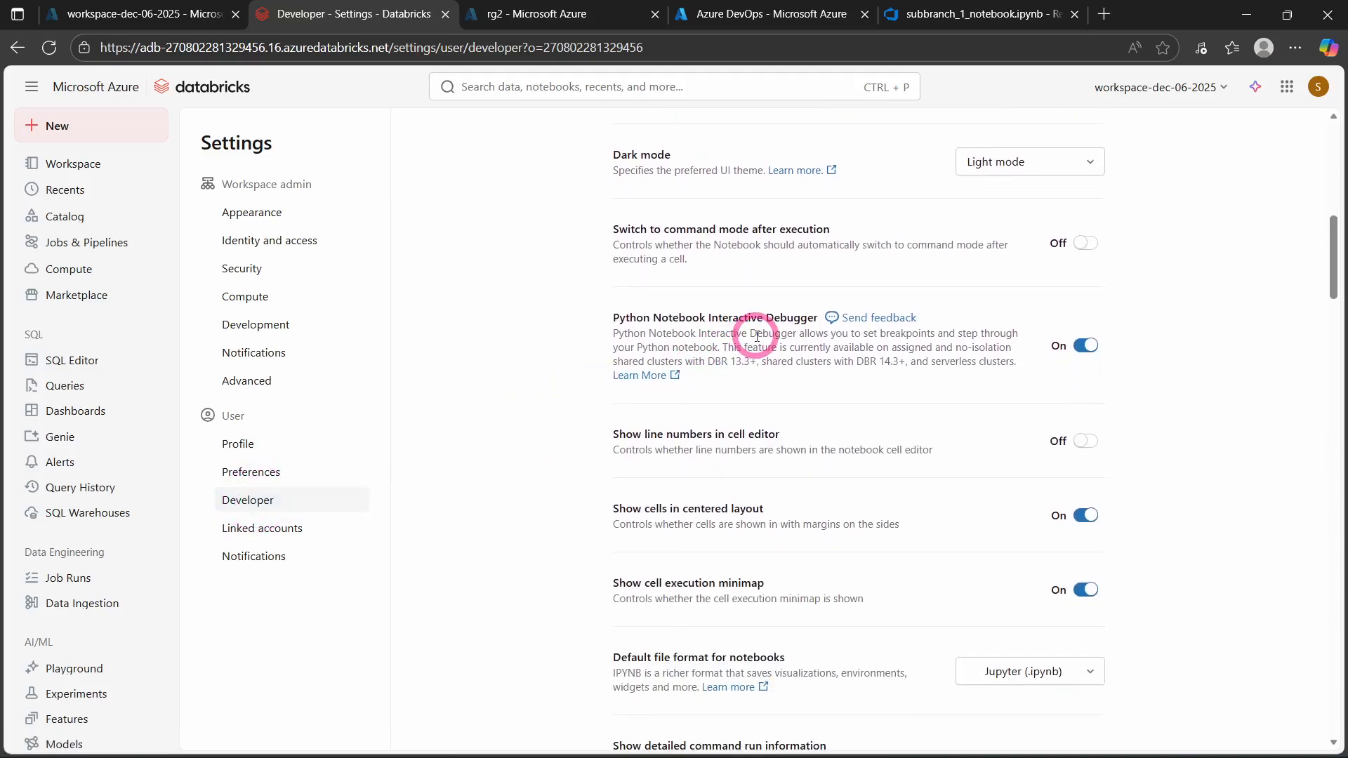
pyautogui.scroll(-10, 560, 403)
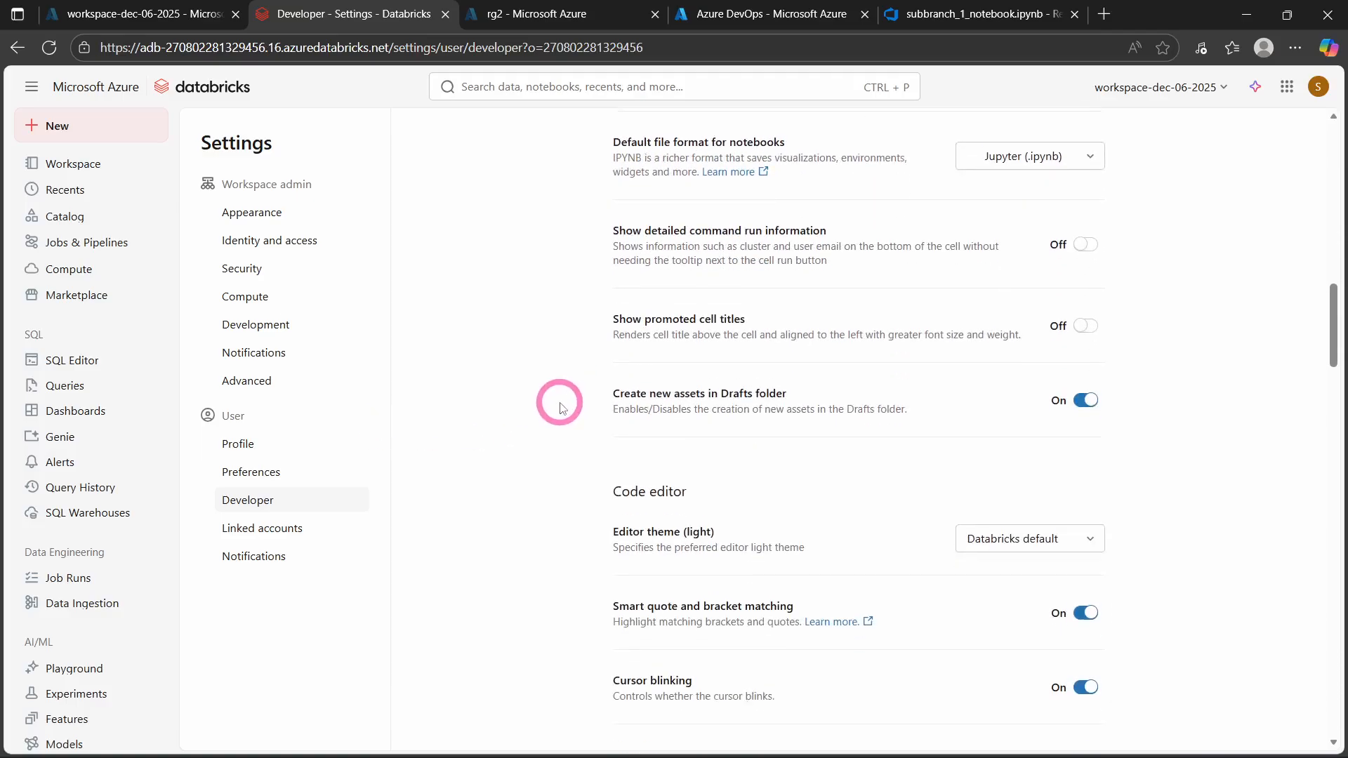
pyautogui.scroll(-9, 559, 404)
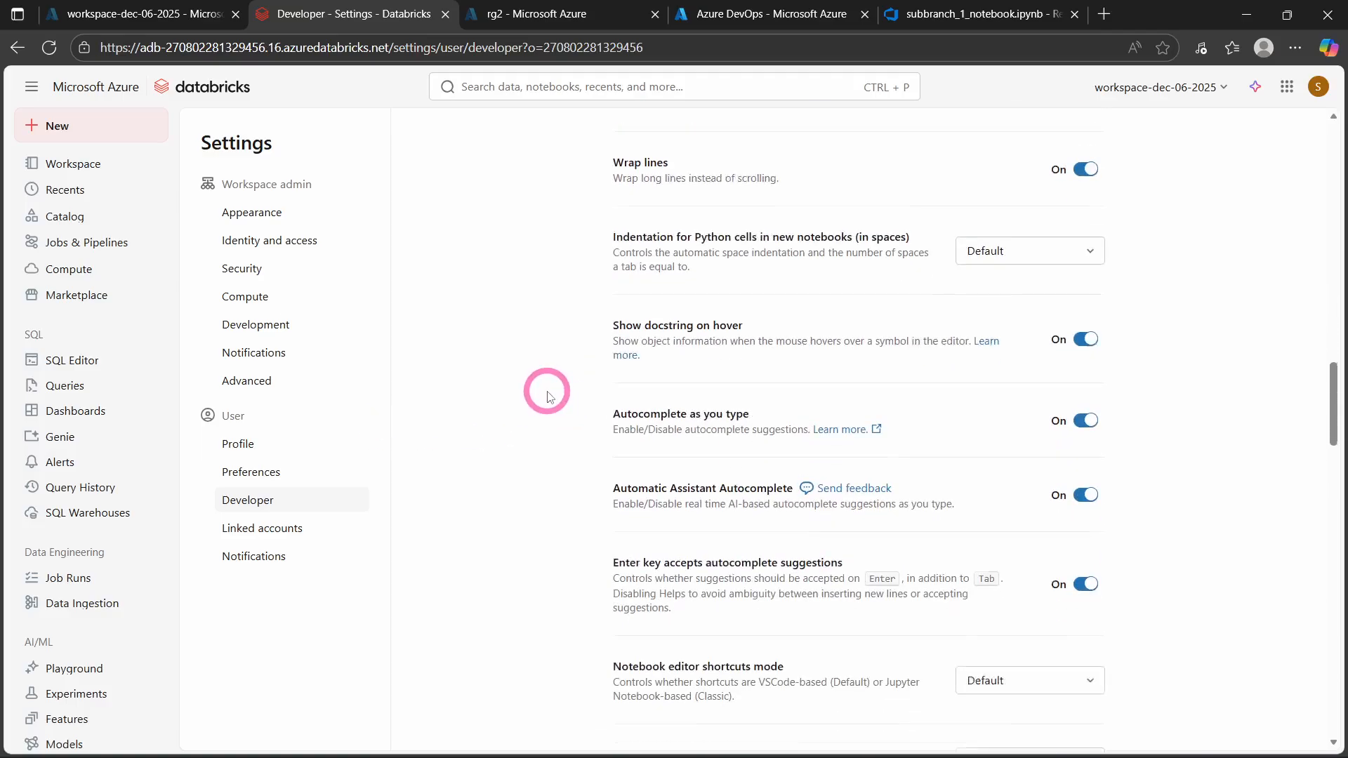
pyautogui.scroll(-9, 548, 395)
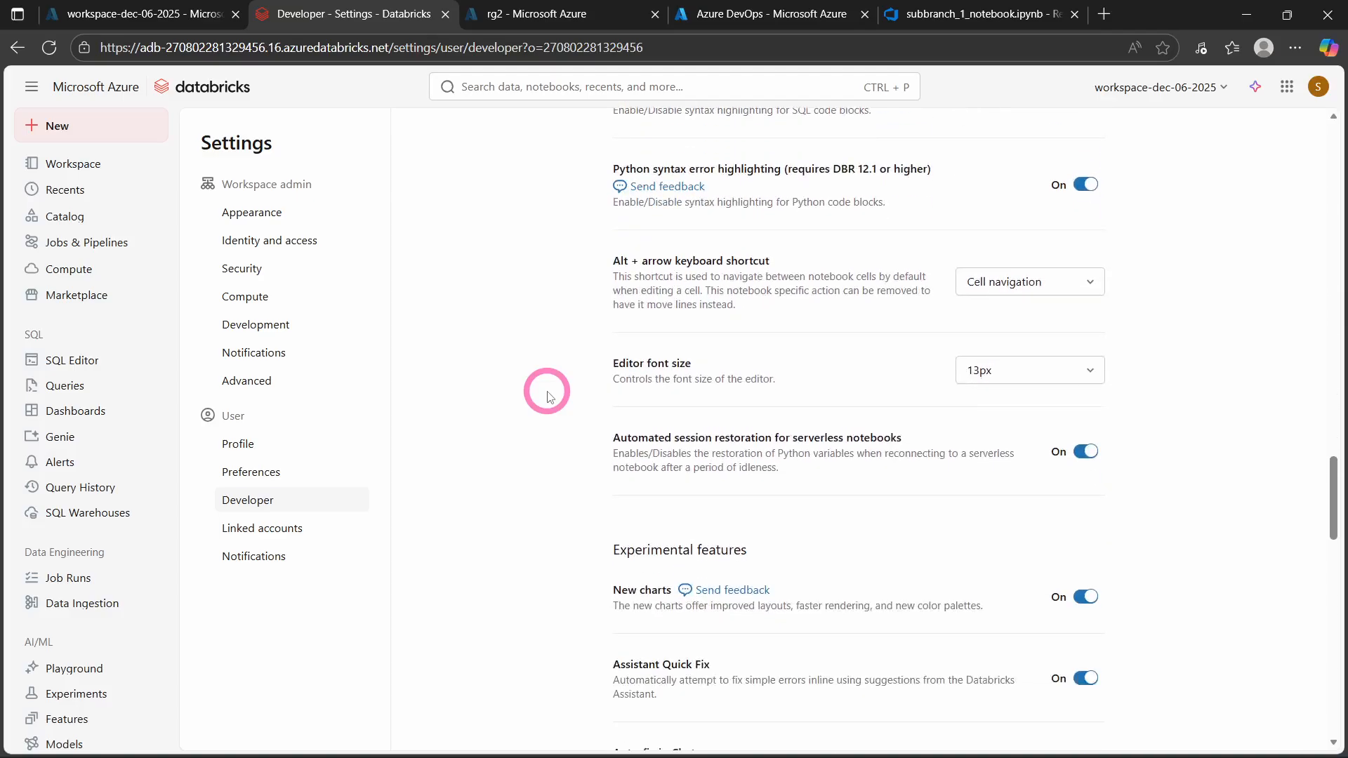
pyautogui.scroll(4, 548, 394)
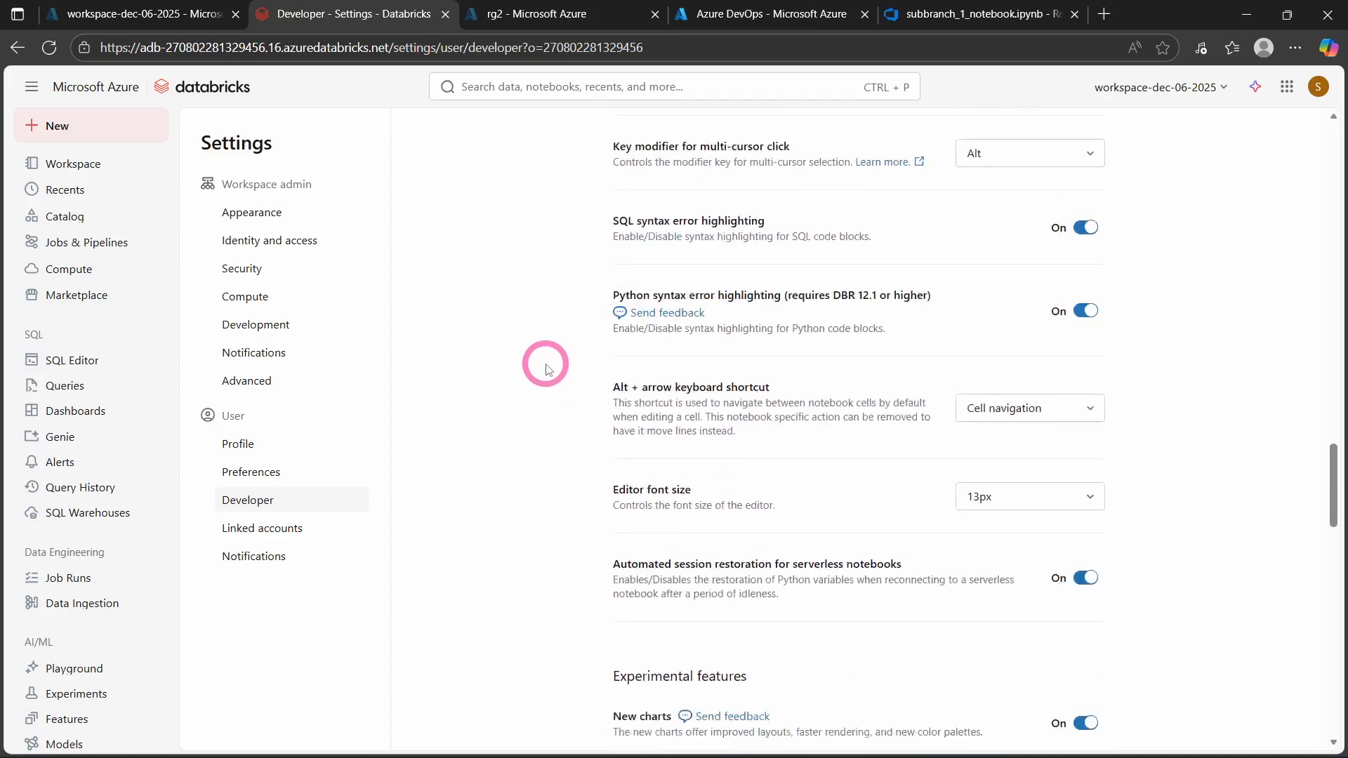
pyautogui.scroll(-4, 546, 379)
# Step: Search the Developer settings page for "pytho" and review the Python-related options, including indentation for Python cells in new notebooks
pyautogui.click(547, 371)
pyautogui.hotkey('ctrl', 'f')
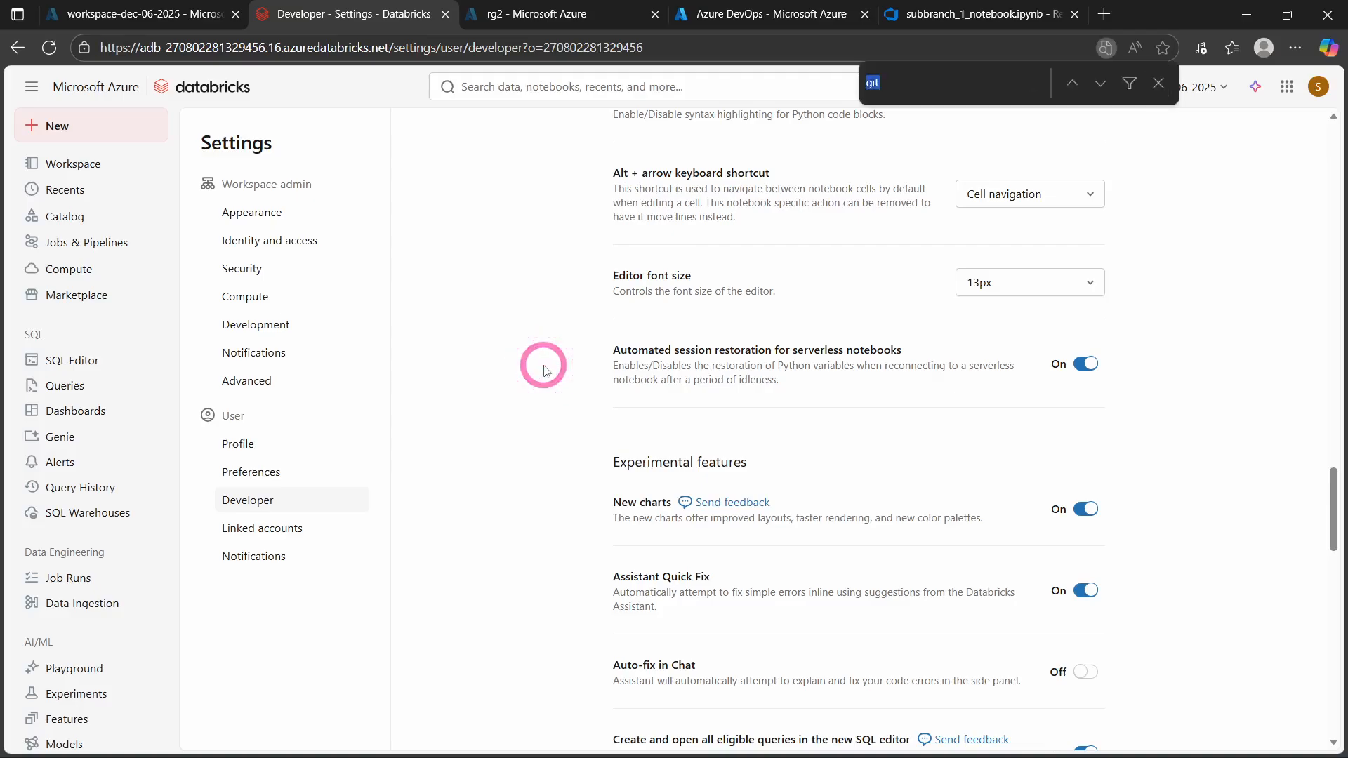
pyautogui.write('pytho')
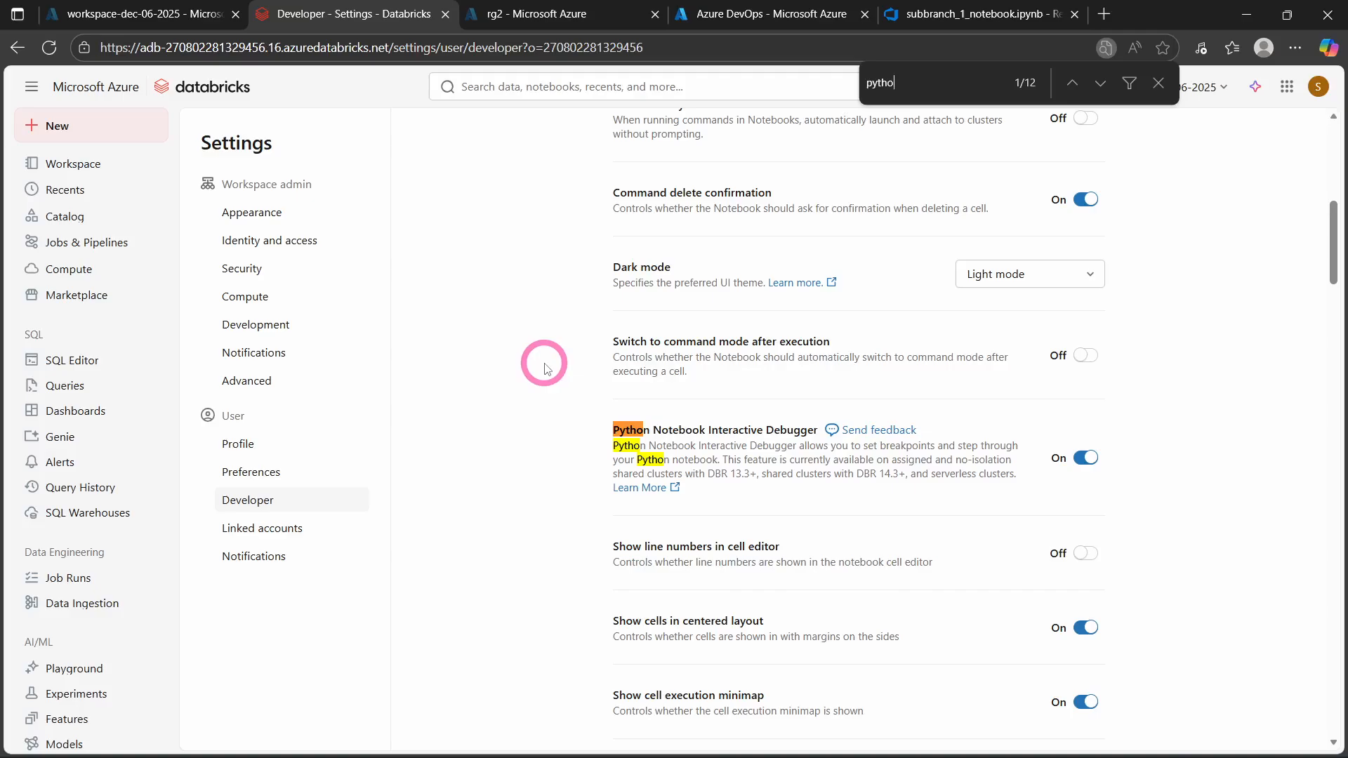
pyautogui.scroll(10, 547, 369)
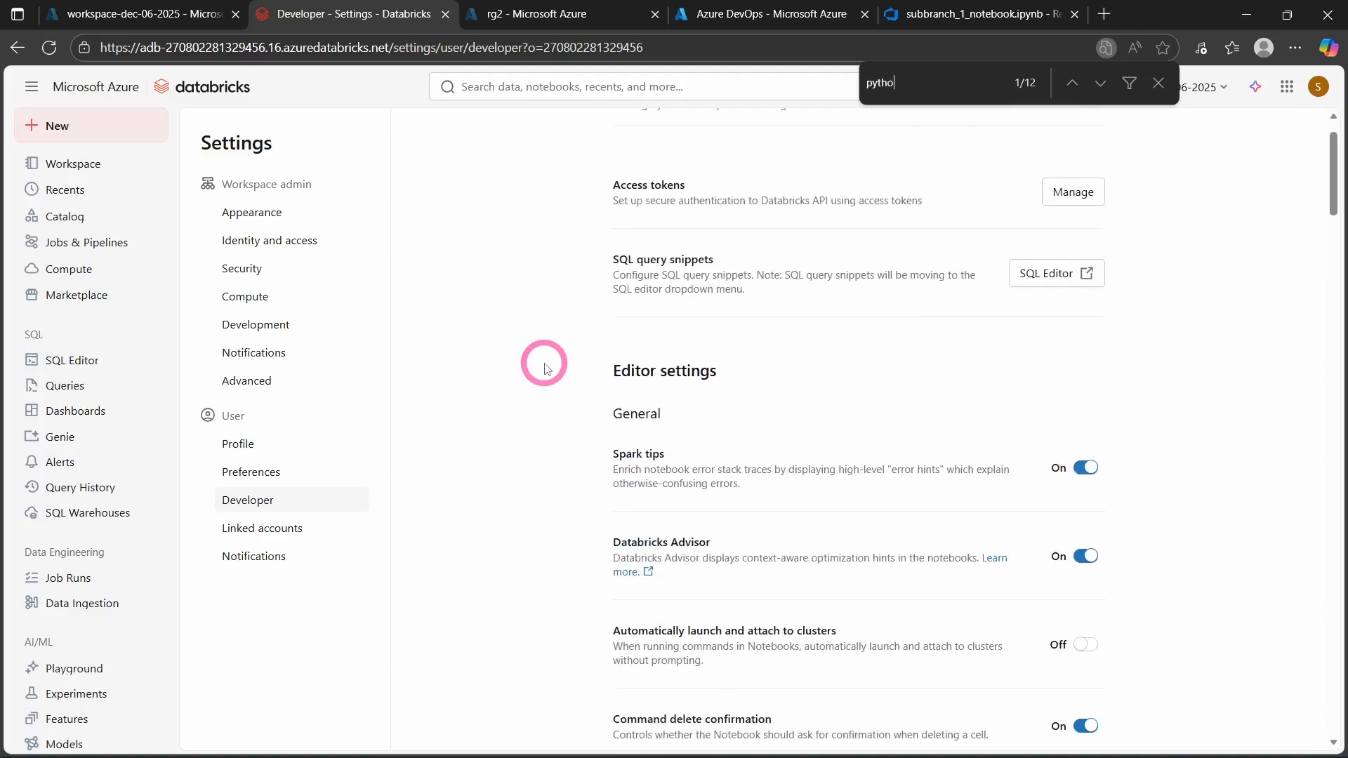
pyautogui.scroll(-5, 547, 369)
pyautogui.scroll(-15, 547, 368)
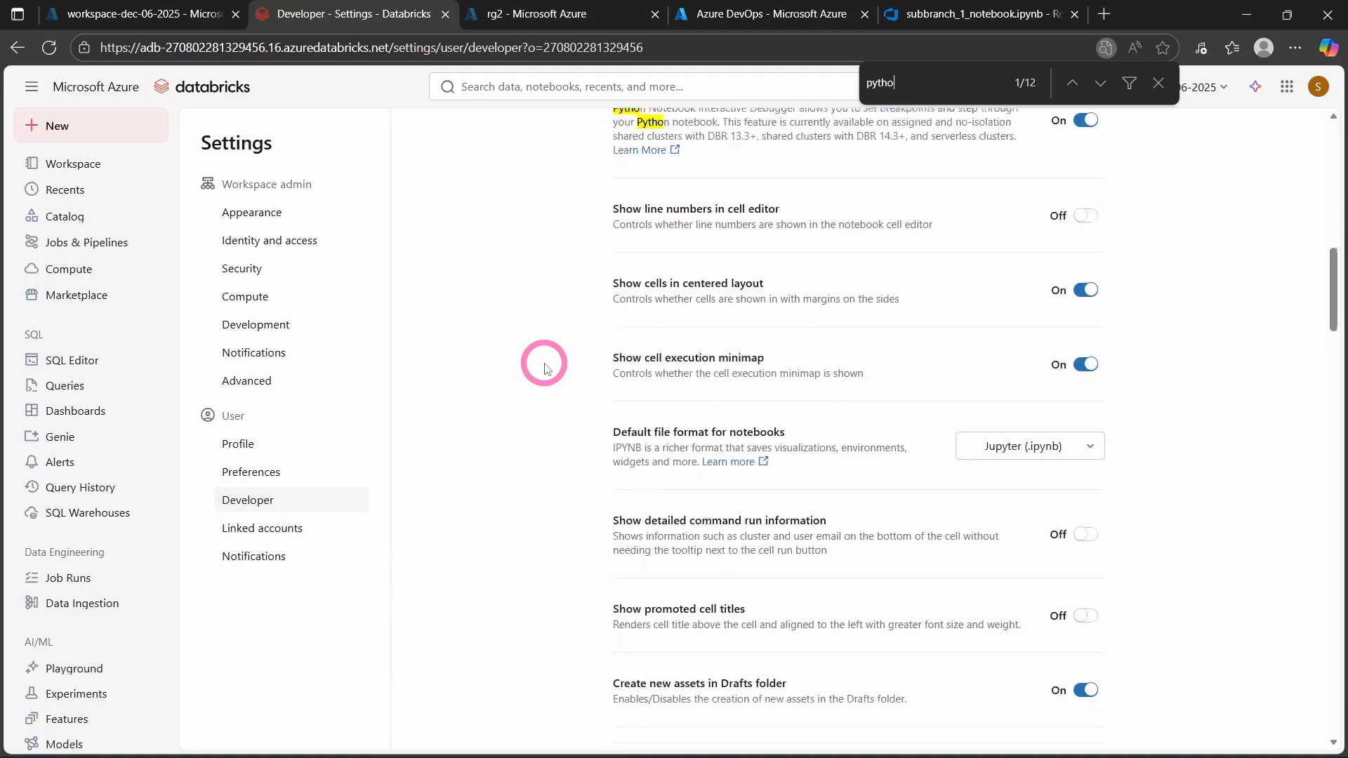
pyautogui.scroll(-1, 547, 369)
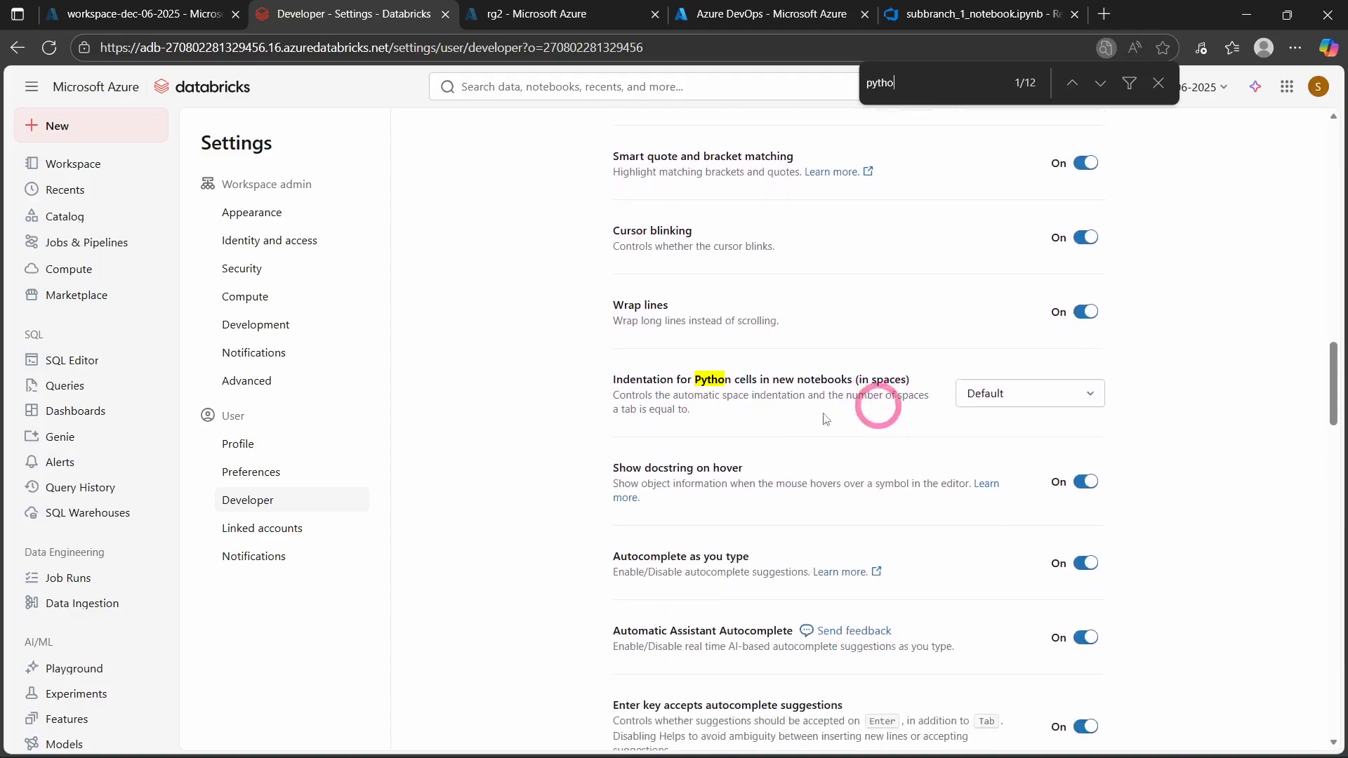
pyautogui.click(1036, 406)
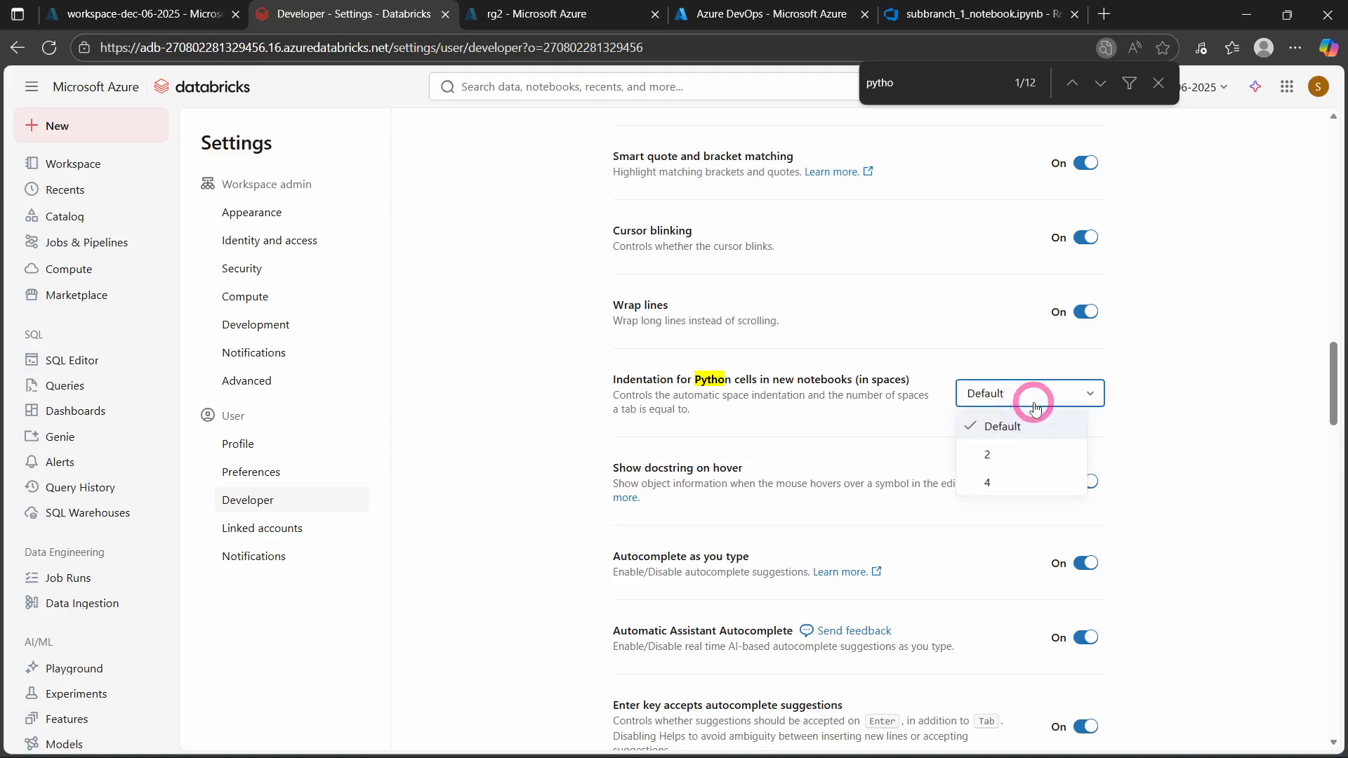
pyautogui.click(664, 414)
pyautogui.scroll(-5, 533, 394)
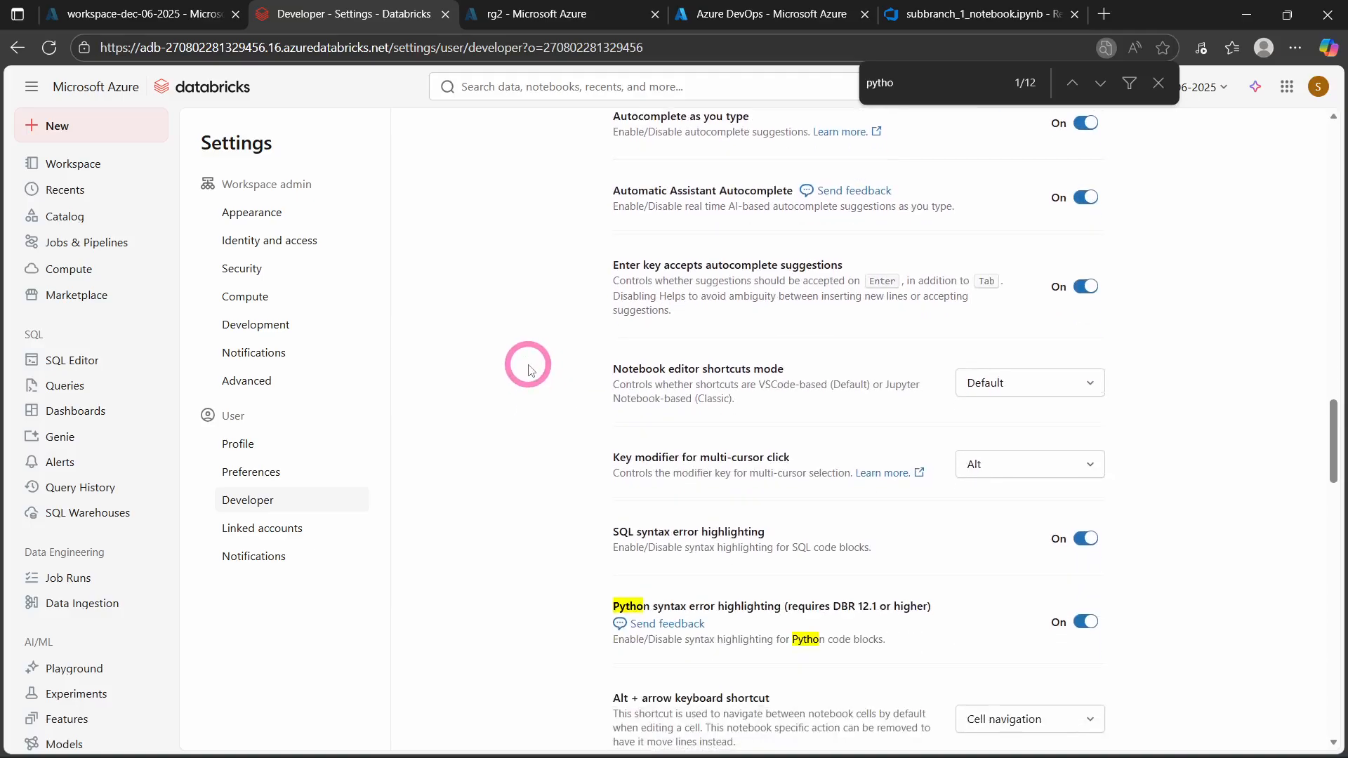
pyautogui.scroll(-3, 532, 370)
pyautogui.scroll(-2, 550, 392)
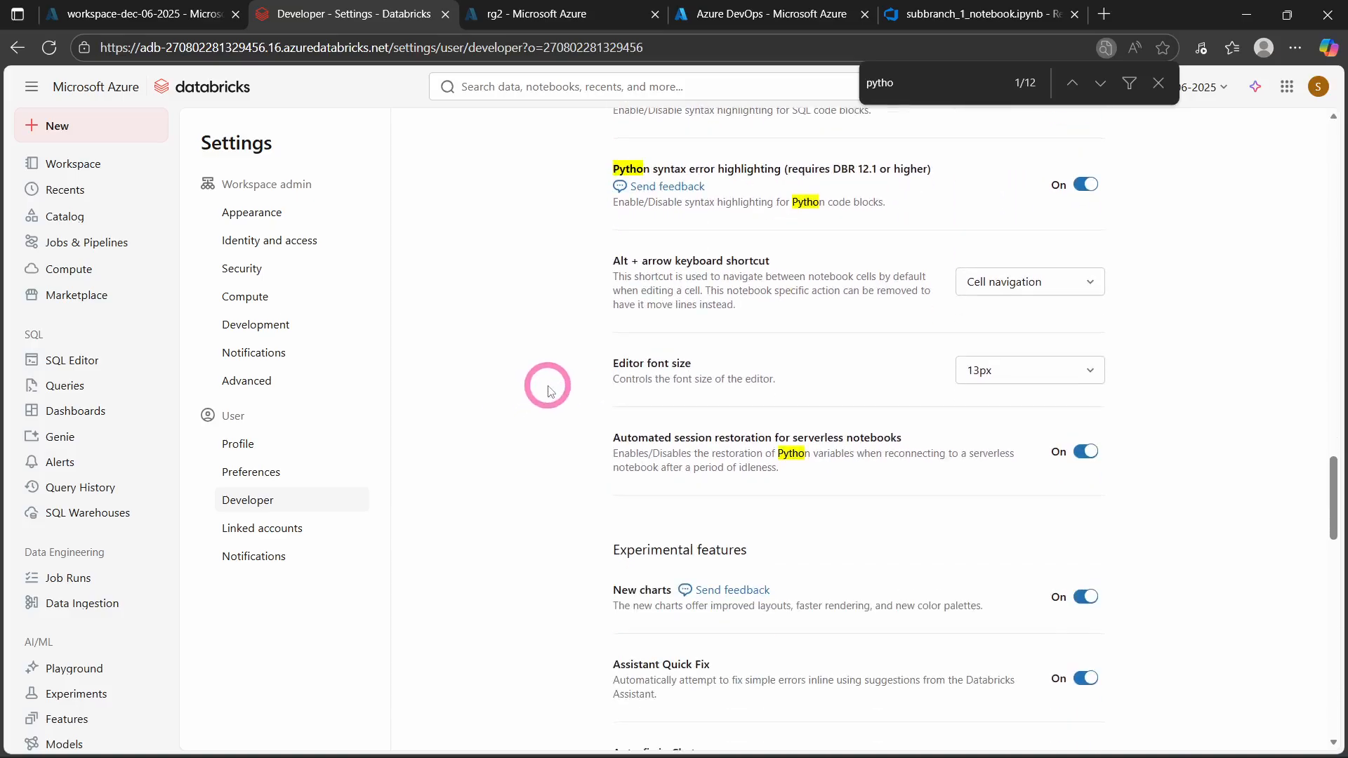
pyautogui.scroll(-6, 550, 386)
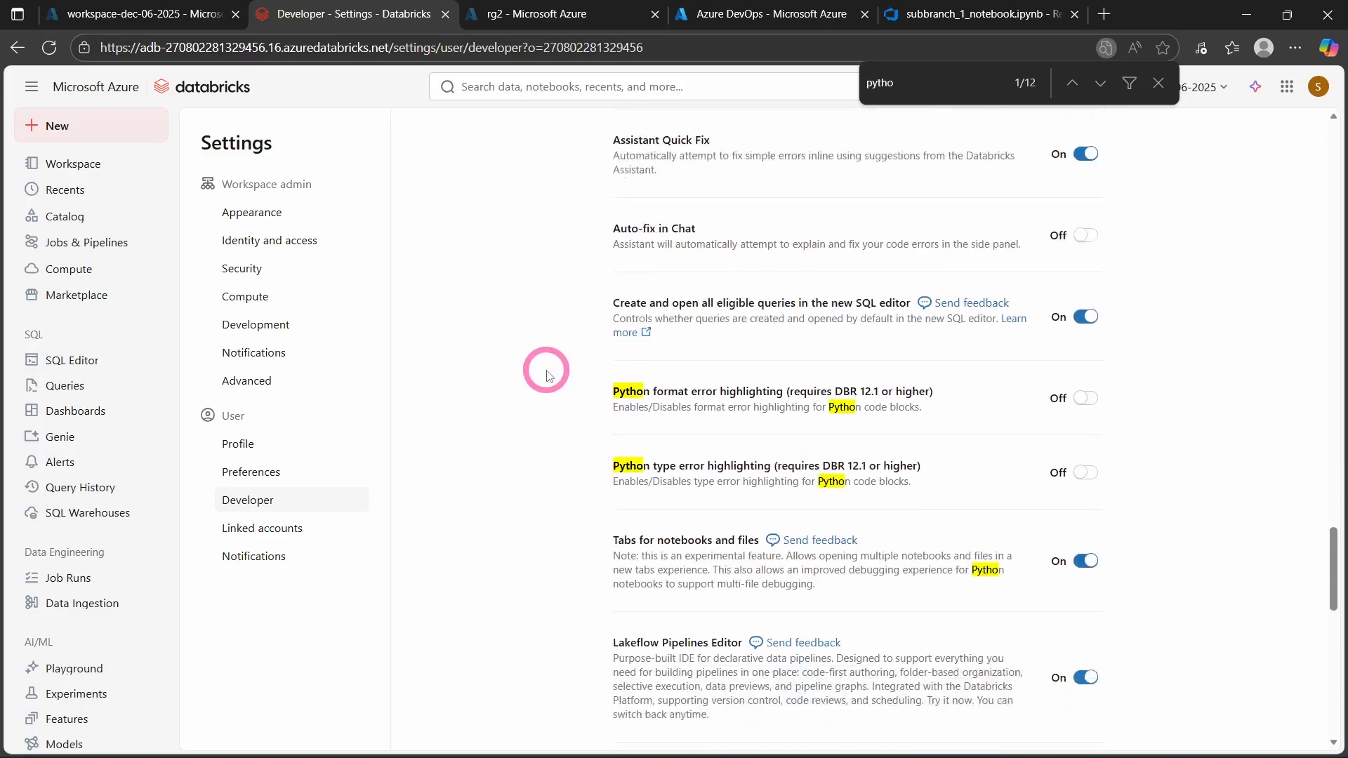
pyautogui.scroll(-10, 549, 374)
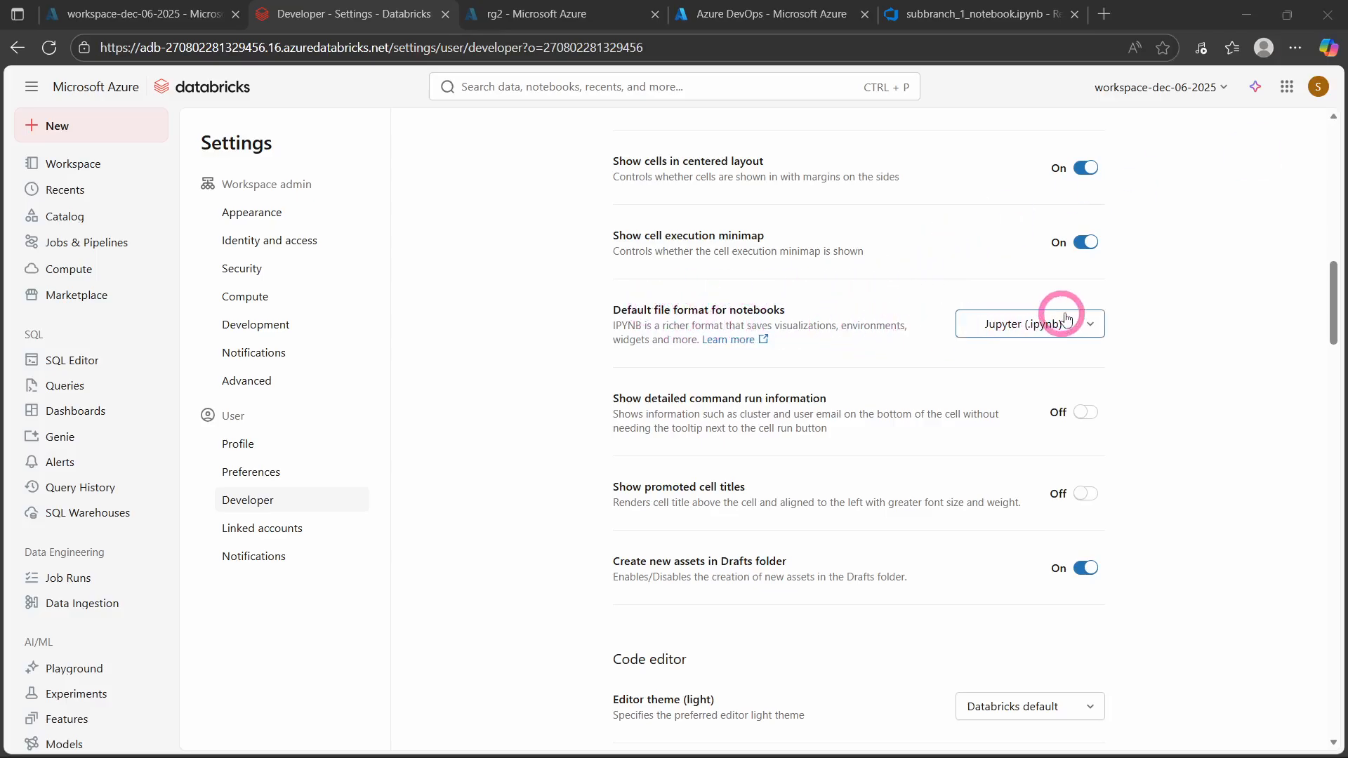
# Step: Set the default file format for notebooks to Source (.py, .sql, .scala, .r)
pyautogui.click(1061, 335)
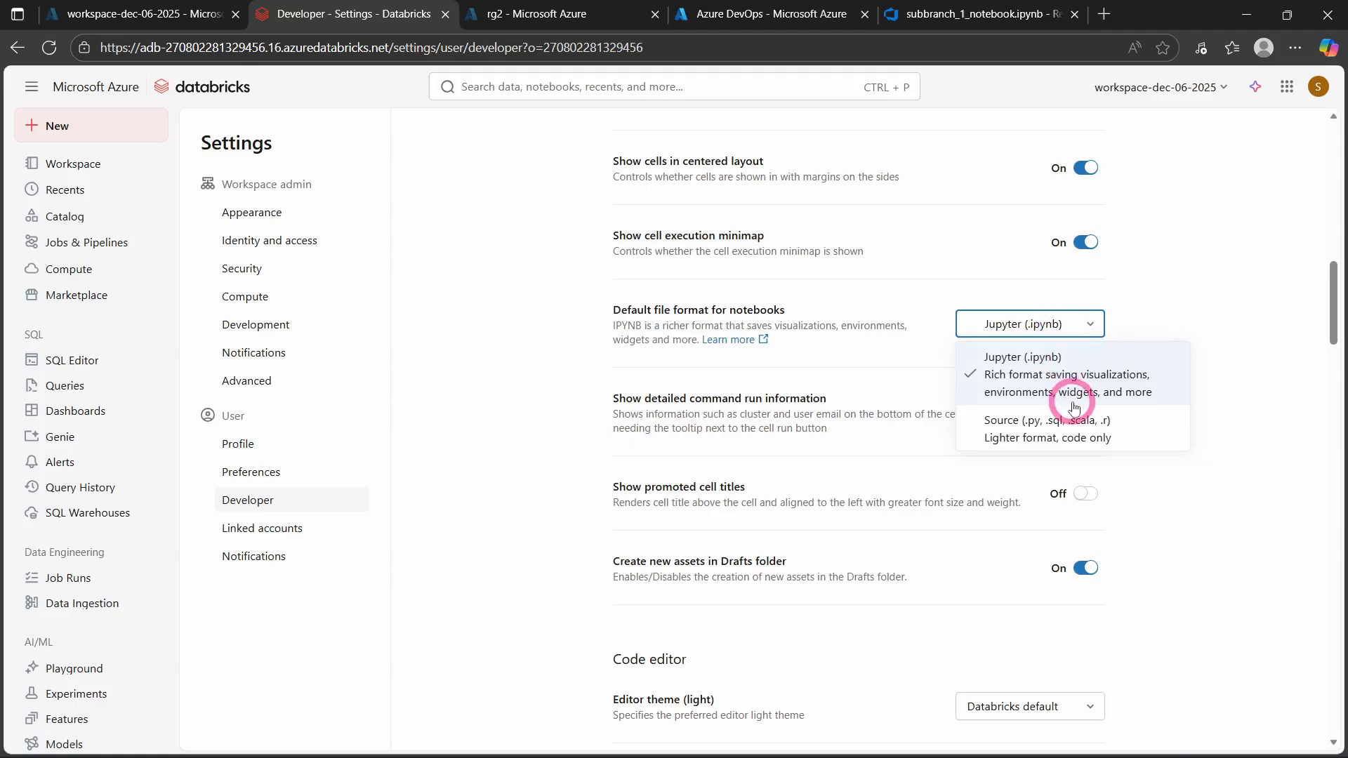
pyautogui.click(1030, 425)
pyautogui.scroll(-10, 1213, 266)
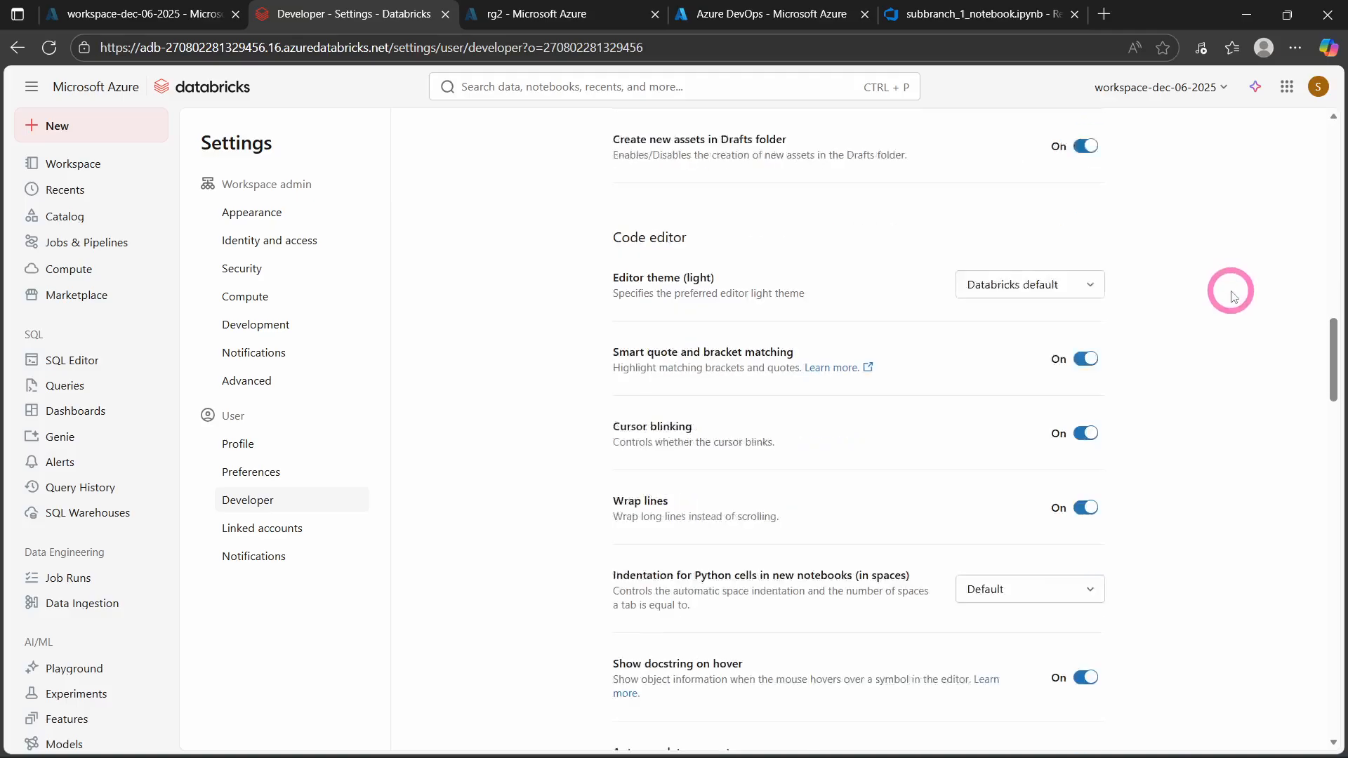
pyautogui.scroll(15, 1229, 296)
pyautogui.scroll(10, 1229, 296)
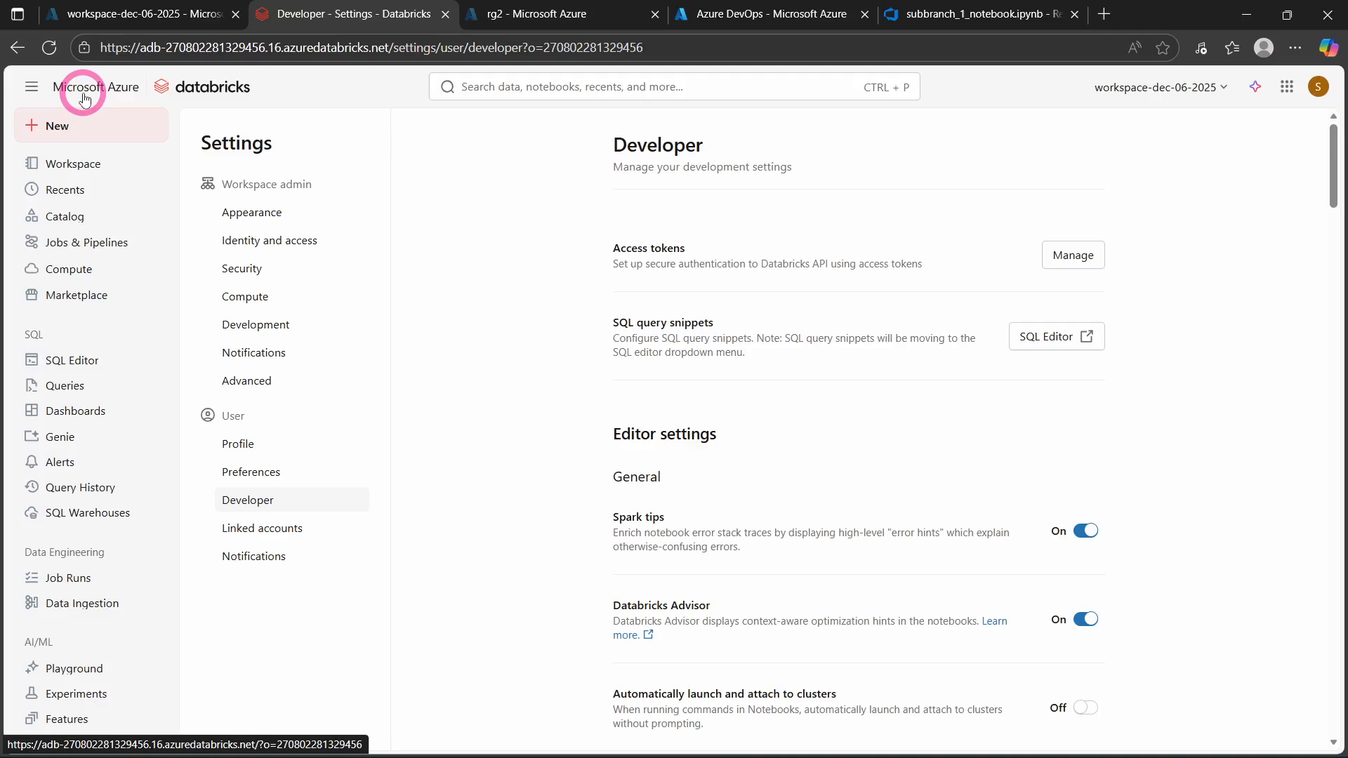
# Step: Create a new notebook in devops_subbranch_1_folder of the devops-dec-05-2025 Git folder
pyautogui.click(63, 170)
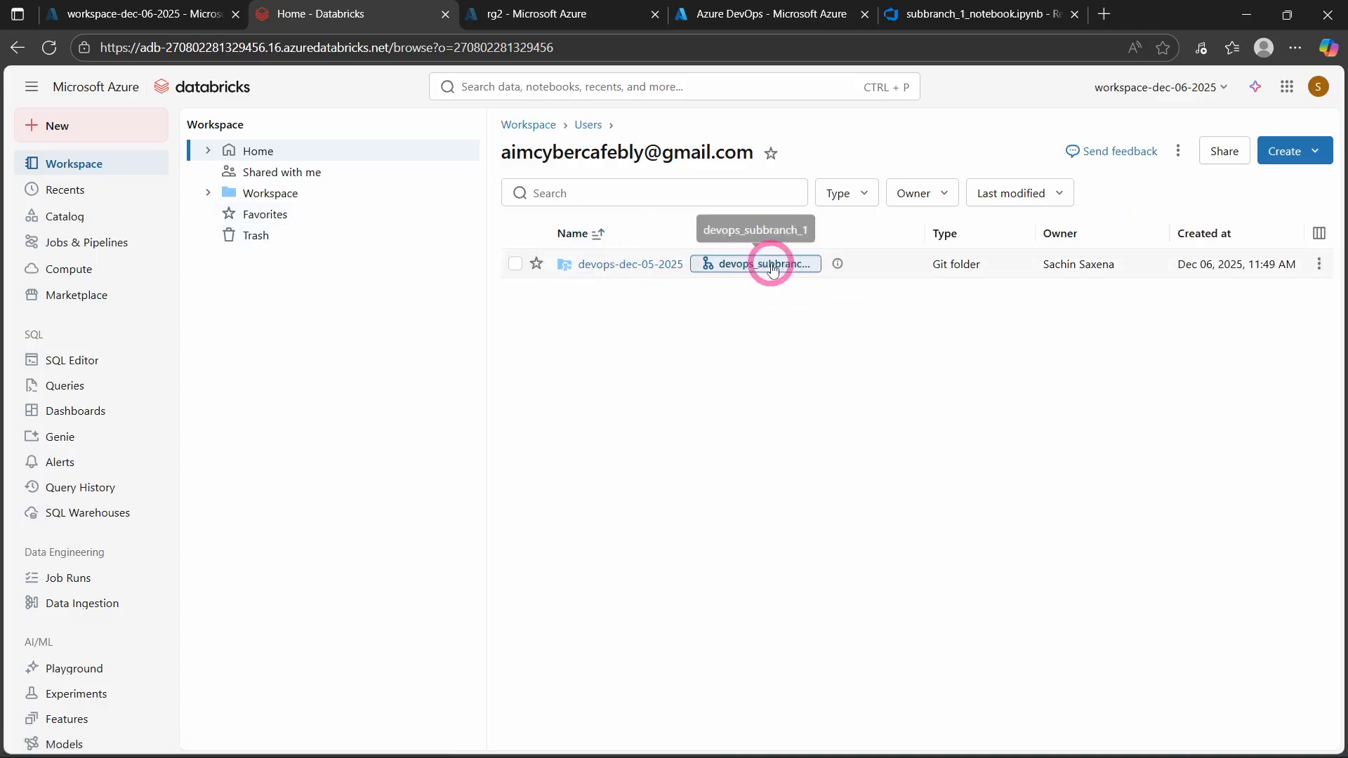
pyautogui.click(611, 265)
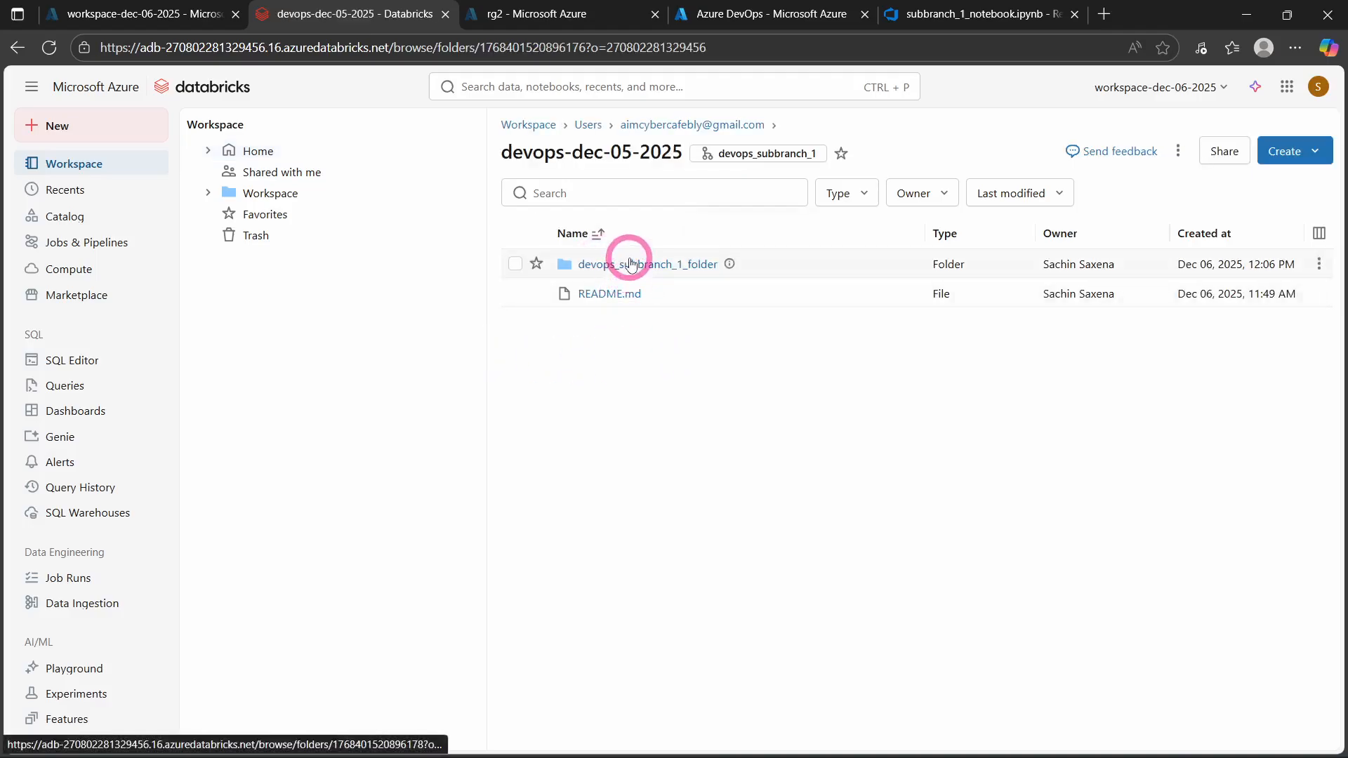
pyautogui.click(631, 262)
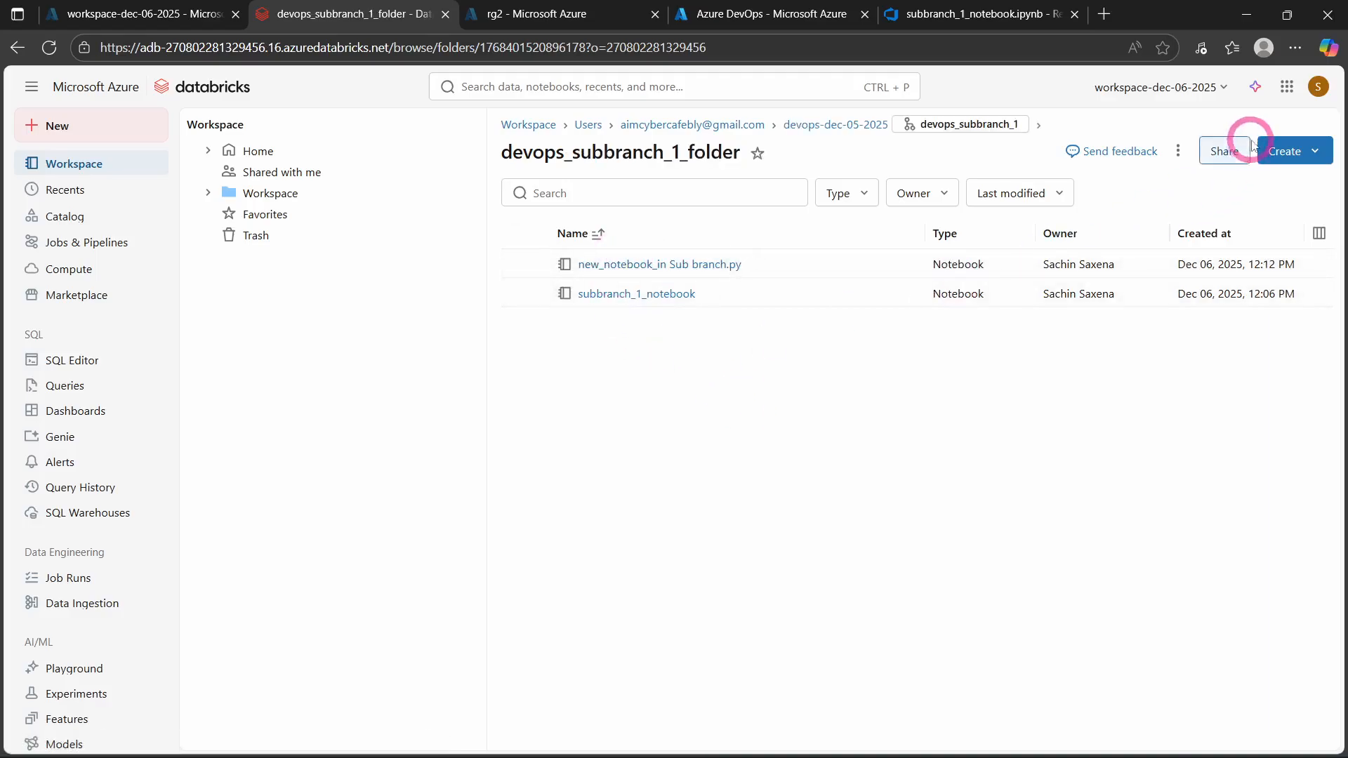
pyautogui.click(1301, 151)
pyautogui.click(1202, 251)
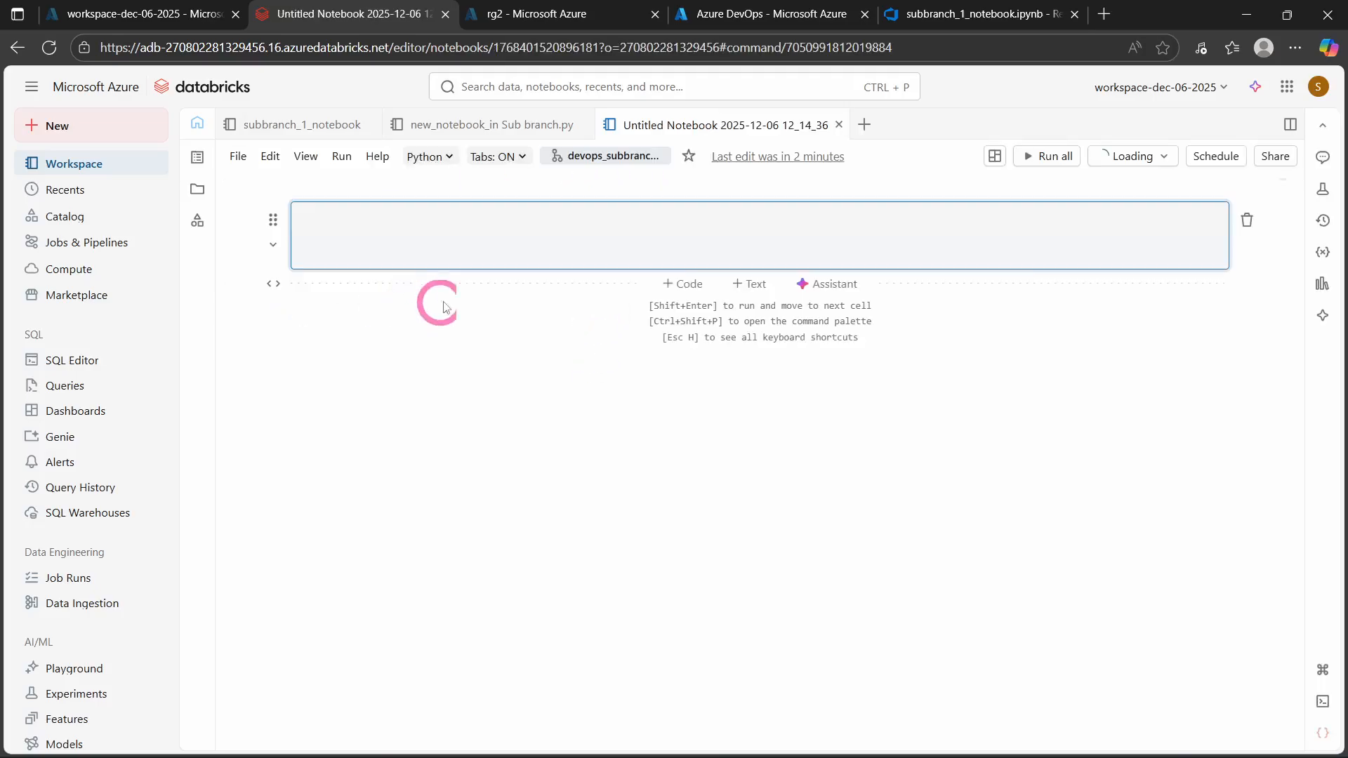
# Step: Rename the new untitled notebook as "noteboo_3.py"
pyautogui.click(705, 125)
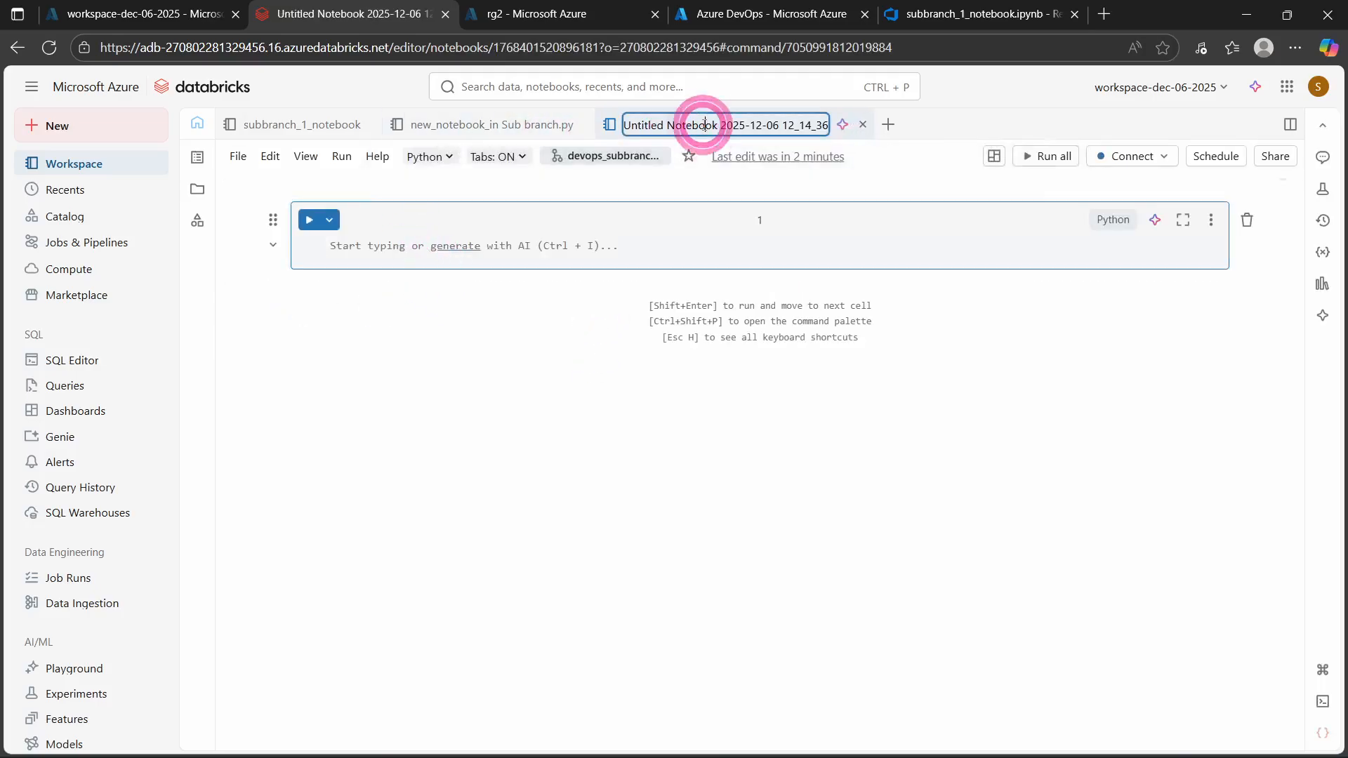
pyautogui.tripleClick(704, 126)
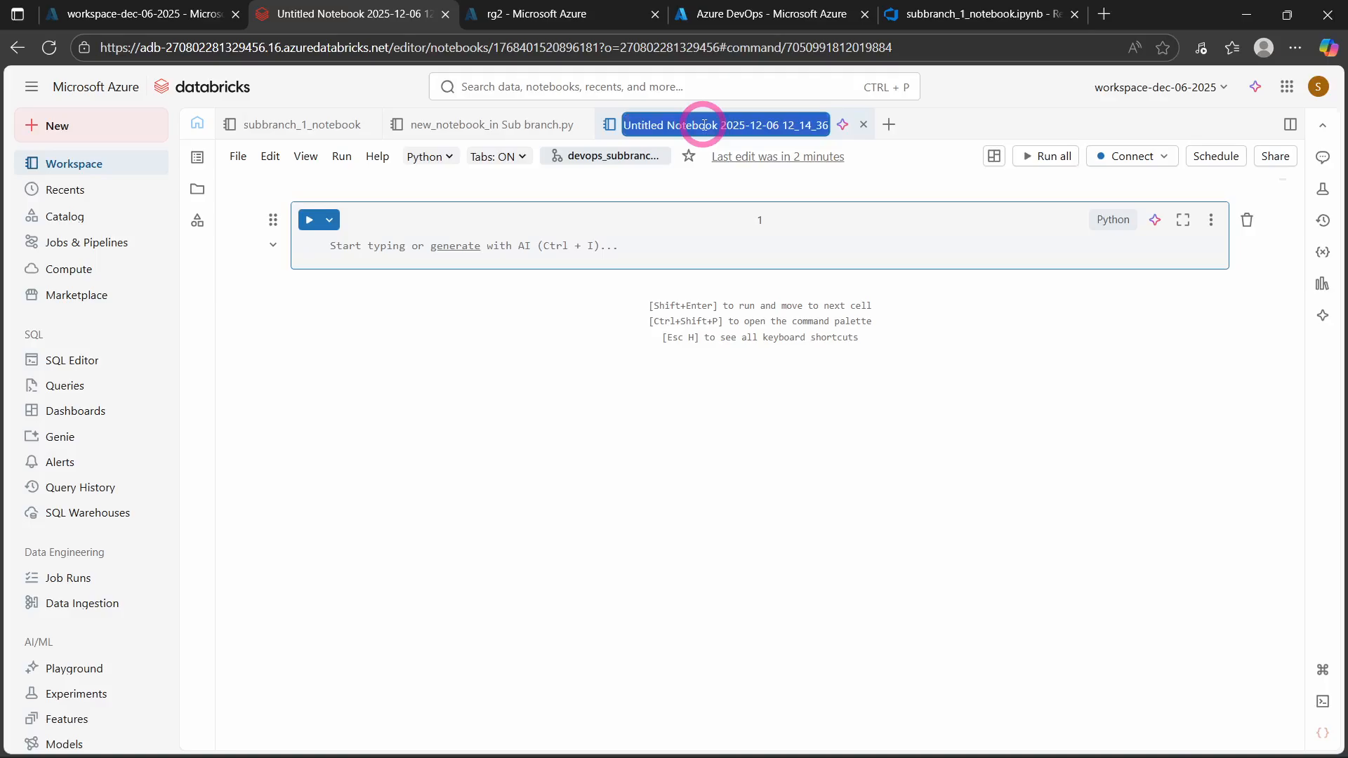
pyautogui.write('no')
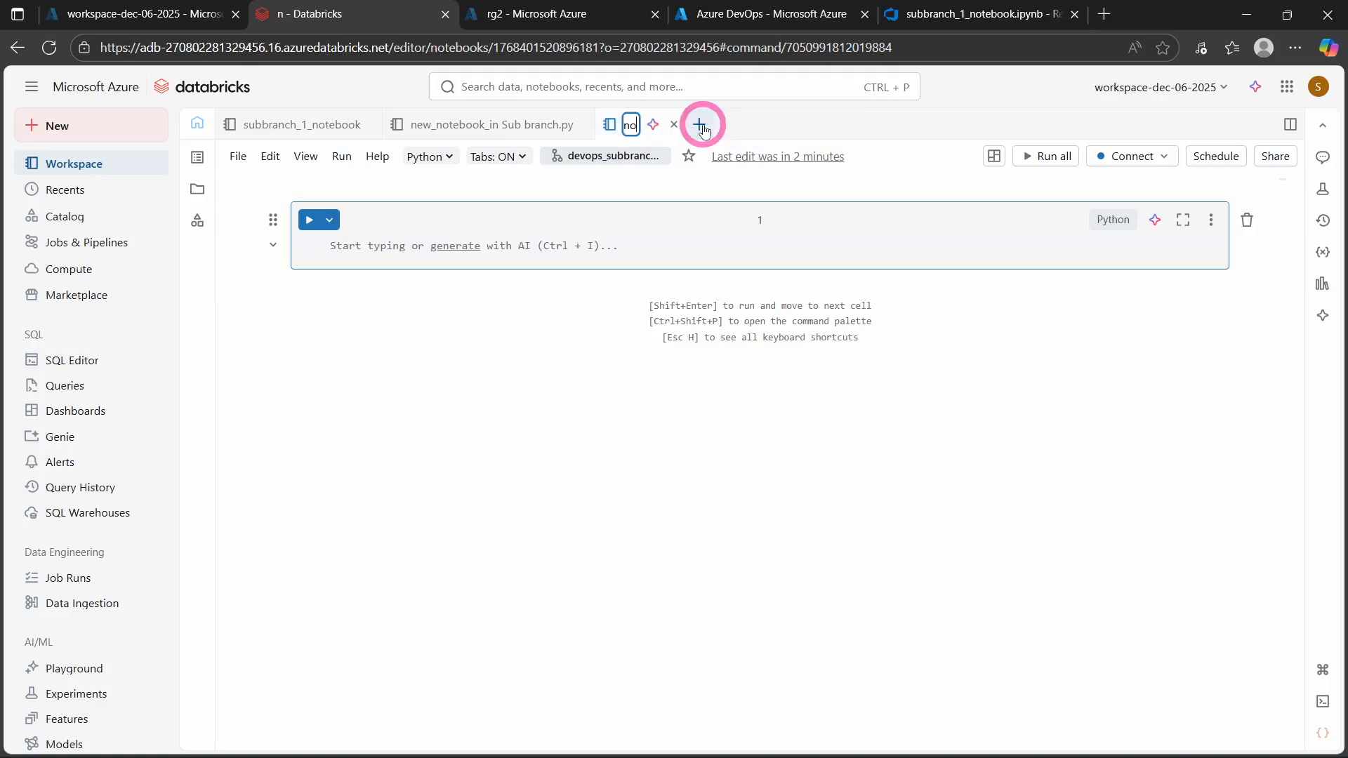
pyautogui.write('teboo_3.py')
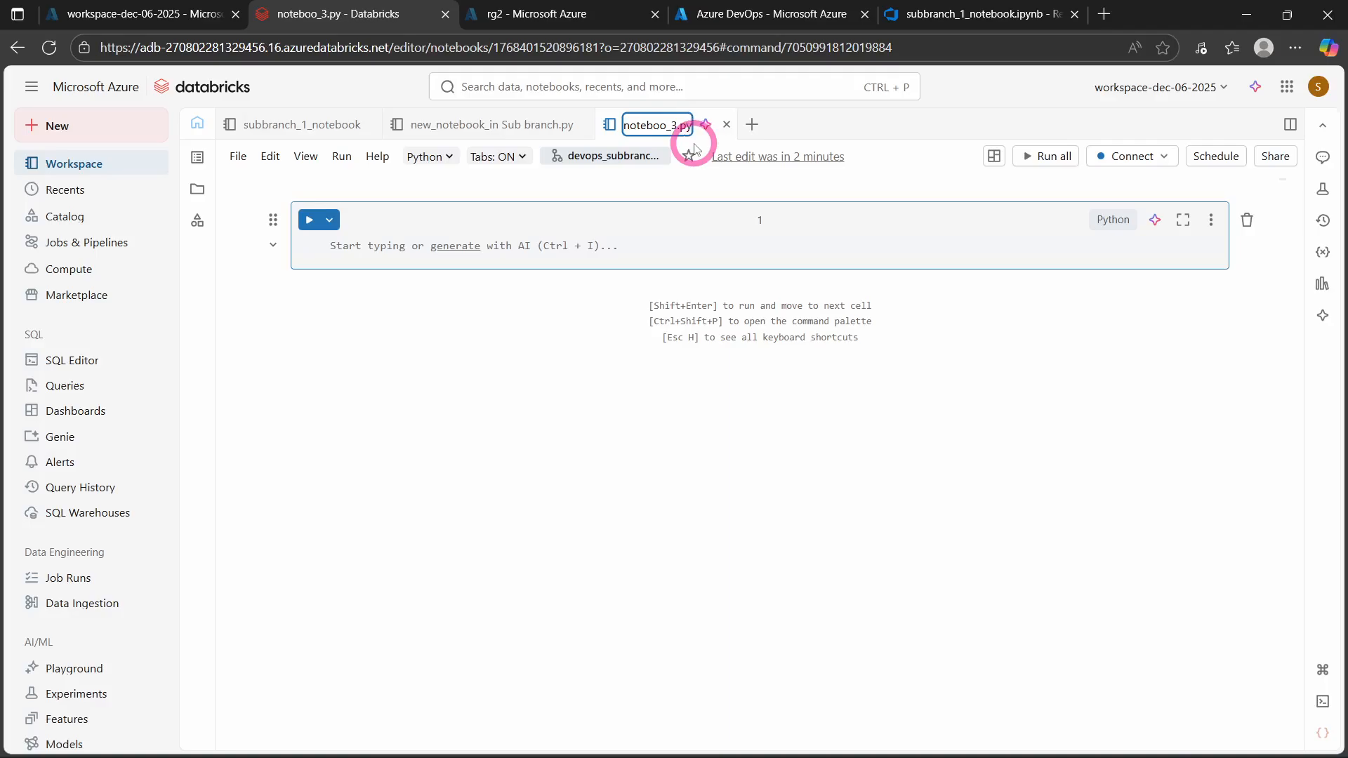
# Step: Enter print("Notebbook 3") in the first cell of noteboo_3.py
pyautogui.click(368, 253)
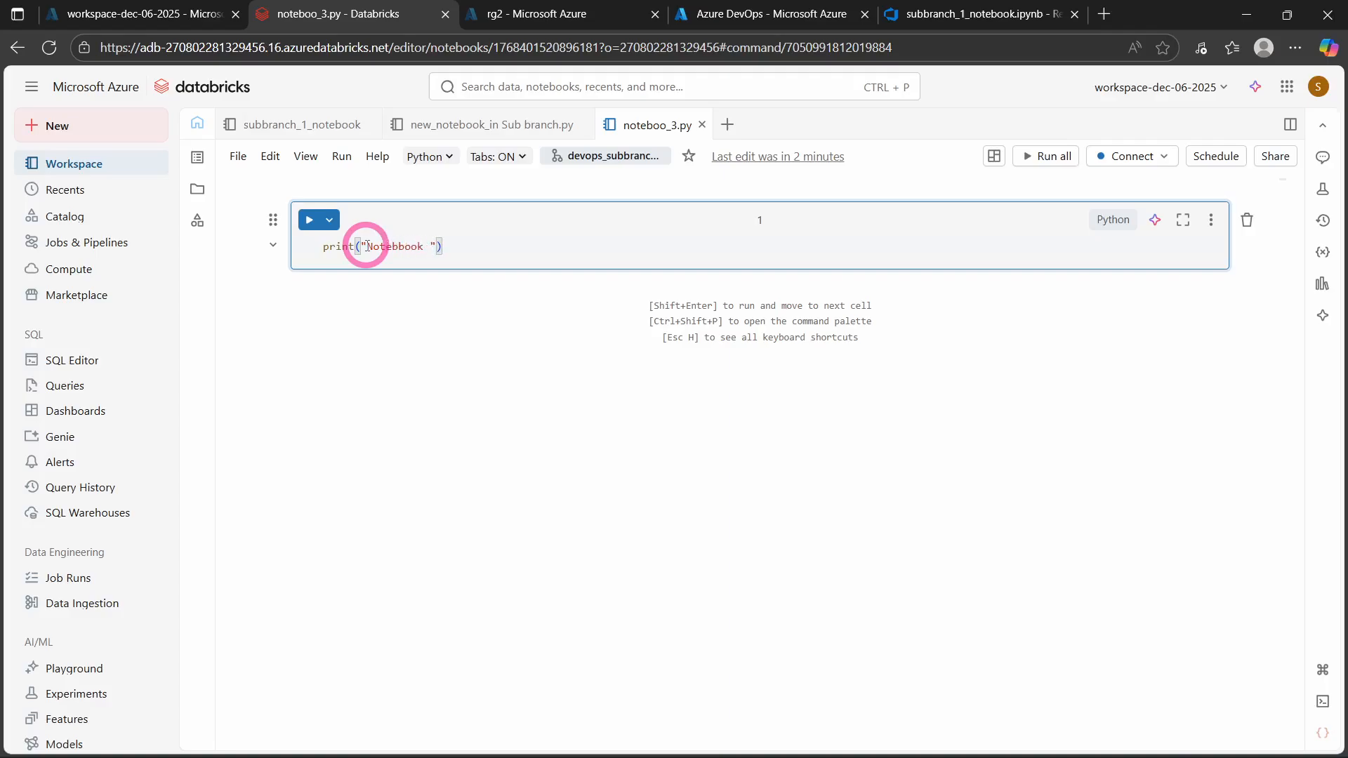
pyautogui.click(239, 157)
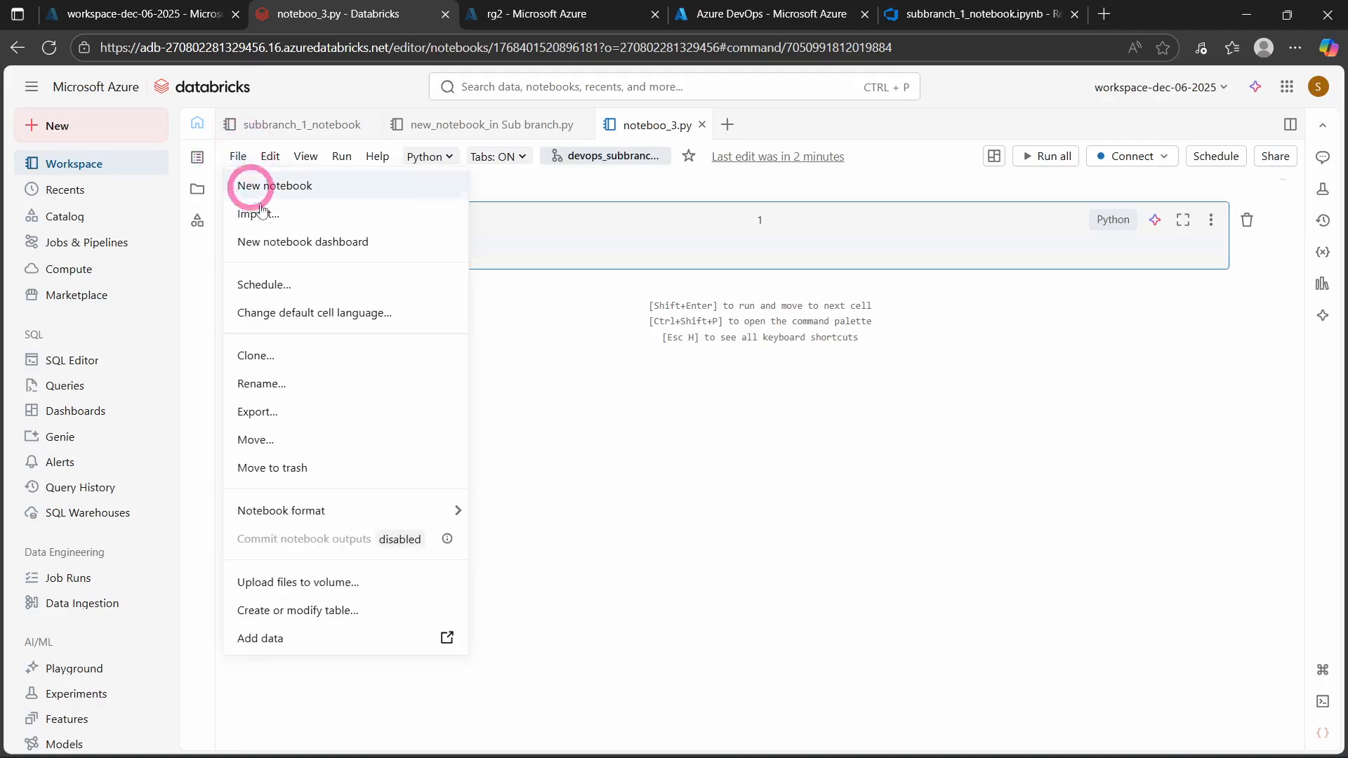
pyautogui.click(600, 433)
# Step: Return to devops_subbranch_1_folder and review the Git folder's changed files on devops_subbranch_1 without committing
pyautogui.click(59, 168)
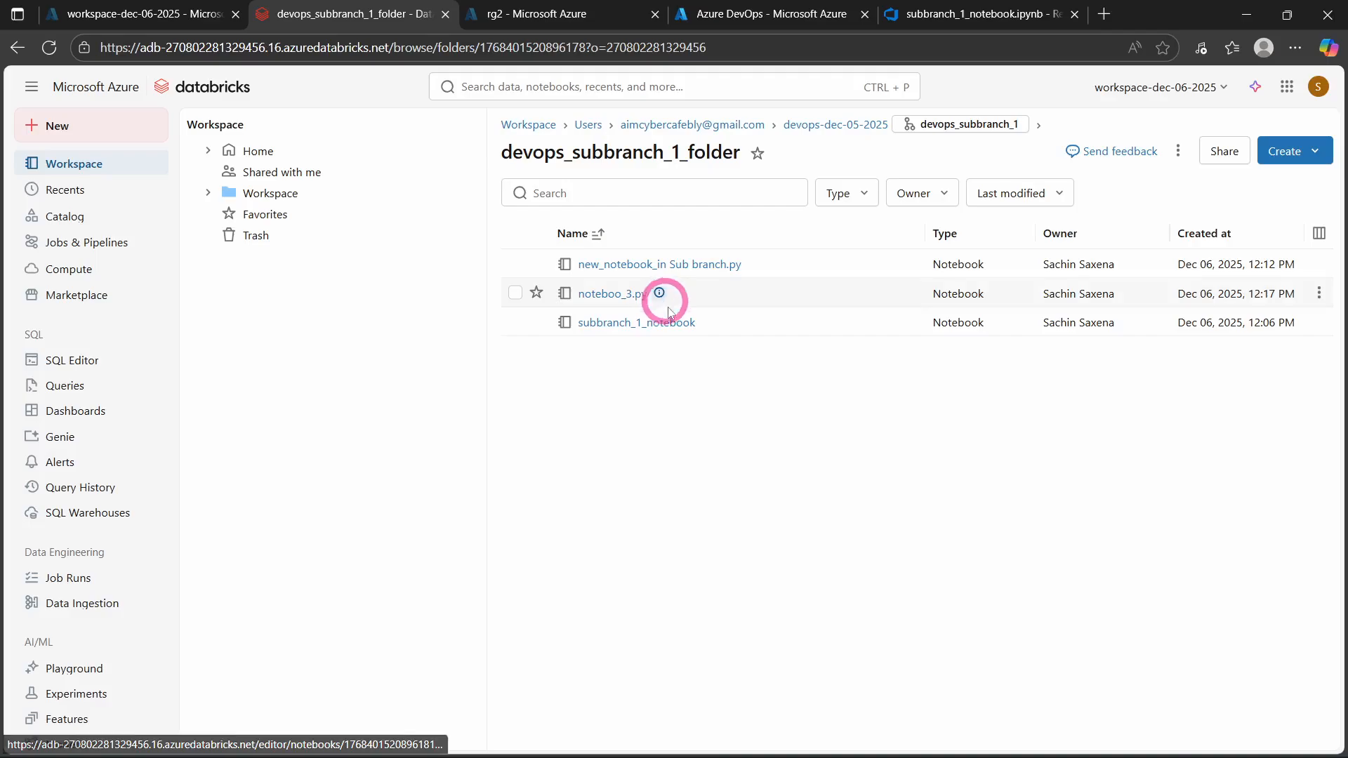
pyautogui.click(952, 130)
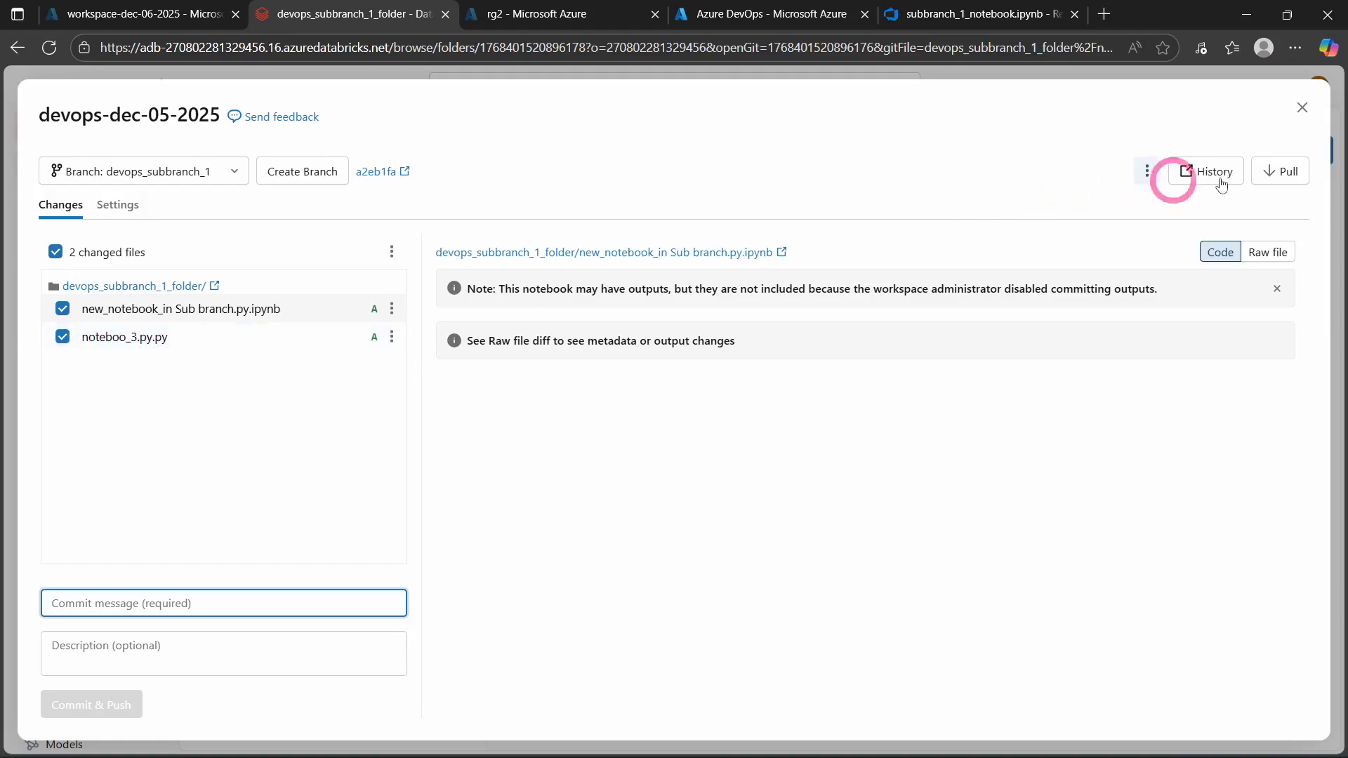
pyautogui.click(1302, 106)
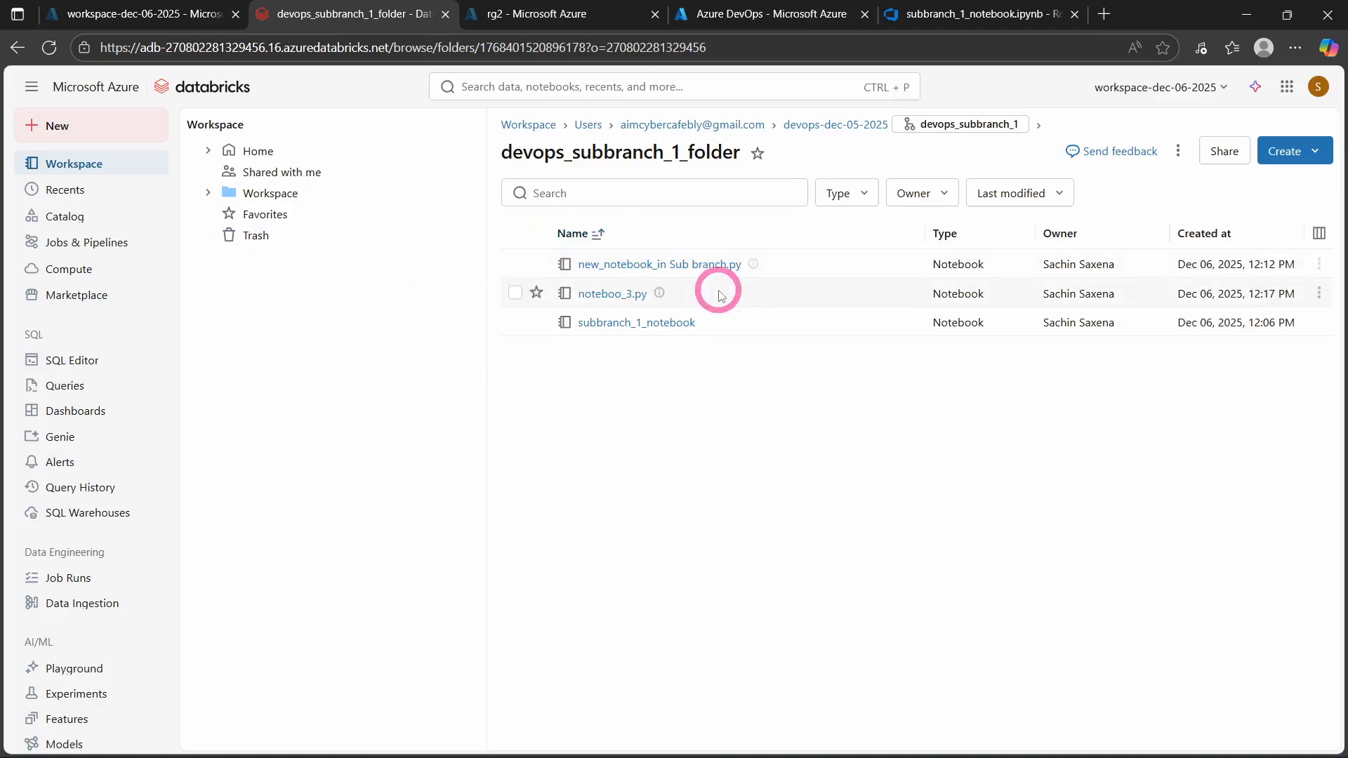
# Step: Open the notebook noteboo_3.py and rename it as "noteboo_3"
pyautogui.click(608, 294)
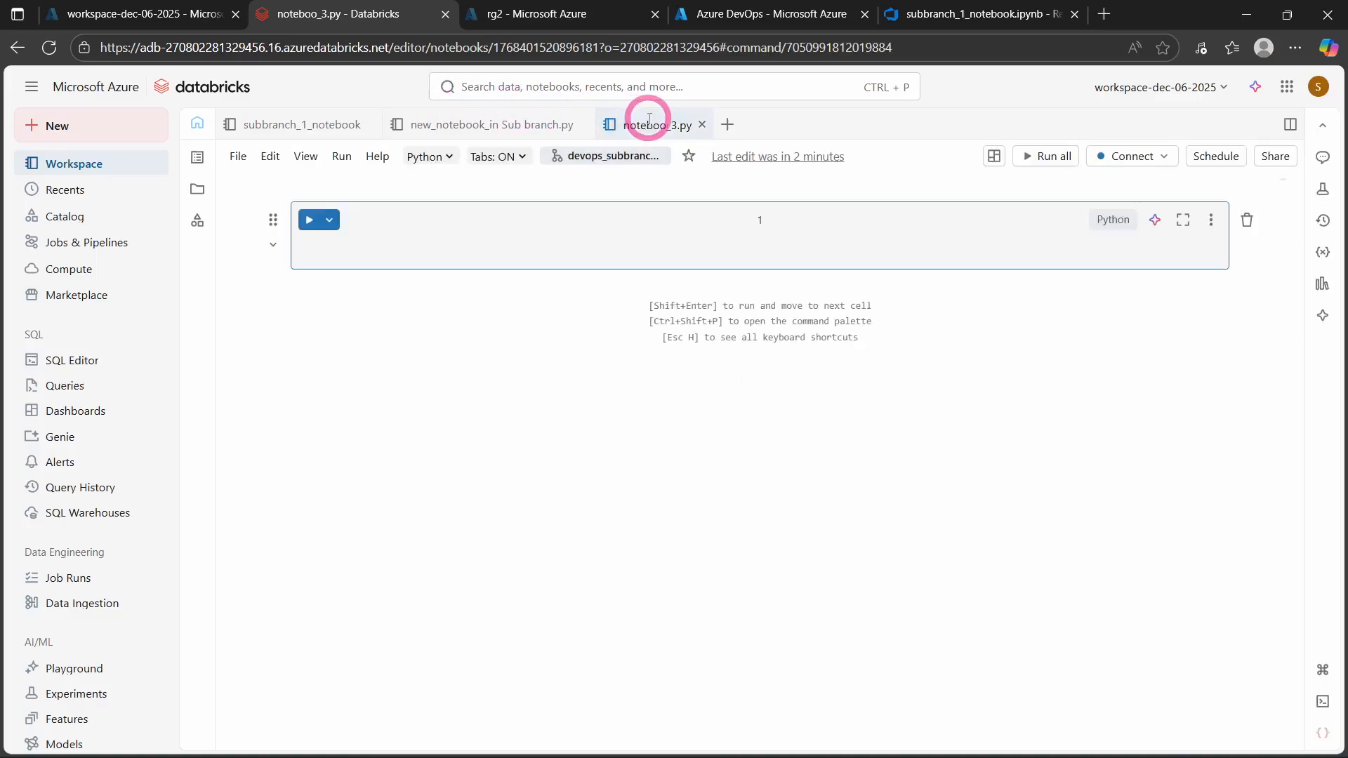
pyautogui.doubleClick(653, 123)
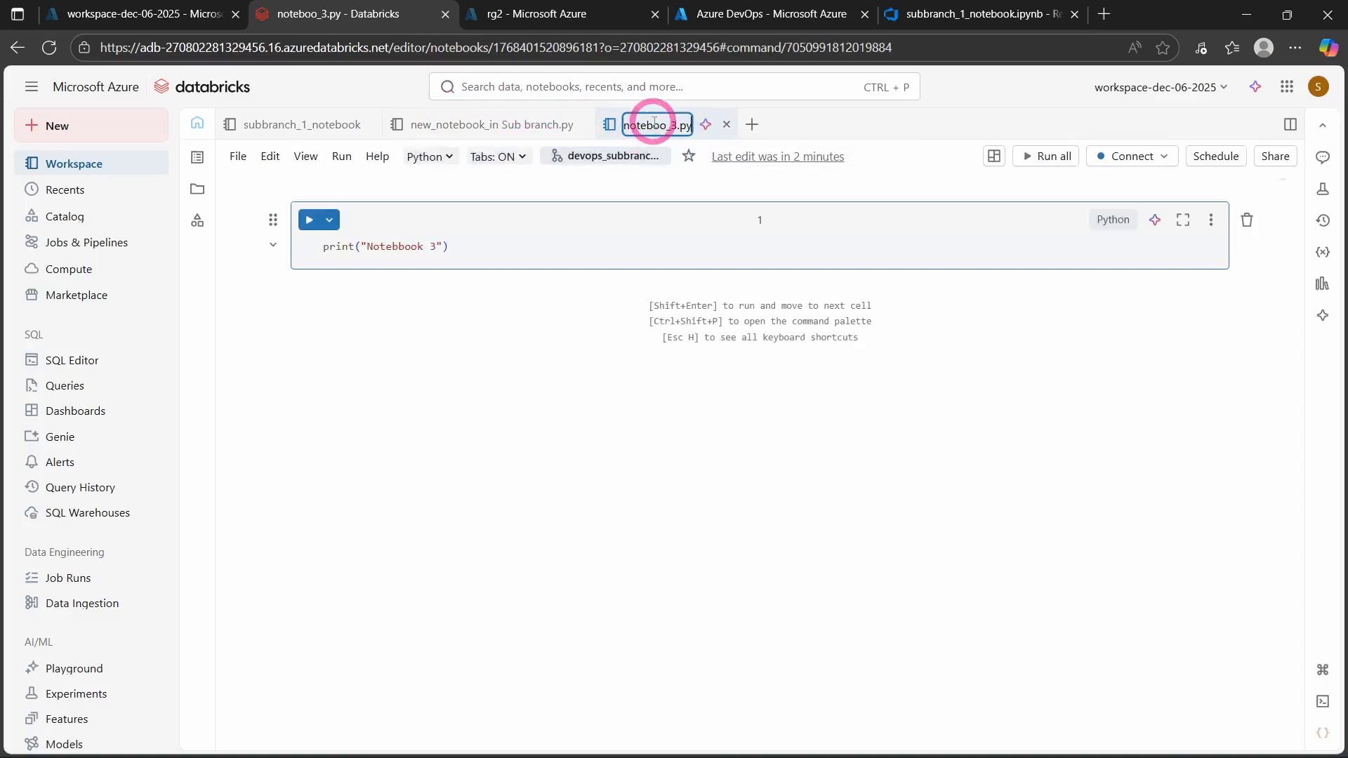
pyautogui.click(431, 456)
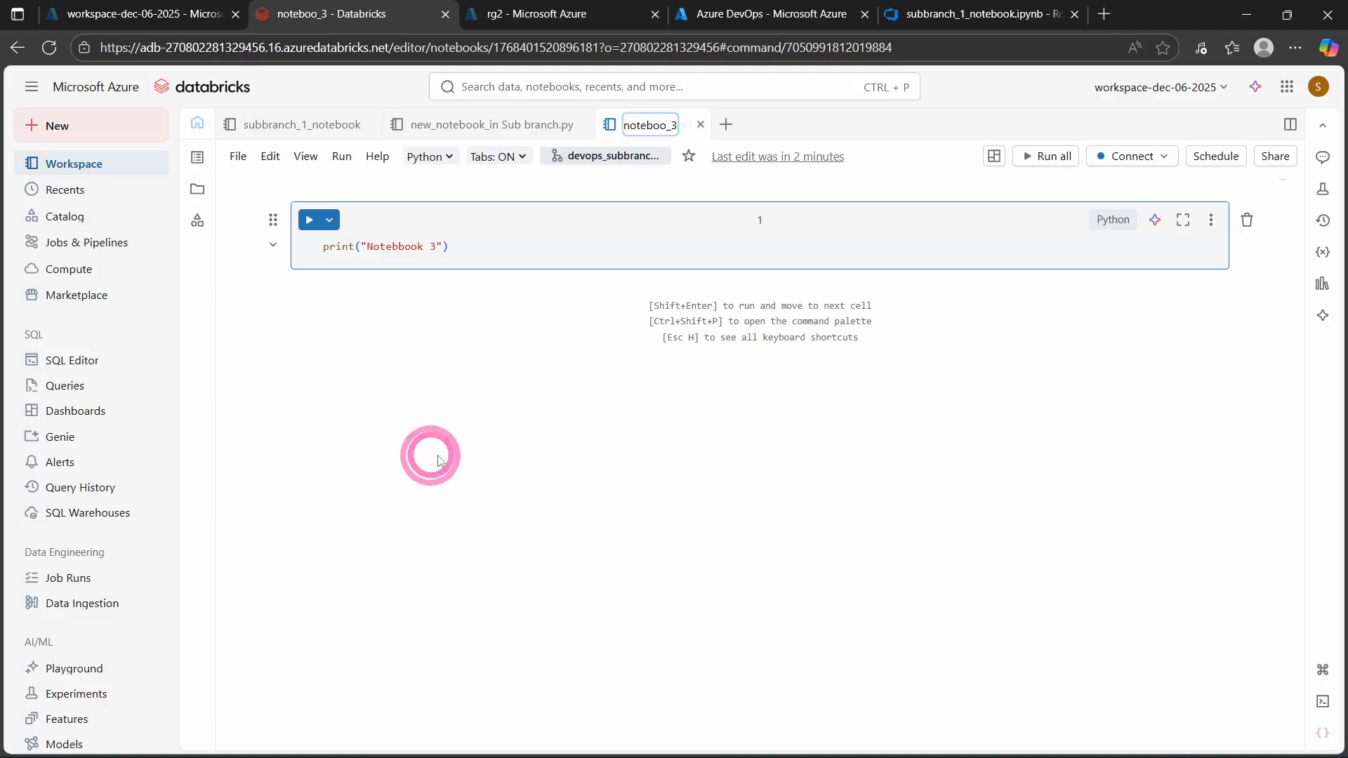
# Step: Commit and push both changed notebooks to devops_subbranch_1 with the message "commit 2 subbranch_1_notebook"
pyautogui.click(62, 166)
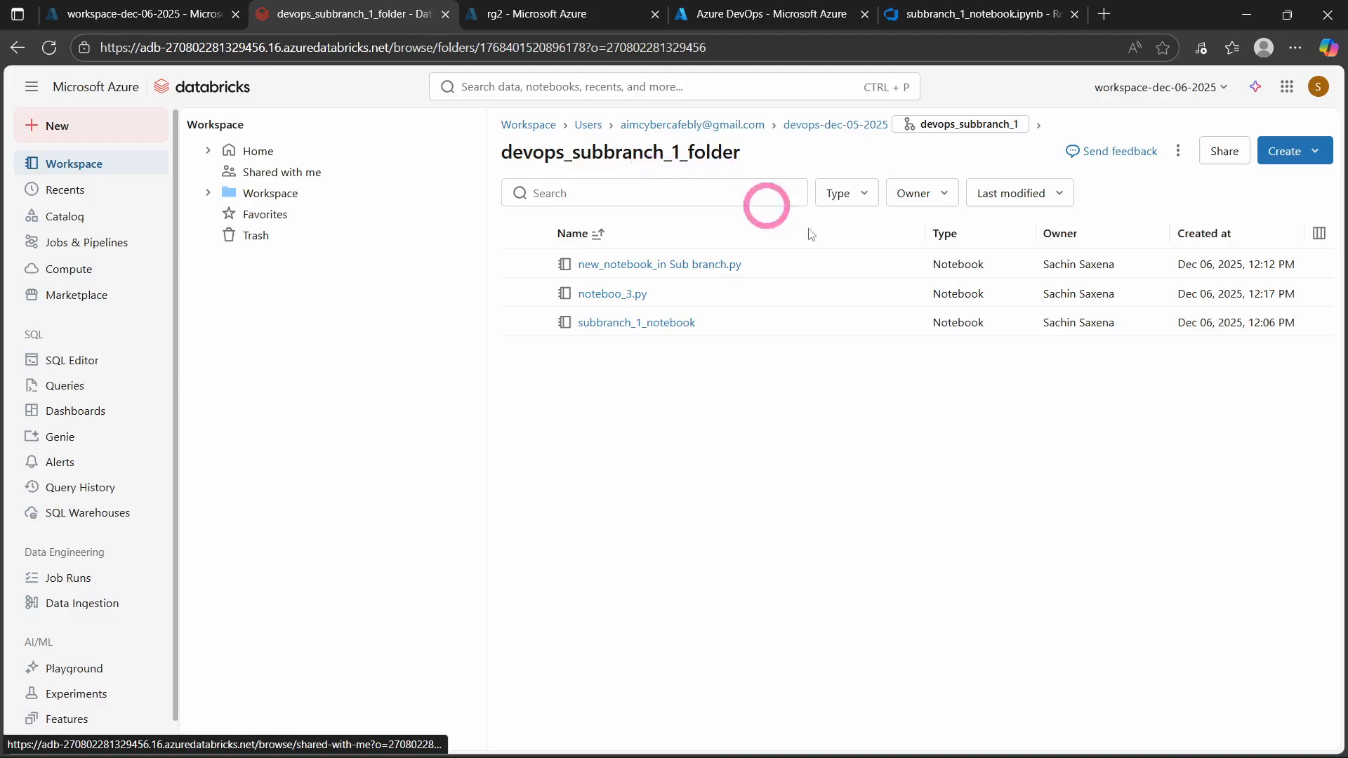
pyautogui.click(954, 132)
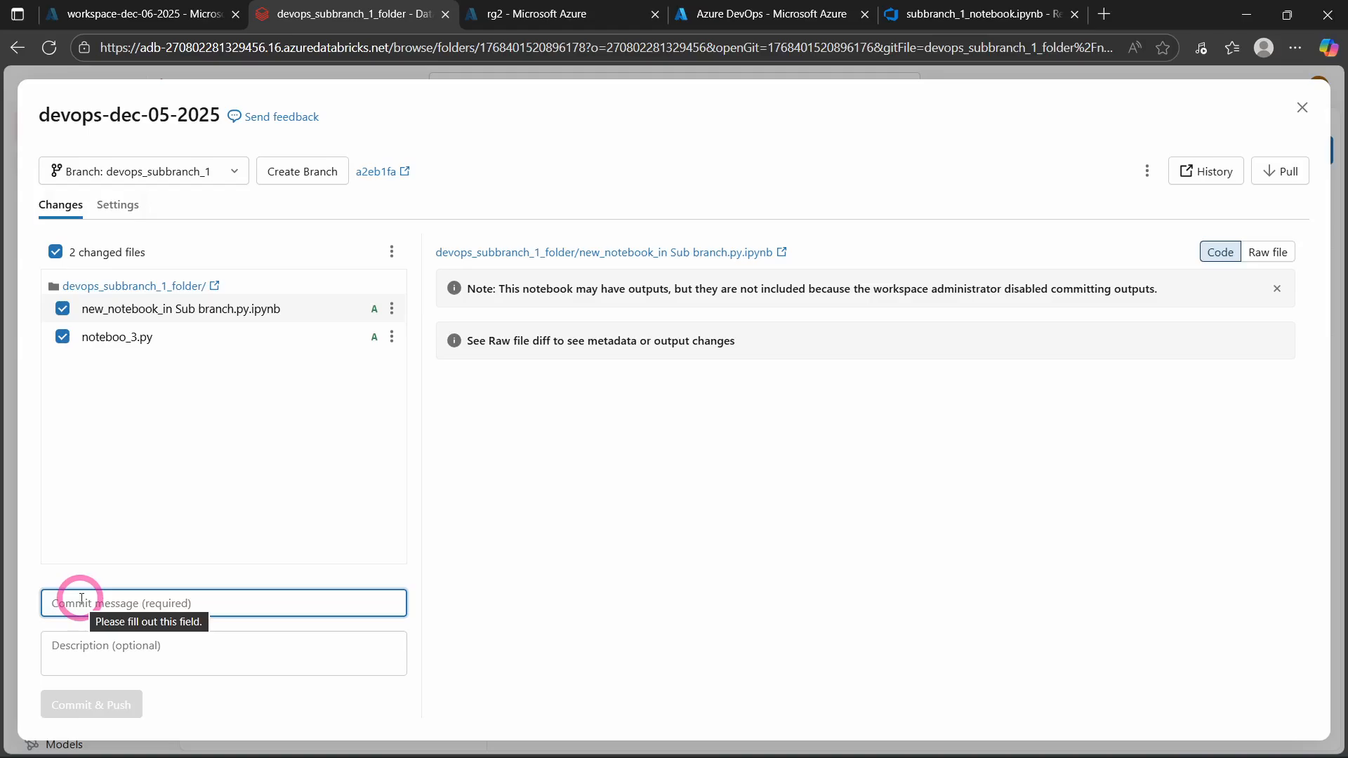
pyautogui.click(82, 599)
pyautogui.write('commit 2 subbranch_1_notebook')
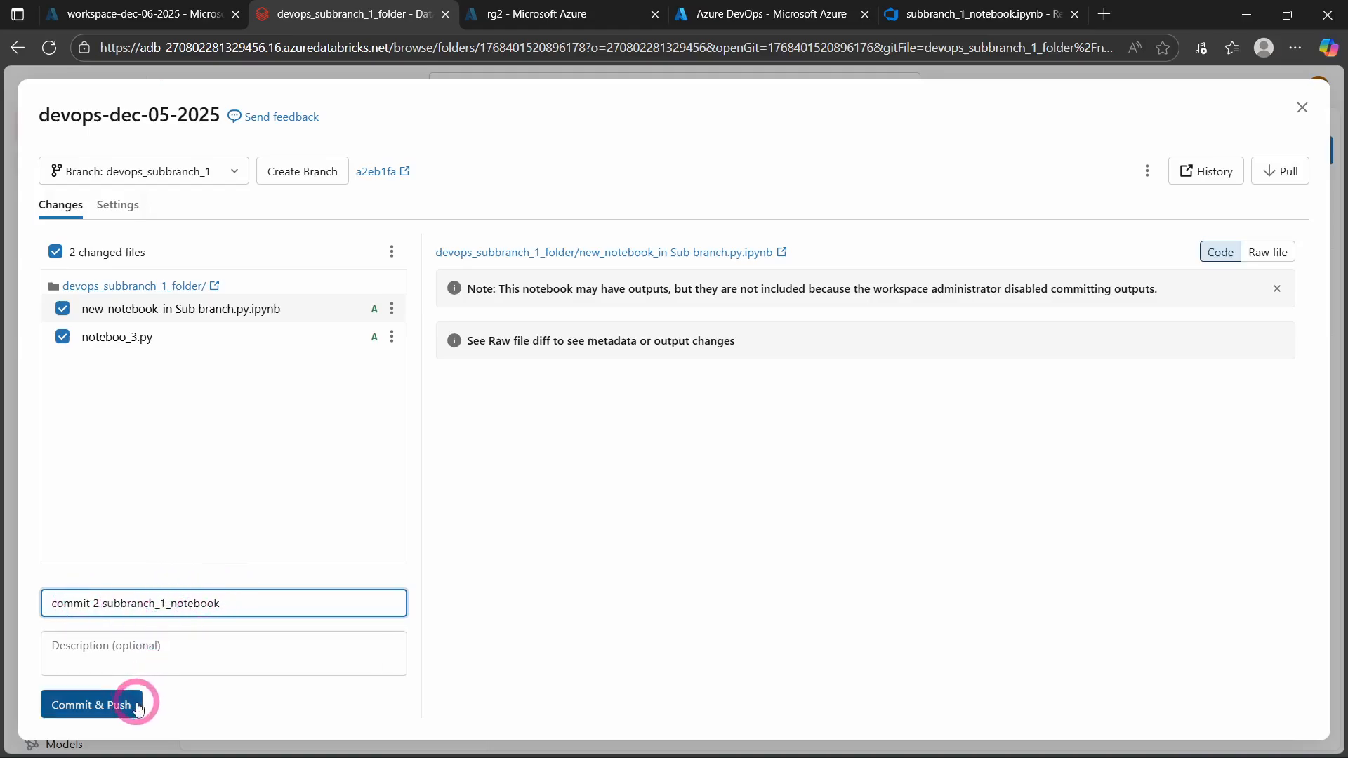
pyautogui.click(99, 715)
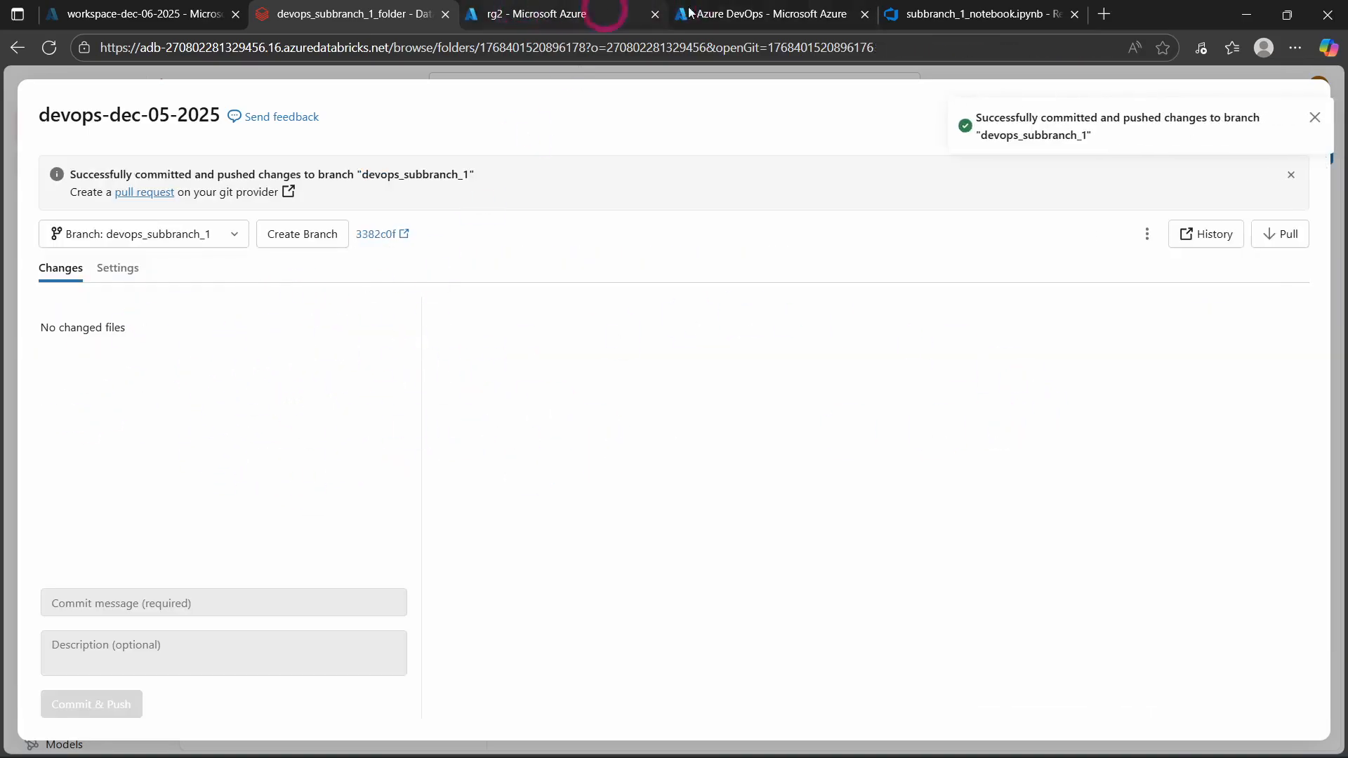
# Step: Switch to Azure DevOps and review the history and comparison of subbranch_1_notebook.ipynb on devops_subbranch_1
pyautogui.click(976, 14)
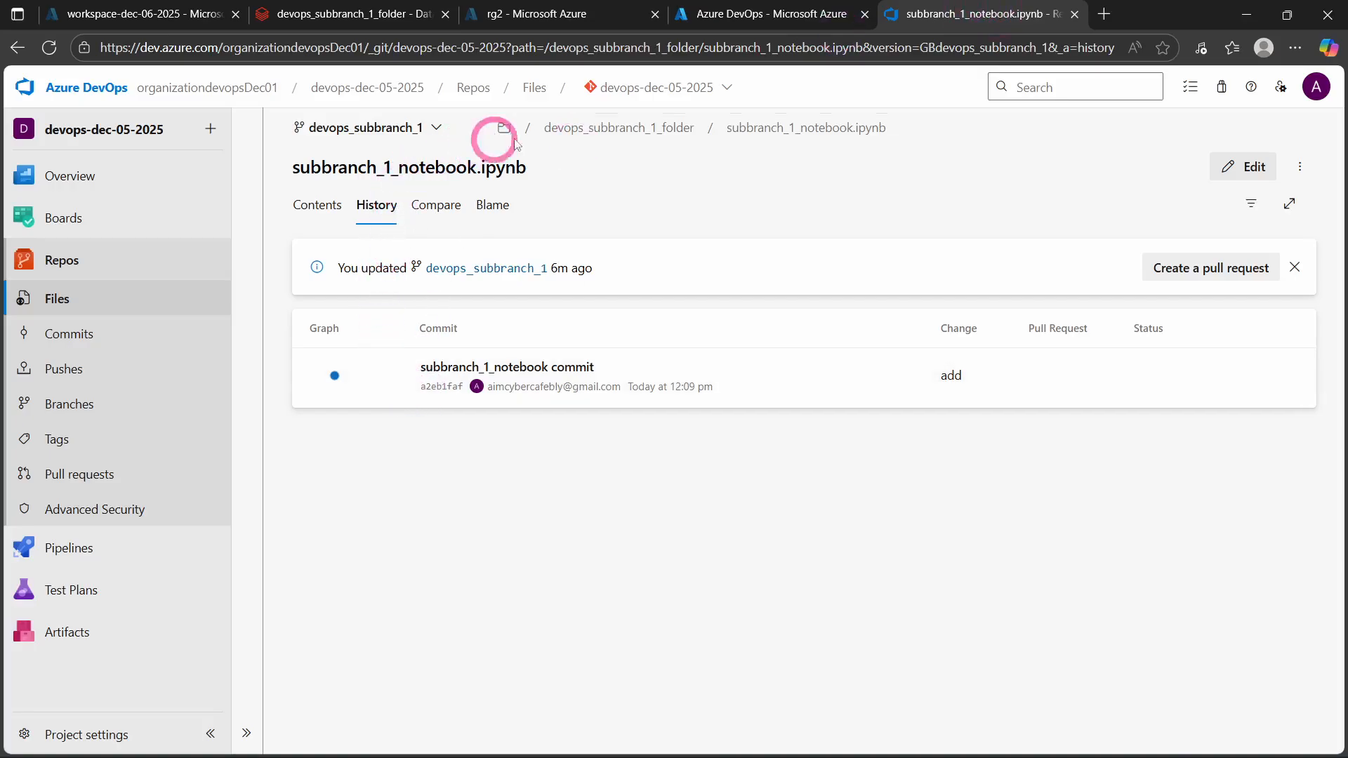
pyautogui.click(368, 127)
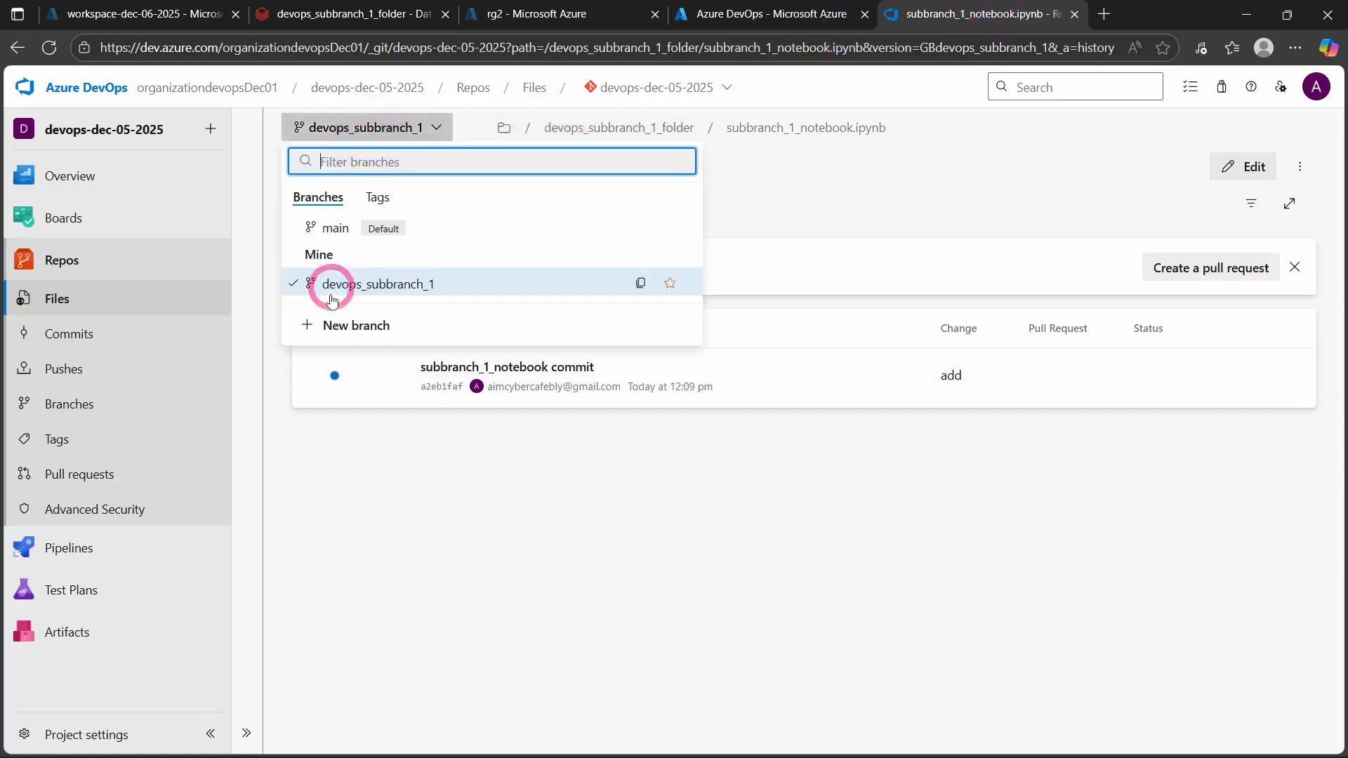
pyautogui.click(332, 300)
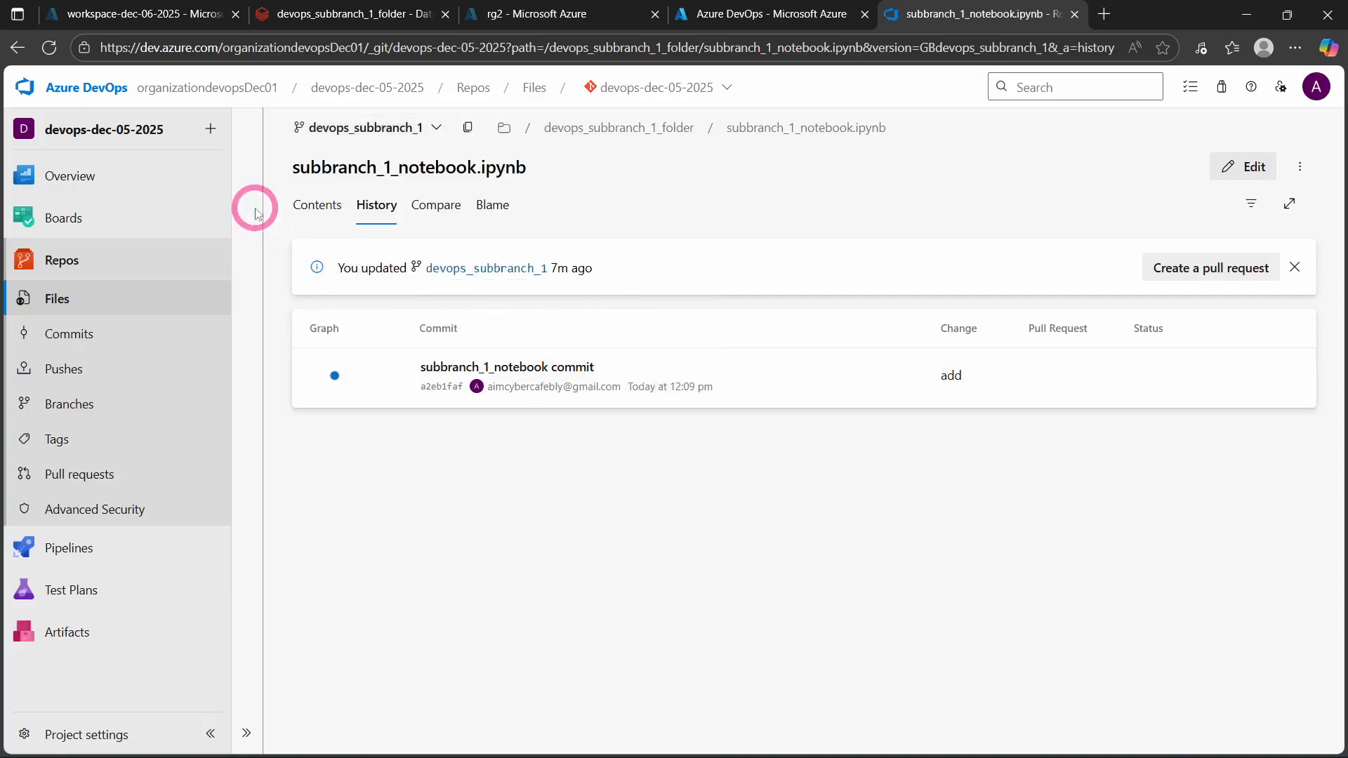
pyautogui.click(315, 205)
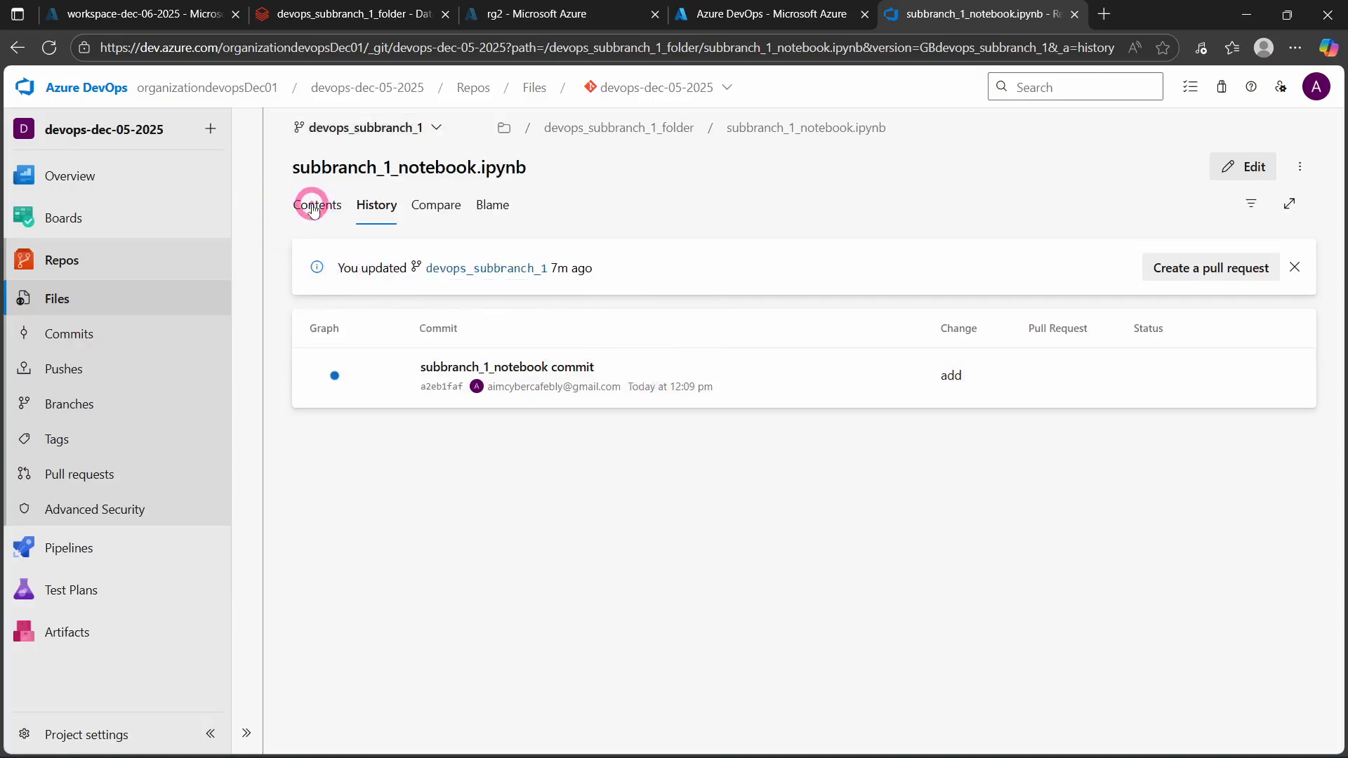
pyautogui.click(375, 205)
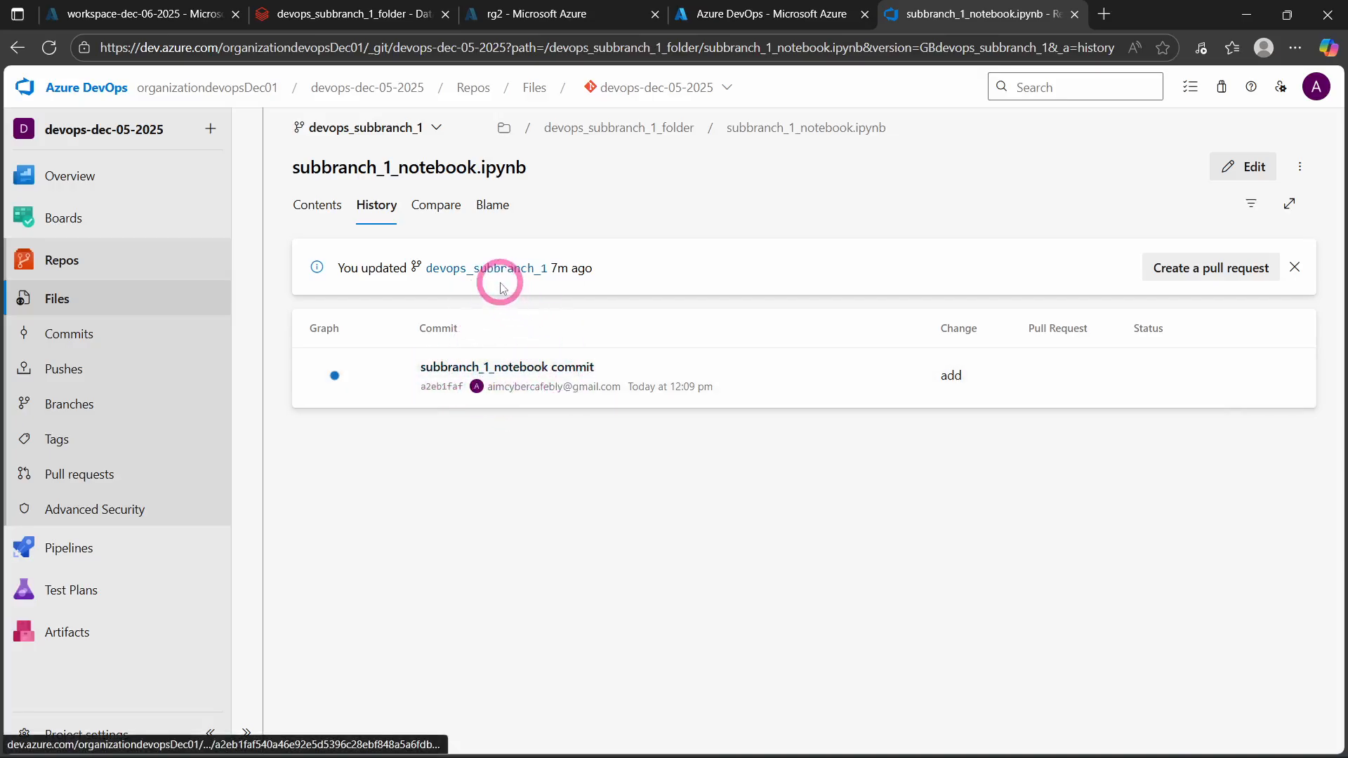
pyautogui.click(442, 209)
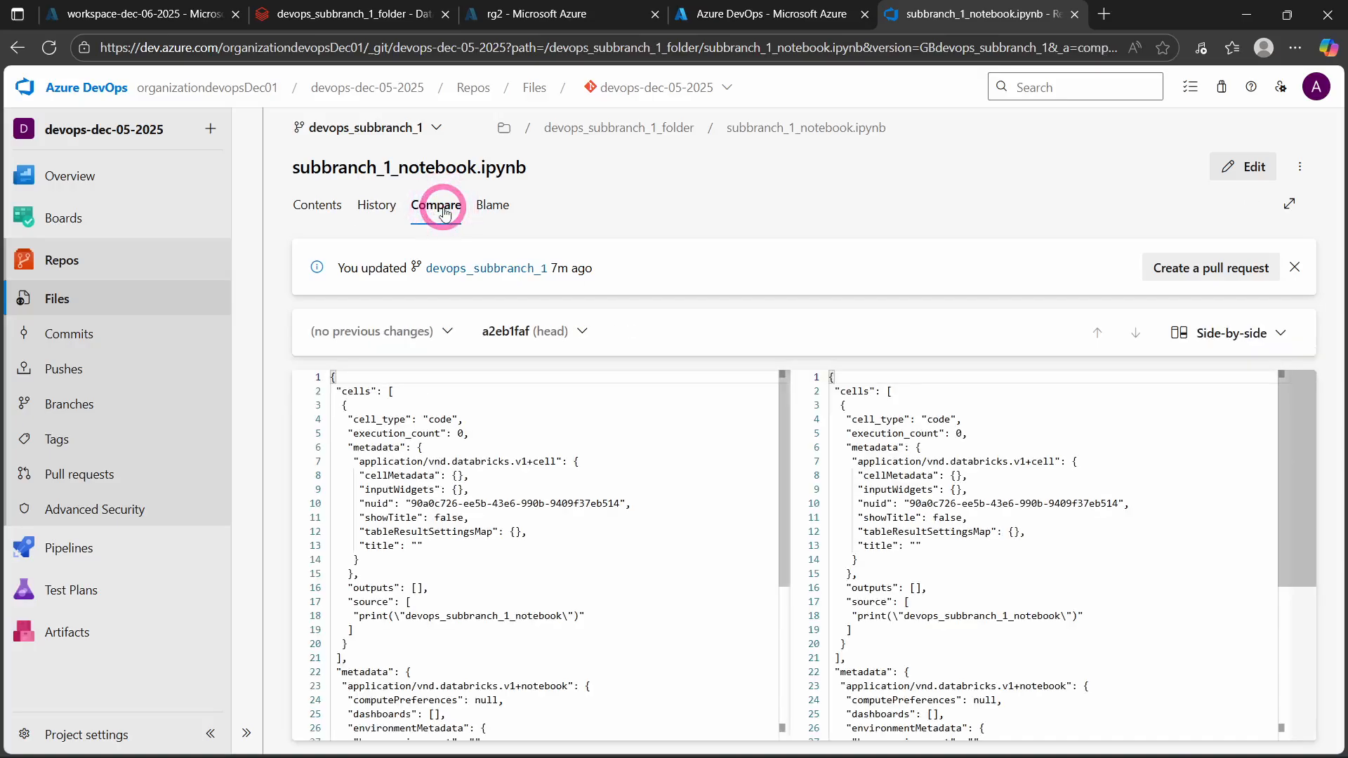
pyautogui.click(317, 205)
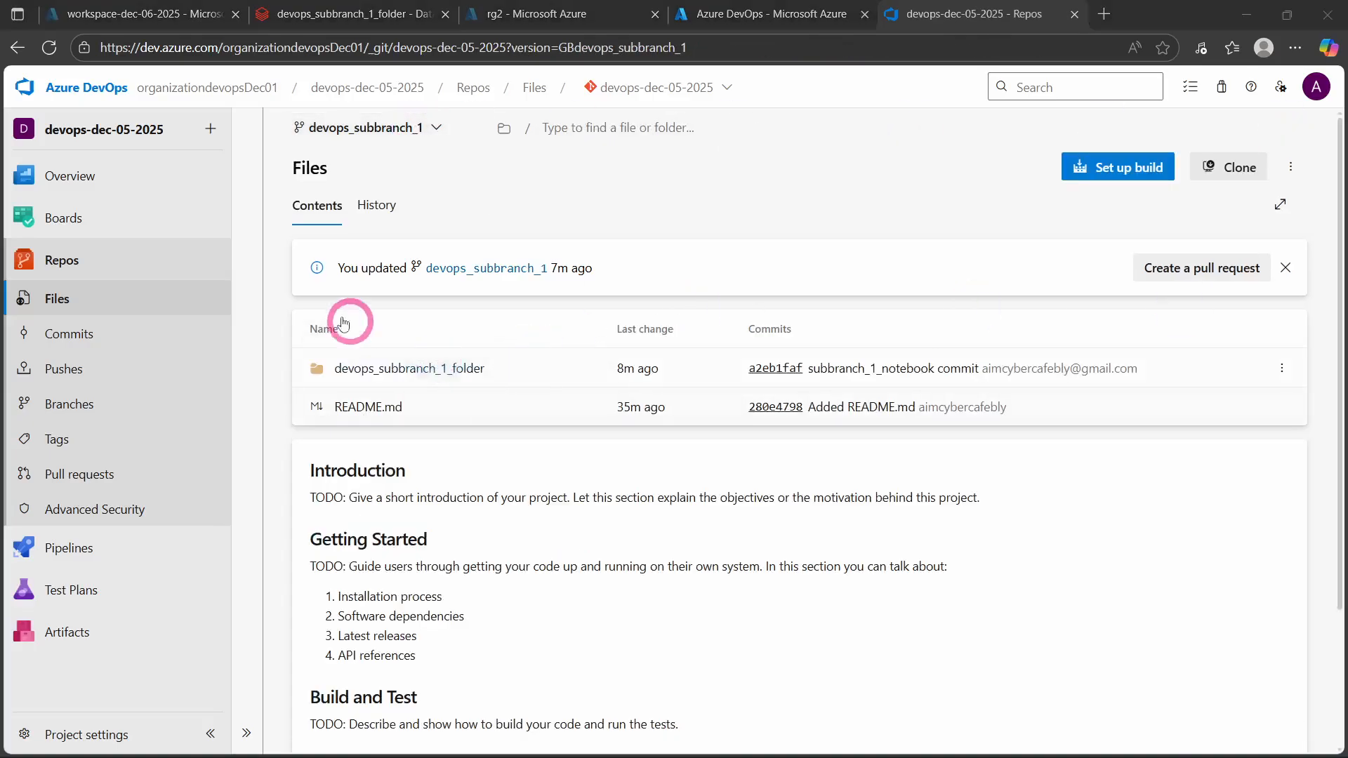
# Step: Examine the commit history of devops_subbranch_1_folder and of the repository root on devops_subbranch_1, ending on the root's contents
pyautogui.click(436, 371)
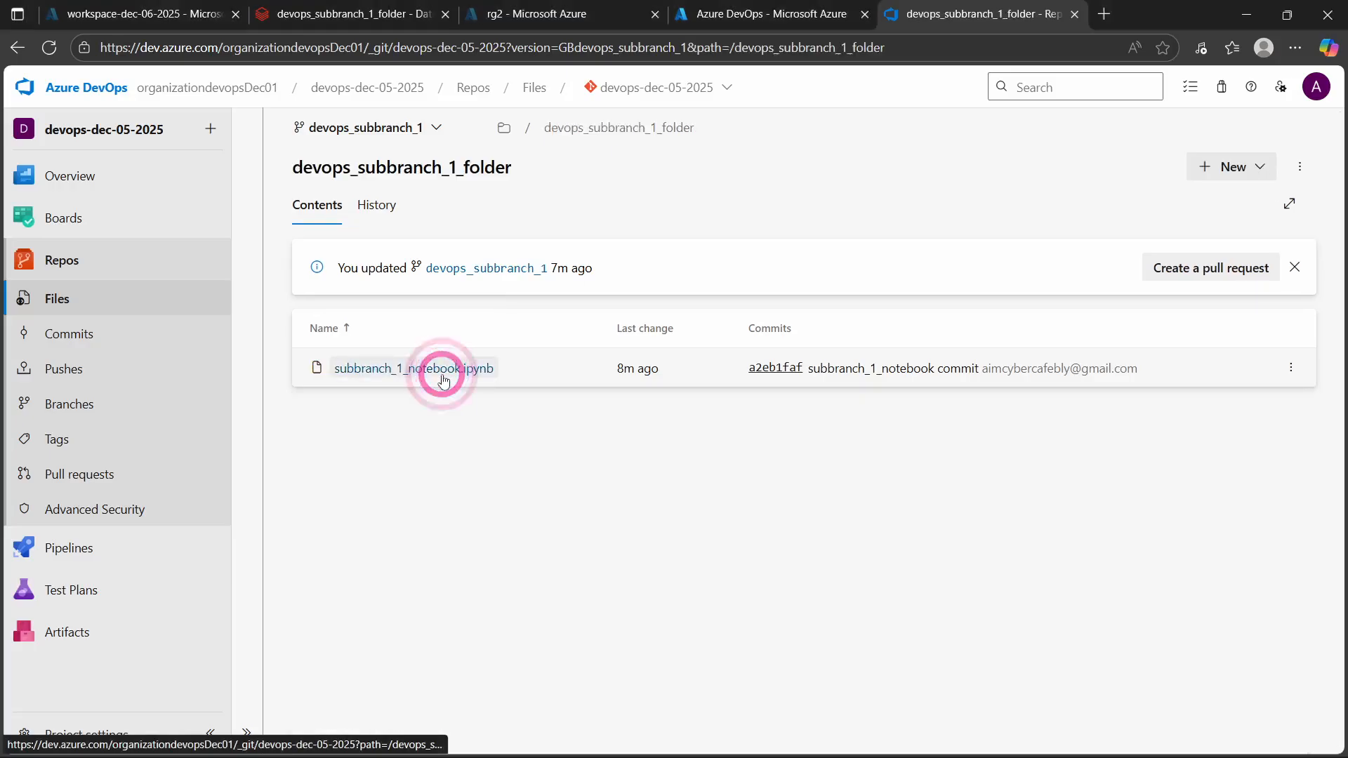
pyautogui.click(372, 208)
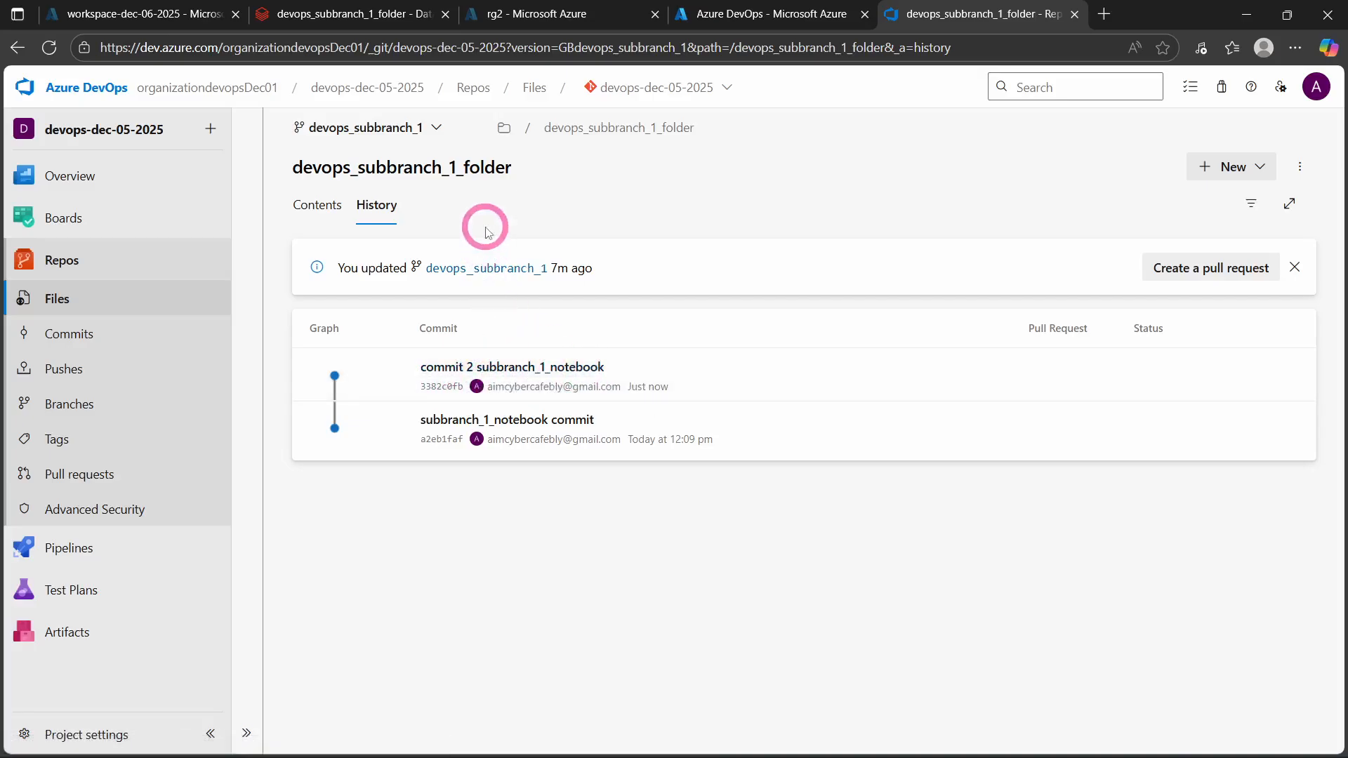
pyautogui.click(505, 128)
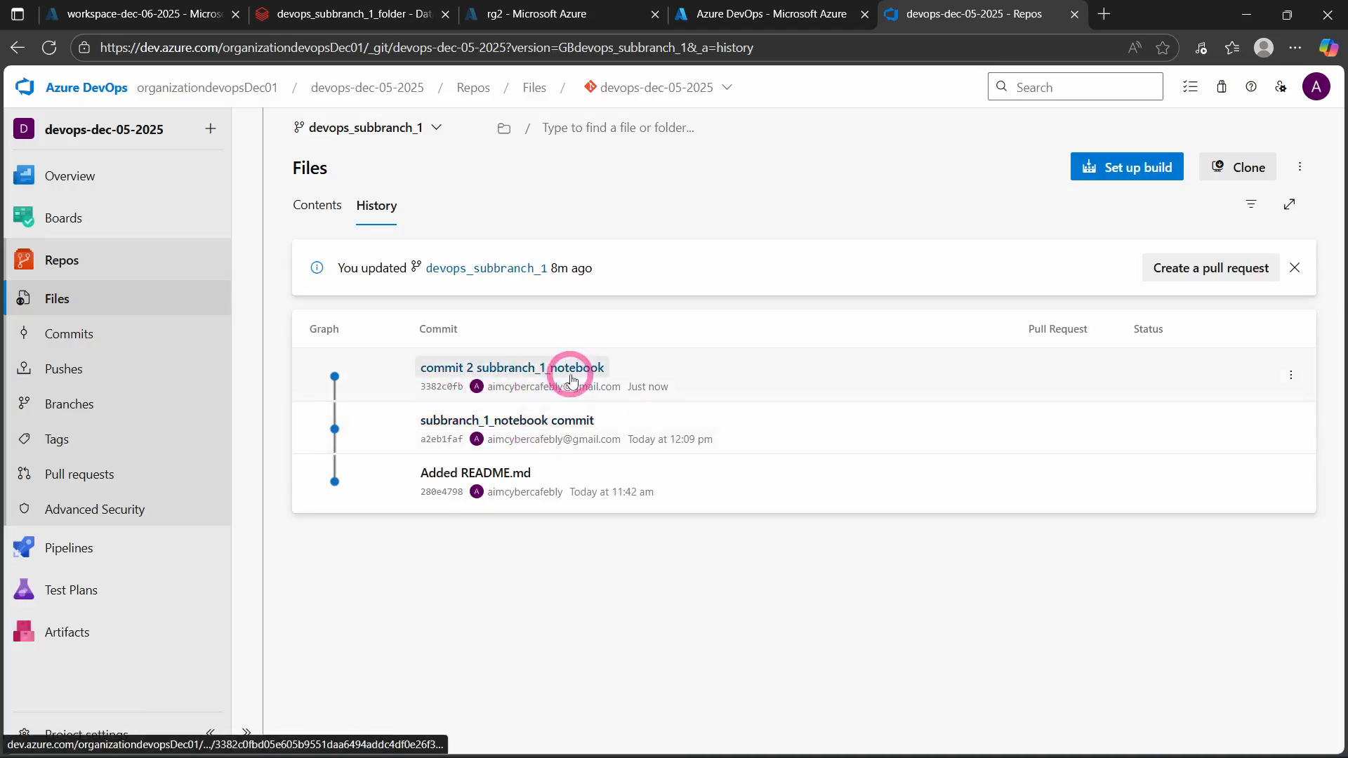
pyautogui.click(314, 205)
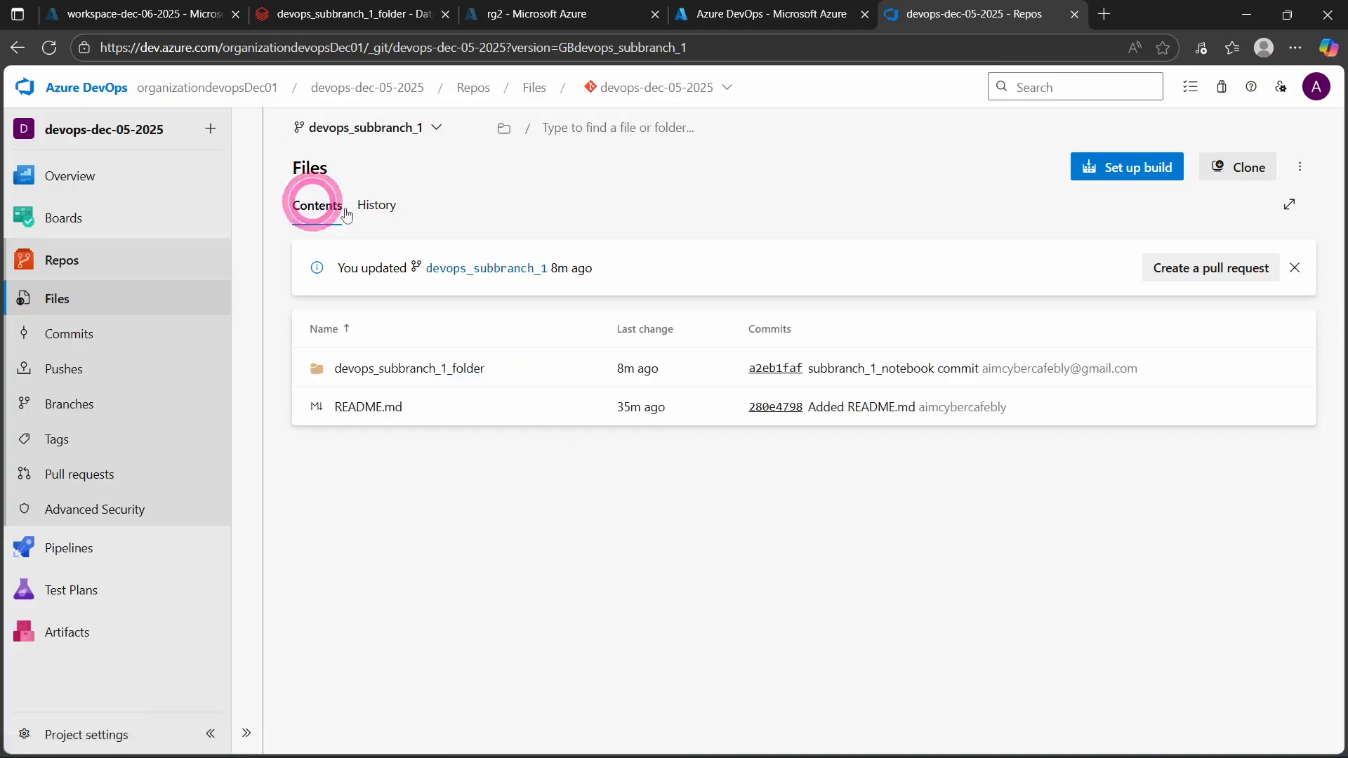
# Step: Reload the repository files, open noteboo_3.py in devops_subbranch_1_folder and inspect its first source comment line
pyautogui.click(389, 387)
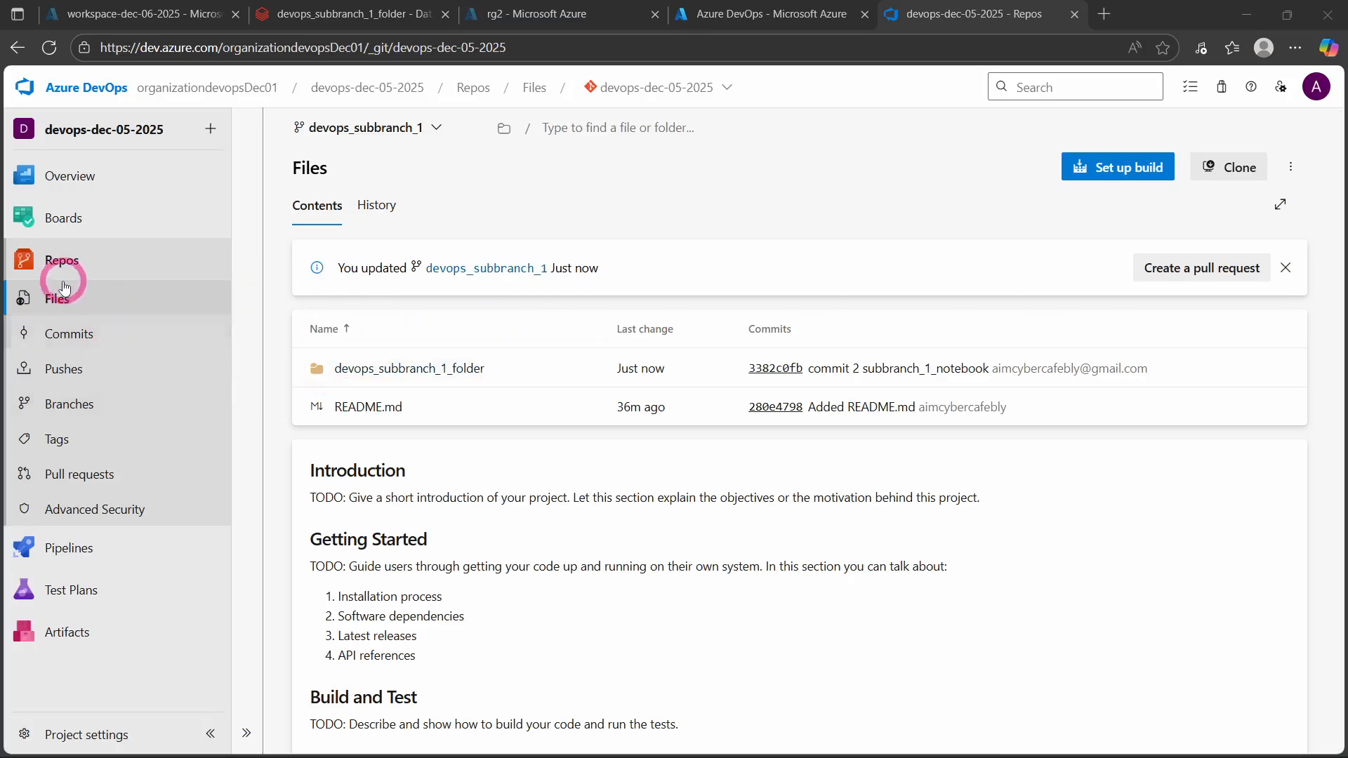
pyautogui.click(52, 309)
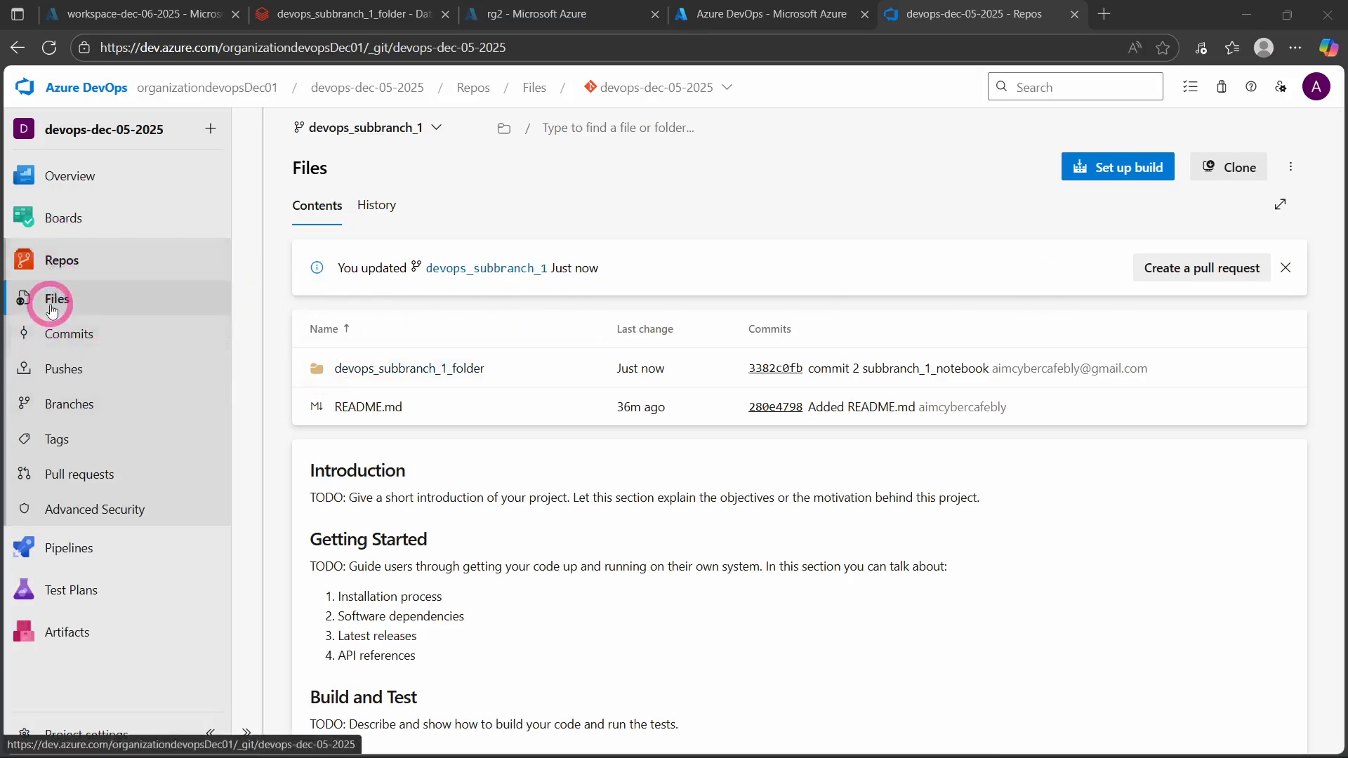
pyautogui.click(52, 309)
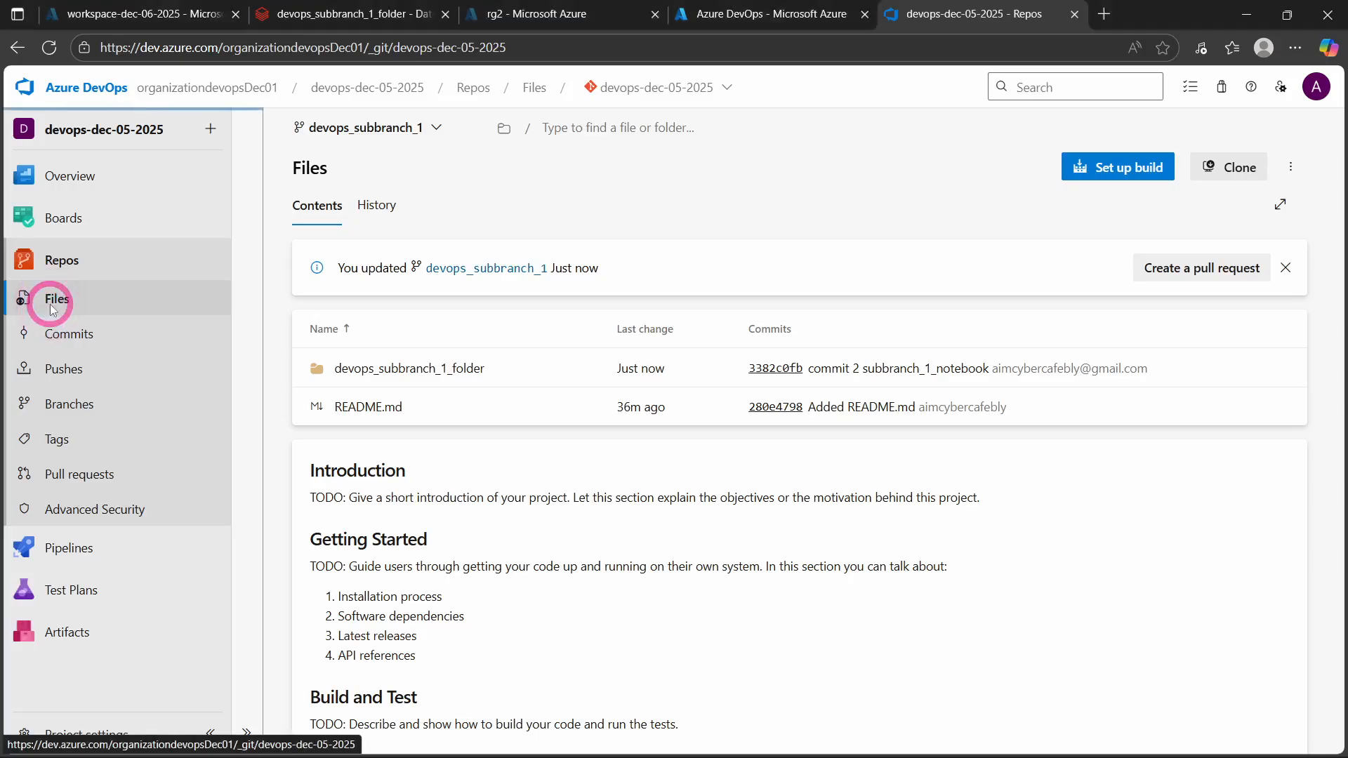
pyautogui.click(353, 372)
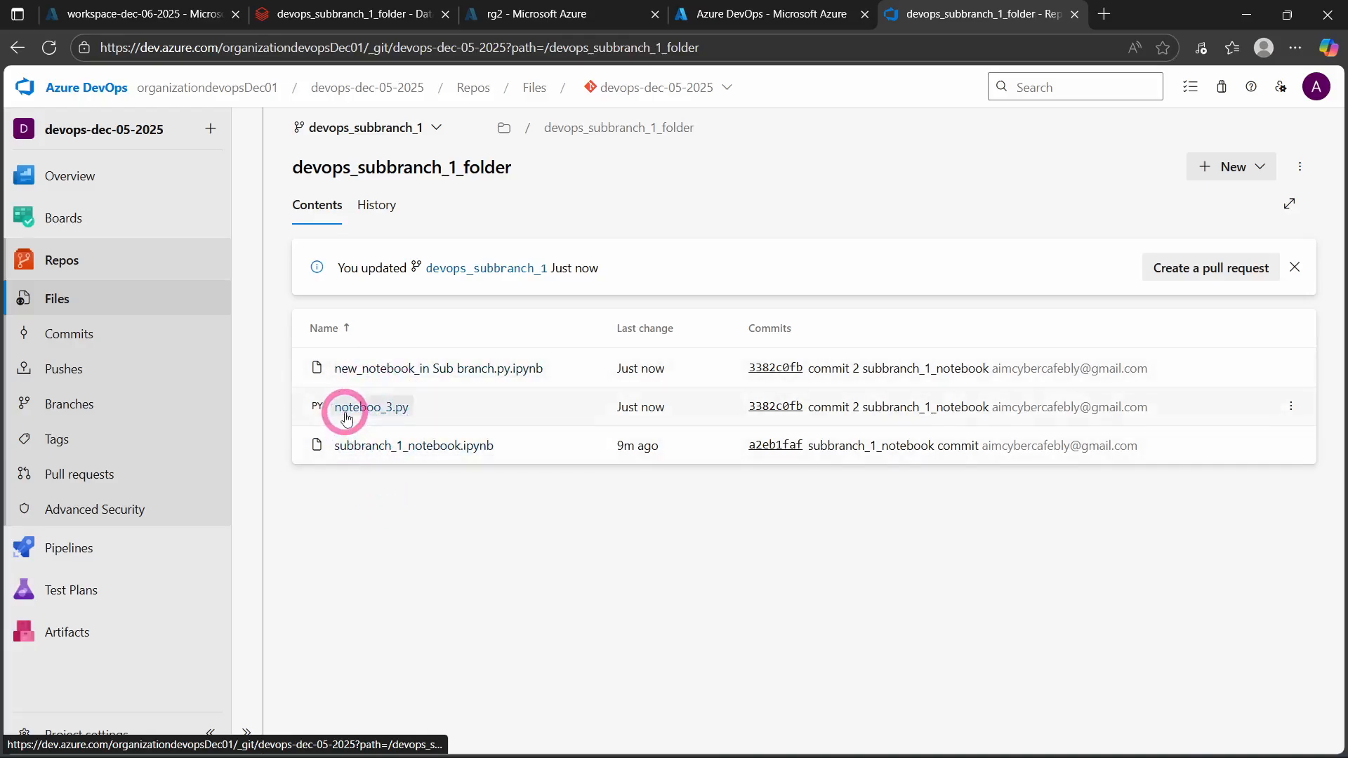
pyautogui.click(346, 414)
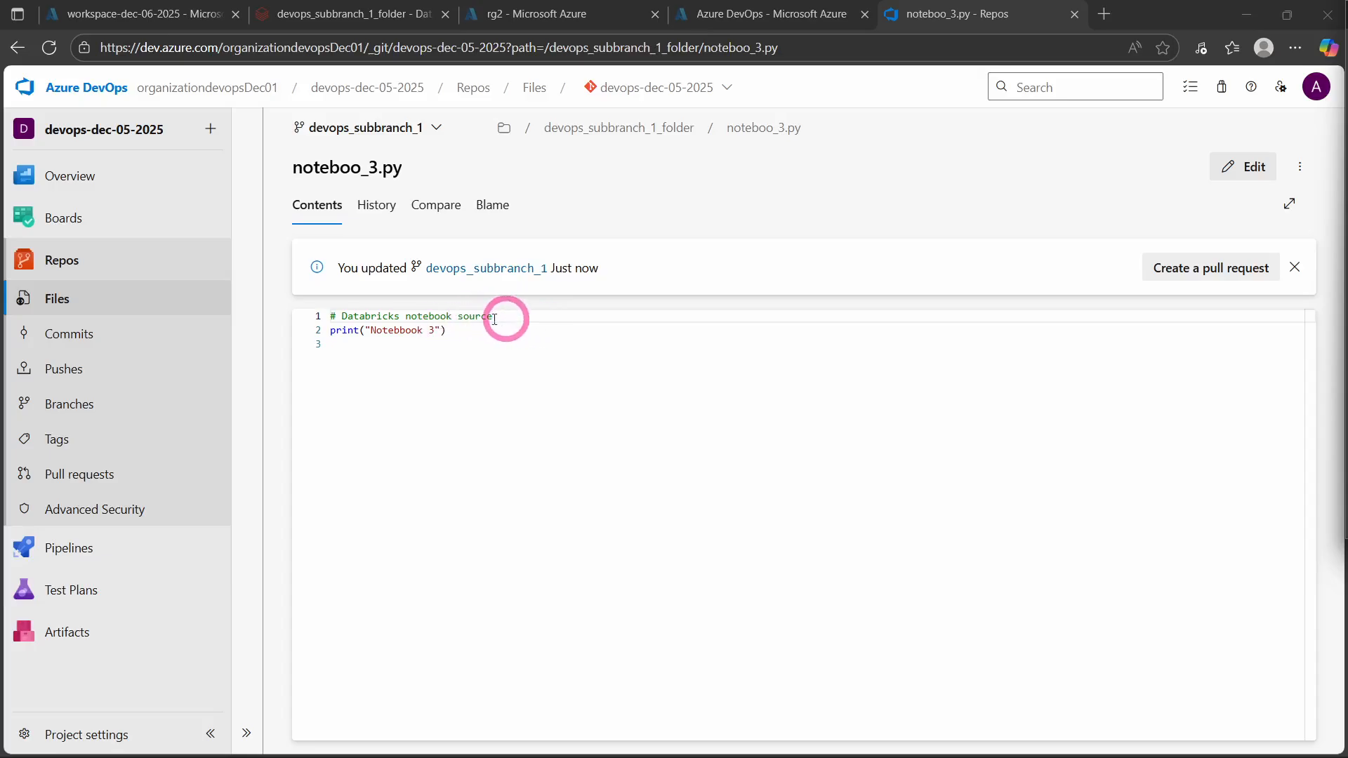
pyautogui.moveTo(495, 320); pyautogui.dragTo(322, 316)
pyautogui.click(461, 354)
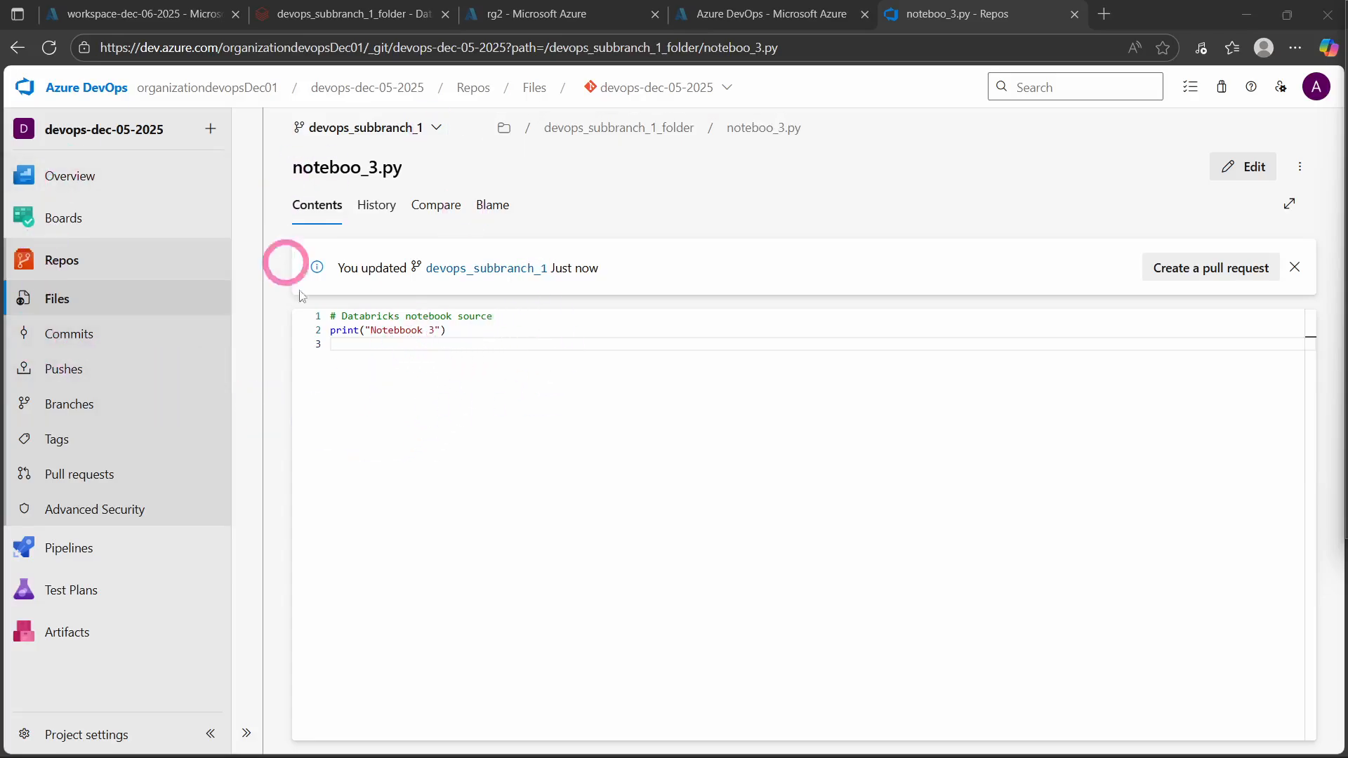
# Step: Return to Databricks, close the Git dialog, open the notebook noteboo_3 and rename it as "notebook_3"
pyautogui.click(352, 9)
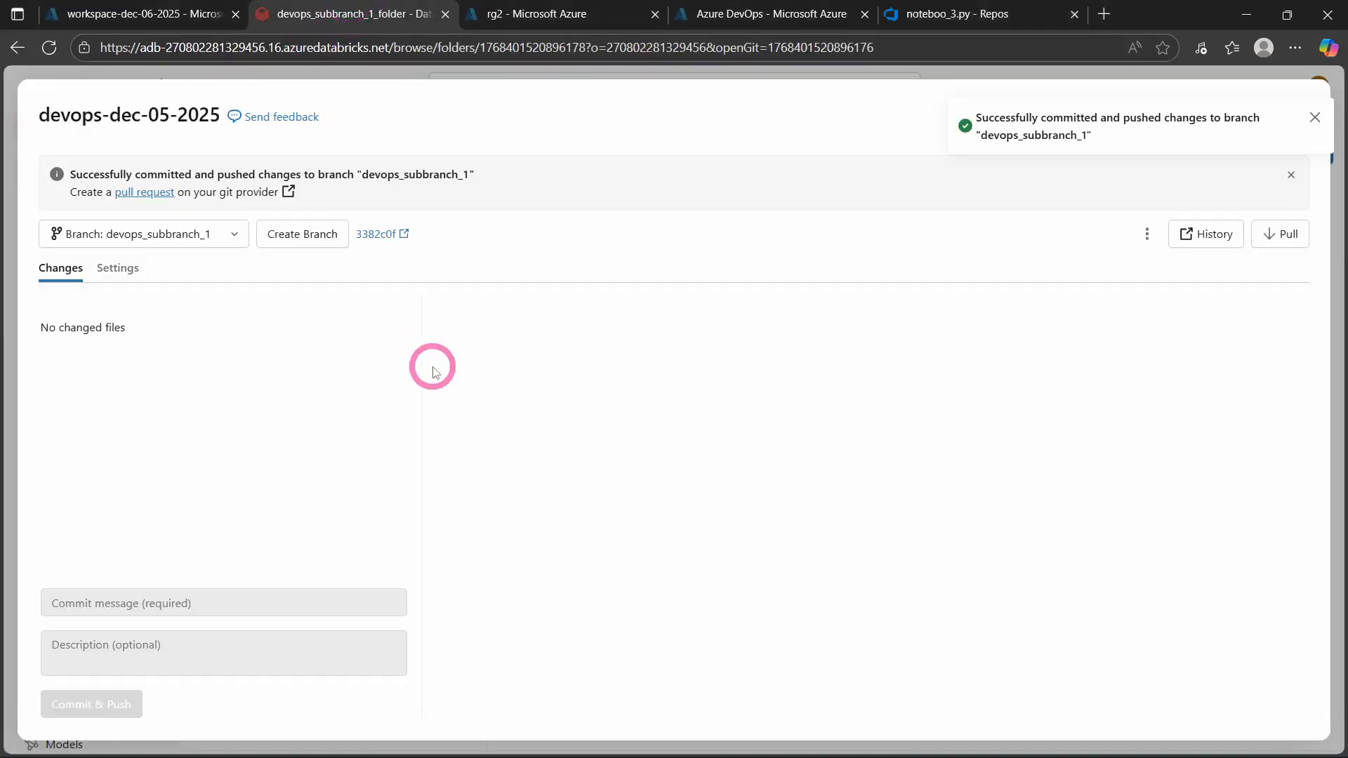
pyautogui.click(1314, 117)
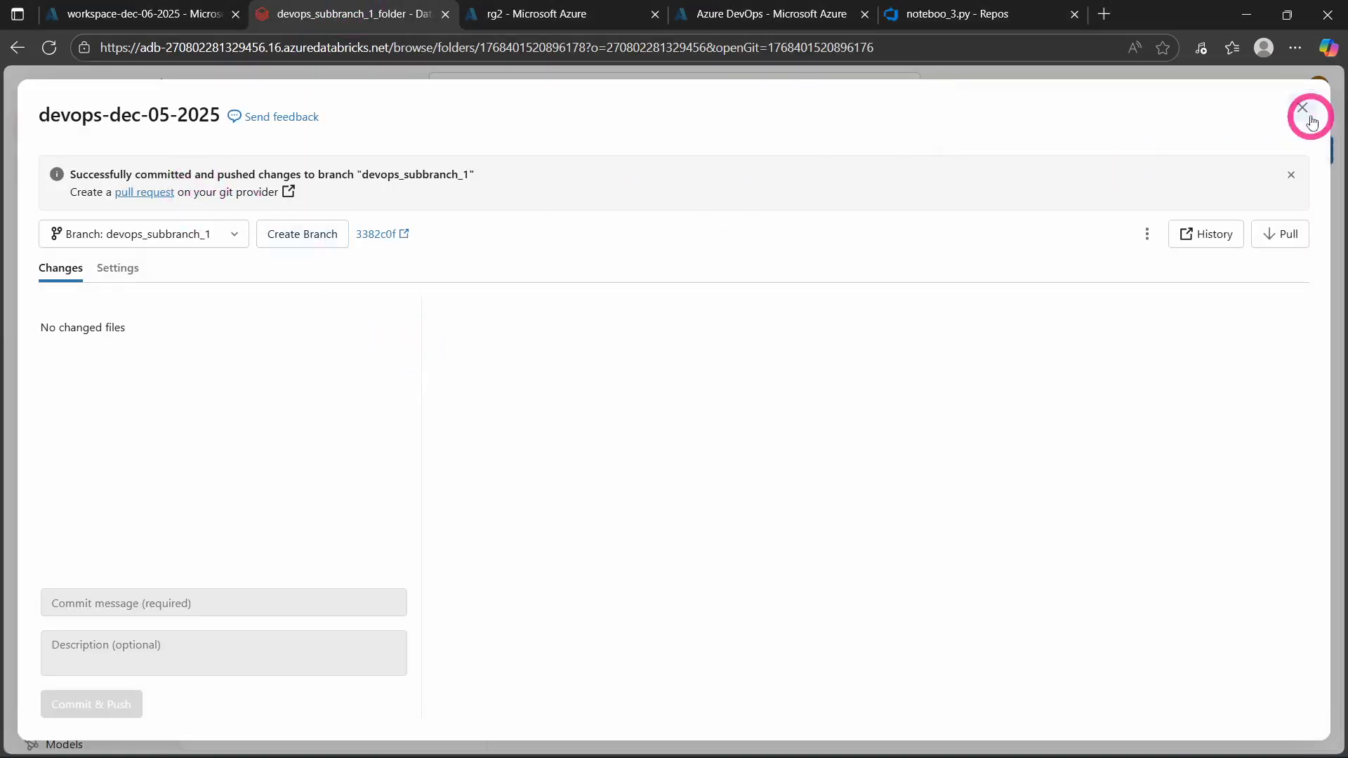
pyautogui.click(1302, 108)
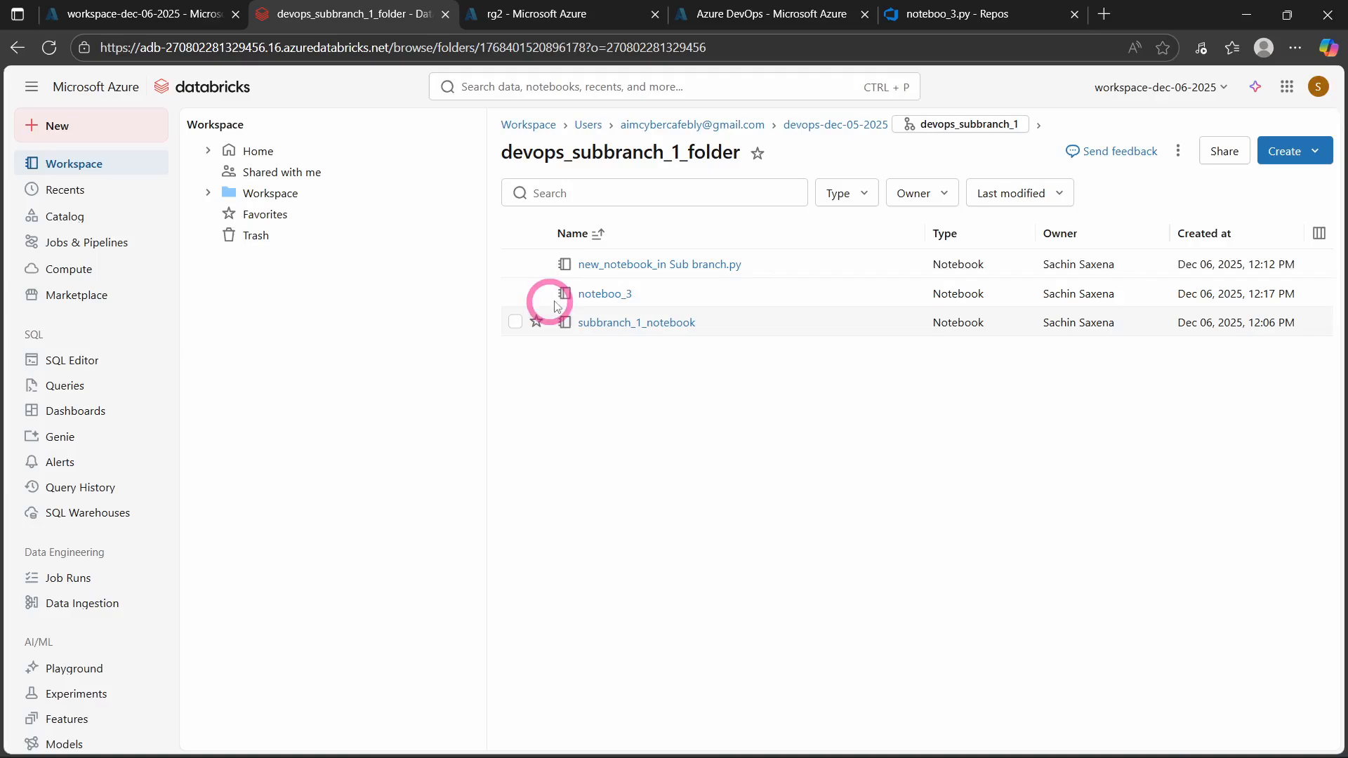
pyautogui.click(605, 293)
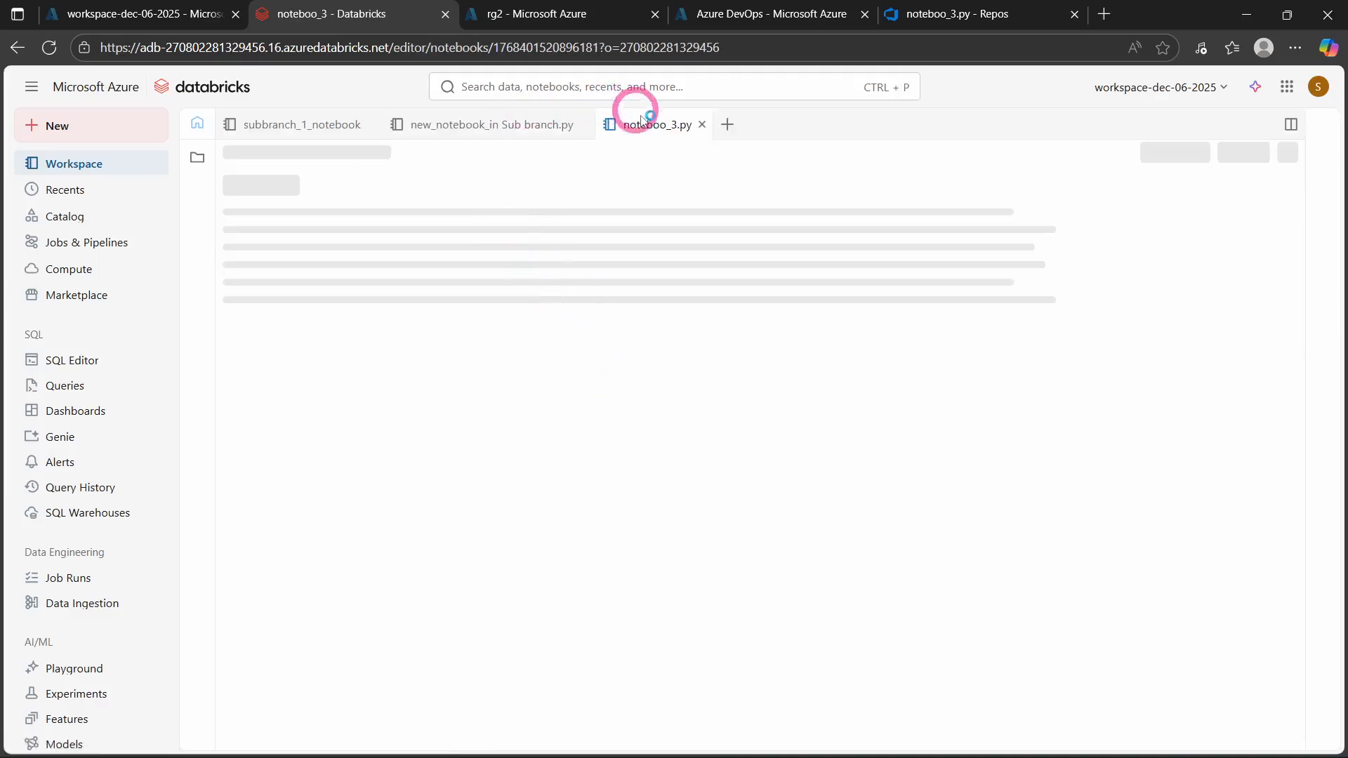
pyautogui.click(660, 125)
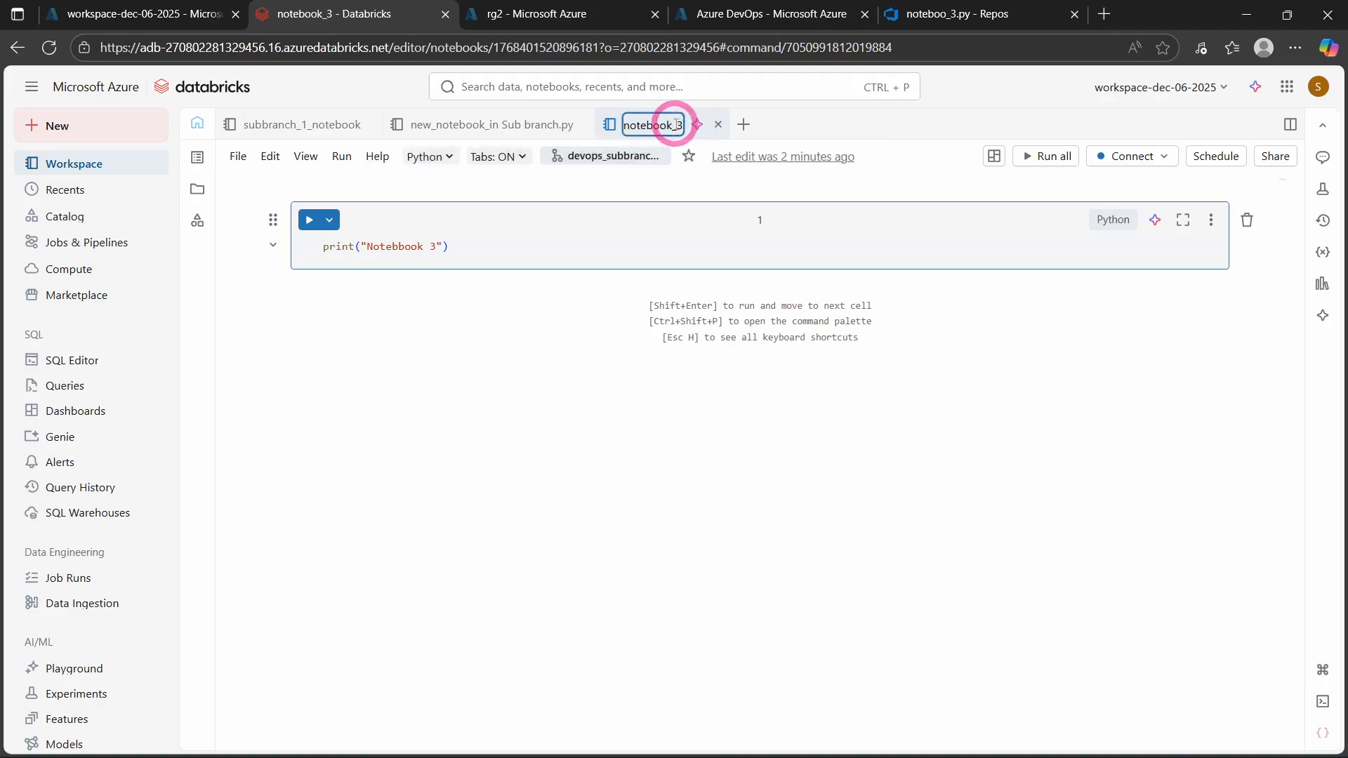
# Step: Add a second code cell below the first in notebook_3 containing print("subbranch_1_notebook 3")
pyautogui.click(389, 262)
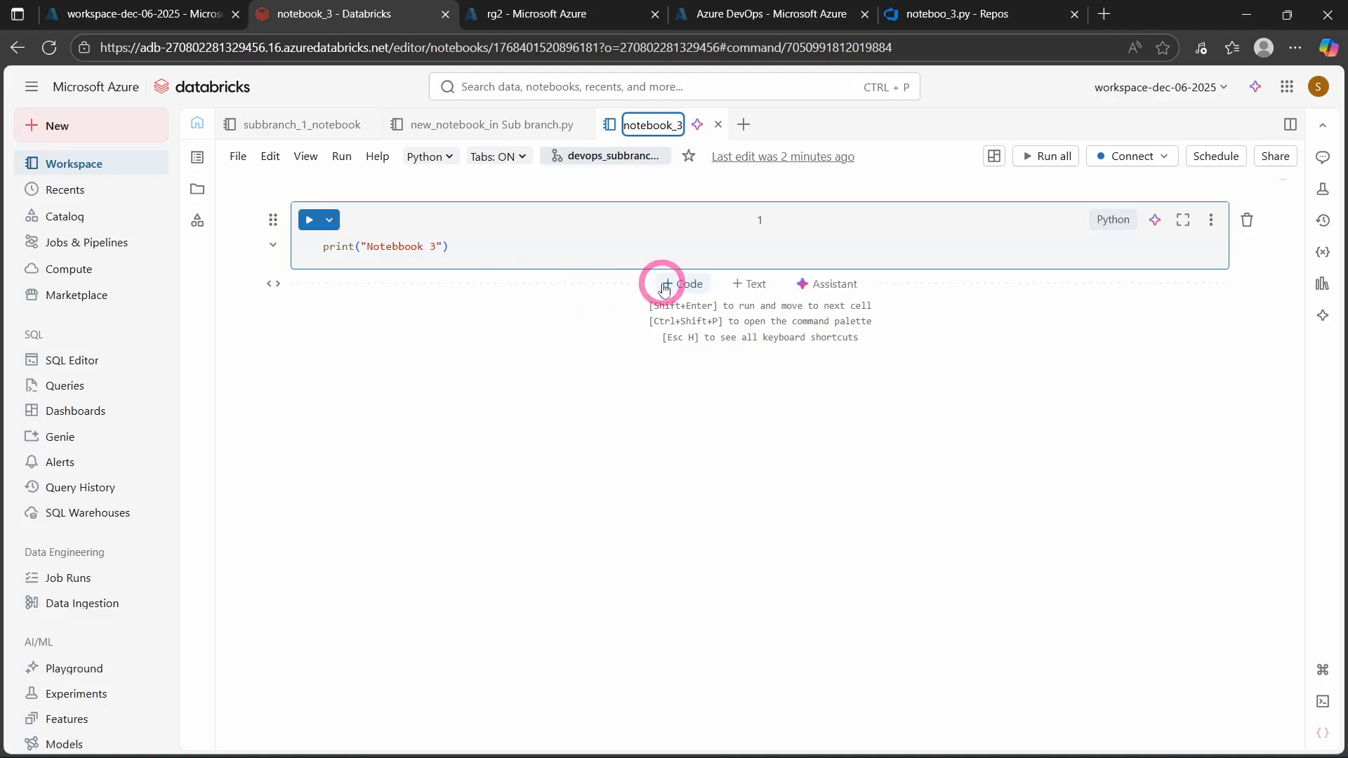
pyautogui.click(680, 286)
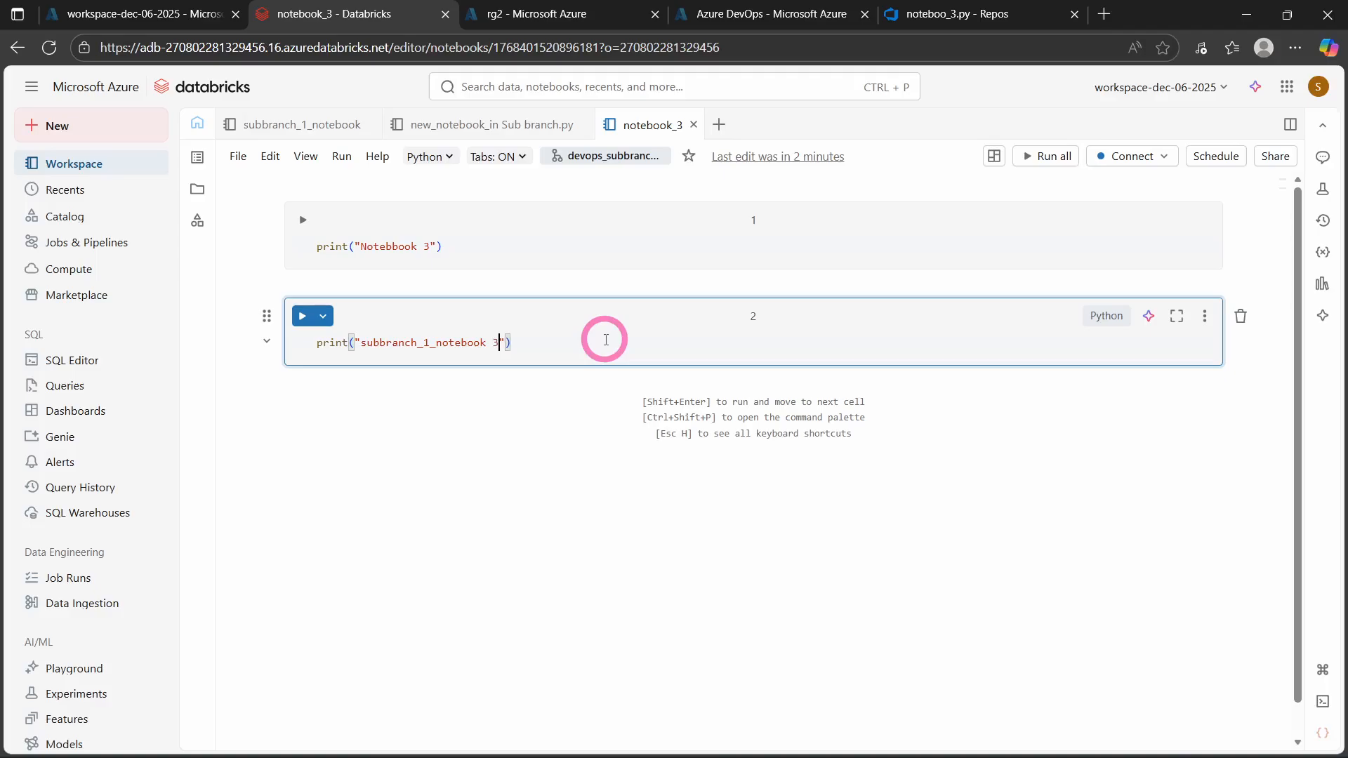
pyautogui.click(428, 494)
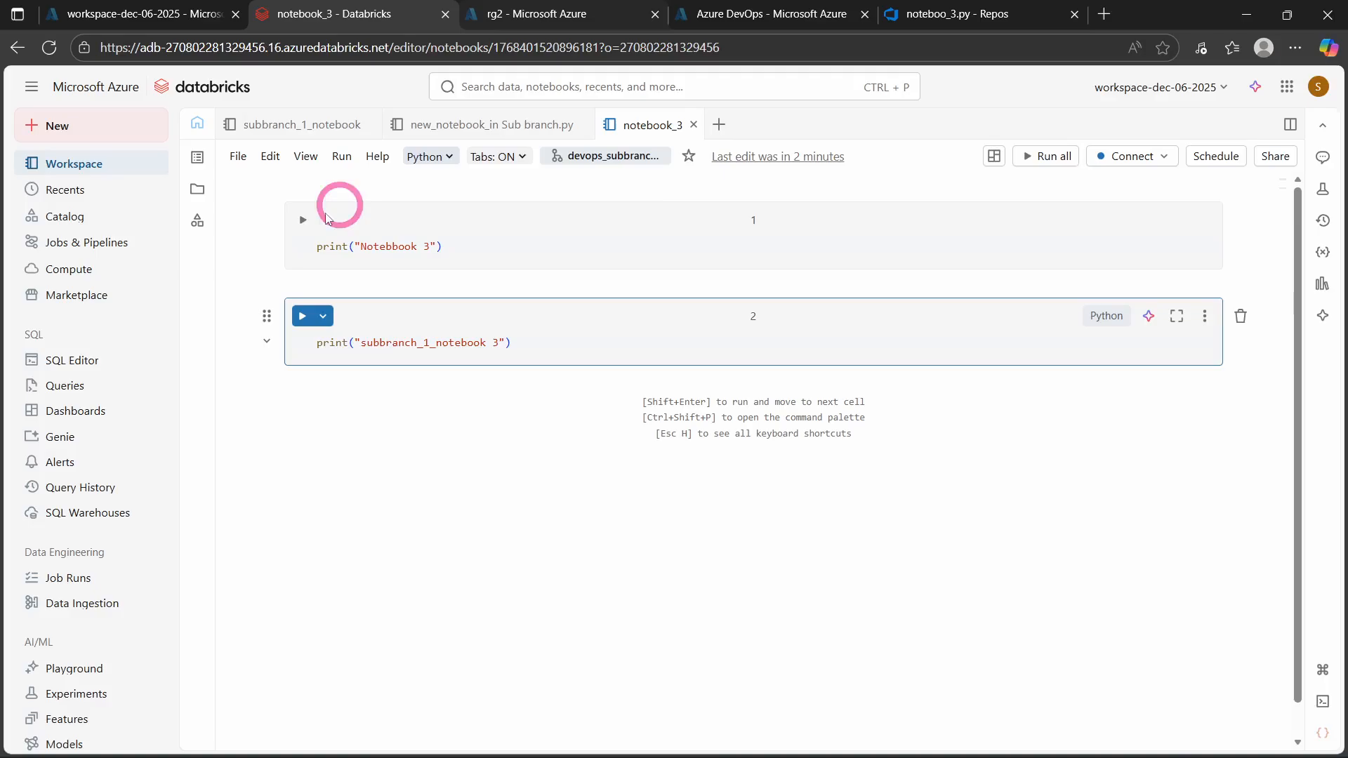
# Step: Return to devops_subbranch_1_folder in the workspace and compare its notebook name with the file in Azure DevOps
pyautogui.click(74, 166)
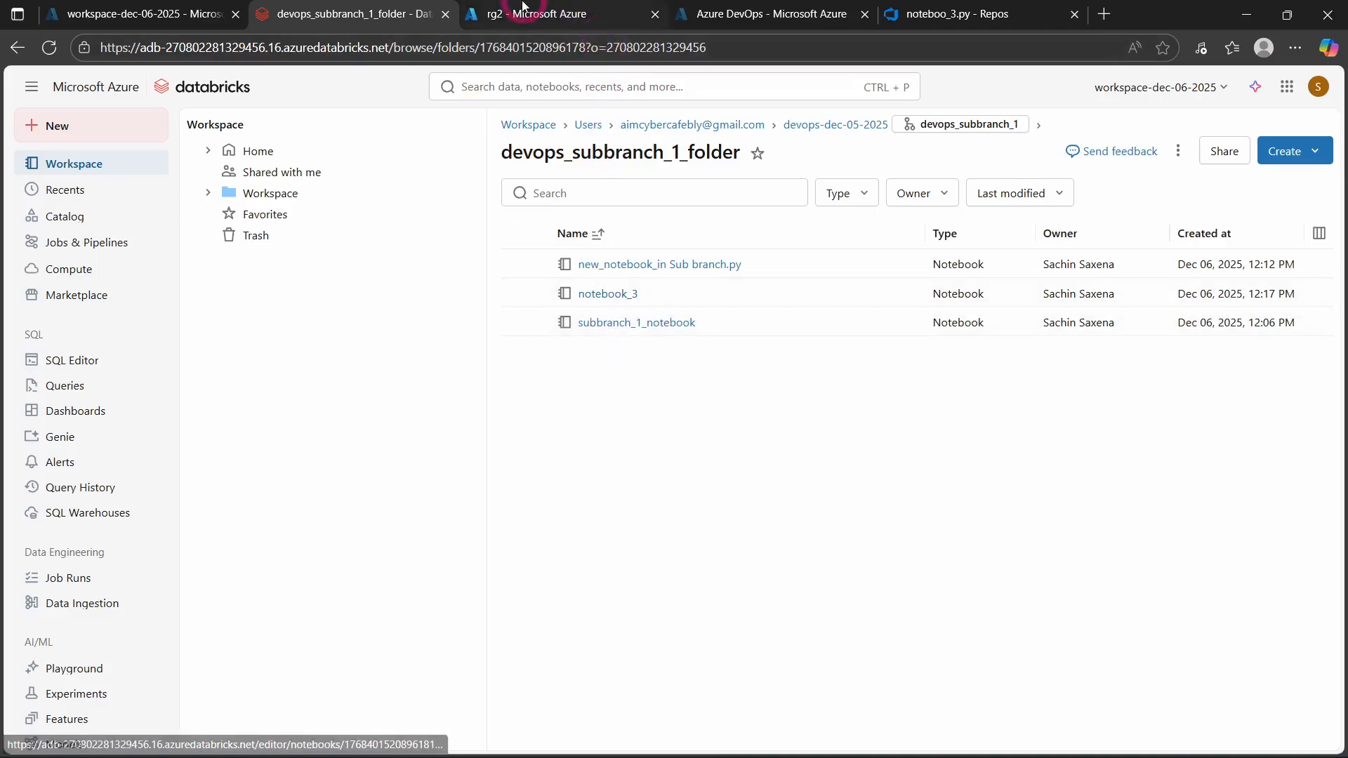
pyautogui.click(954, 6)
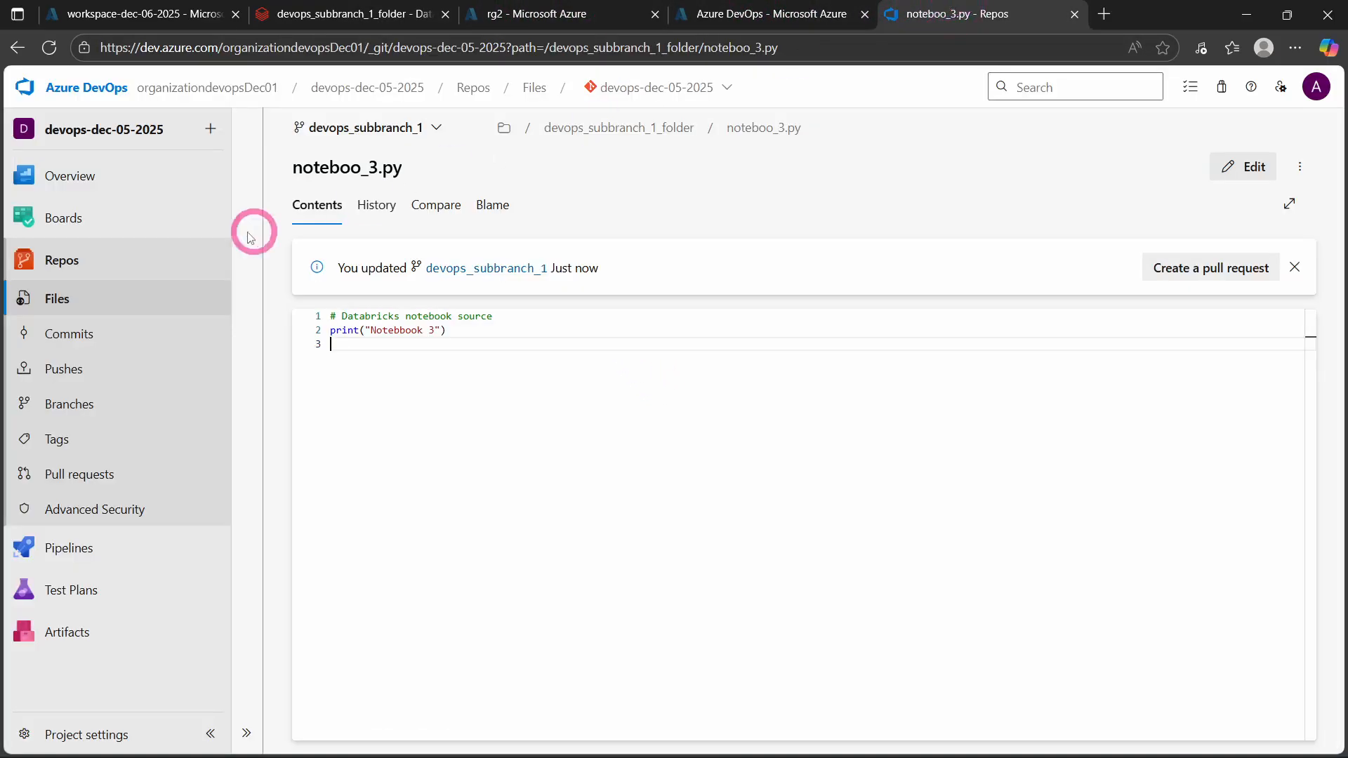
pyautogui.click(344, 13)
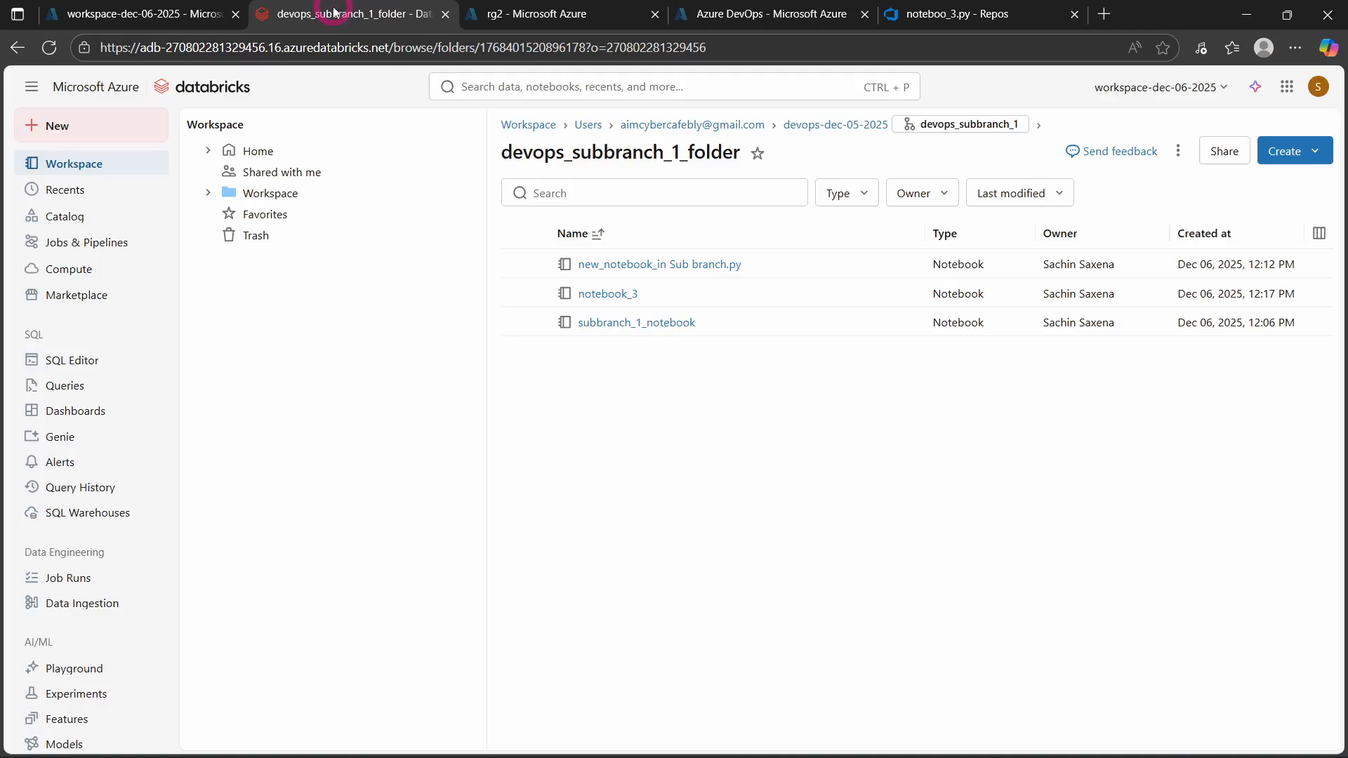
# Step: Commit and push only notebook_3.py to devops_subbranch_1 with the message "commit 4", excluding the deletion of noteboo_3.py
pyautogui.click(959, 125)
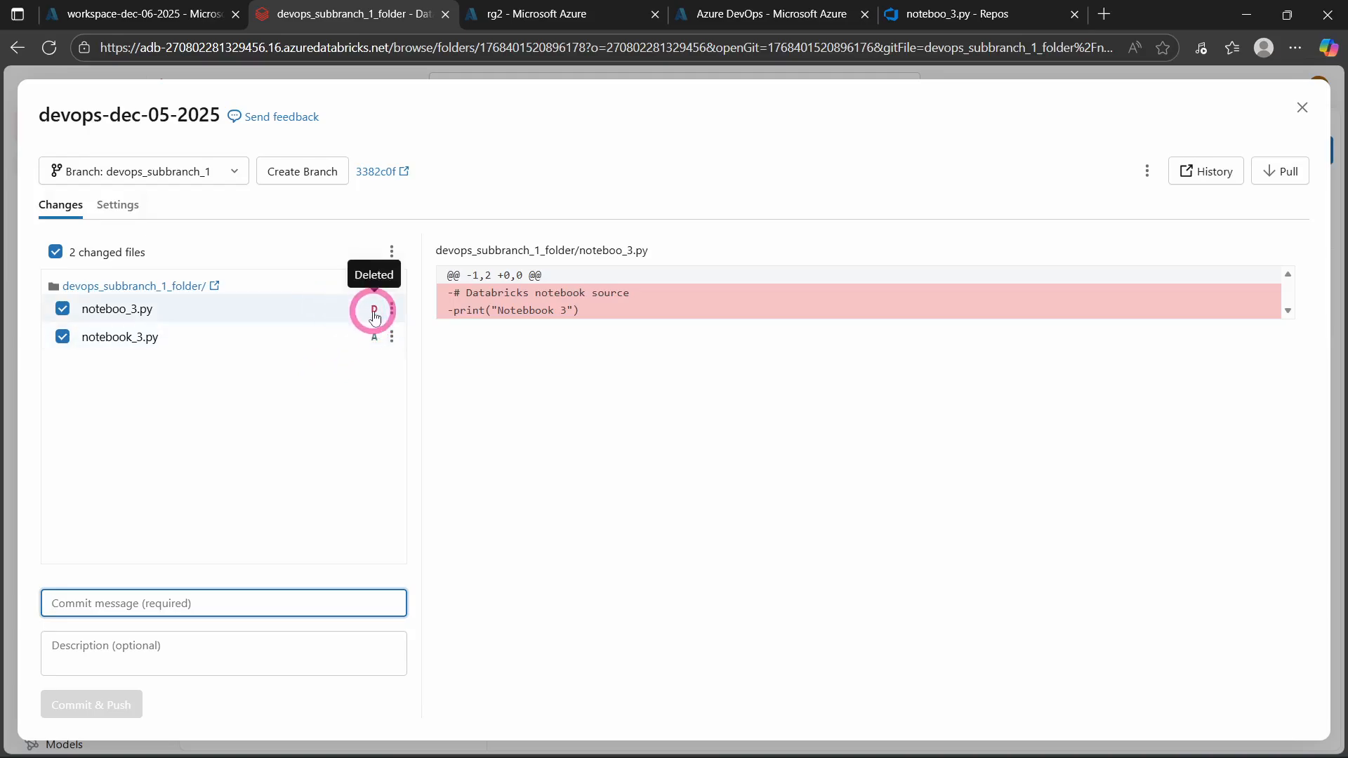
pyautogui.click(63, 338)
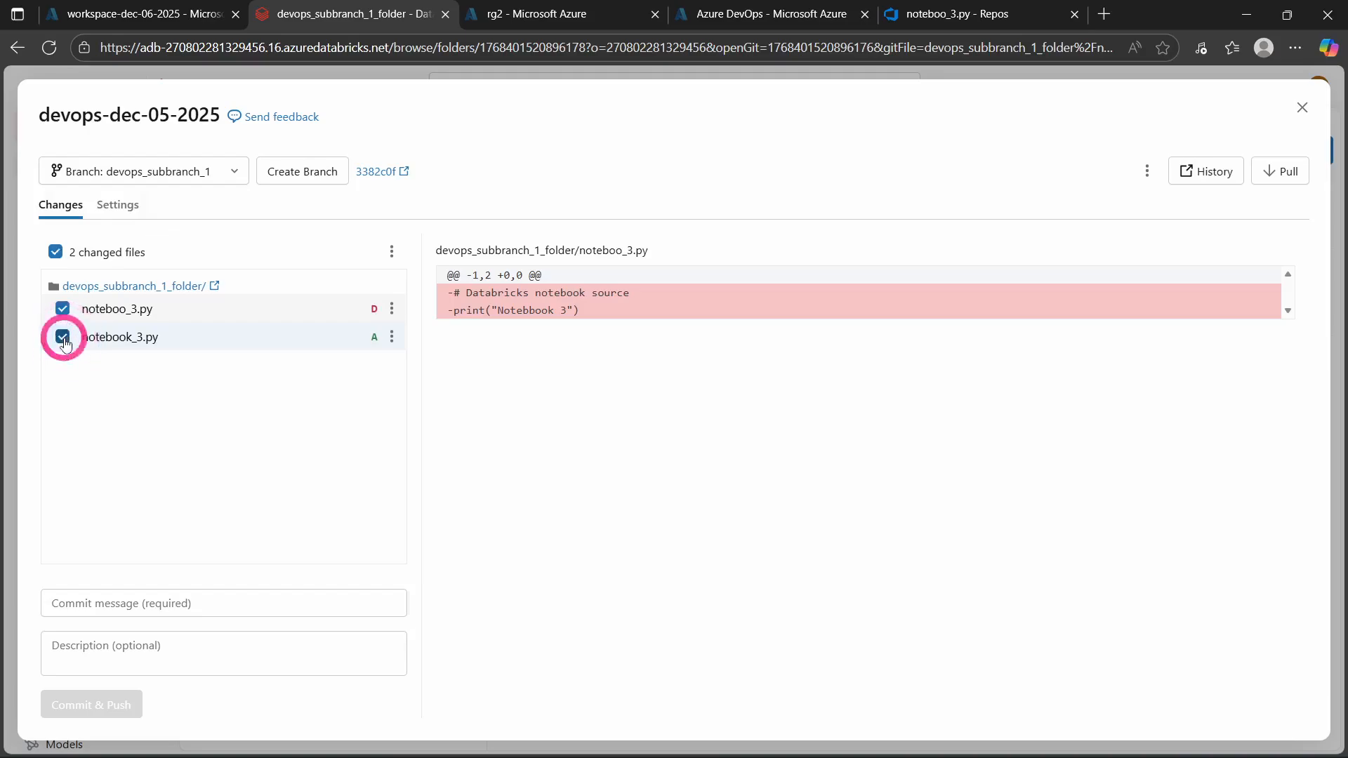
pyautogui.click(62, 309)
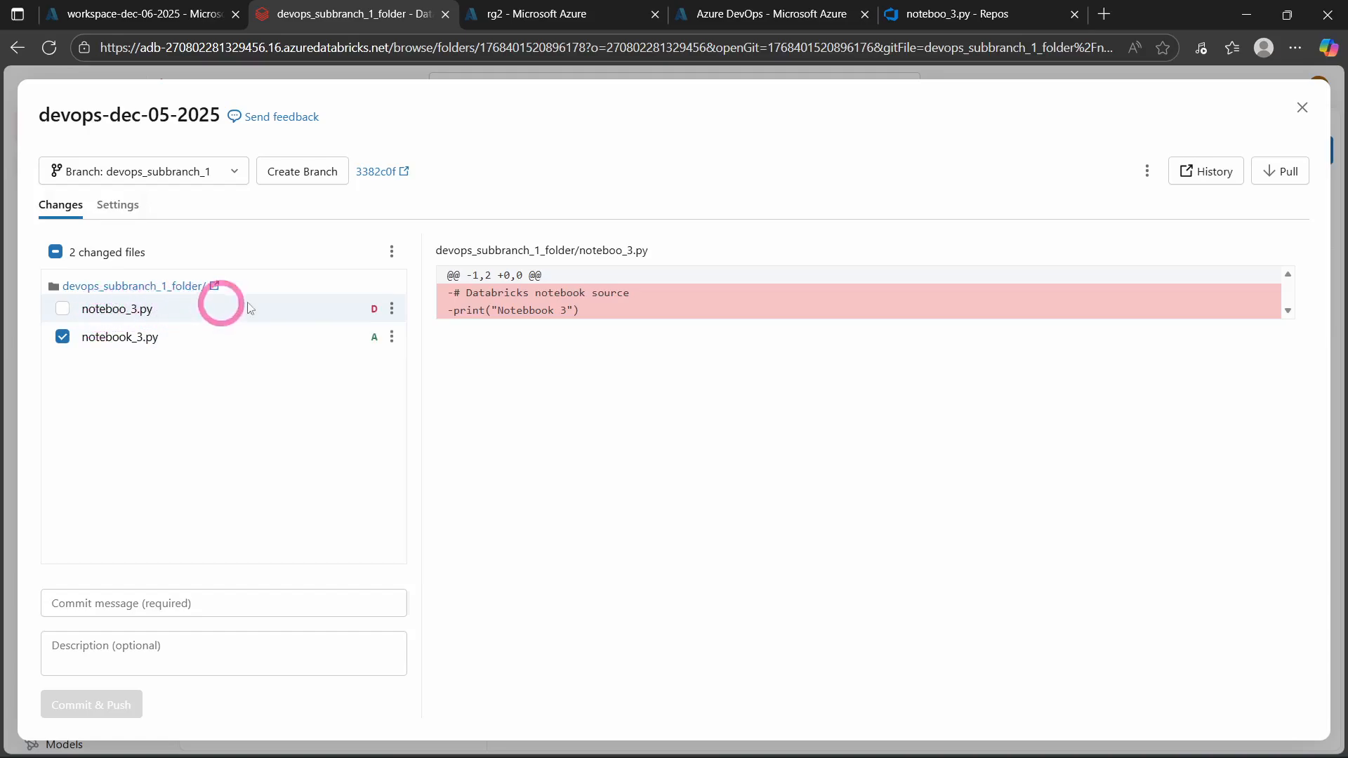
pyautogui.click(166, 603)
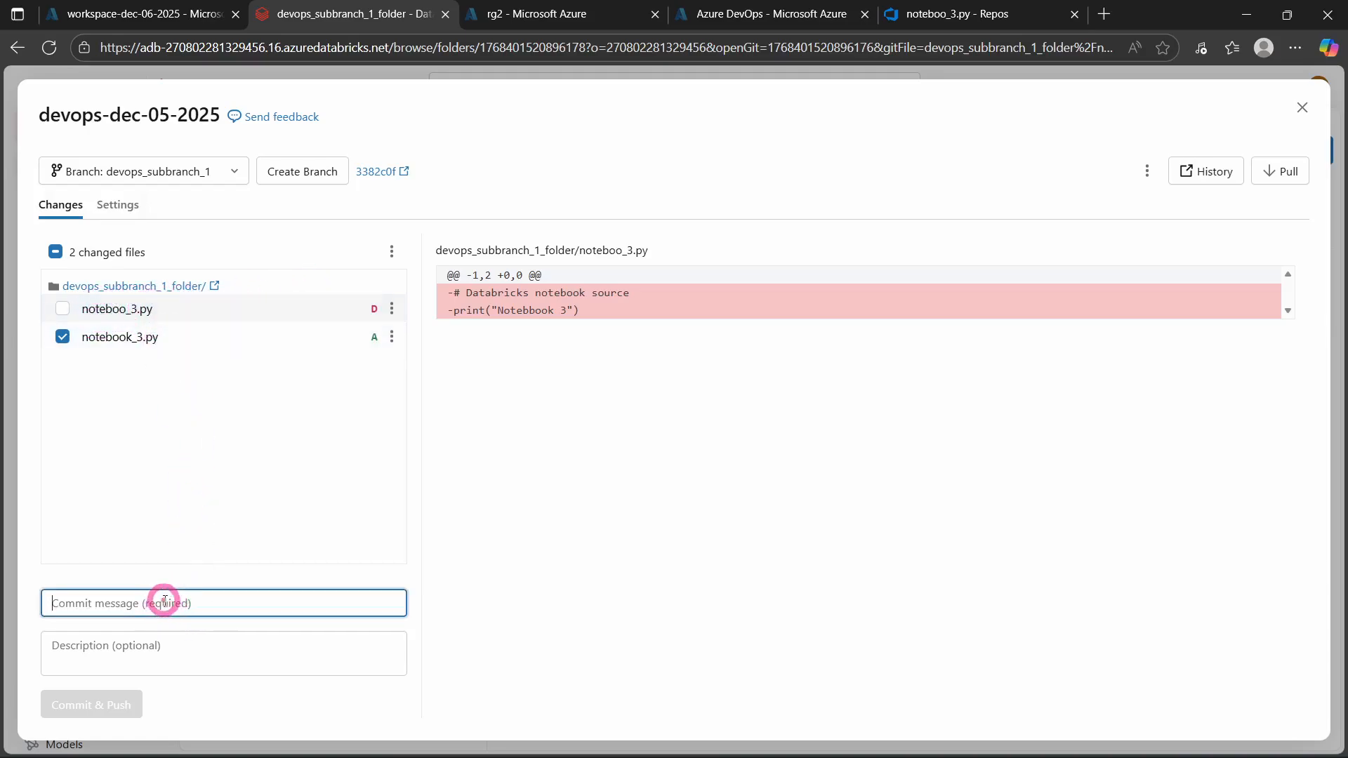
pyautogui.write('commit 4')
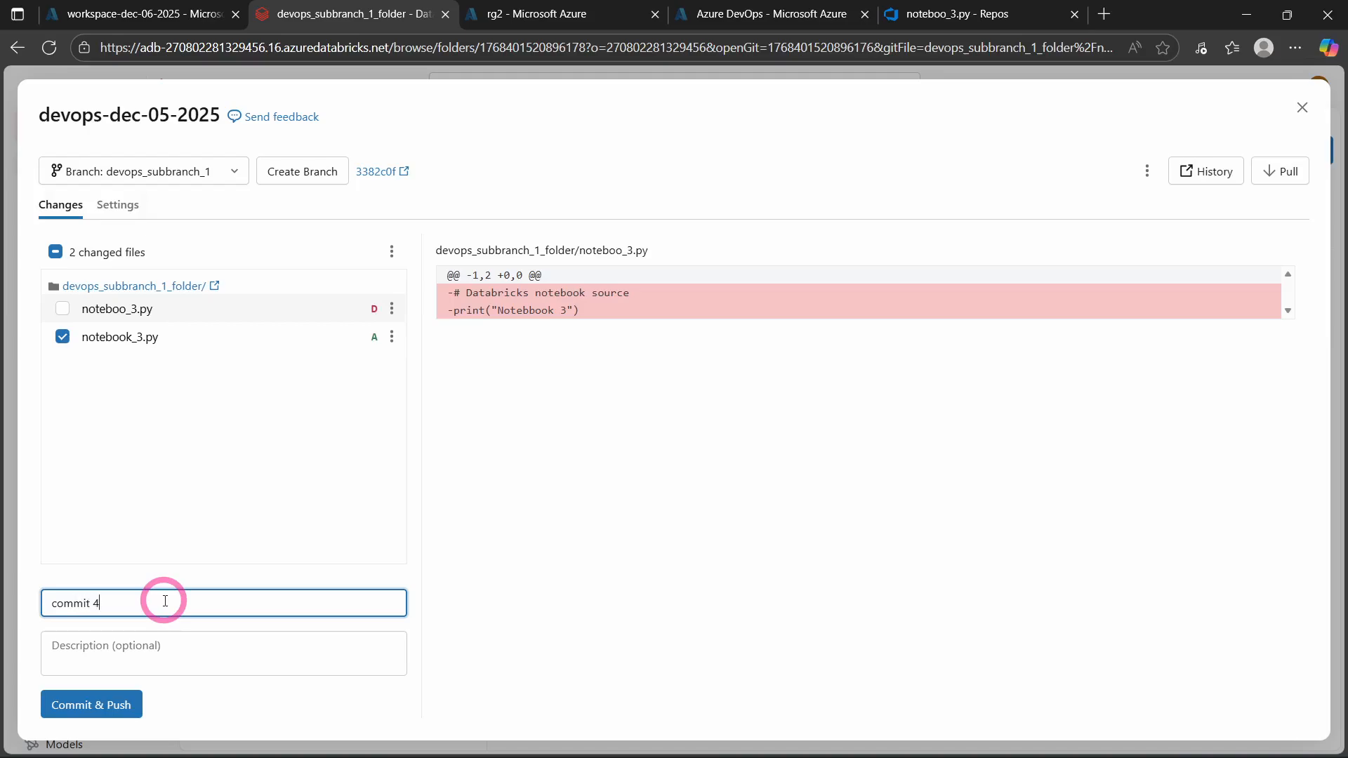
pyautogui.click(94, 704)
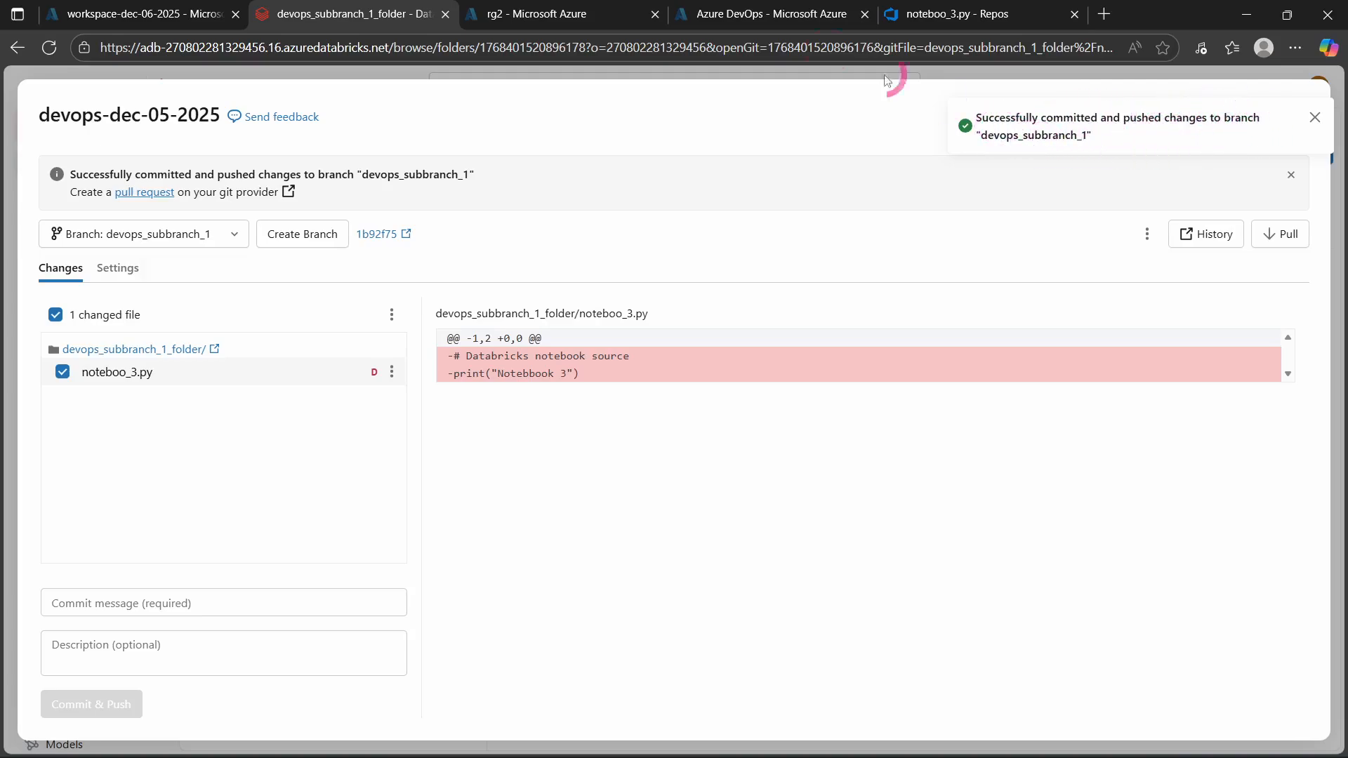
# Step: Switch to Azure DevOps, open devops_subbranch_1_folder on devops_subbranch_1 and read the code in notebook_3.py
pyautogui.click(927, 15)
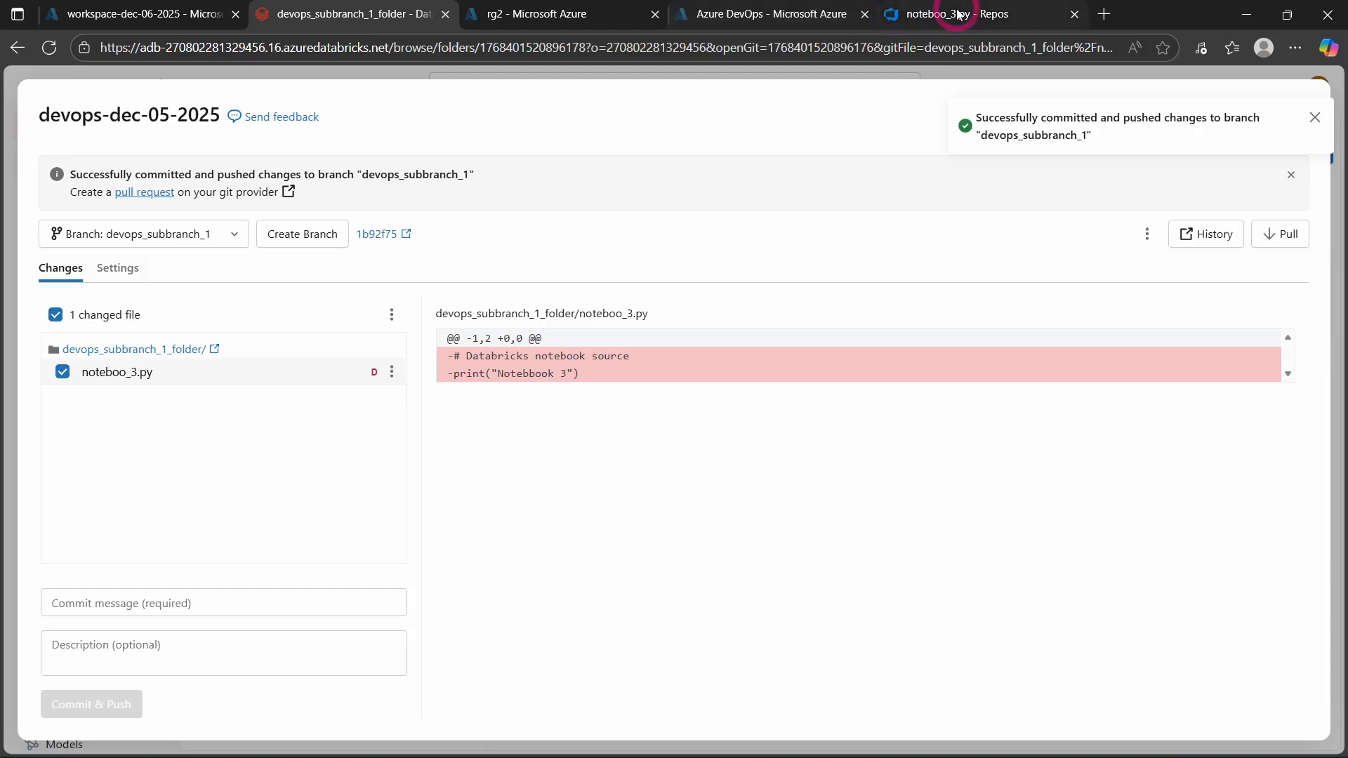
pyautogui.click(70, 266)
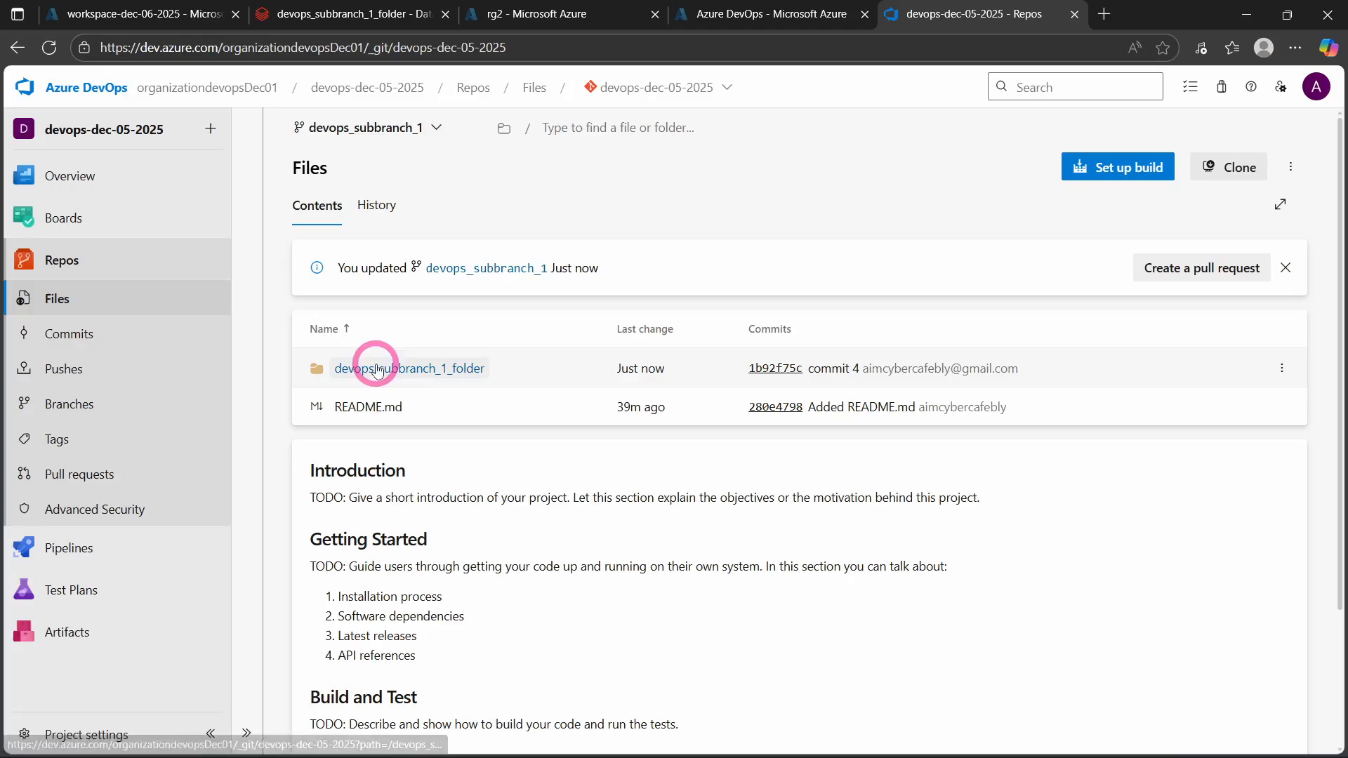
pyautogui.click(334, 366)
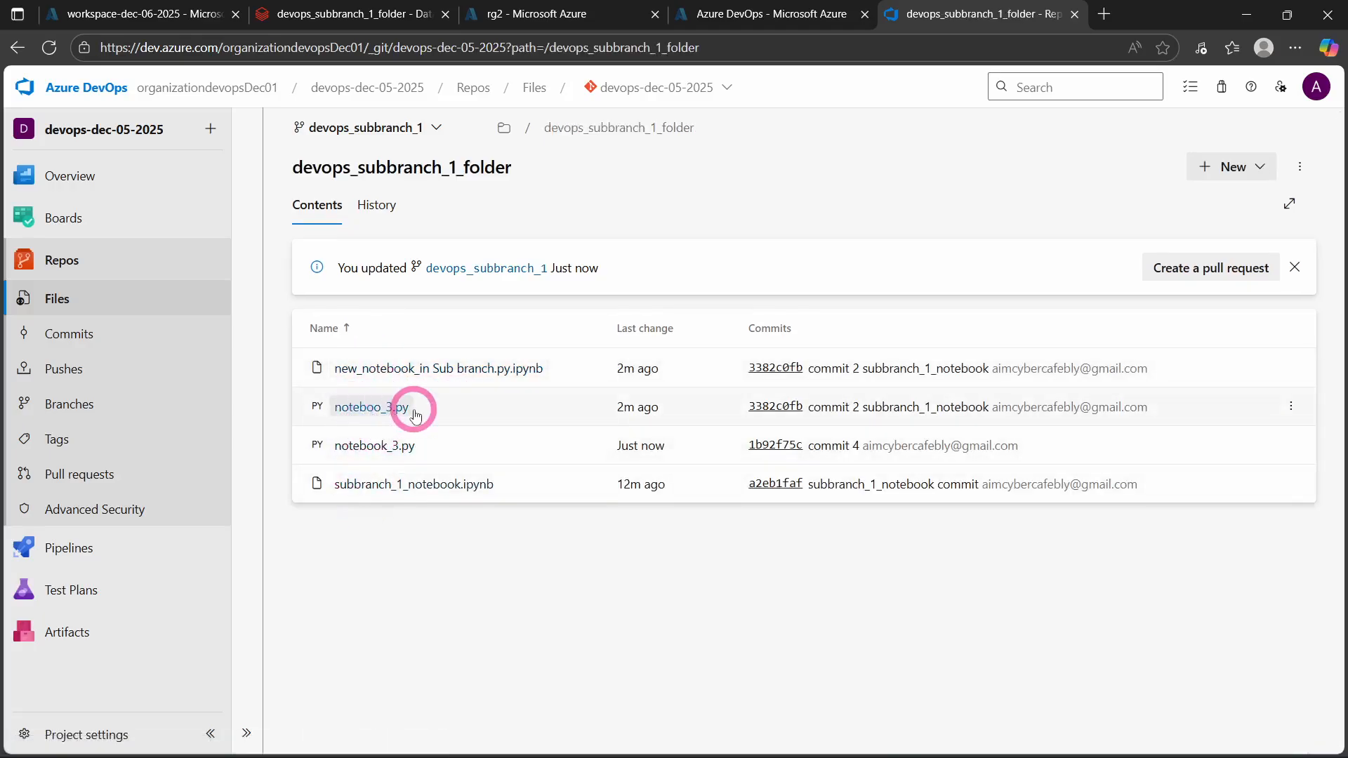
pyautogui.click(361, 447)
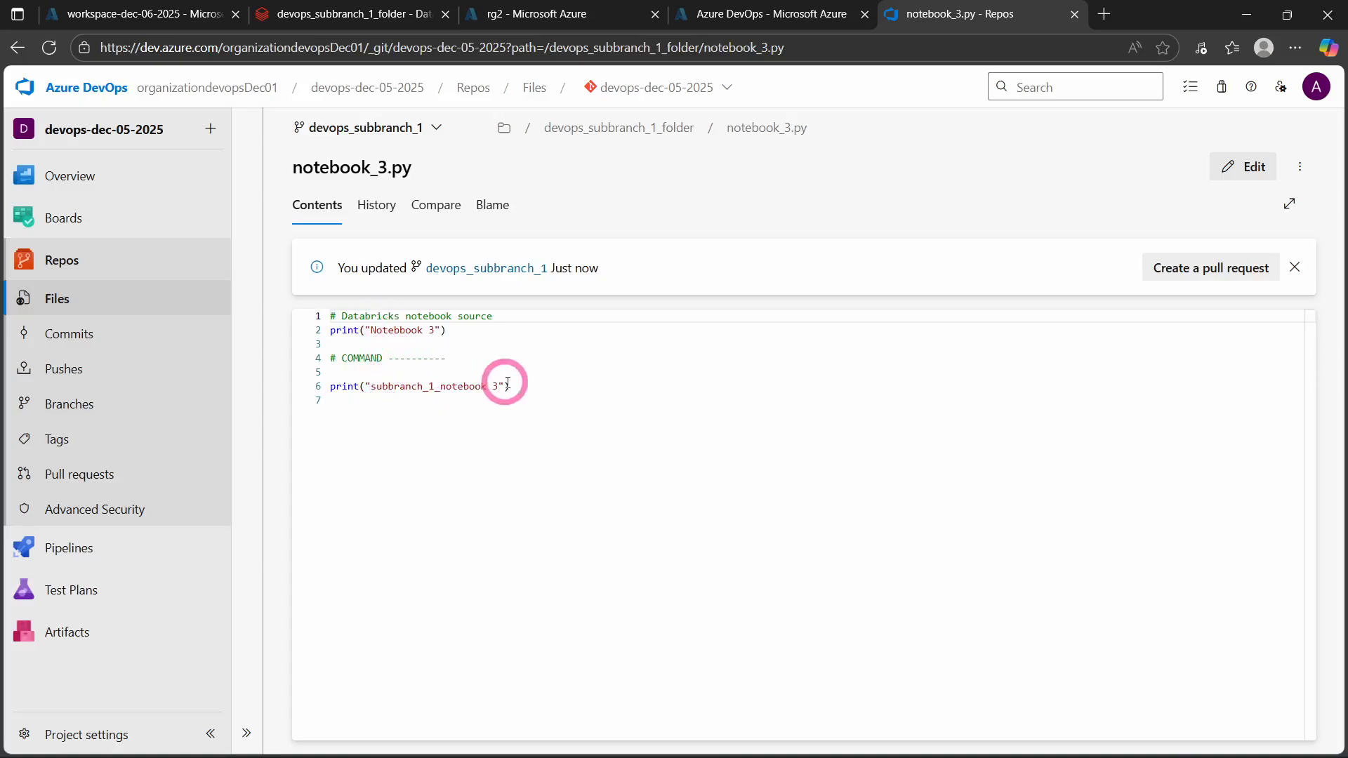
pyautogui.moveTo(510, 386); pyautogui.dragTo(304, 313)
pyautogui.click(590, 419)
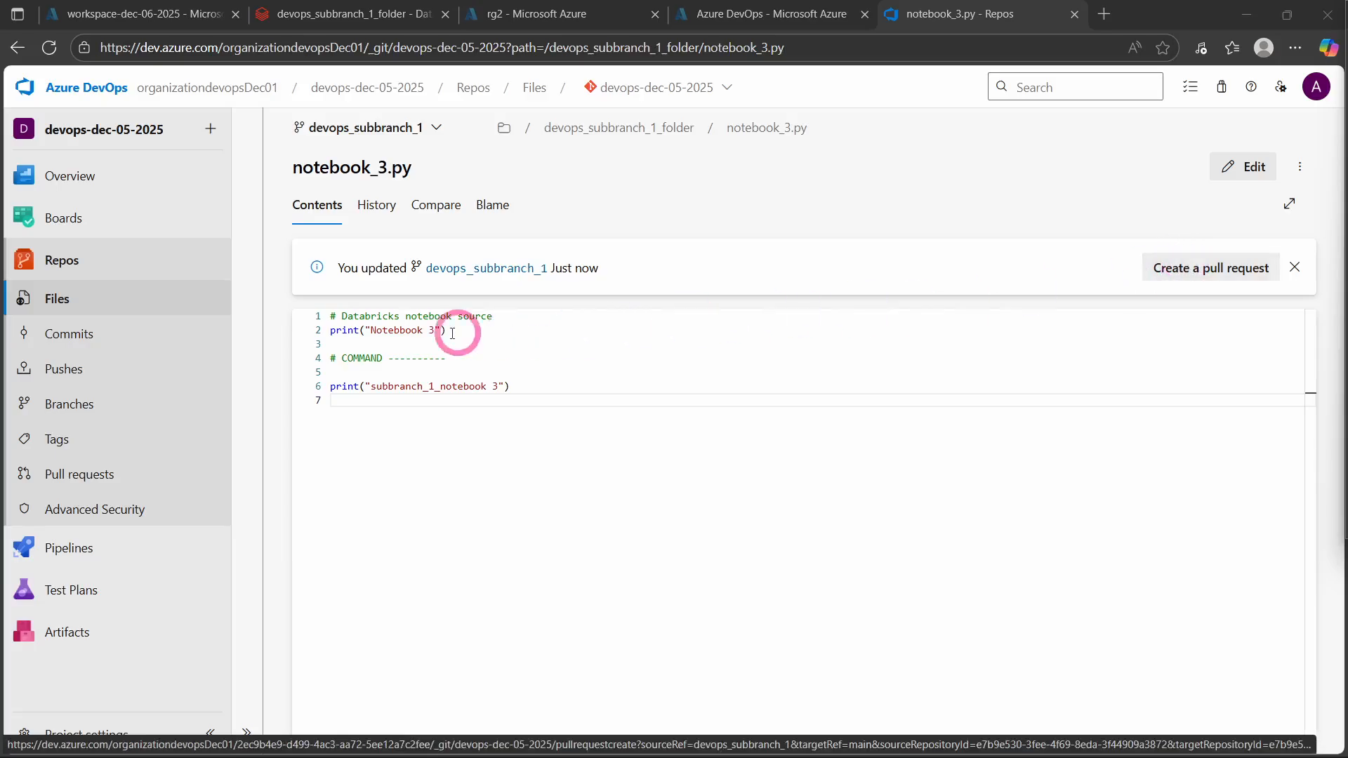
# Step: Start a new pull request and check that it goes from devops_subbranch_1 into main
pyautogui.click(1206, 272)
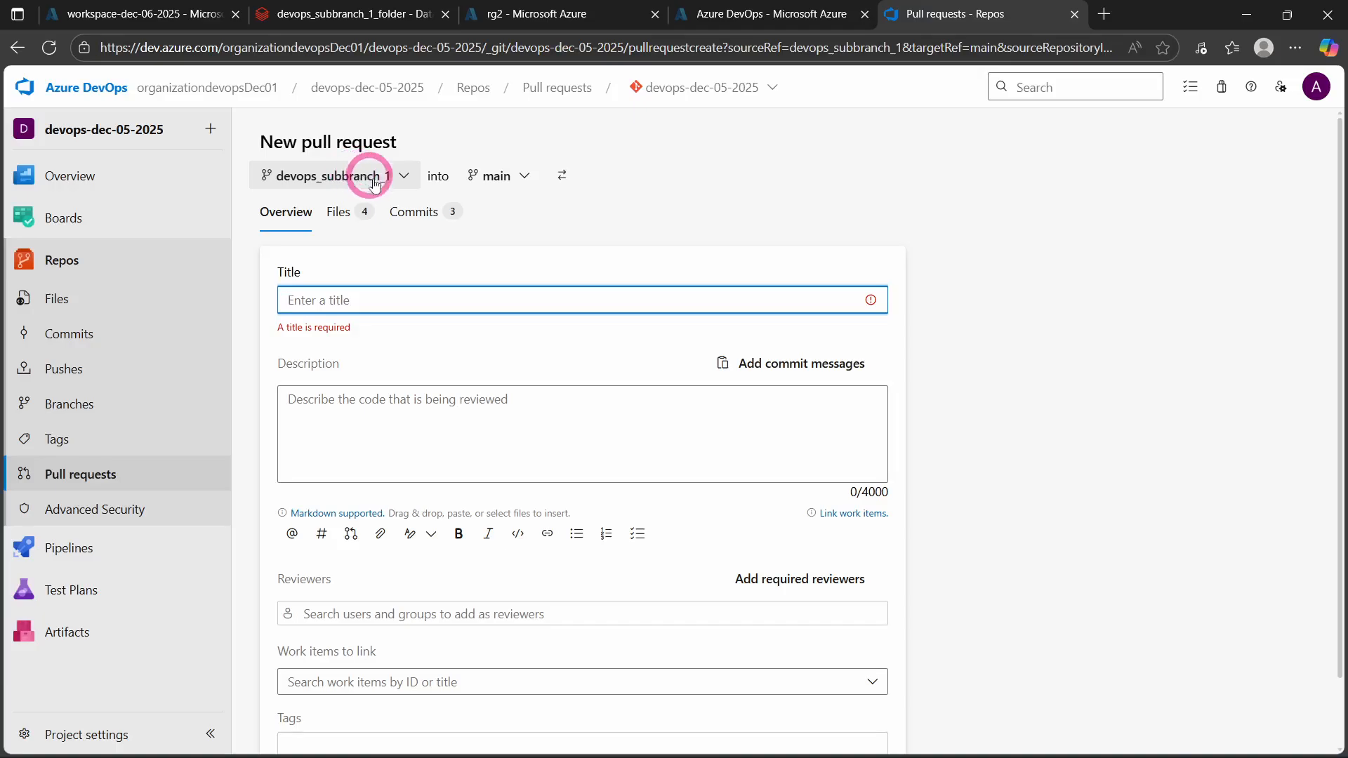
pyautogui.click(388, 178)
pyautogui.click(394, 181)
pyautogui.click(498, 179)
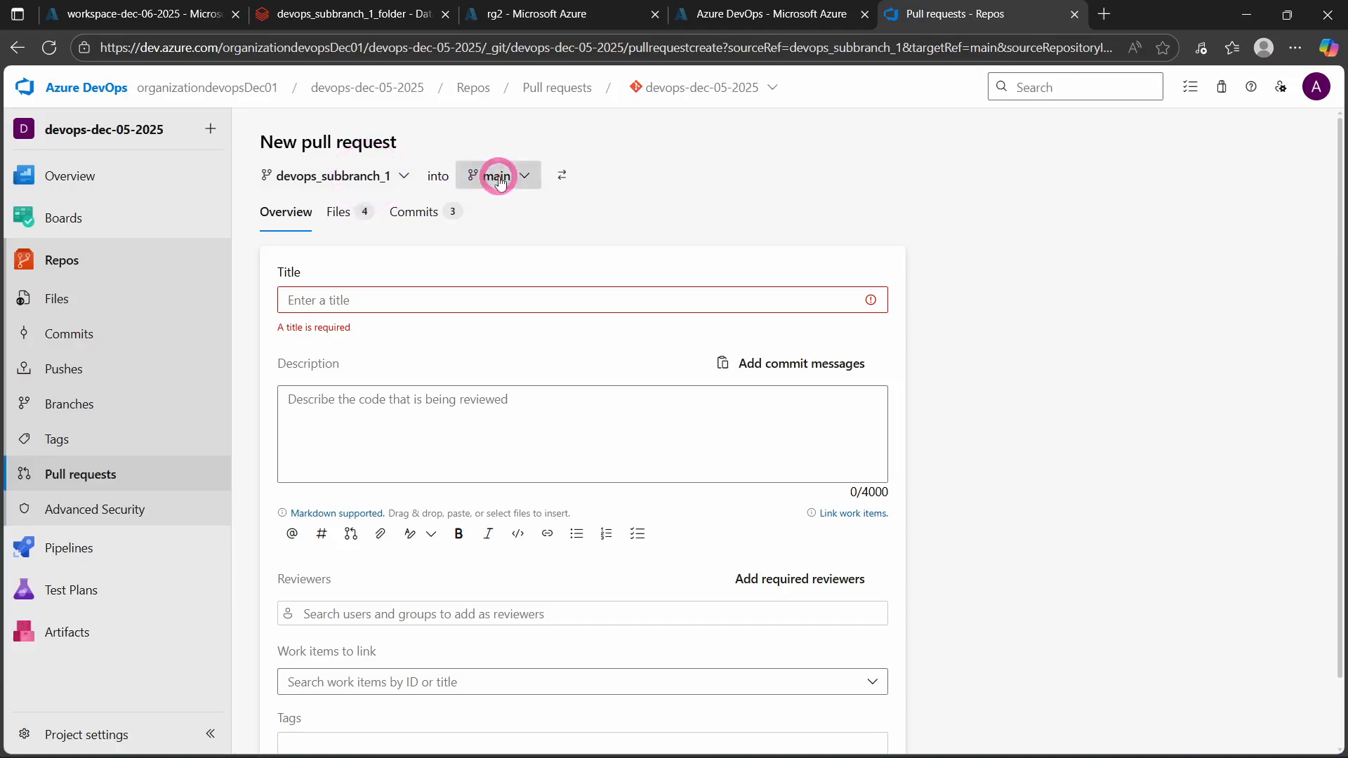
pyautogui.click(500, 180)
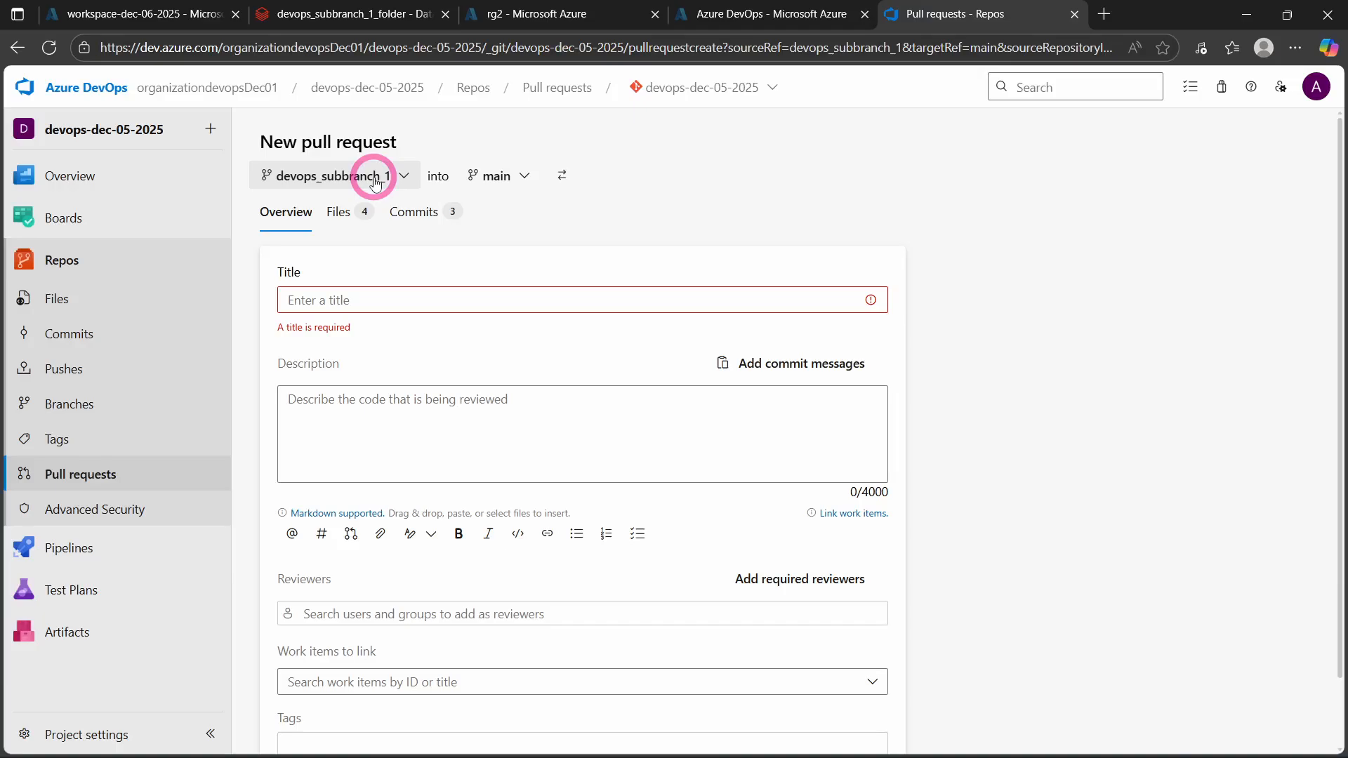
# Step: Title the pull request "merge pull 1", leave the description, reviewers and work items empty, and create it
pyautogui.click(391, 299)
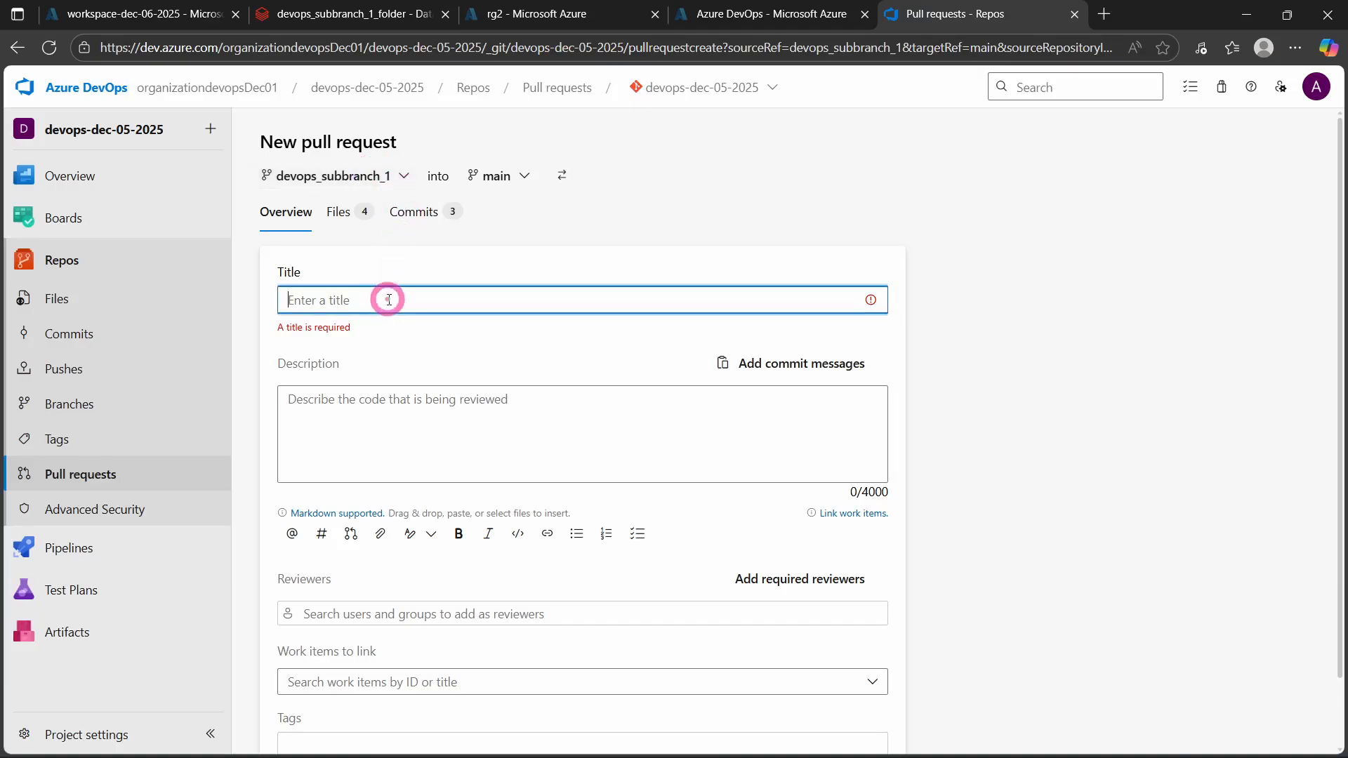
pyautogui.write('merge pull 1')
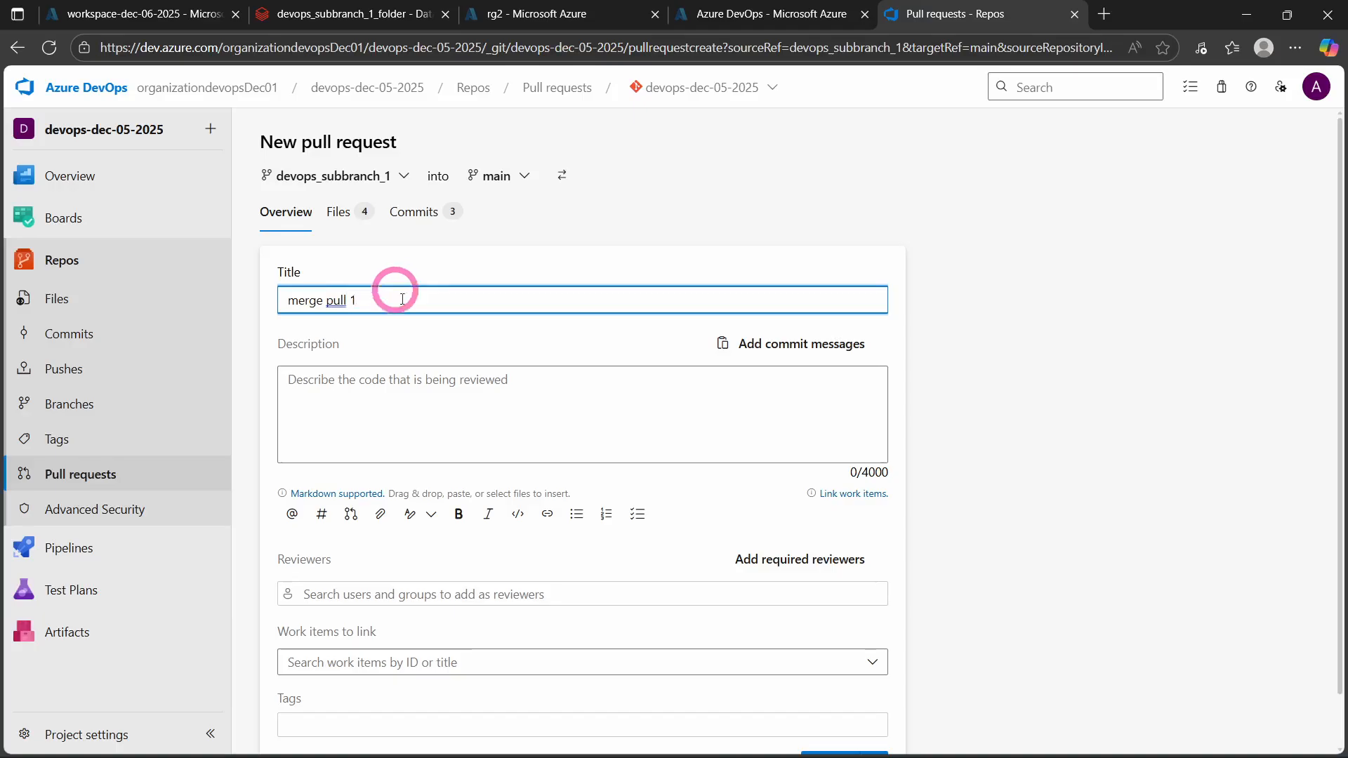
pyautogui.click(386, 399)
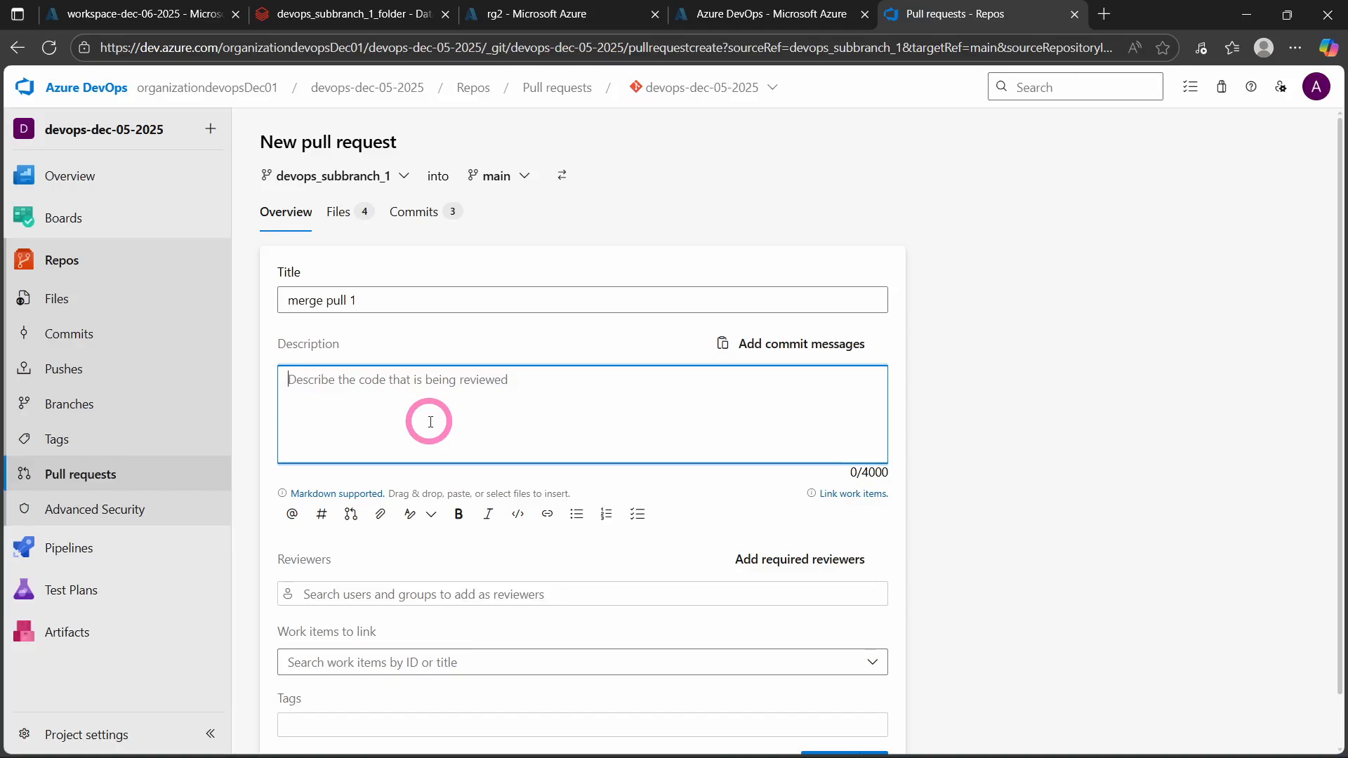
pyautogui.scroll(-1, 430, 422)
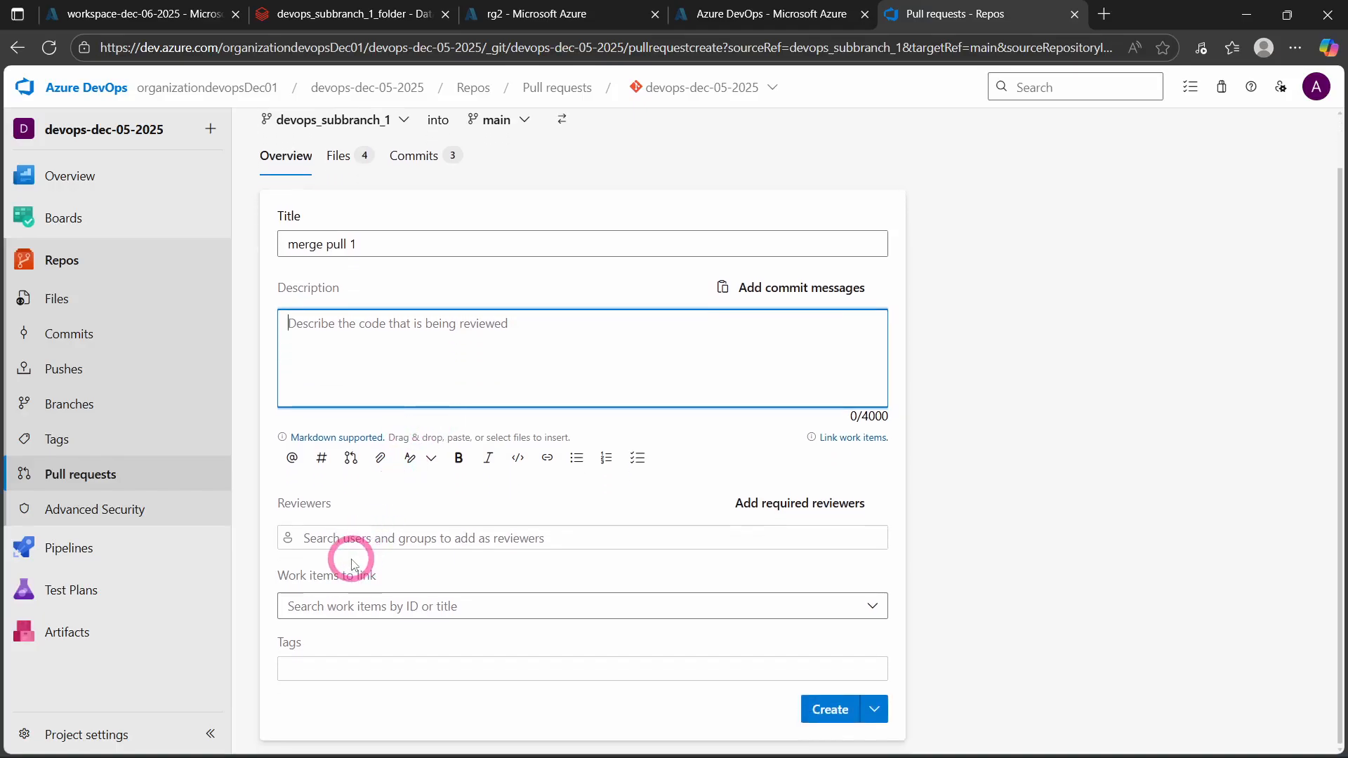
pyautogui.click(352, 540)
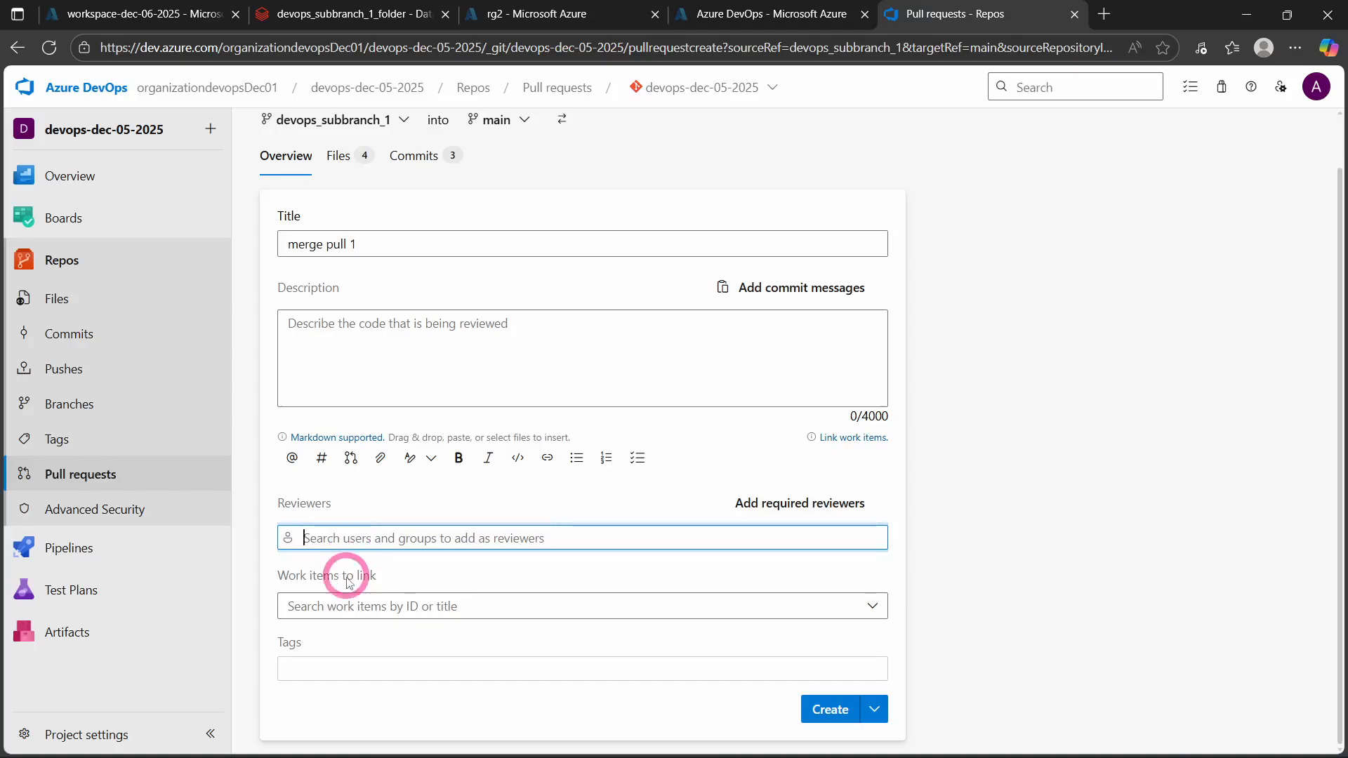
pyautogui.click(334, 605)
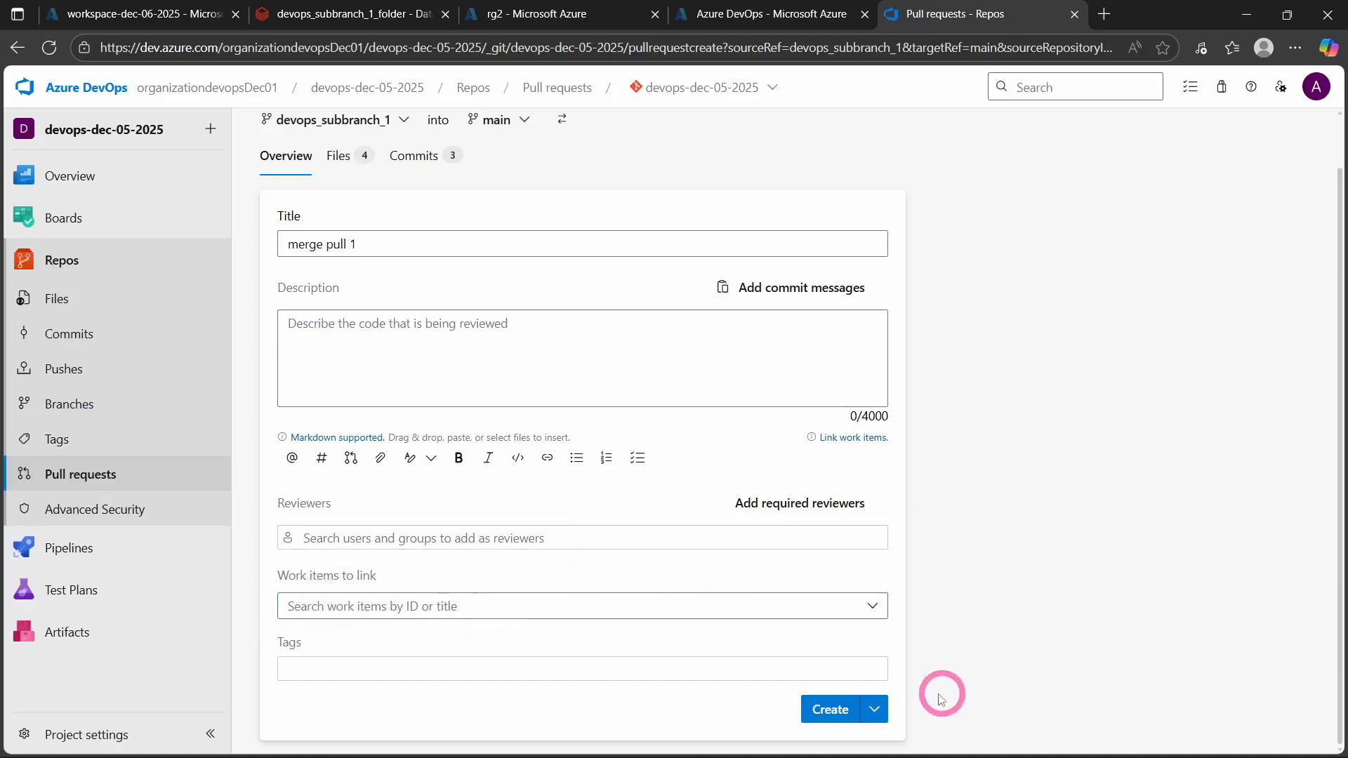
pyautogui.click(875, 710)
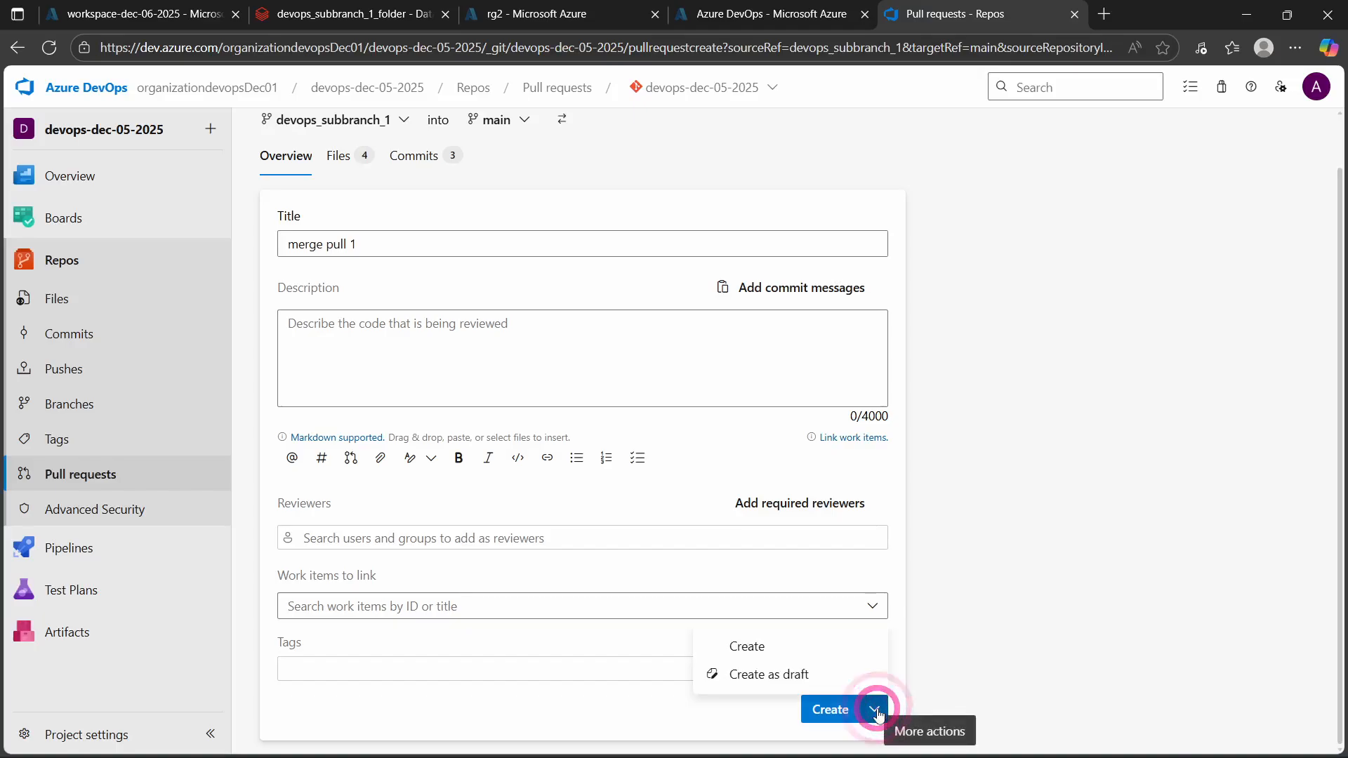
pyautogui.click(830, 709)
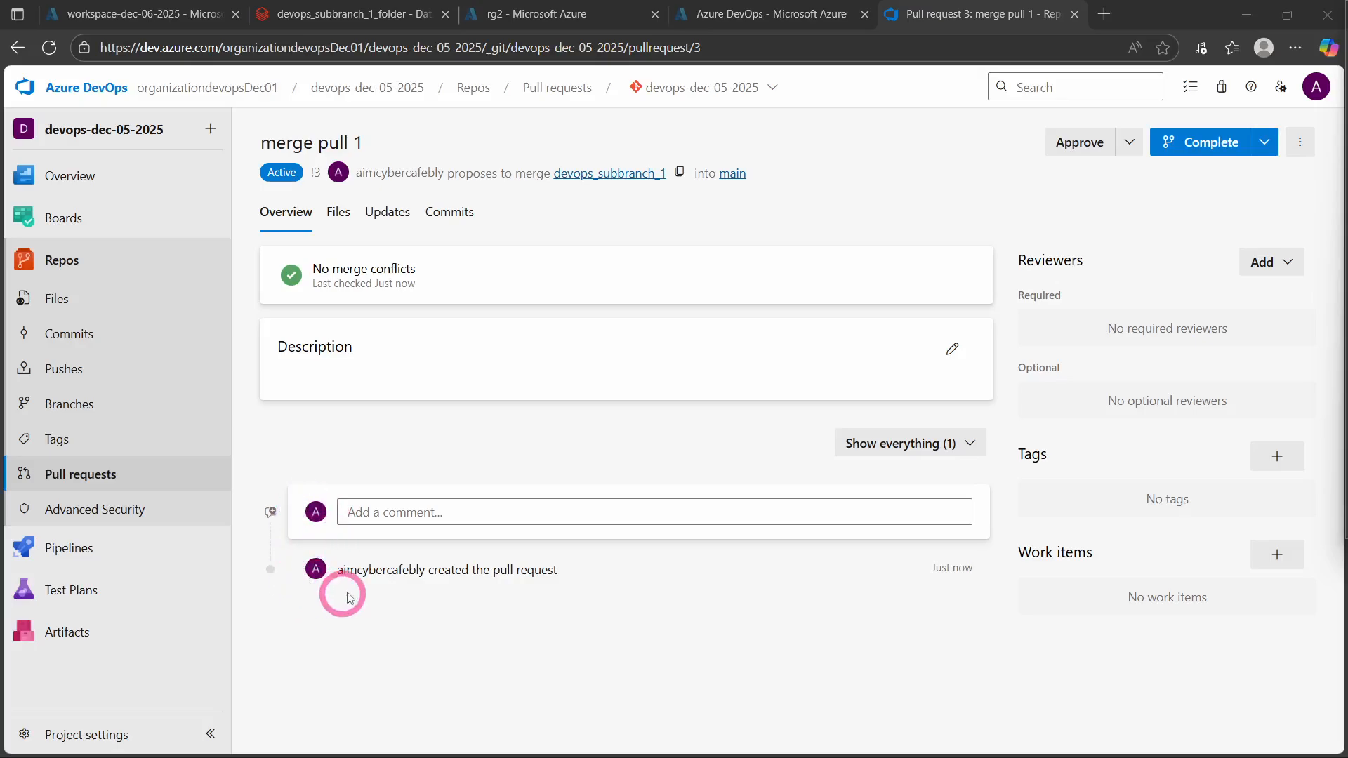
# Step: Review the changed files and commits of the pull request, then return to its overview
pyautogui.click(338, 221)
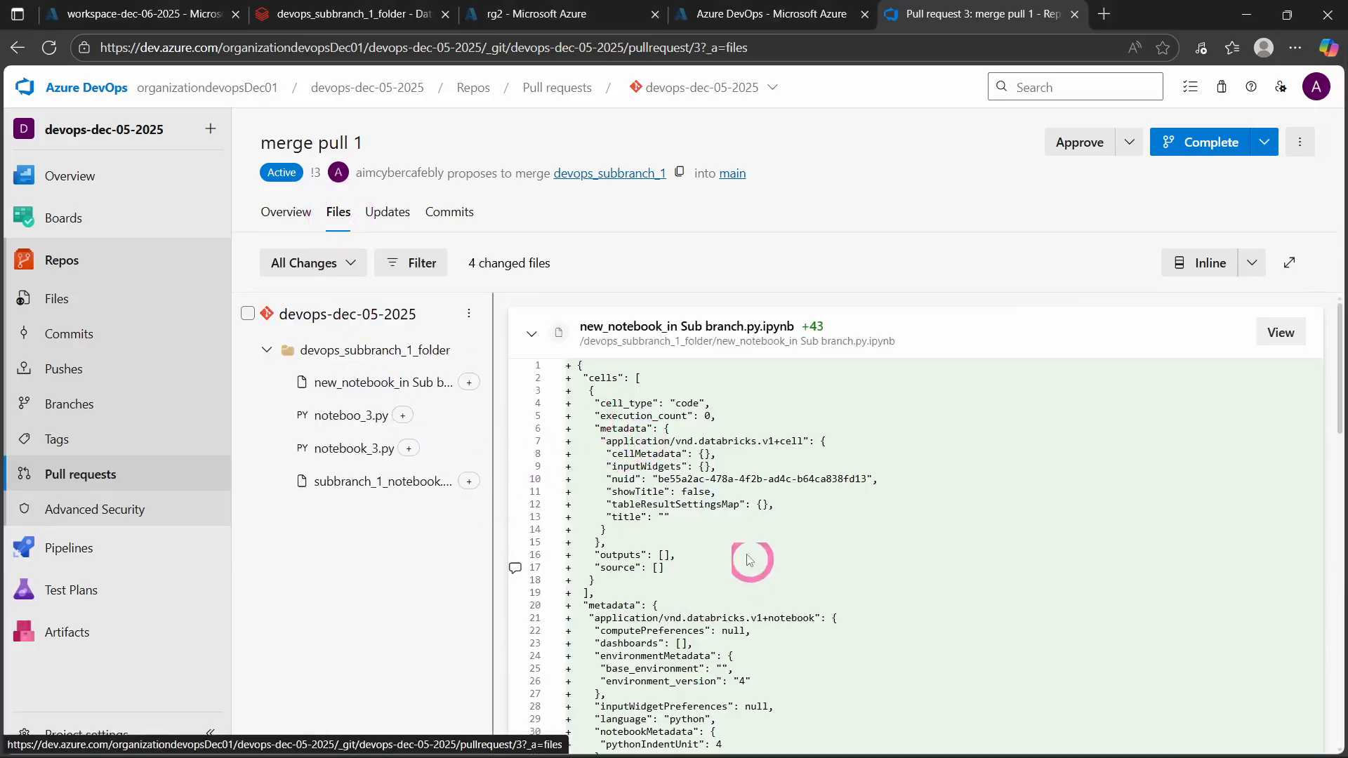
pyautogui.click(394, 235)
pyautogui.click(448, 219)
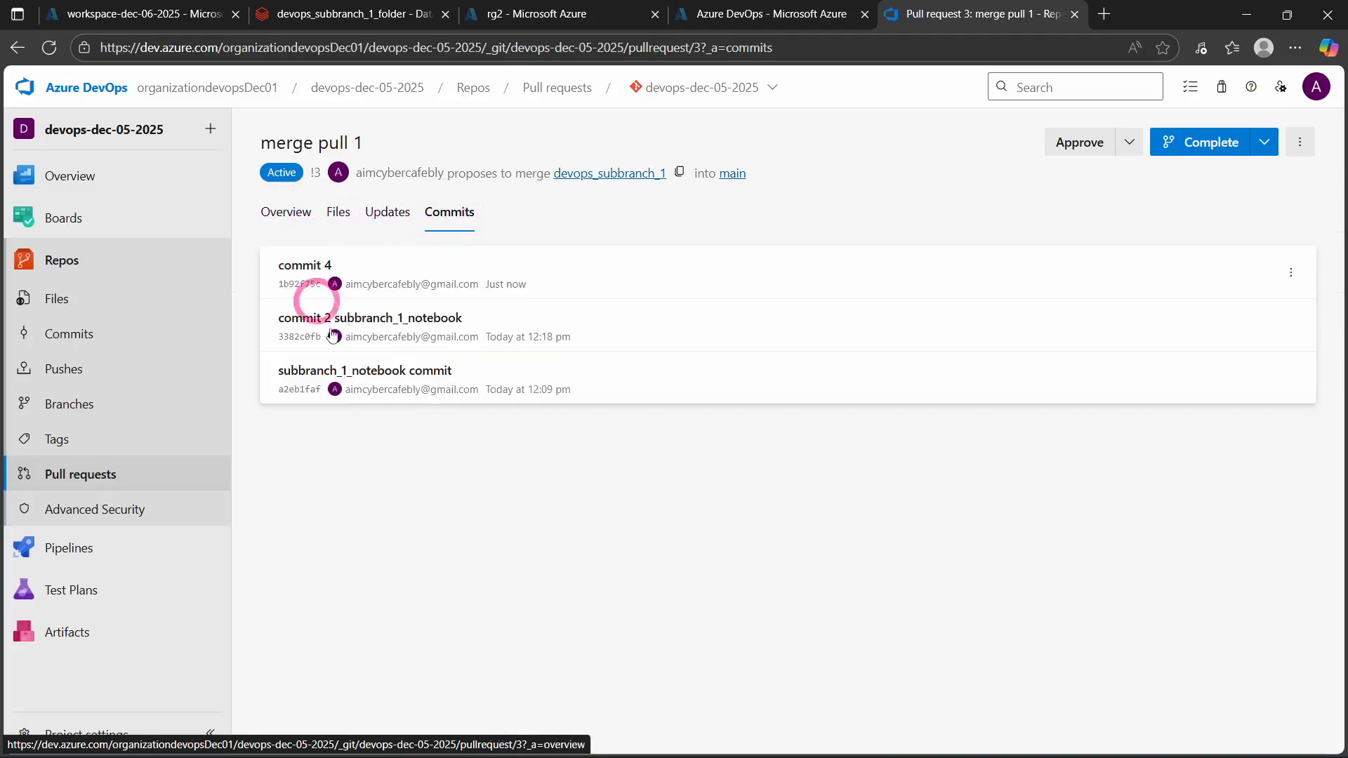
pyautogui.click(279, 216)
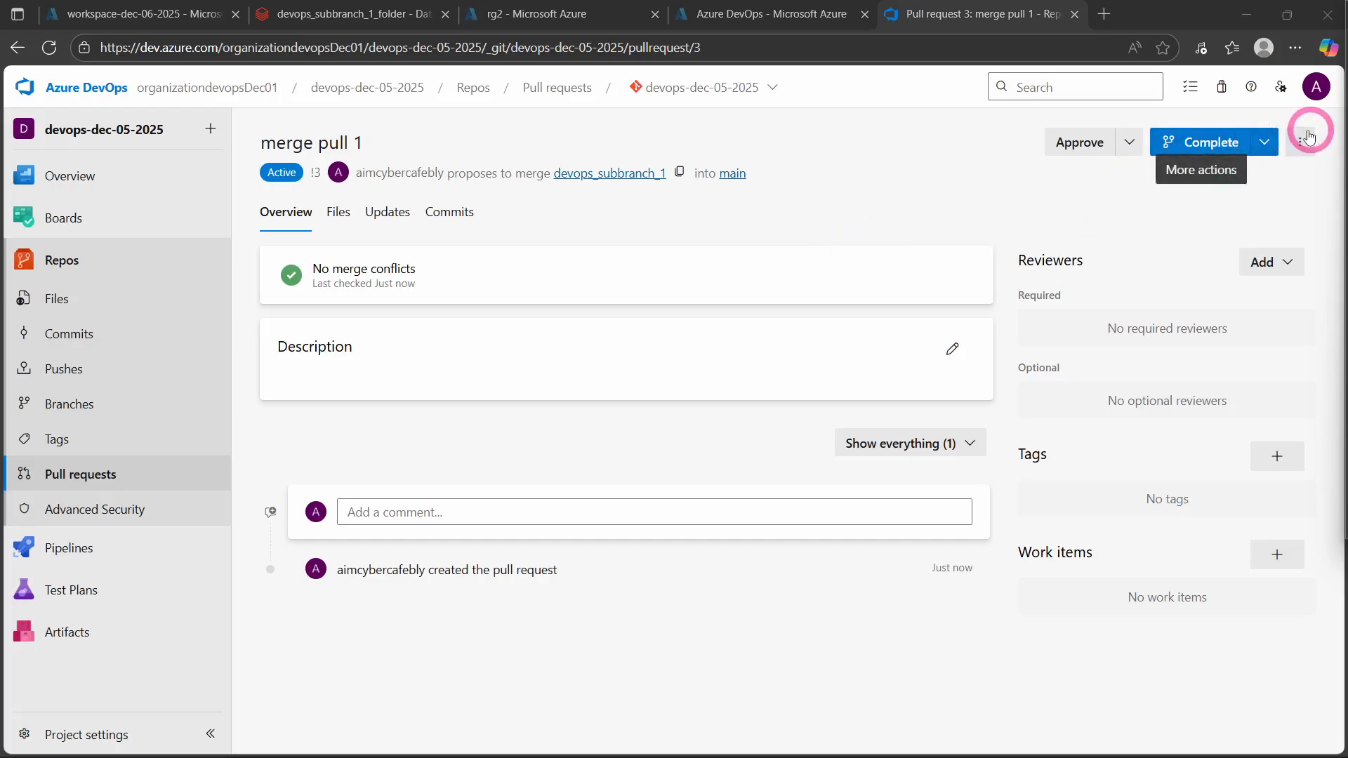
# Step: Complete the pull request with Merge (no fast forward), keeping devops_subbranch_1 after merging, and show the merge details
pyautogui.click(1264, 142)
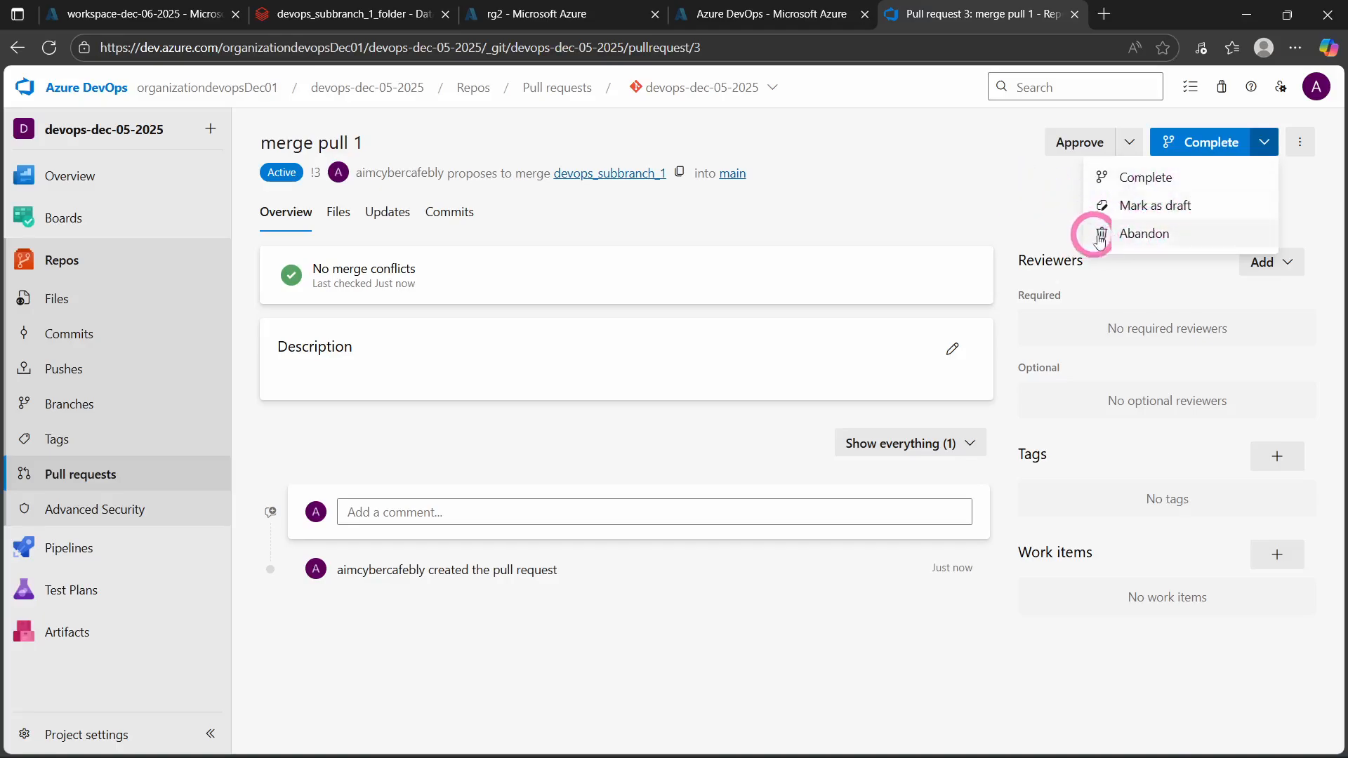
pyautogui.click(1152, 177)
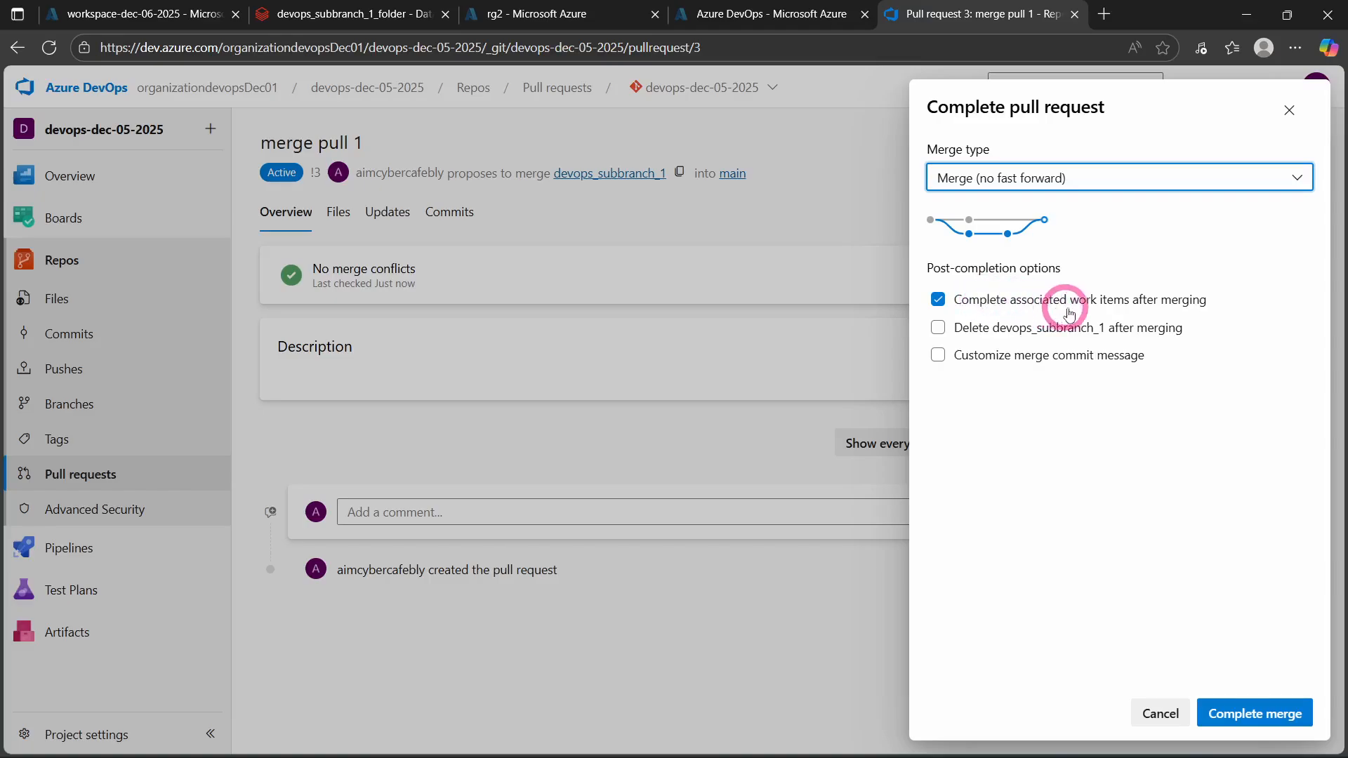
pyautogui.click(937, 329)
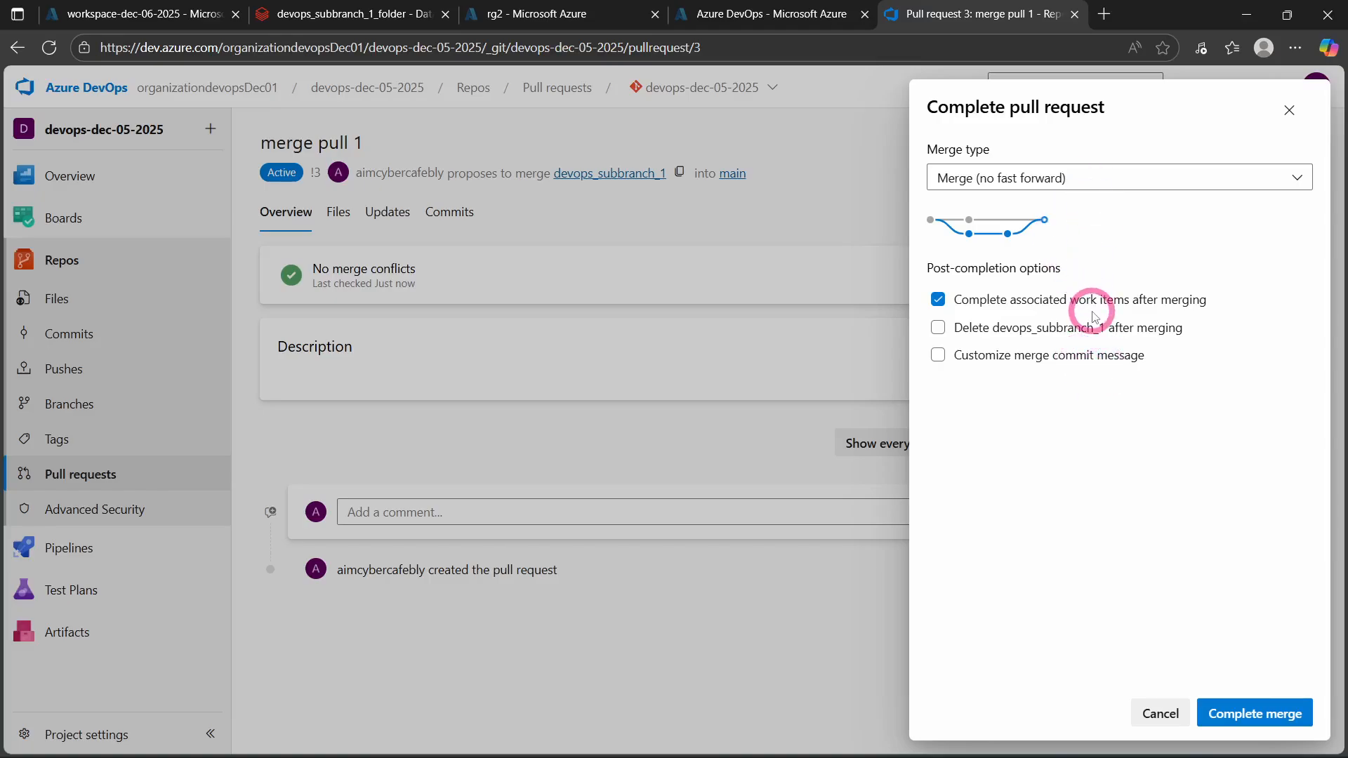
pyautogui.click(1274, 715)
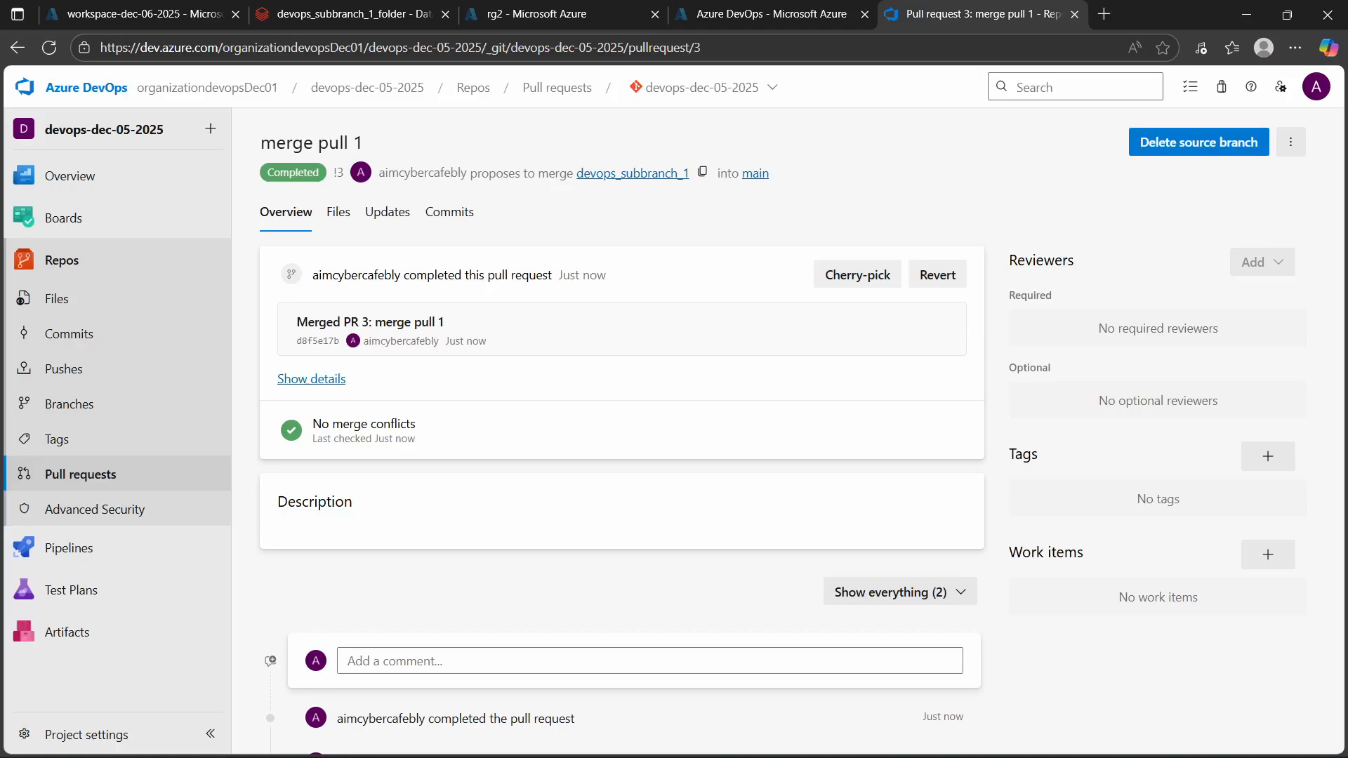
pyautogui.click(330, 377)
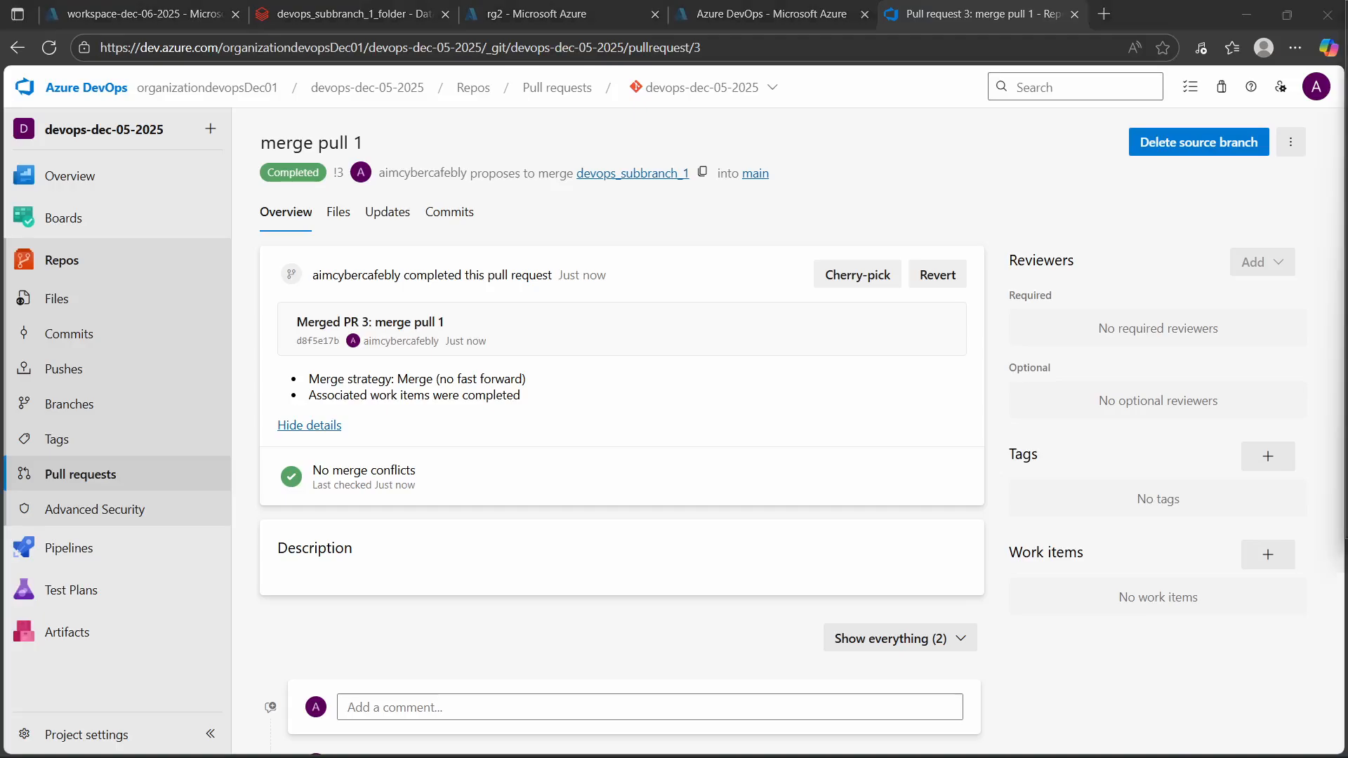
# Step: Open devops_subbranch_1_folder in the repository files and switch to the main branch to check for the merged notebooks
pyautogui.click(25, 298)
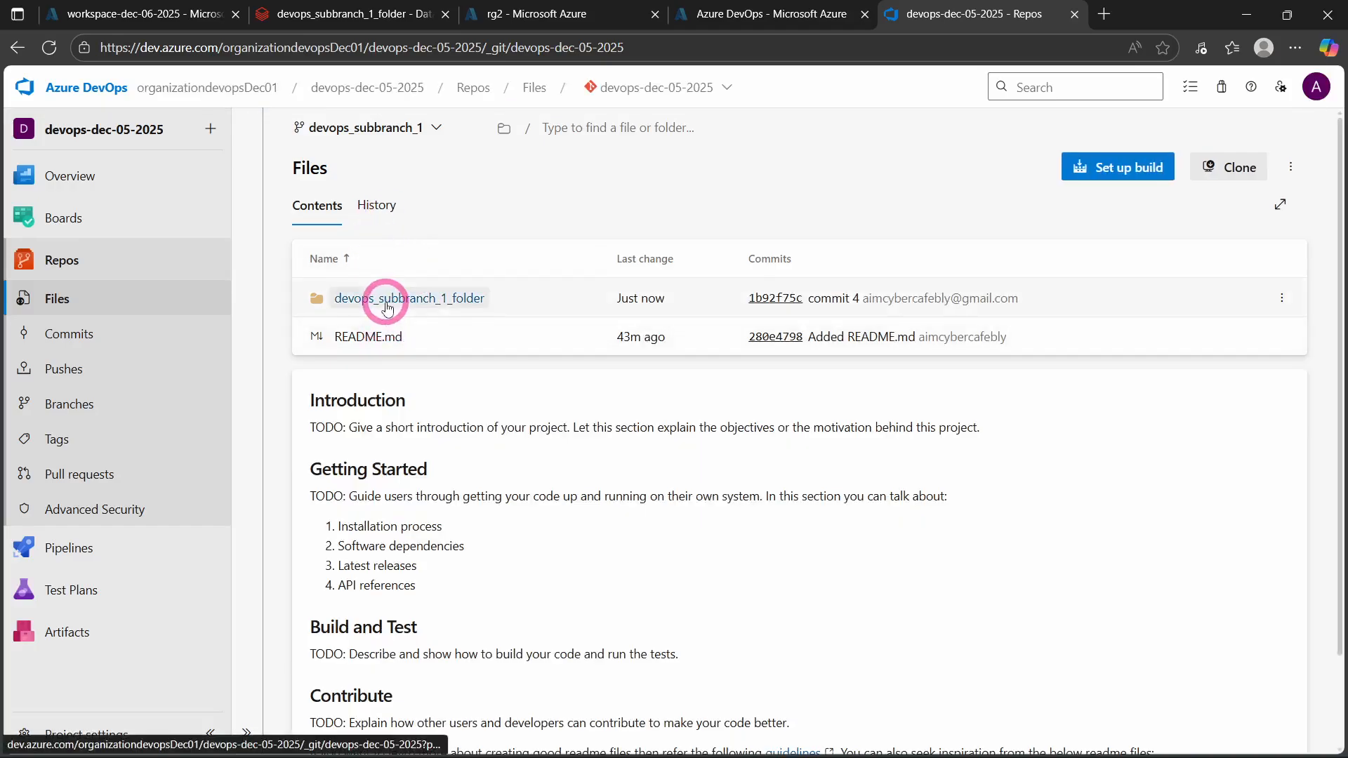
pyautogui.click(386, 302)
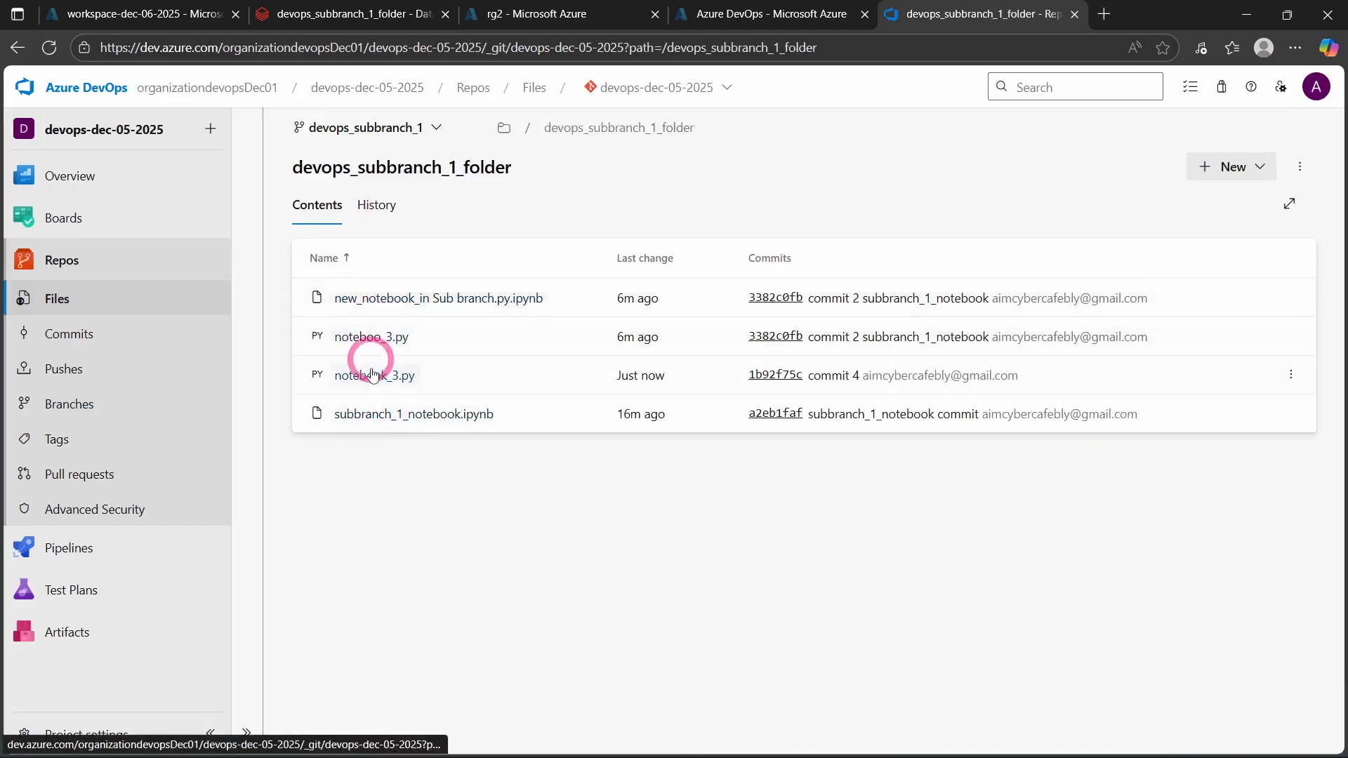
pyautogui.click(390, 129)
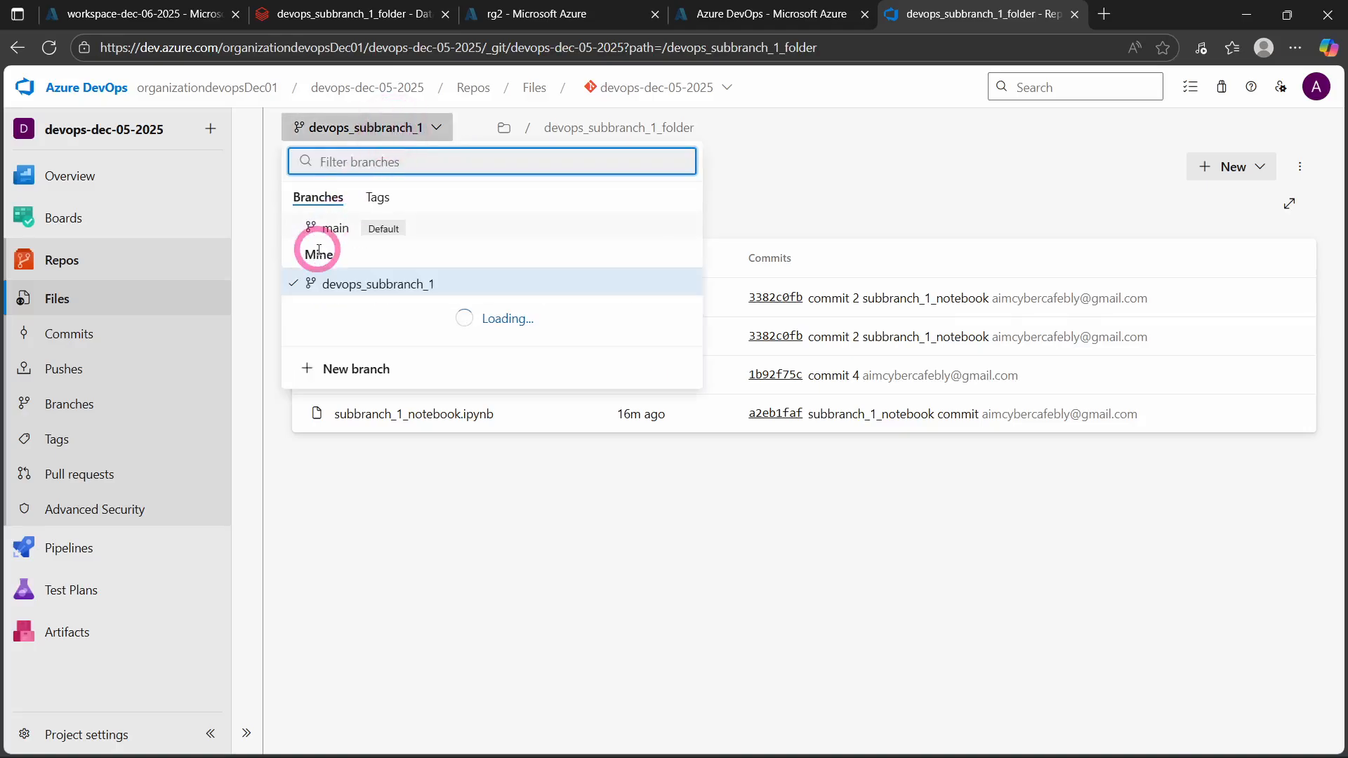
pyautogui.click(330, 229)
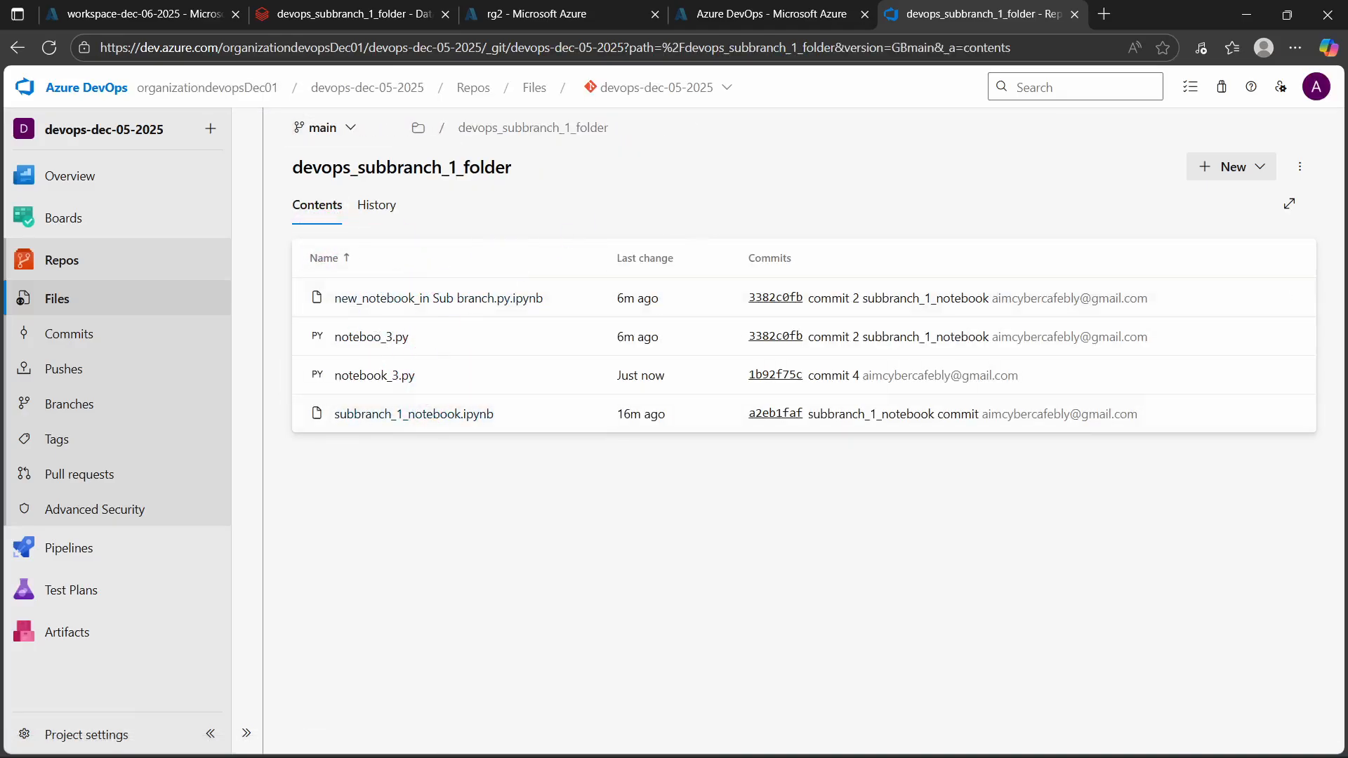
pyautogui.hotkey('alt', 'Tab')
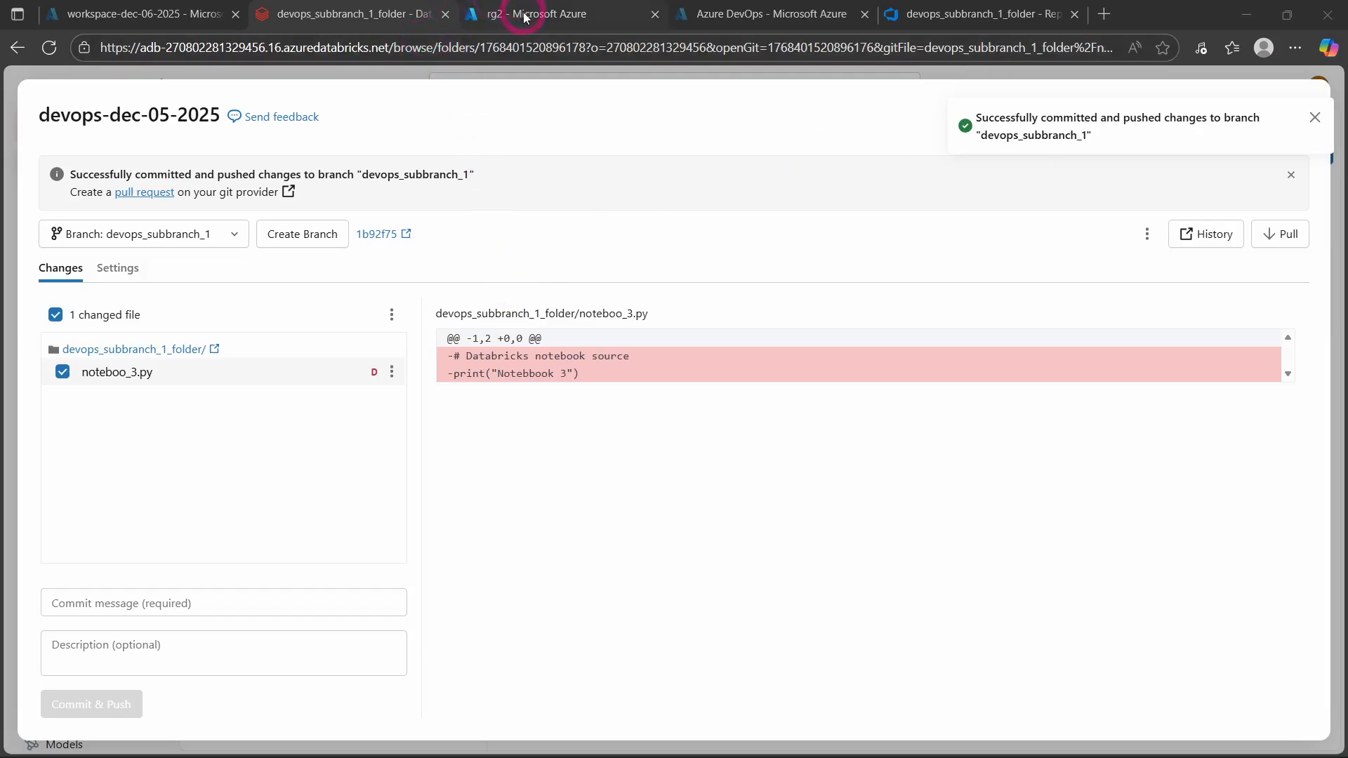
pyautogui.click(966, 23)
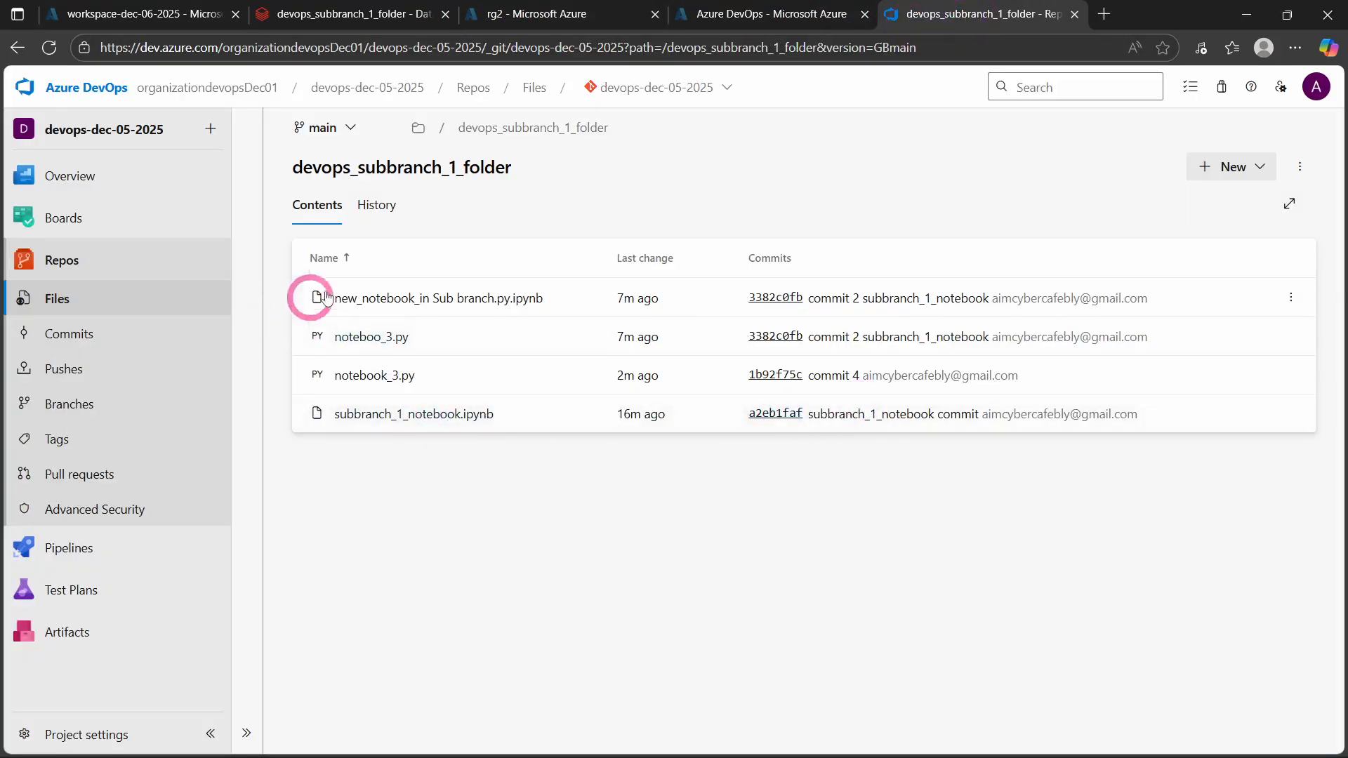
# Step: Reopen devops_subbranch_1_folder from the root of main to inspect its files, then return to the Git dialog in Databricks
pyautogui.click(62, 300)
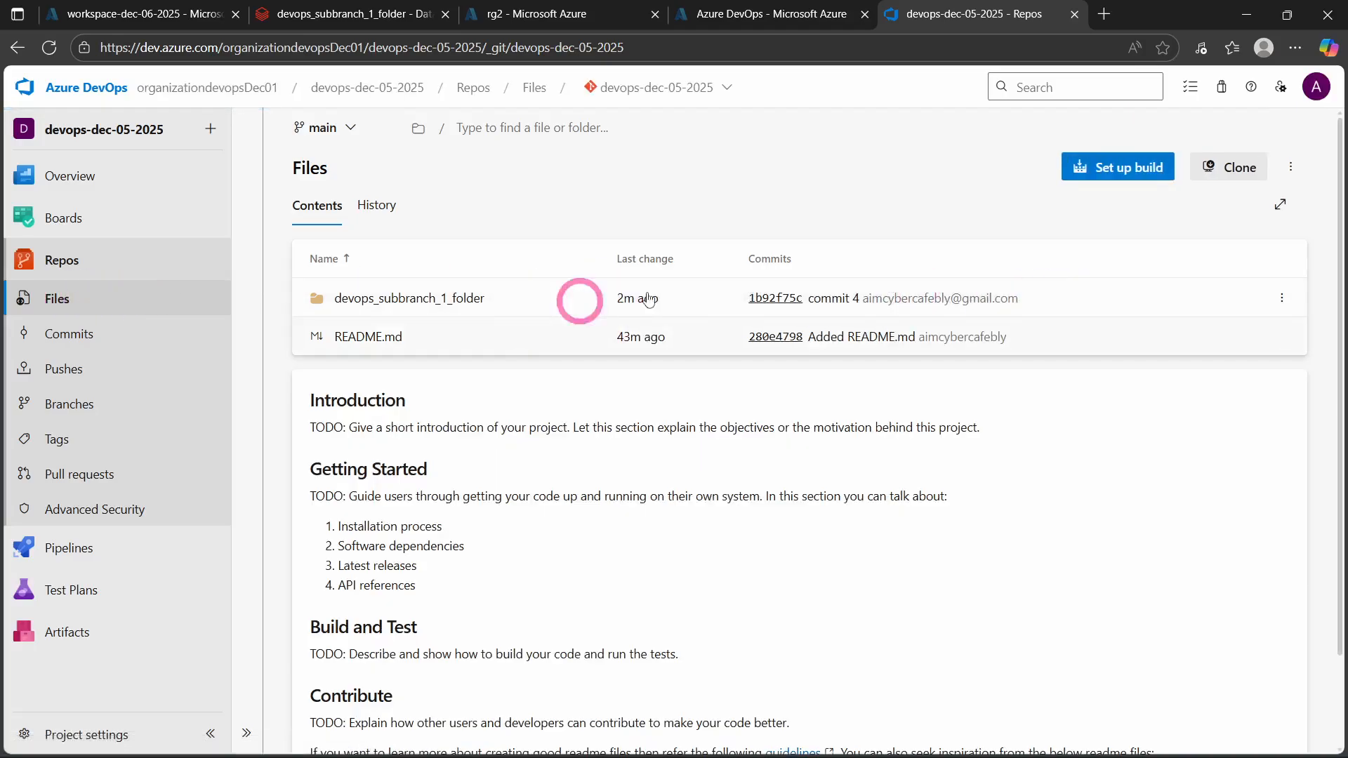
pyautogui.click(378, 302)
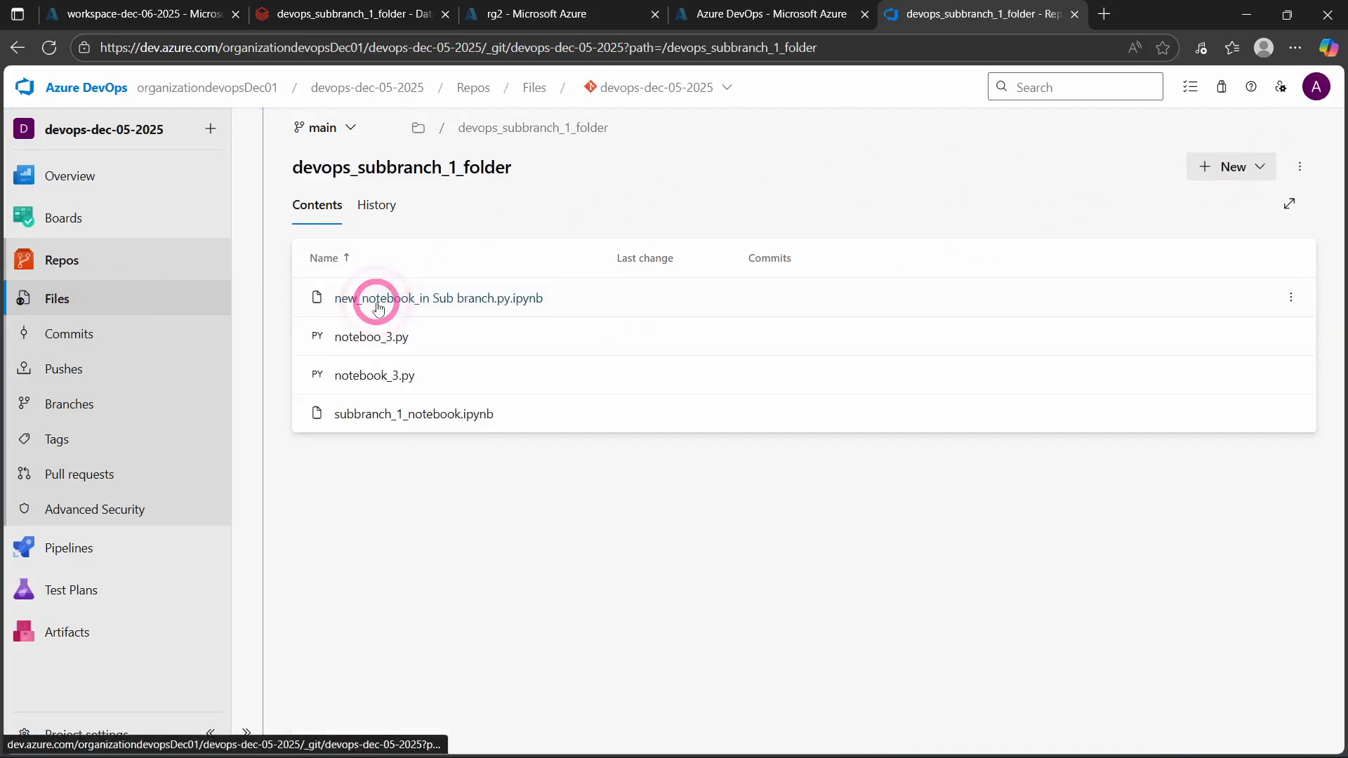
pyautogui.click(380, 524)
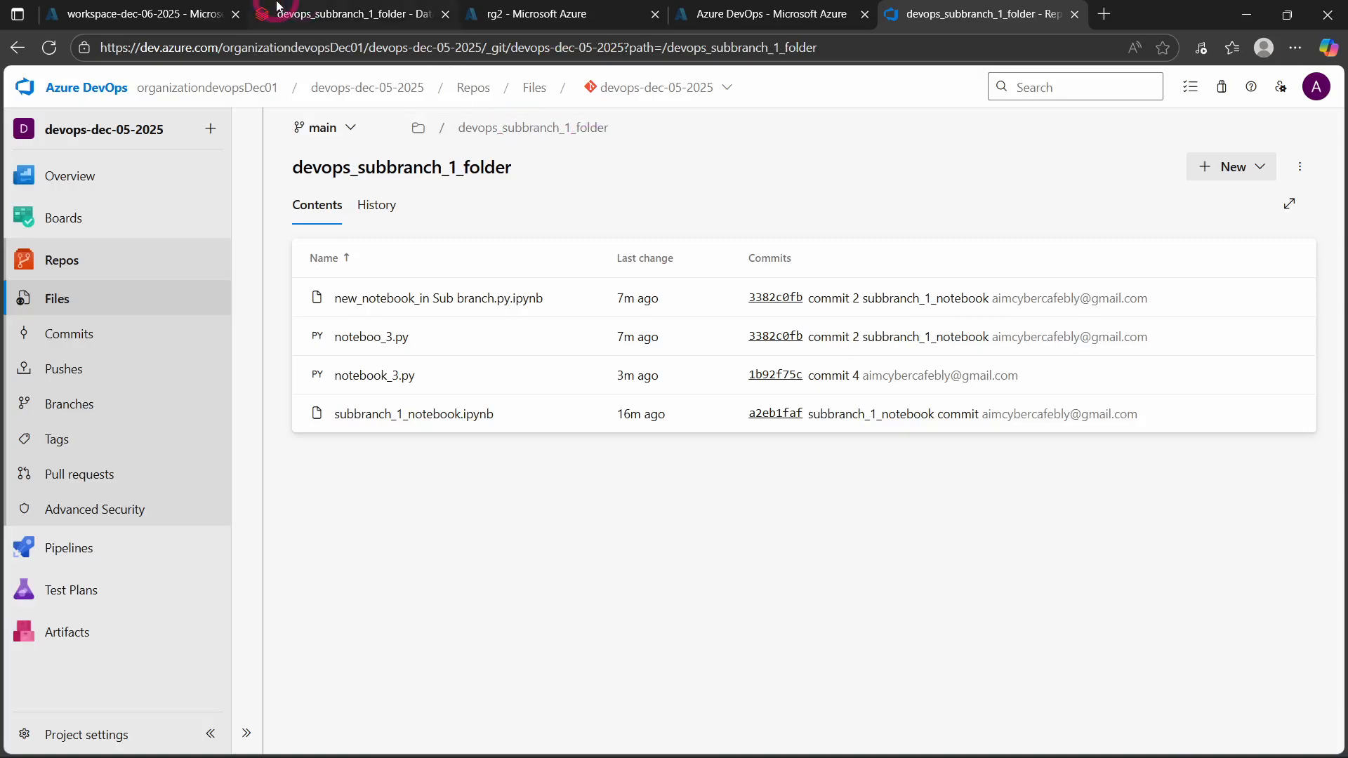
pyautogui.click(317, 128)
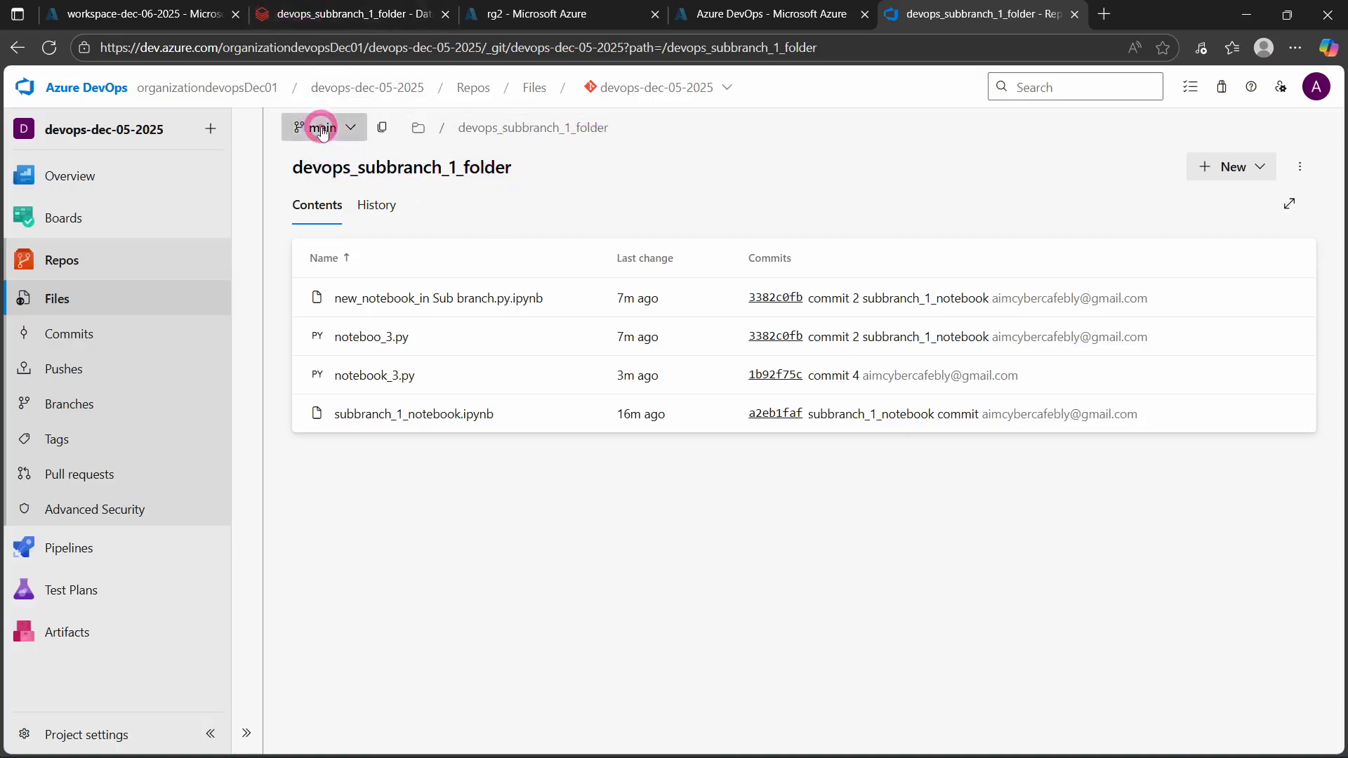
pyautogui.click(315, 19)
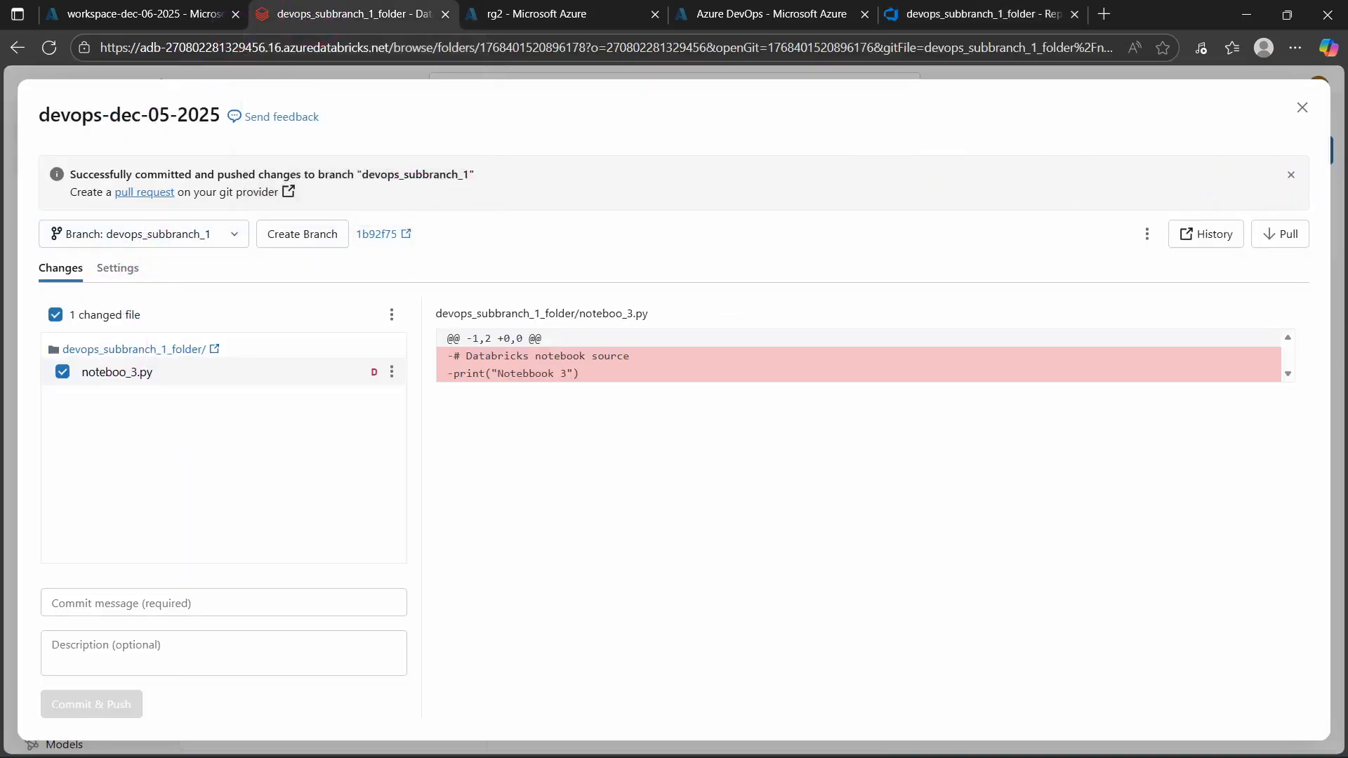
# Step: Cancel the pull of devops_subbranch_1 at its confirmation, and switch to Azure DevOps to review the commit history of main
pyautogui.click(1280, 234)
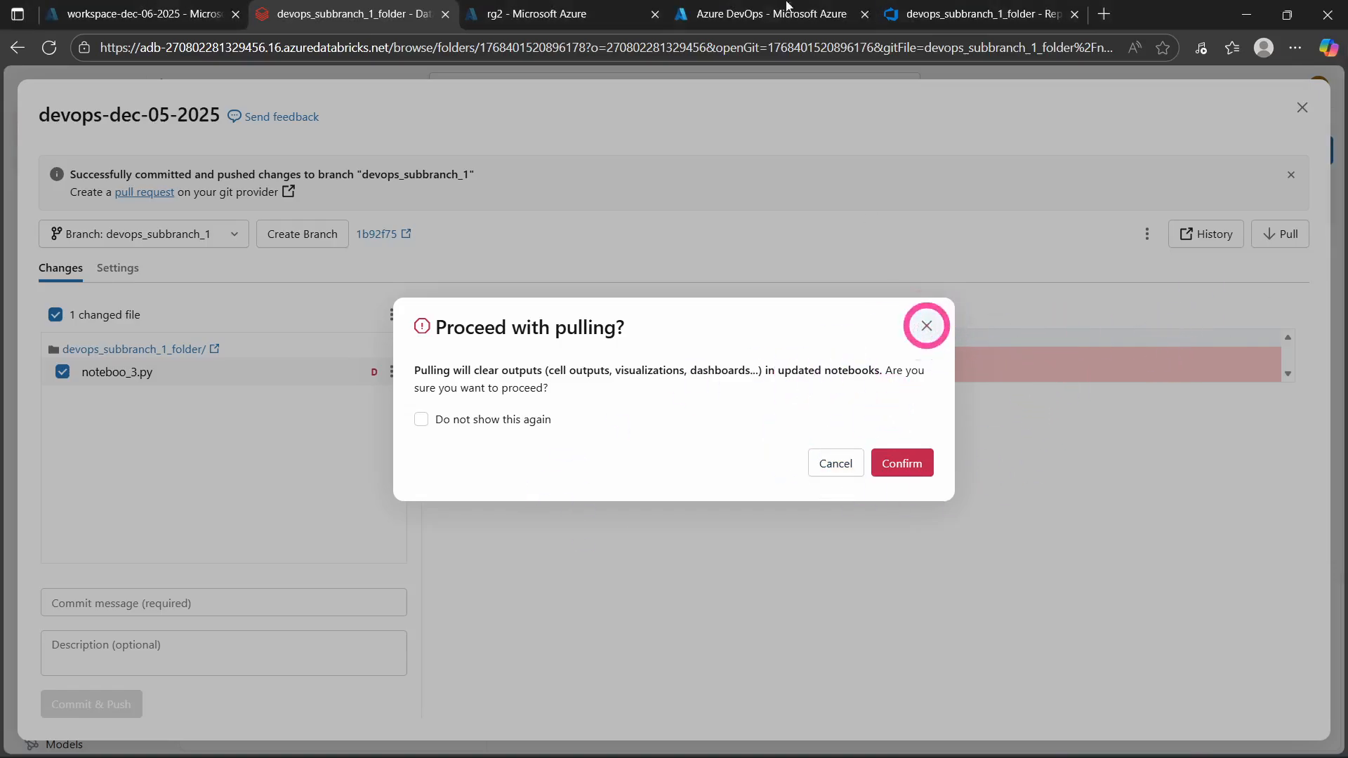
pyautogui.click(928, 327)
pyautogui.click(983, 14)
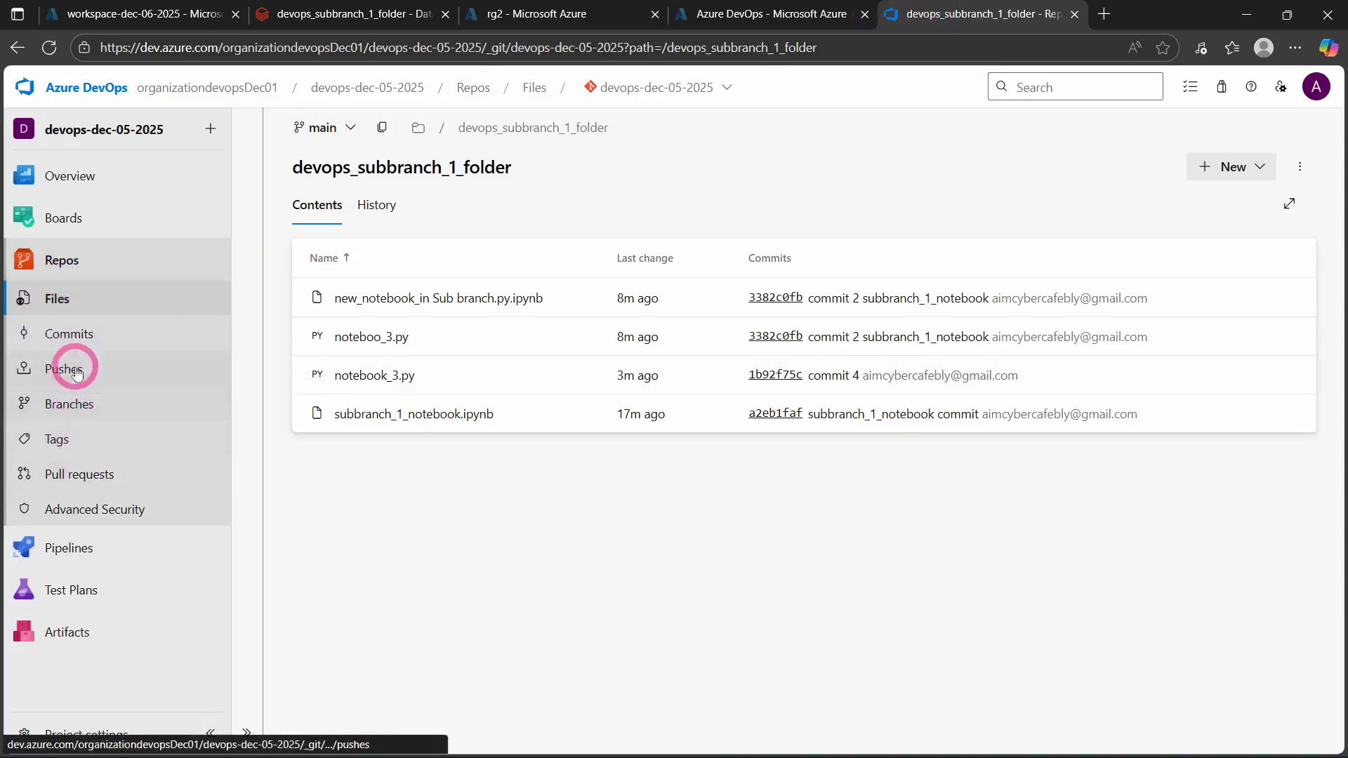
pyautogui.click(62, 335)
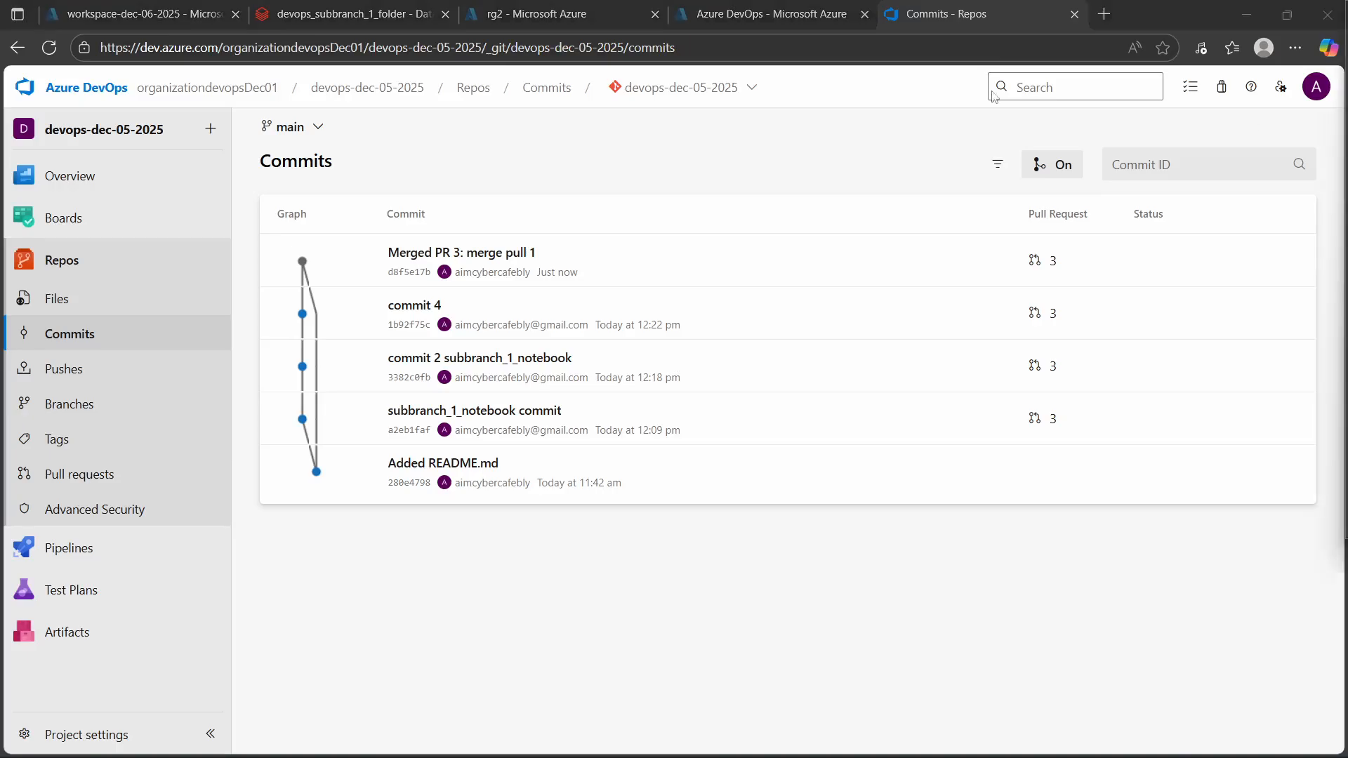
# Step: Open the devops-dec-05-2025 repository in the project settings and look through its security and repository settings
pyautogui.click(70, 745)
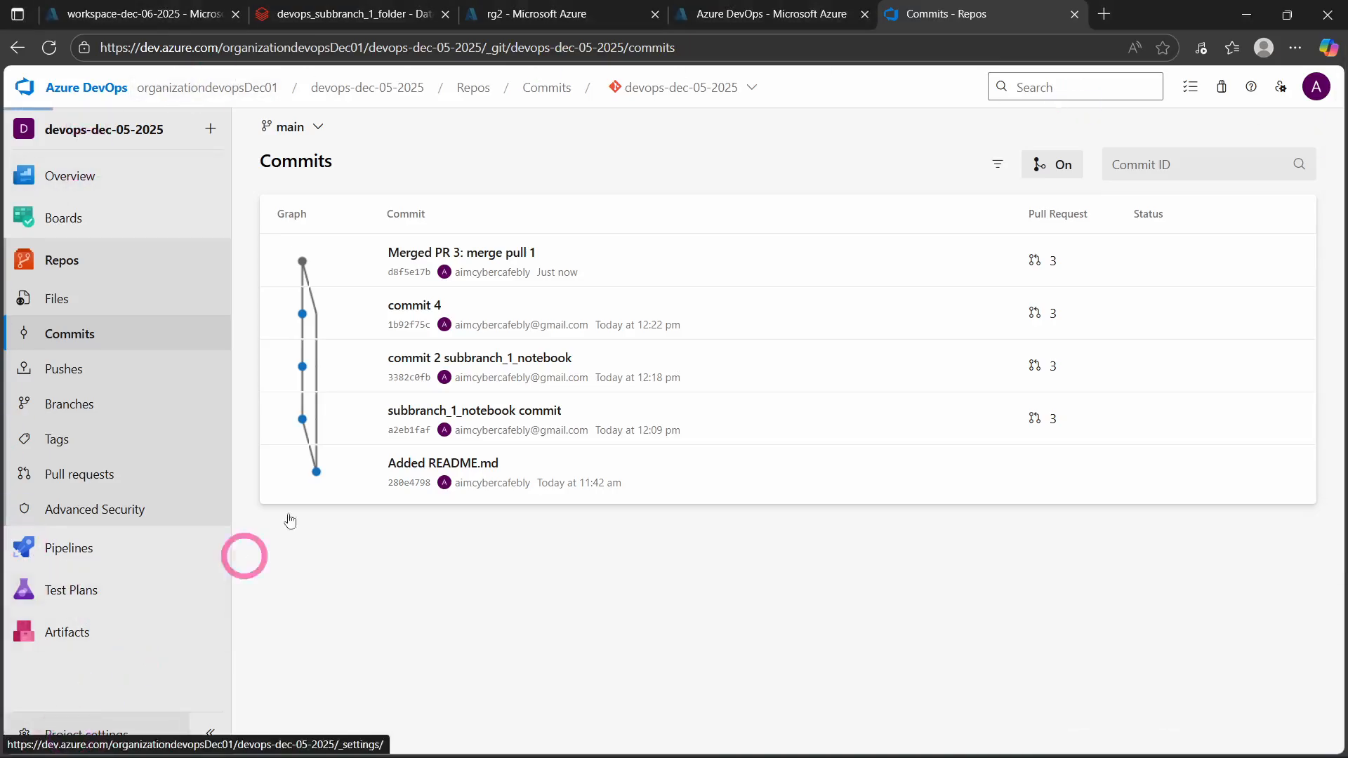
pyautogui.scroll(-2, 167, 255)
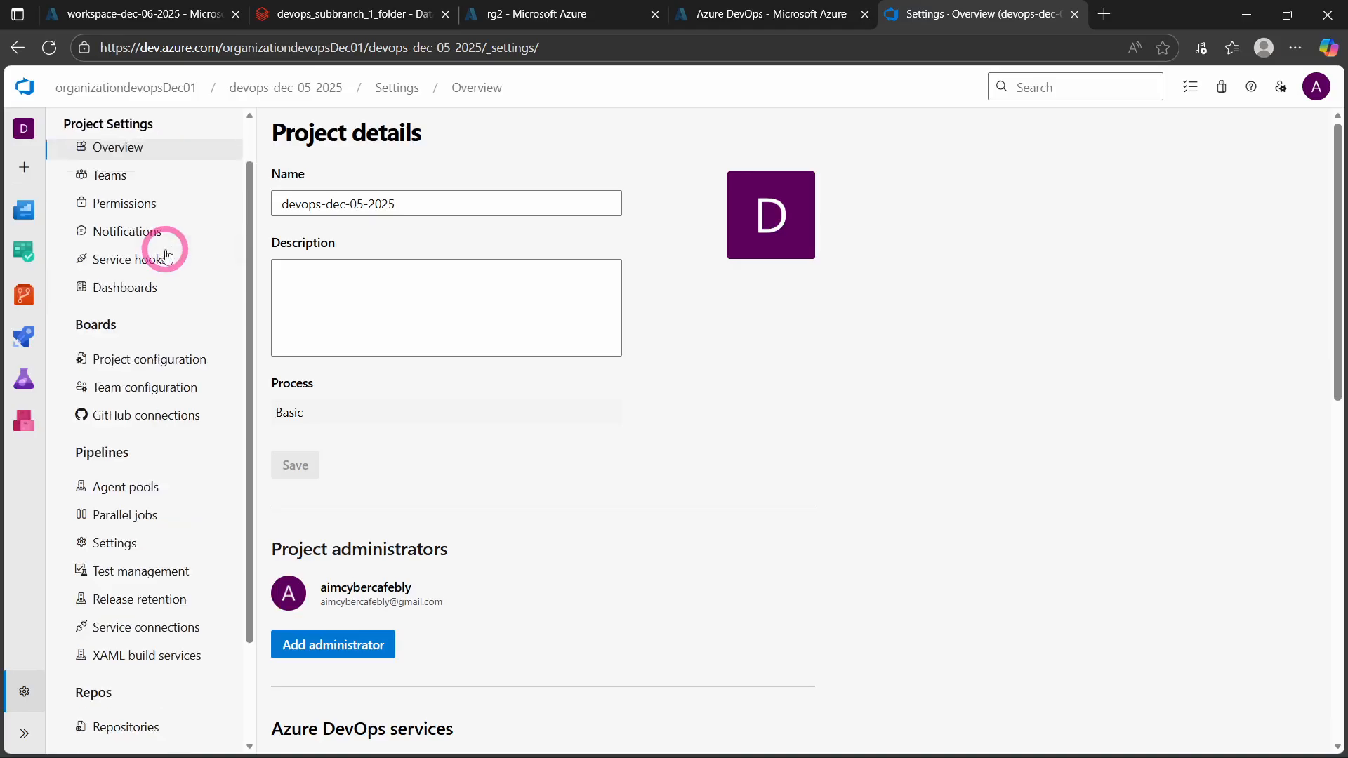
pyautogui.scroll(-2, 166, 254)
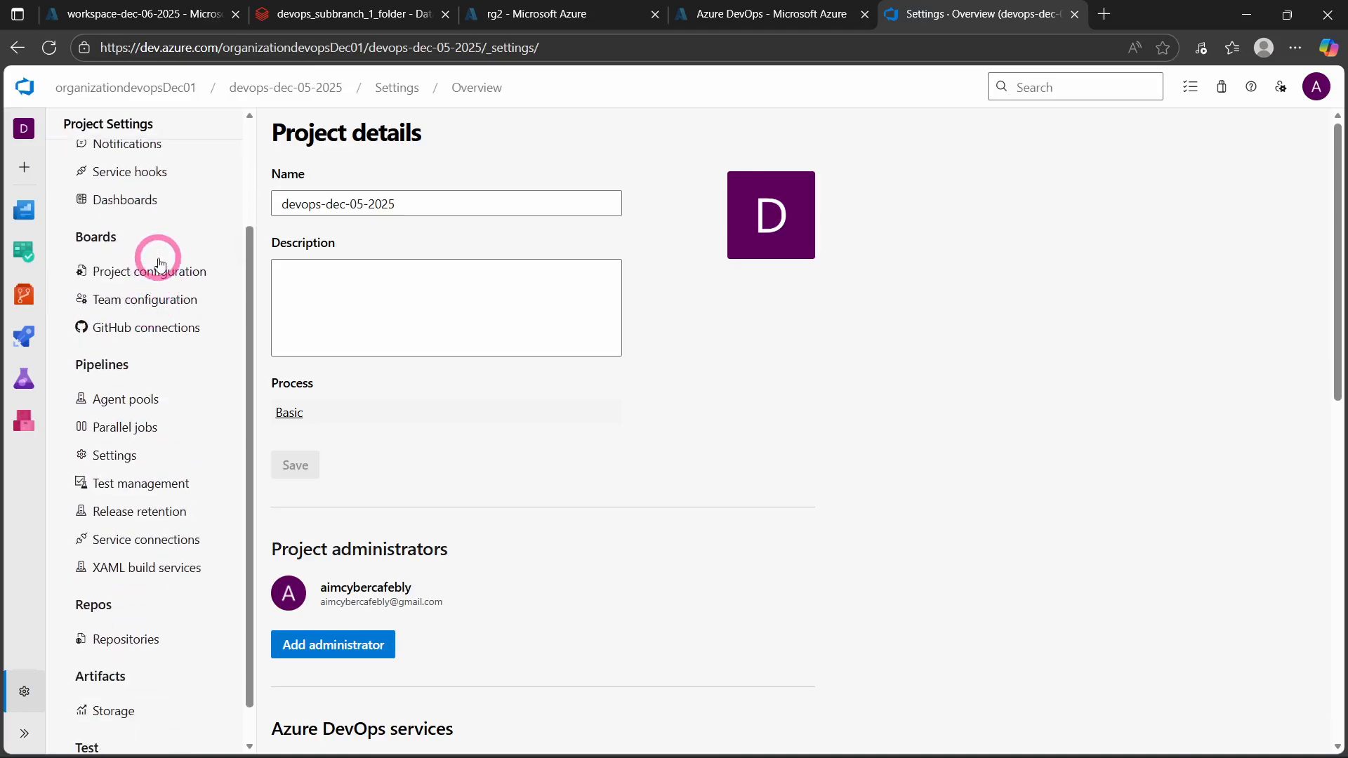
pyautogui.scroll(-1, 137, 422)
pyautogui.click(121, 599)
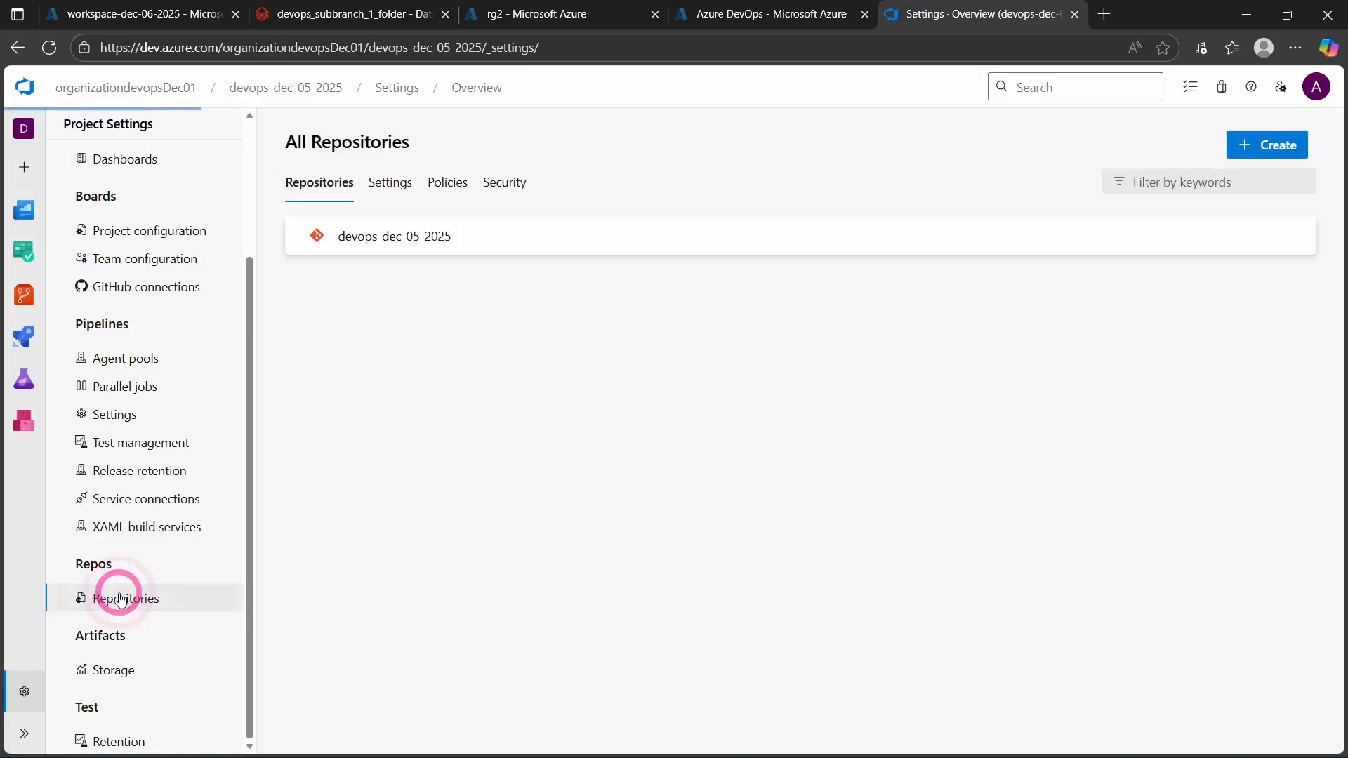
pyautogui.click(380, 237)
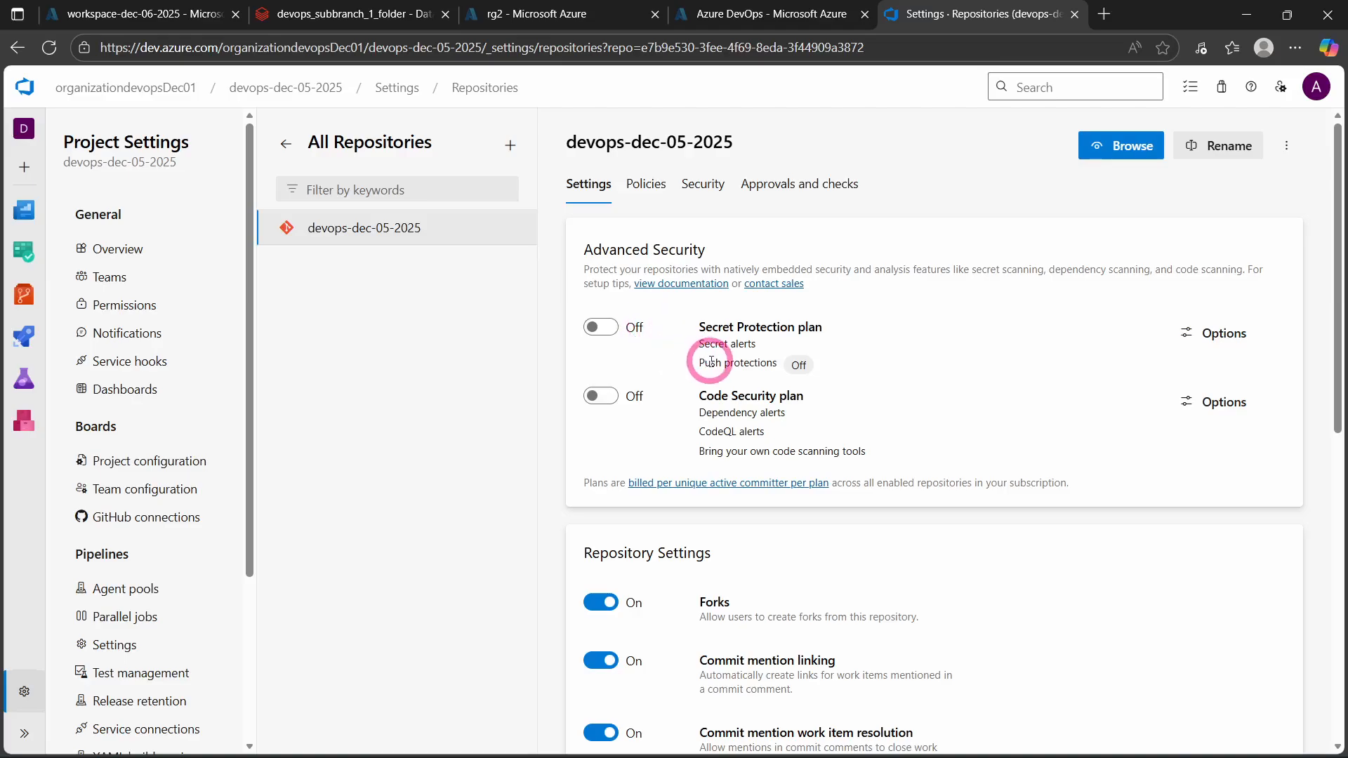
pyautogui.scroll(-9, 846, 421)
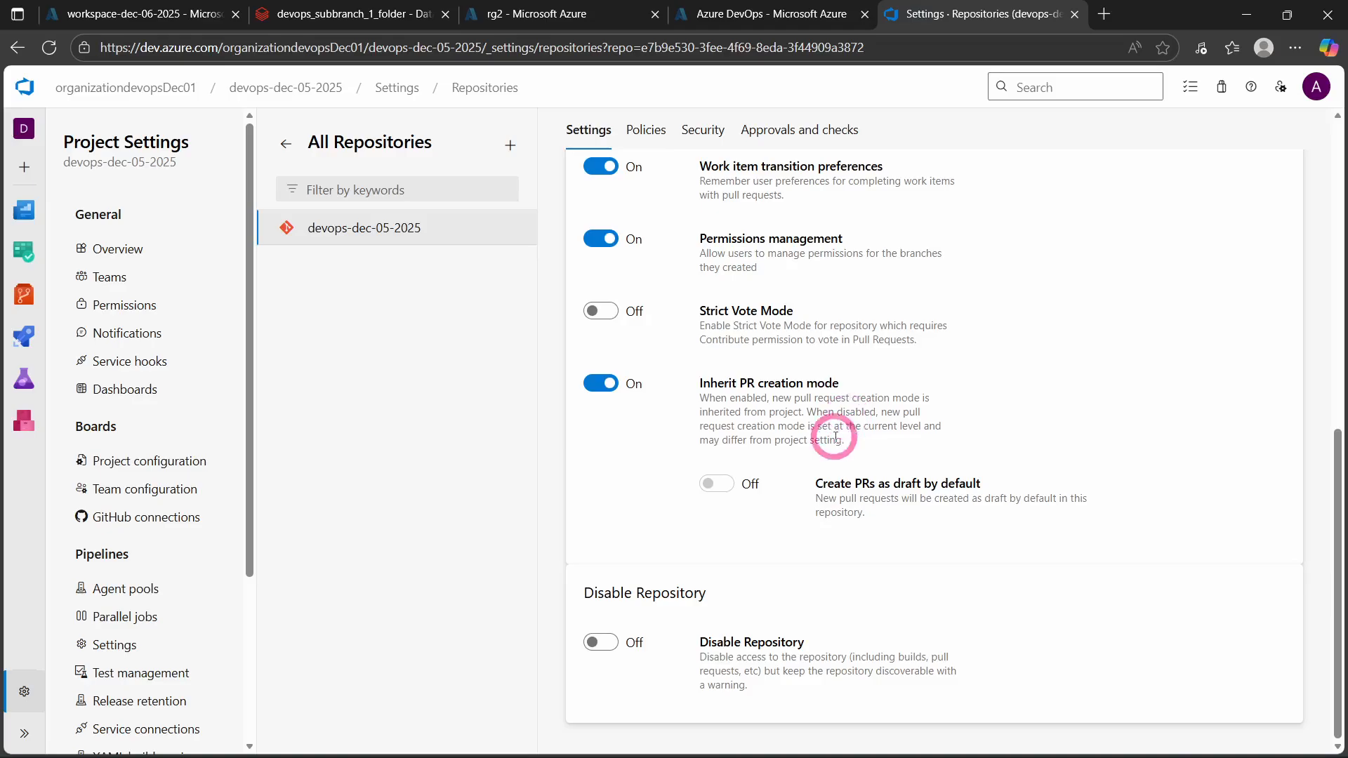
pyautogui.scroll(4, 711, 276)
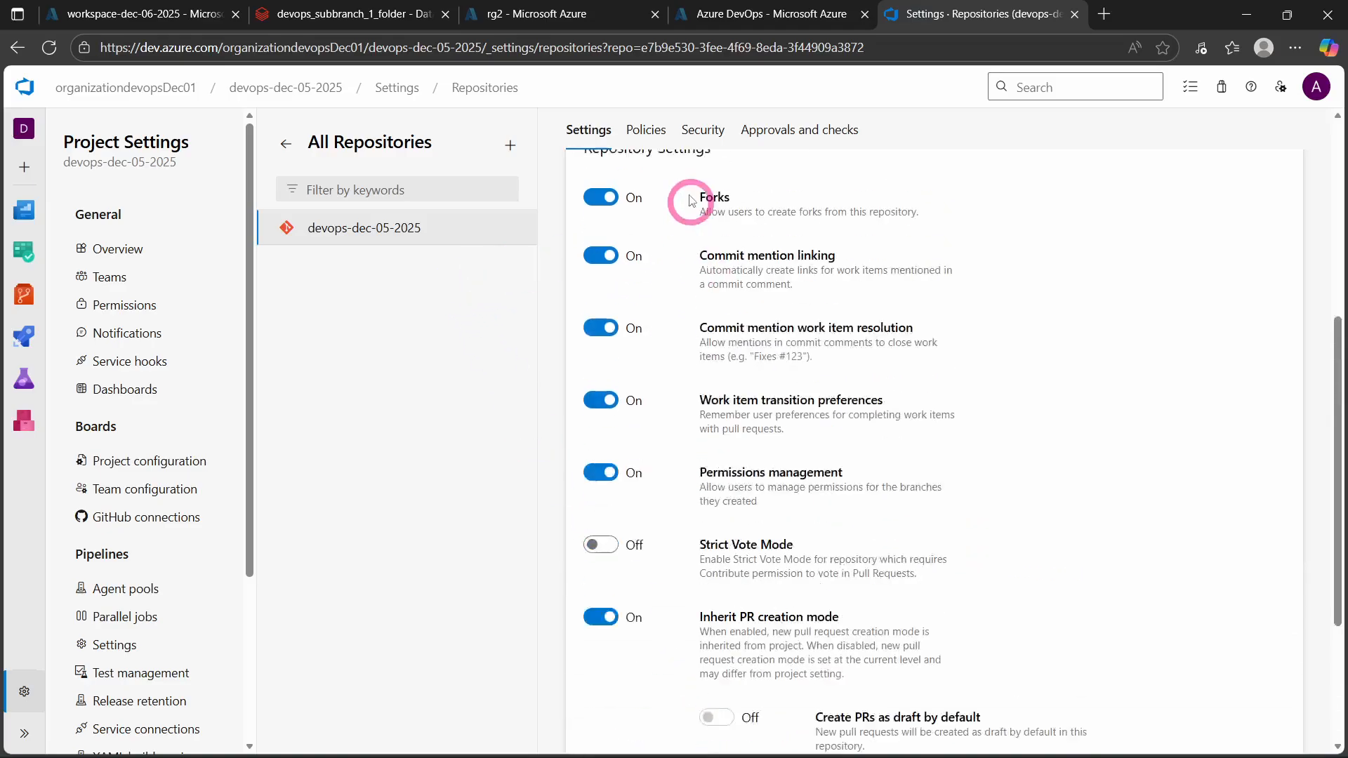
# Step: Open the main branch from the repository's policies and examine its branch policies, build validation, status checks and automatic reviewers
pyautogui.click(654, 139)
pyautogui.scroll(-3, 749, 500)
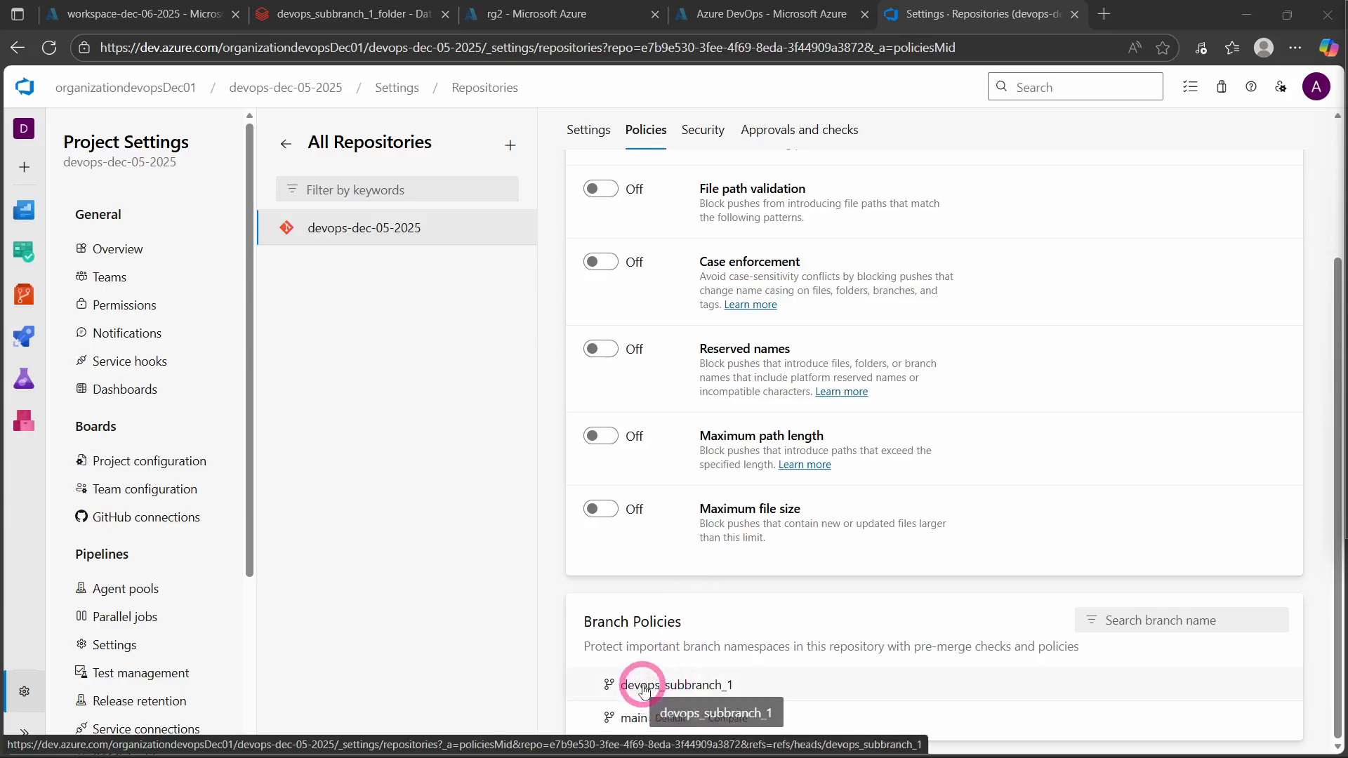
pyautogui.click(620, 716)
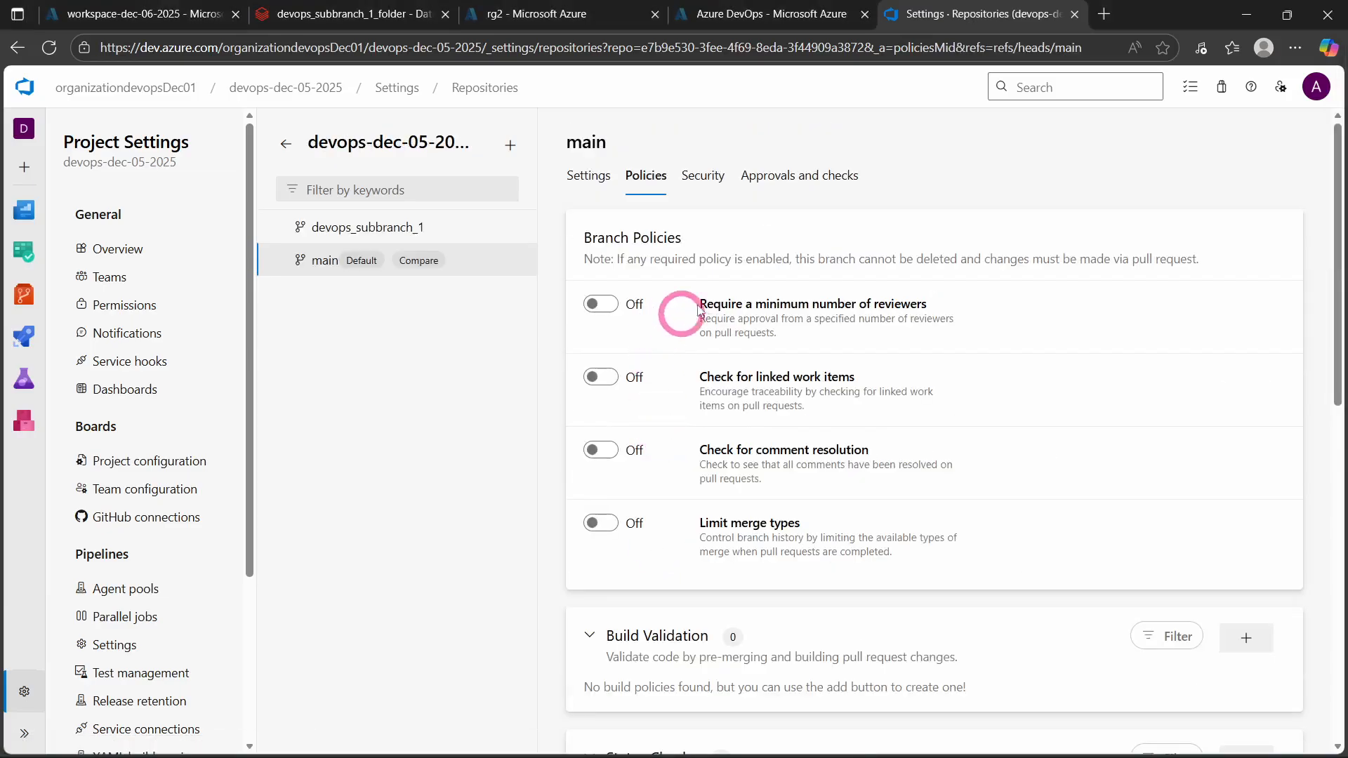
pyautogui.scroll(-4, 806, 393)
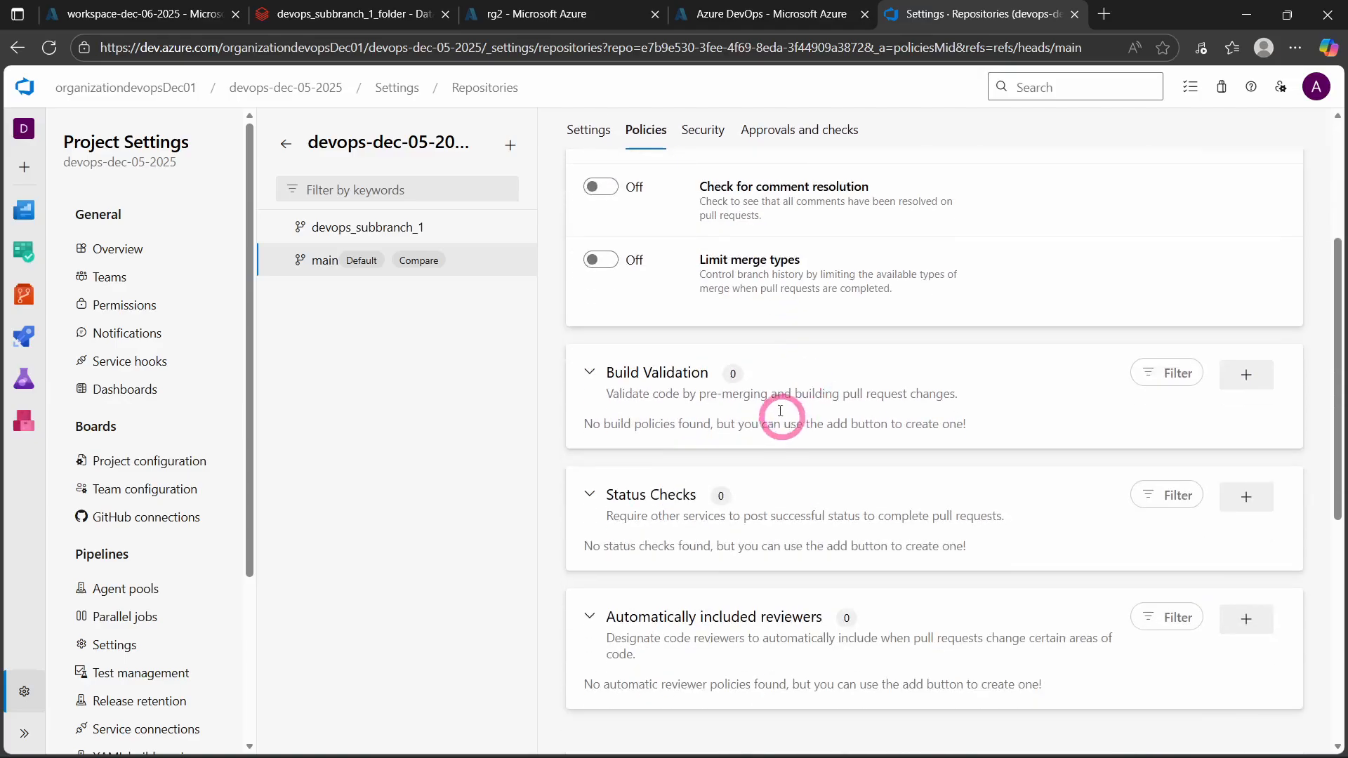
pyautogui.scroll(3, 800, 302)
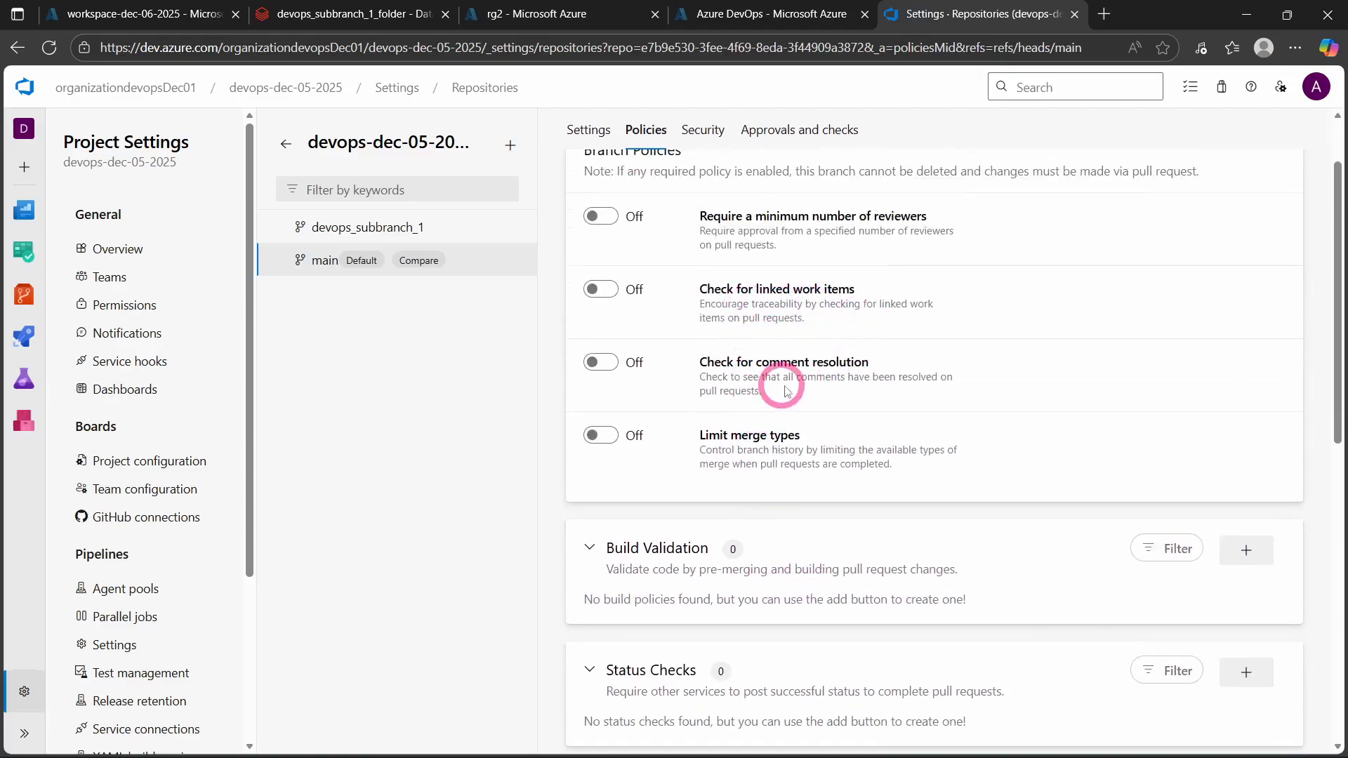
pyautogui.scroll(2, 755, 370)
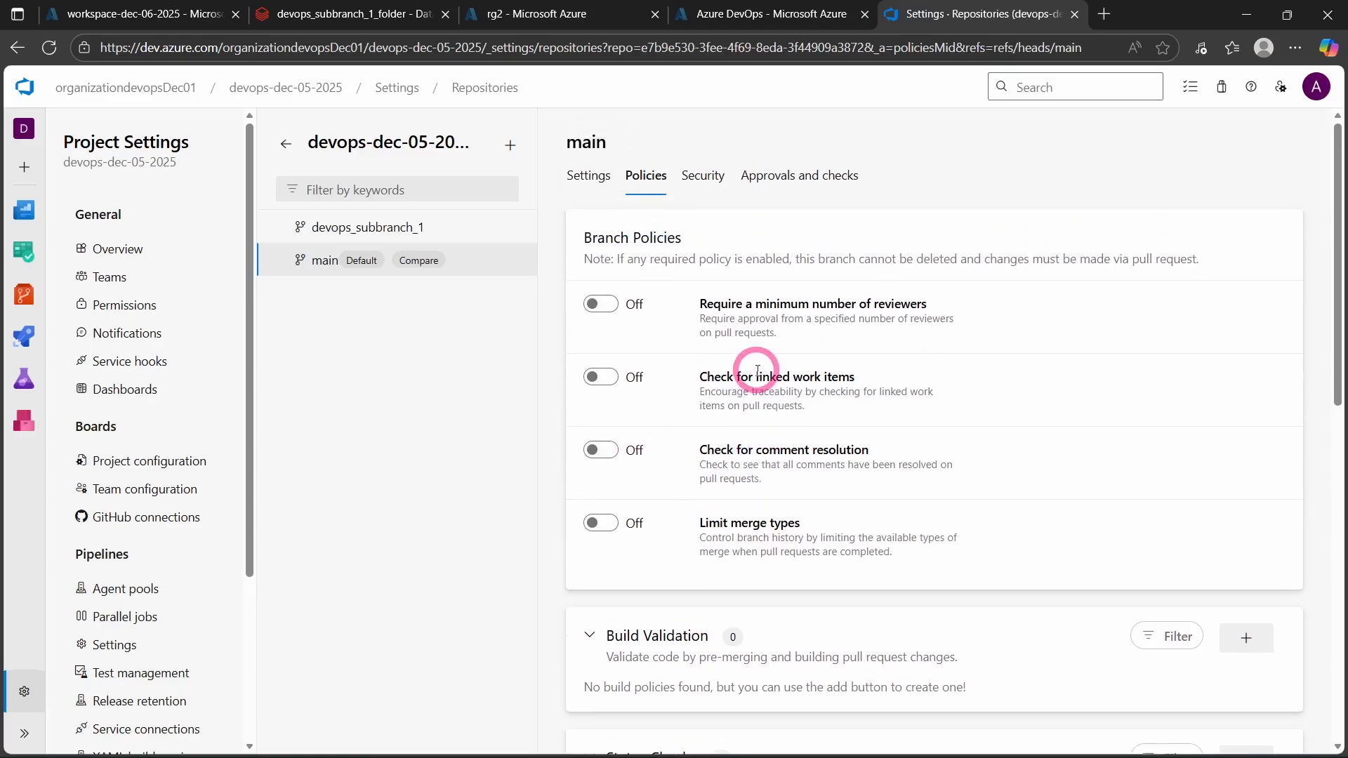